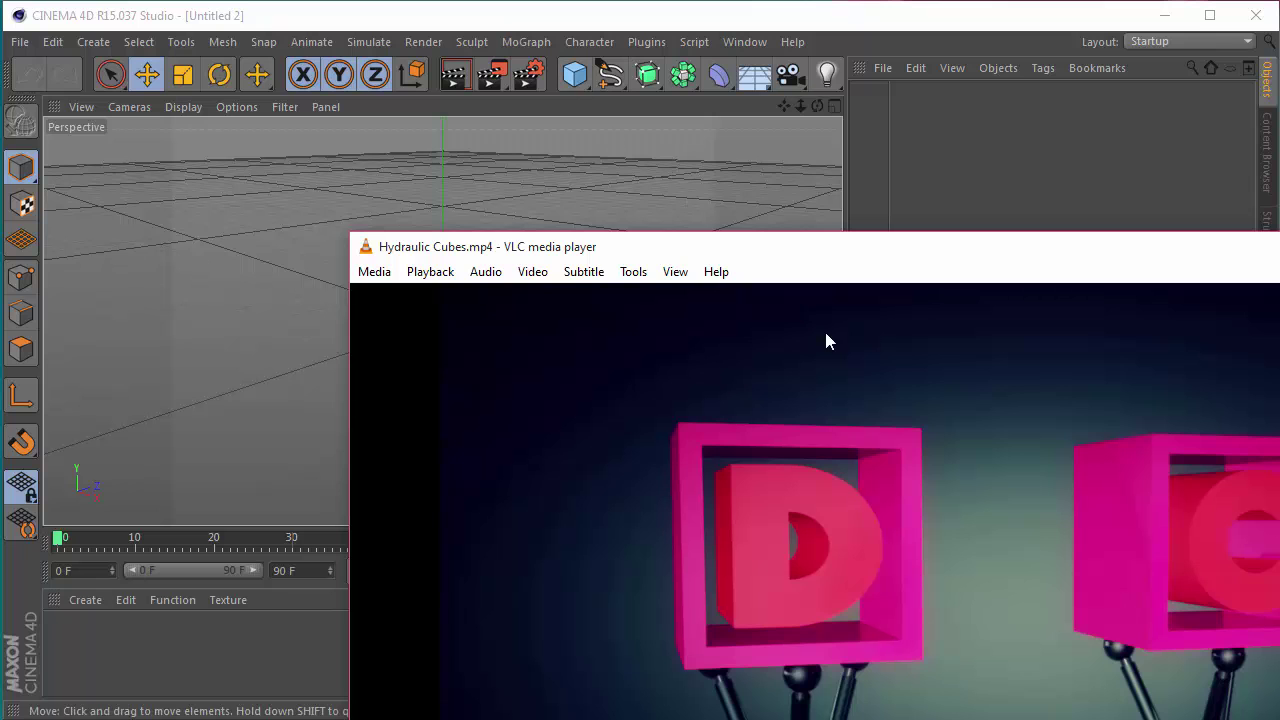
Review the Hydraulic Cubes.mp4 reference animation in VLC and return to Cinema 4D
drag(826, 251, 414, 20)
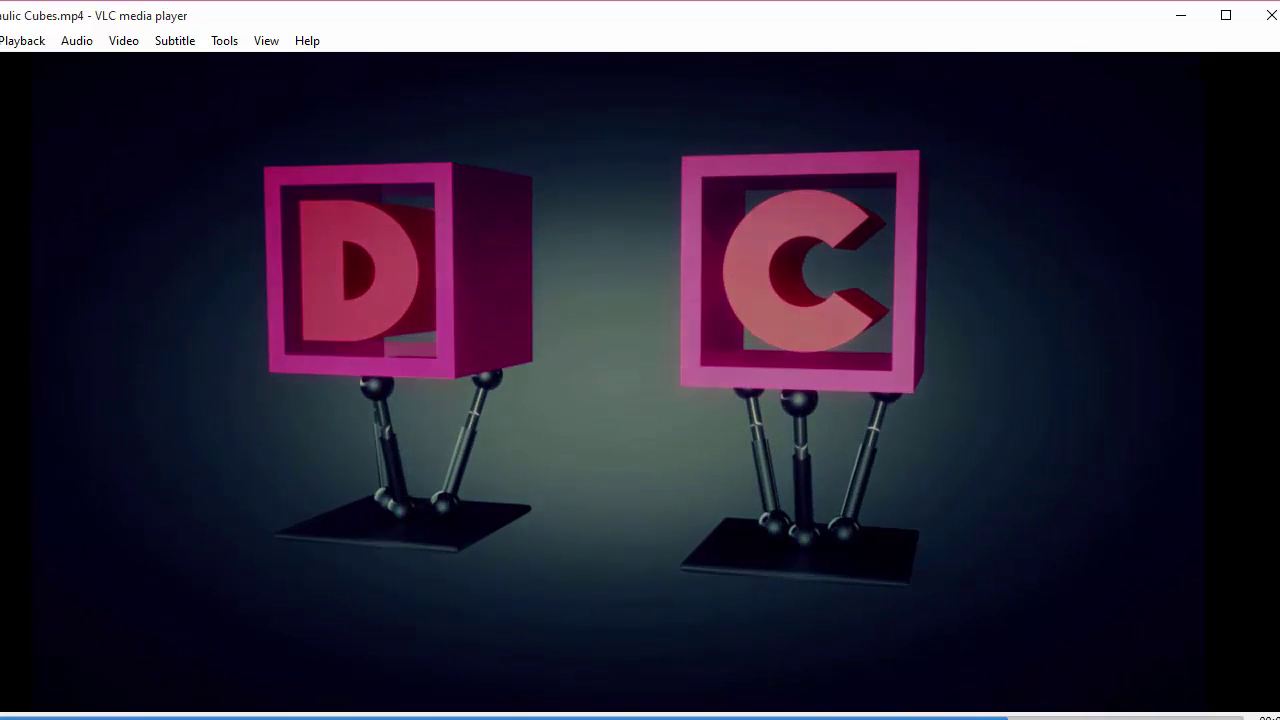
key(space)
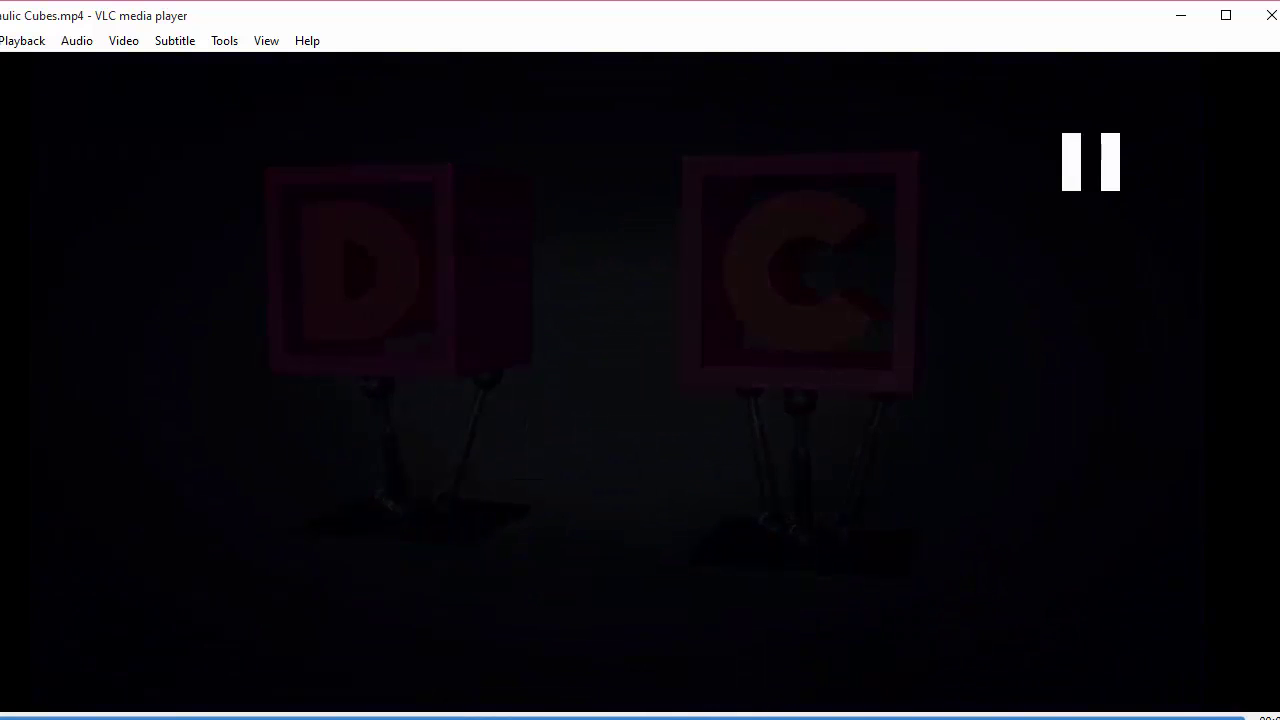
click(1190, 18)
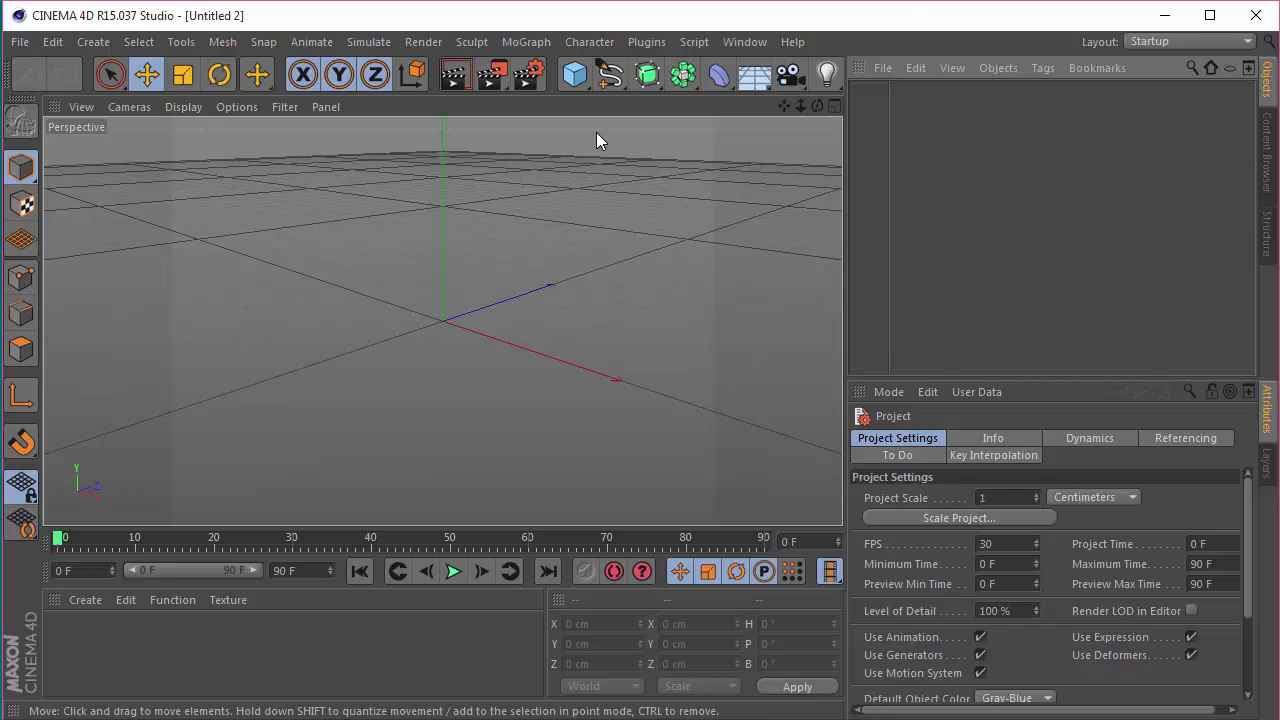
Set the render output size to 1280 × 720 pixels
click(528, 72)
double_click(398, 103)
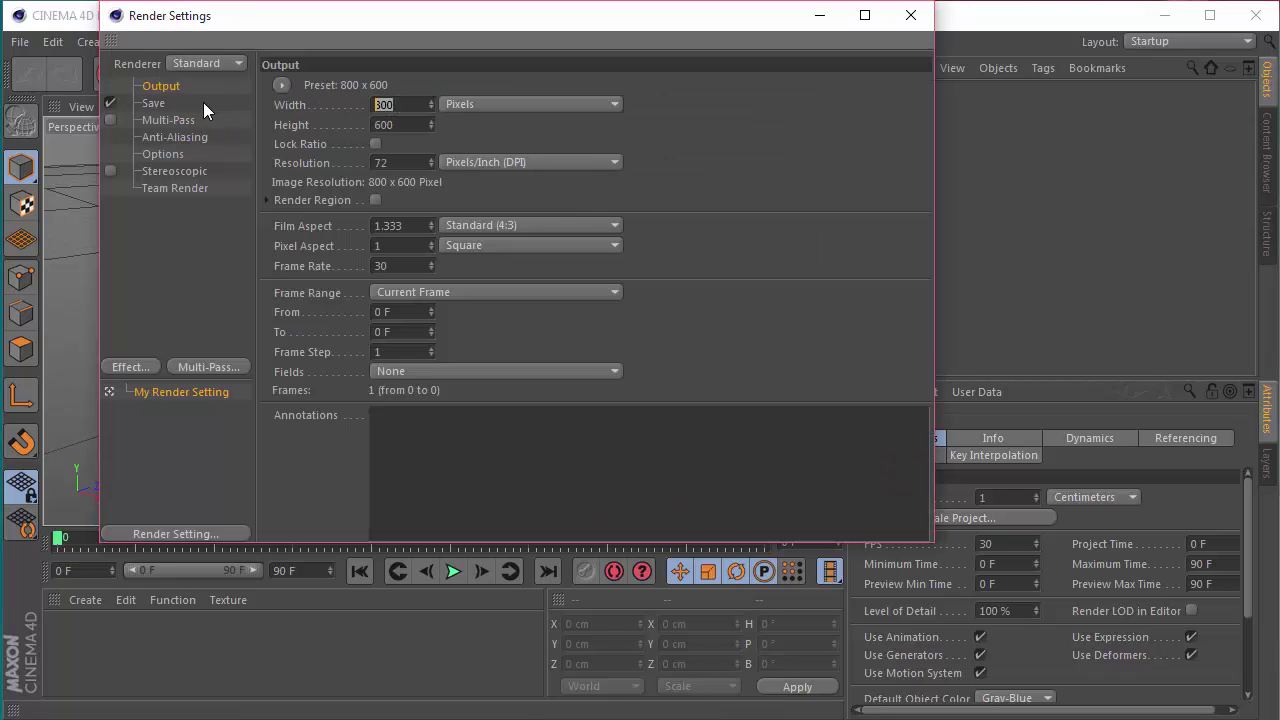
text(1280)
key(Tab)
text(720)
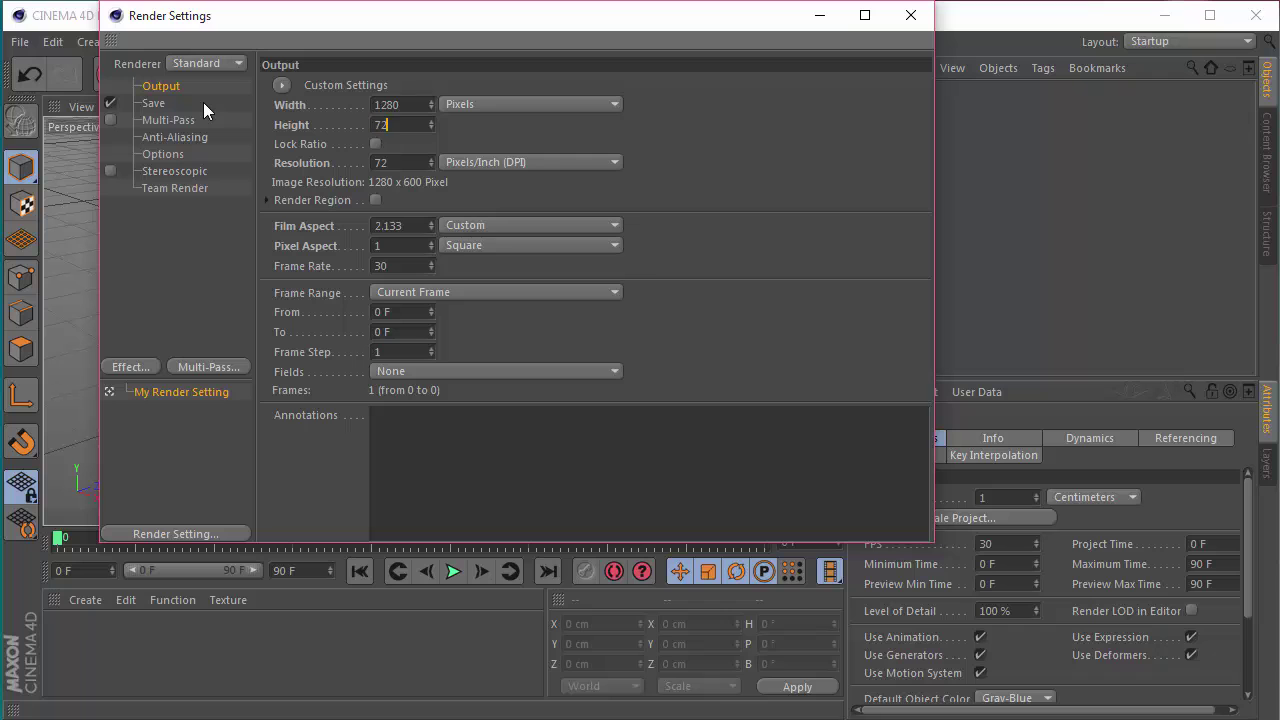
key(Tab)
click(911, 15)
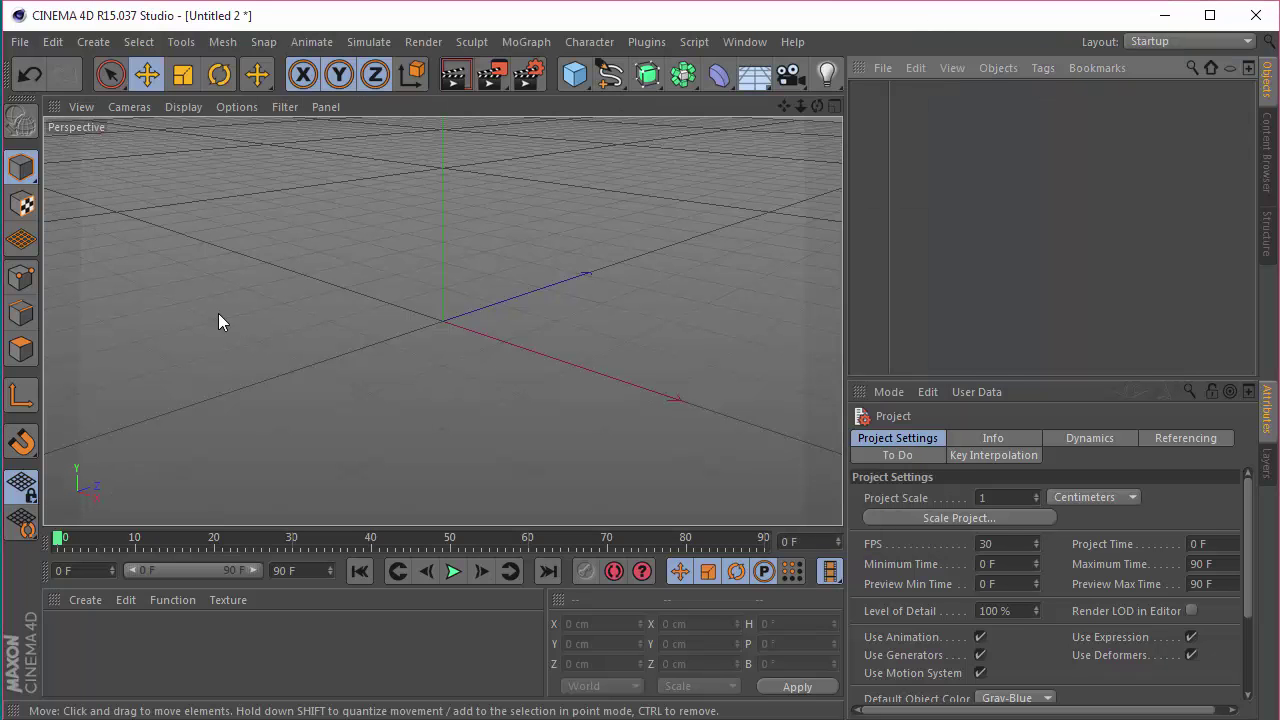
Add a cube and size it 170 cm in X, 170 cm in Y and 10 cm in Z
click(467, 347)
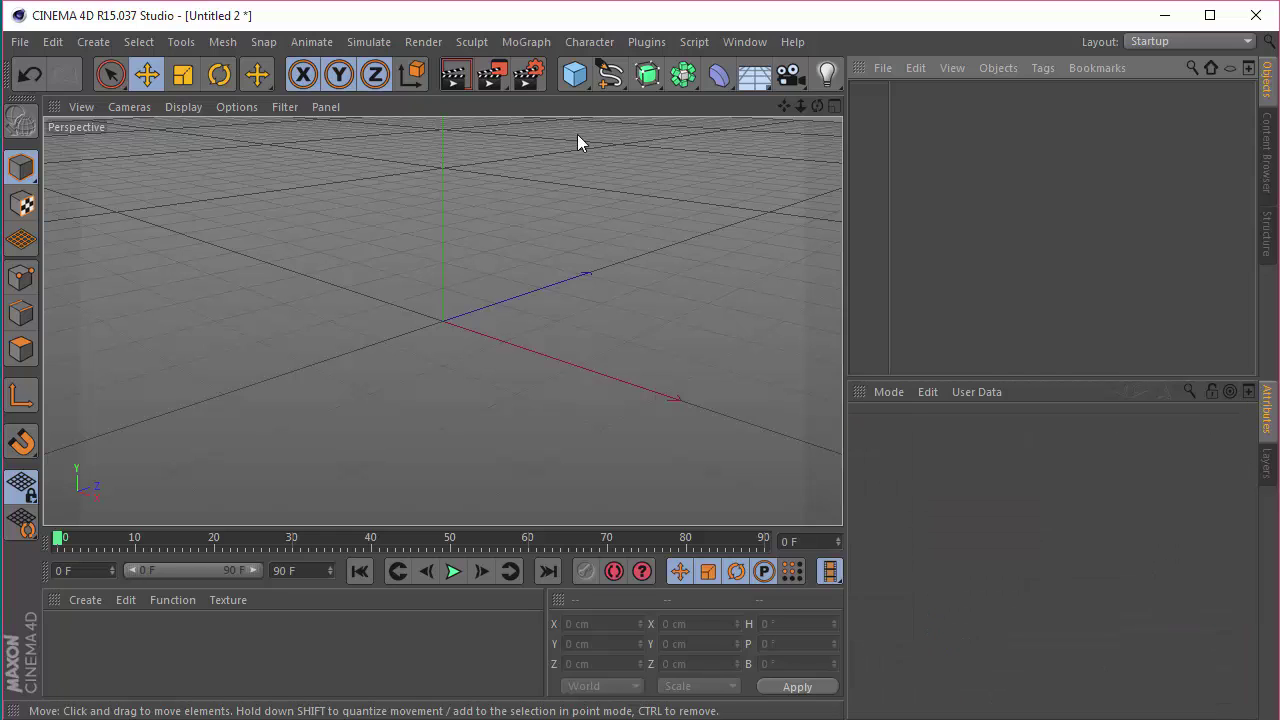
click(575, 76)
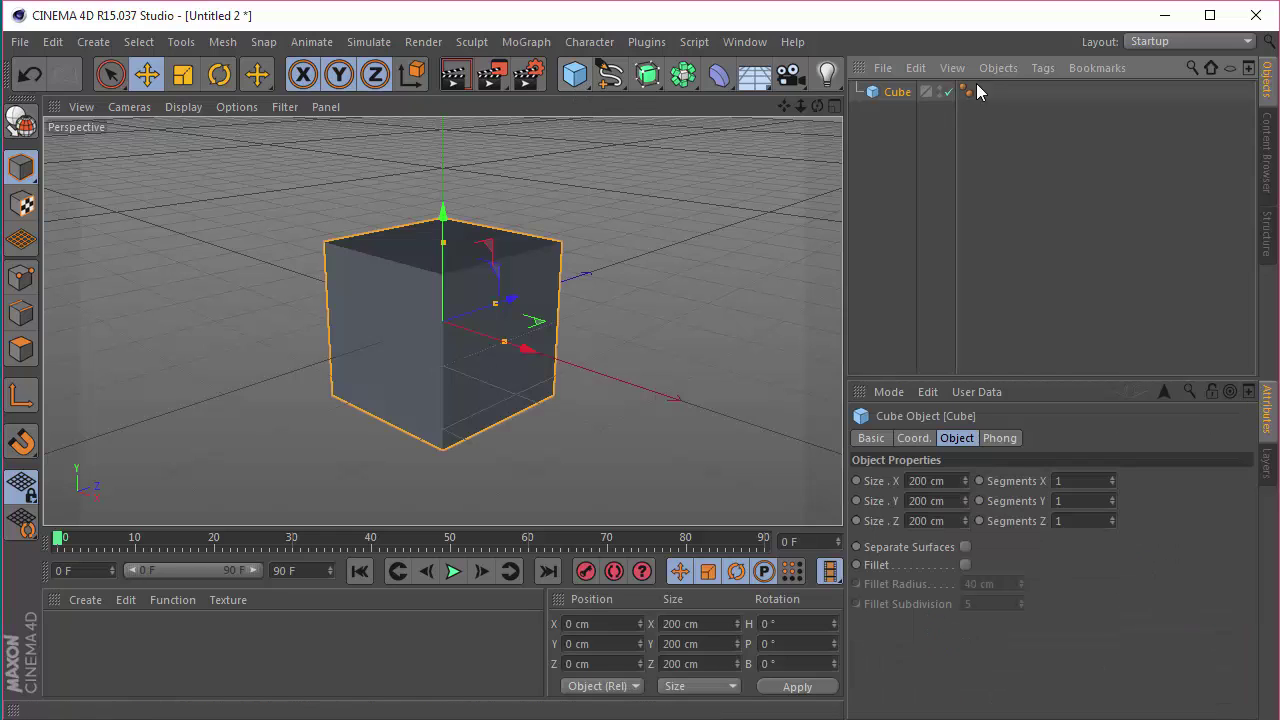
double_click(935, 481)
text(170)
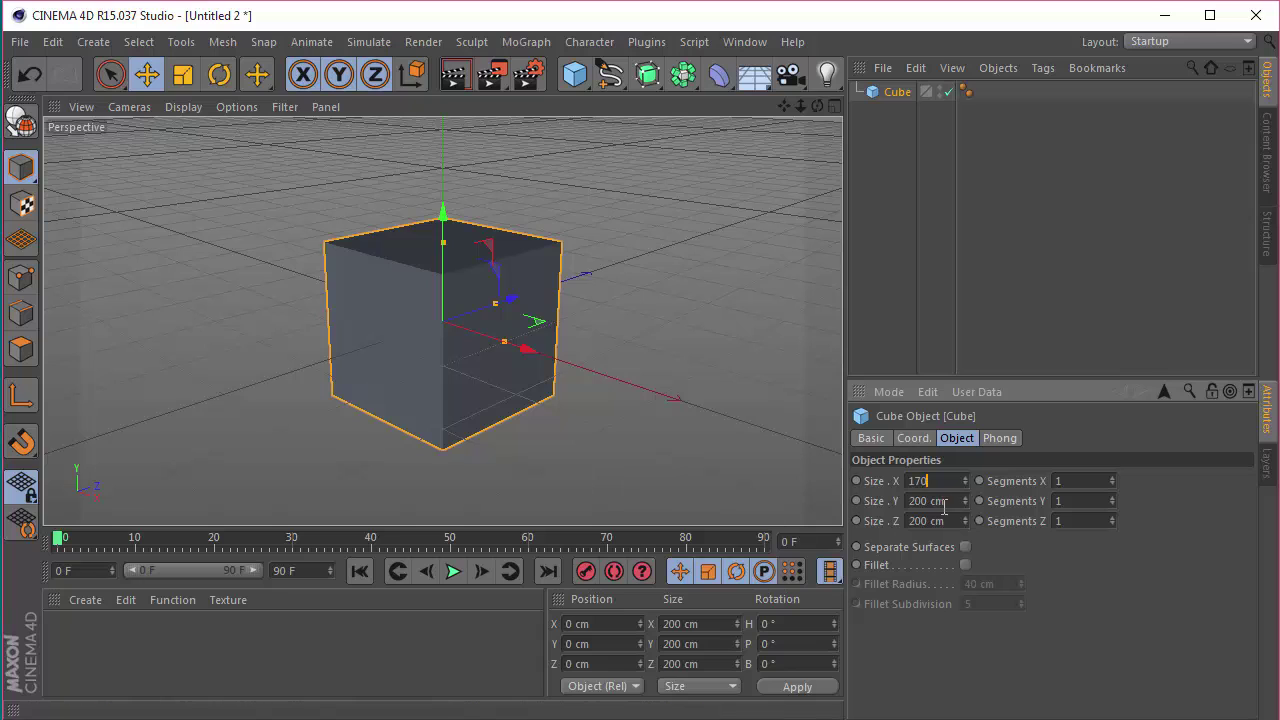
double_click(946, 501)
text(17)
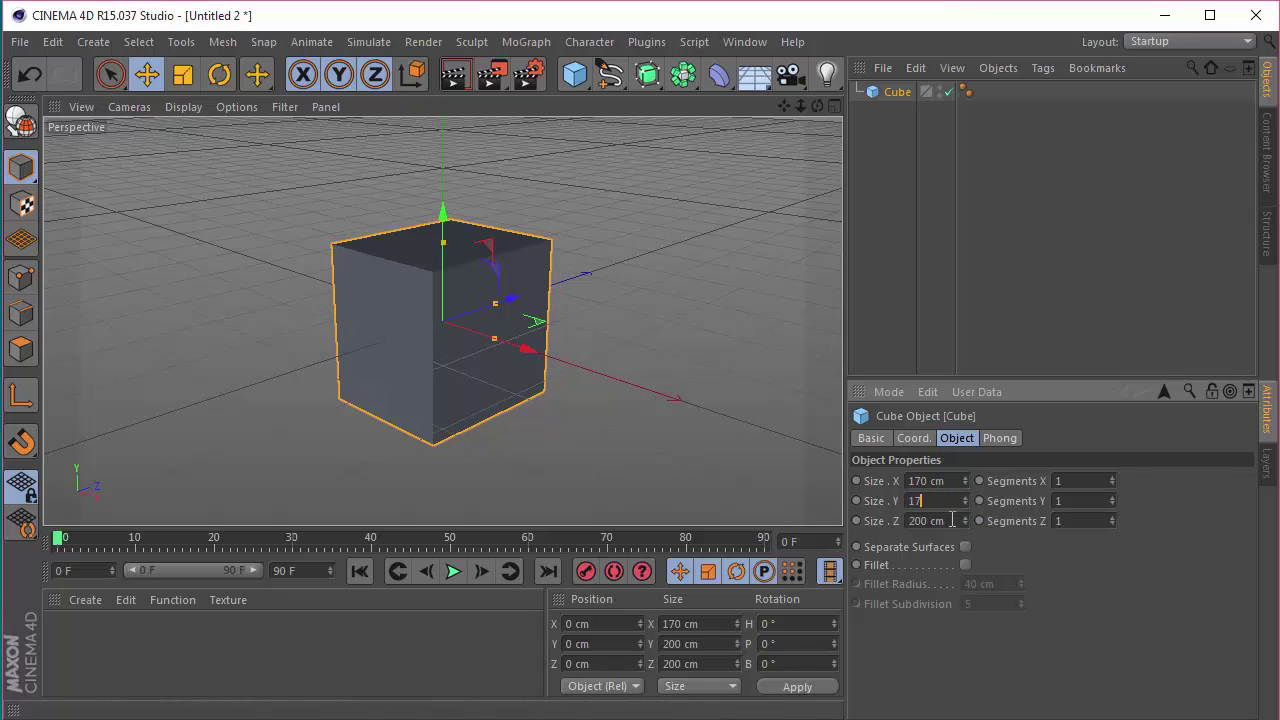
text(0)
key(Return)
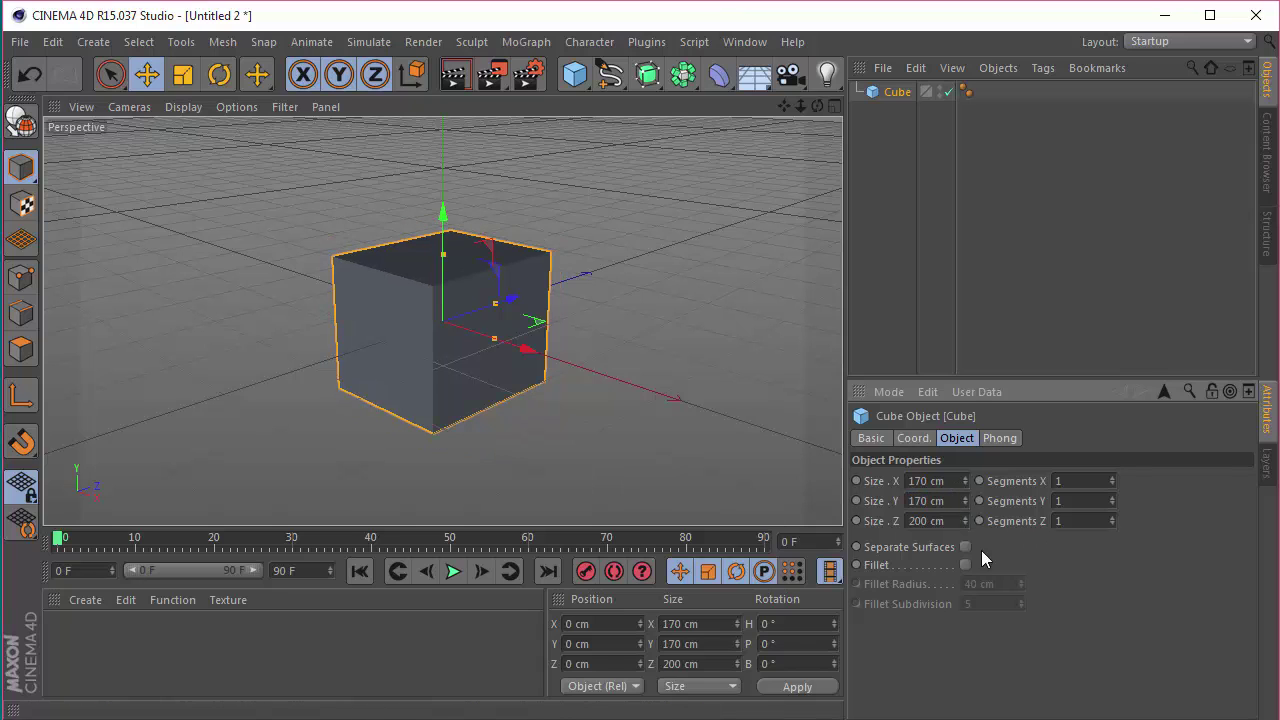
double_click(935, 521)
text(10)
key(Return)
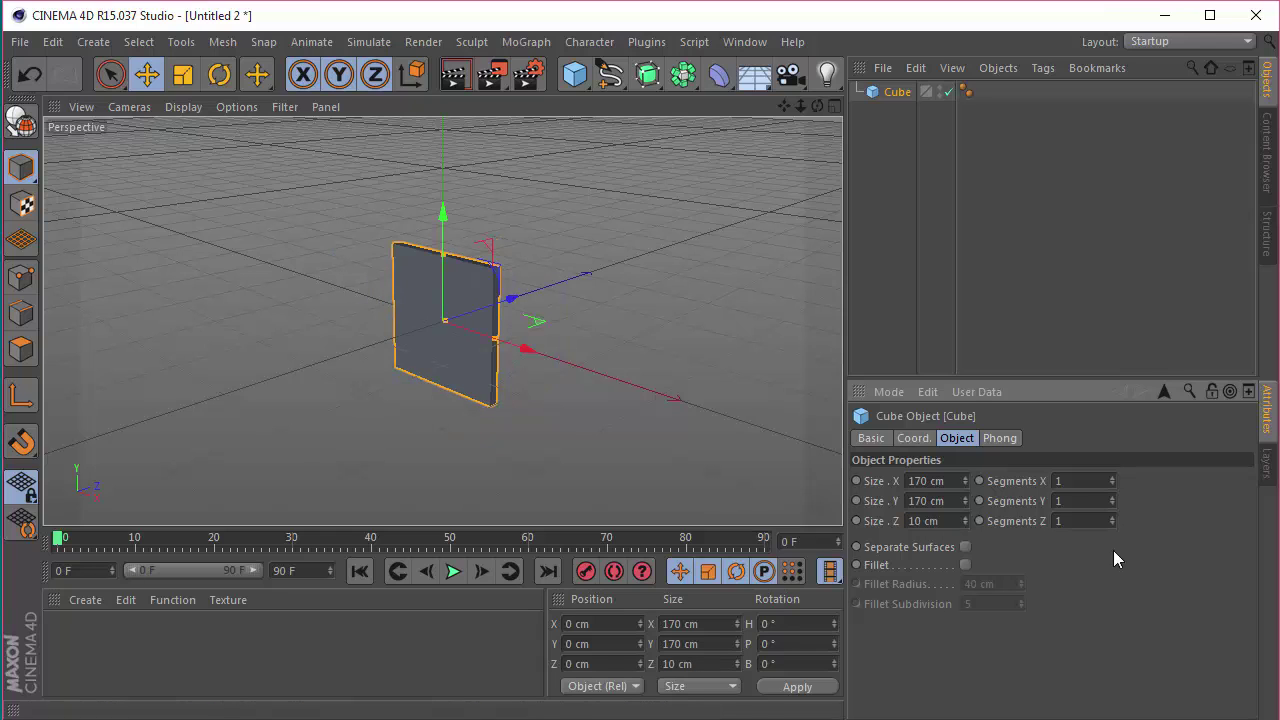
Enable the cube's fillet and set the fillet radius to 5 cm
click(965, 565)
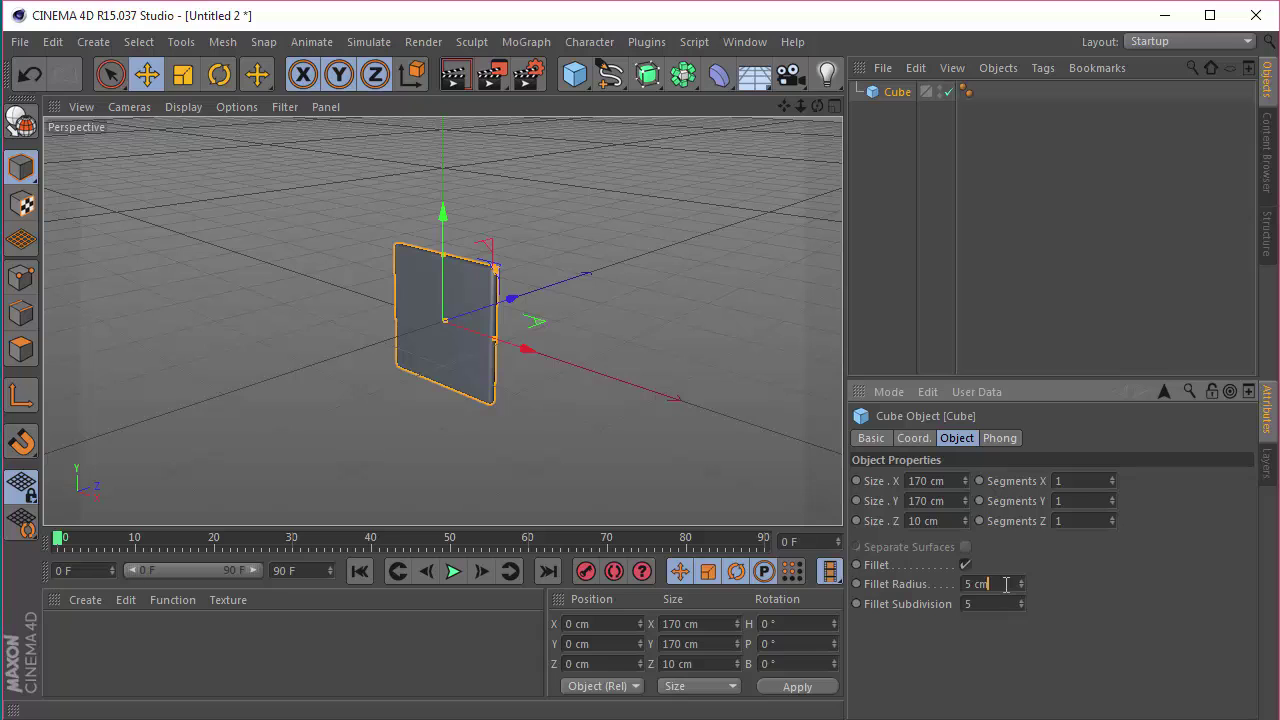
double_click(978, 584)
text(3)
key(Return)
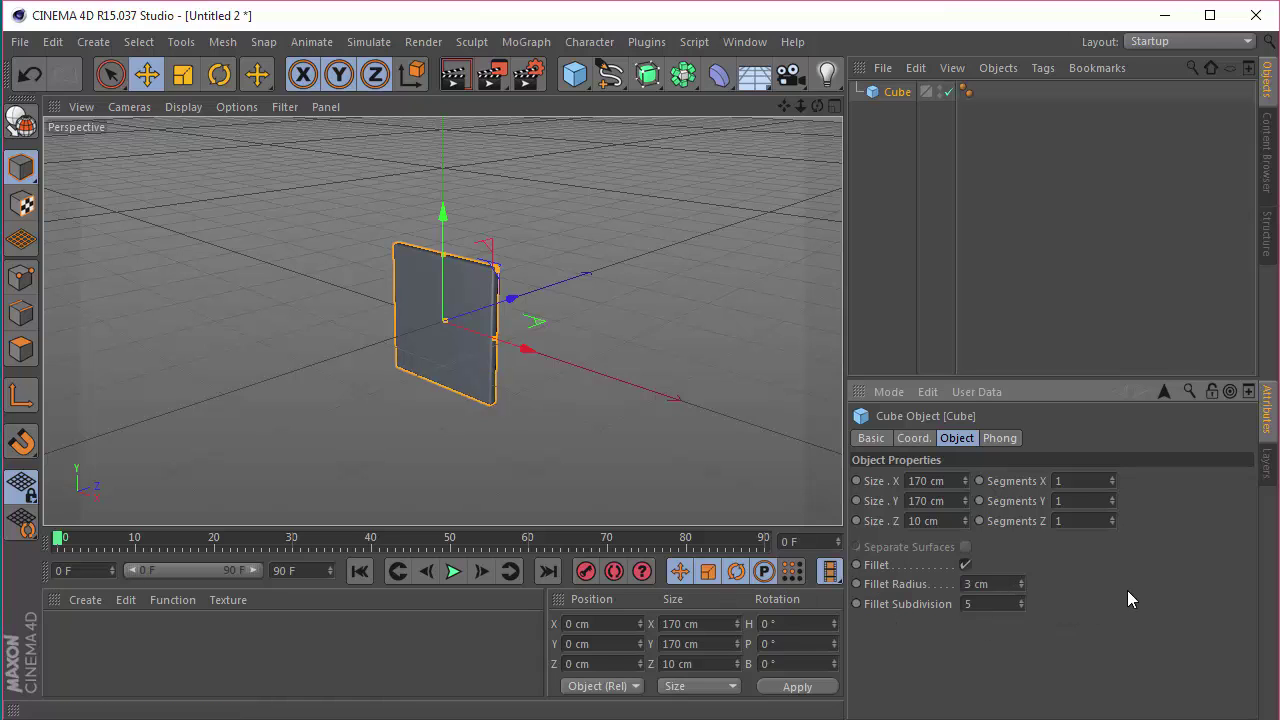
text(5)
key(Return)
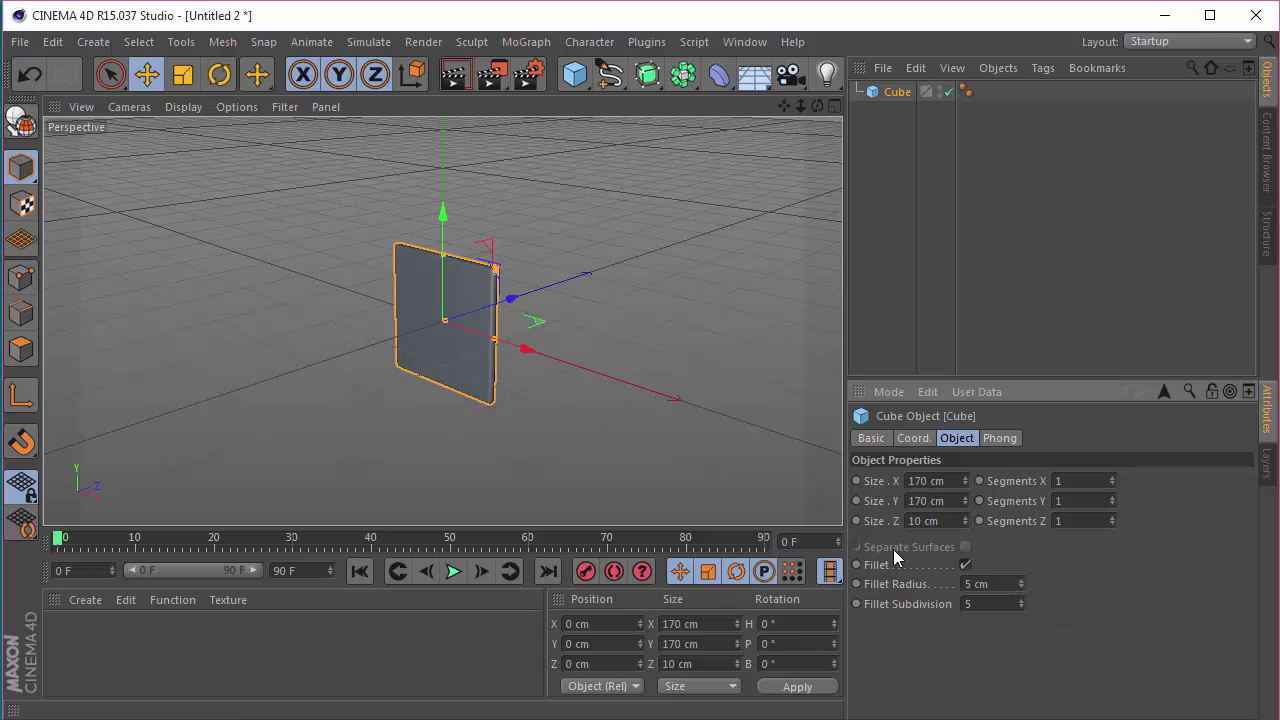
Lay the plate flat by setting the cube's Z size to 170 cm and its Y size to 10 cm
double_click(922, 520)
text(170)
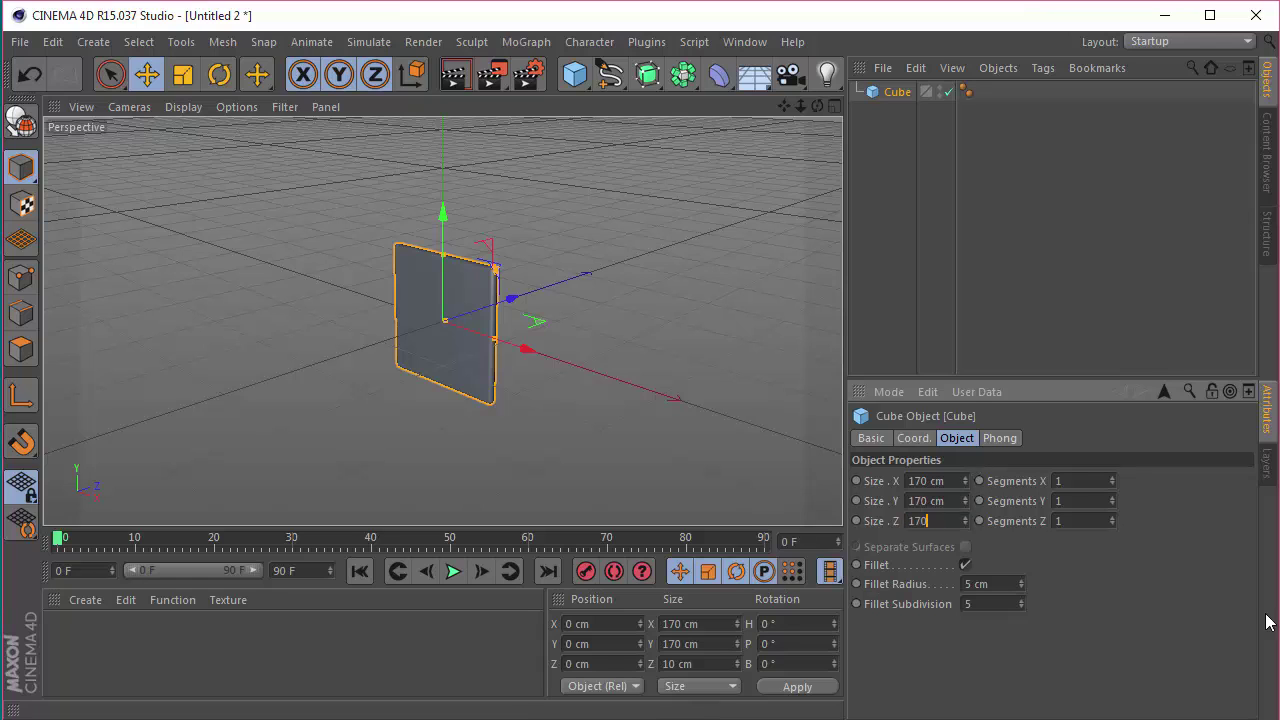
key(Return)
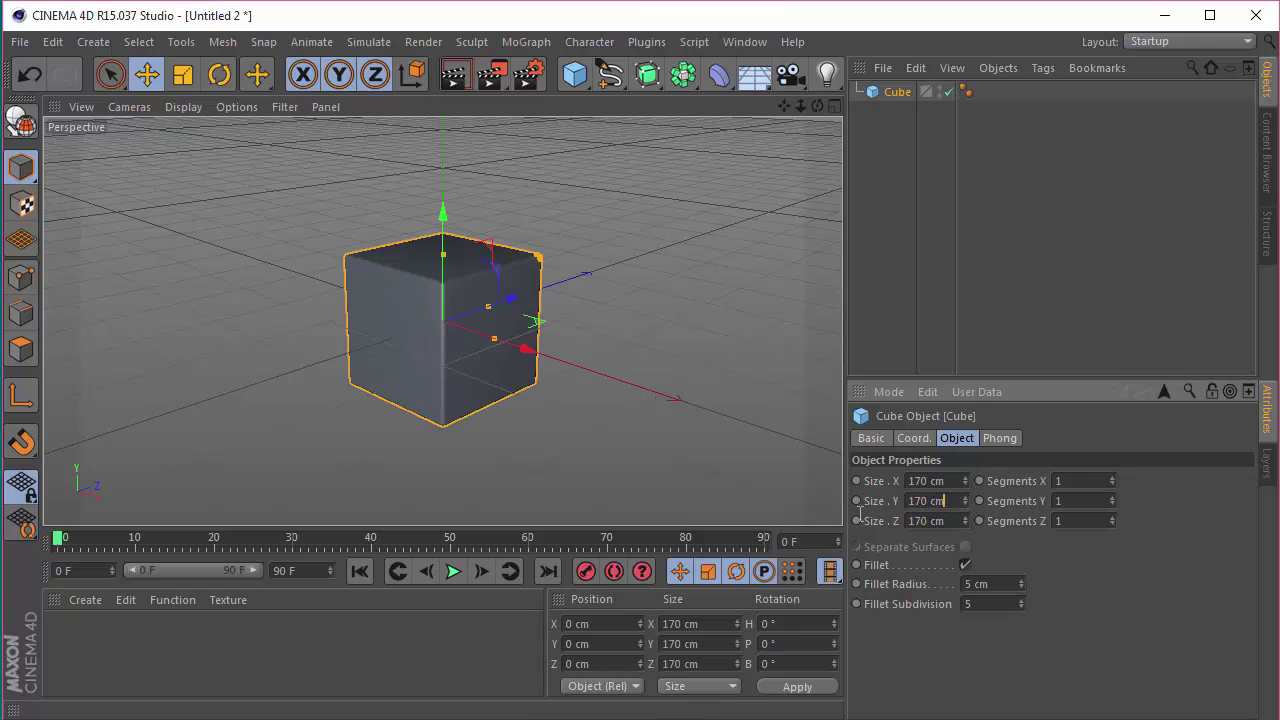
key(ctrl+a)
text(10)
key(Return)
scroll(537, 409, up, 3)
scroll(399, 242, up, 2)
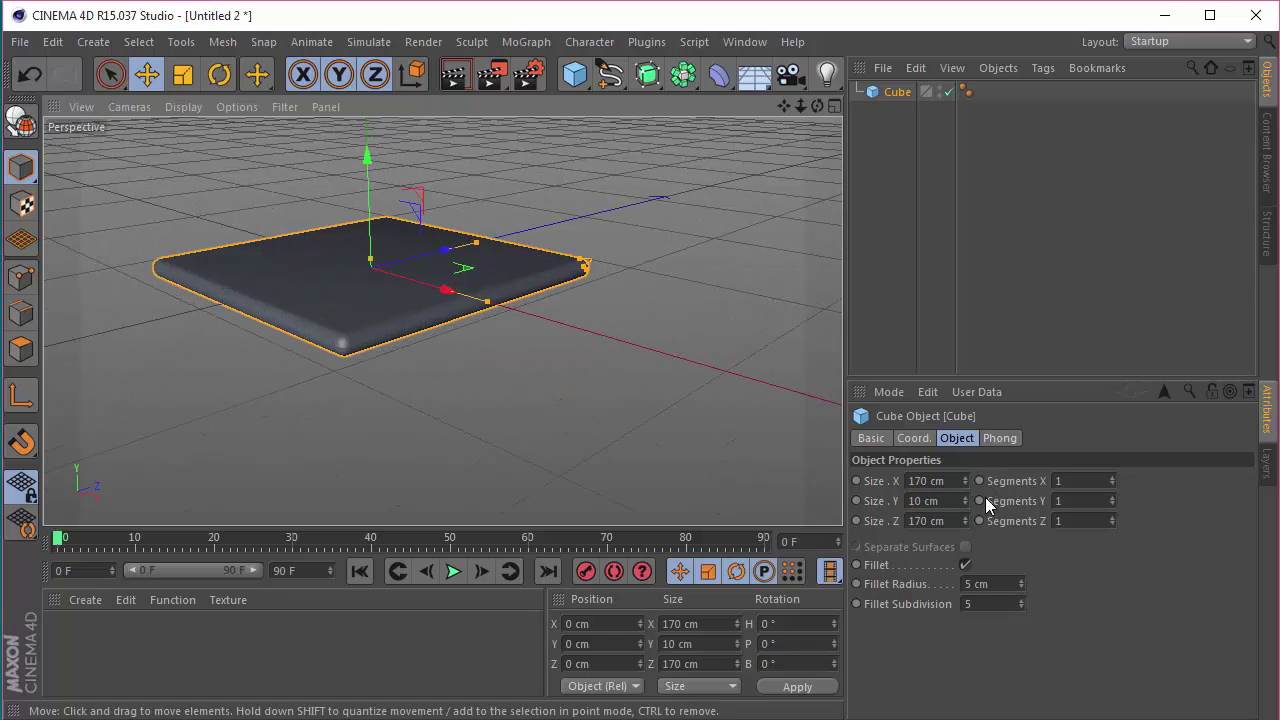
Rename the cube as Base
click(926, 293)
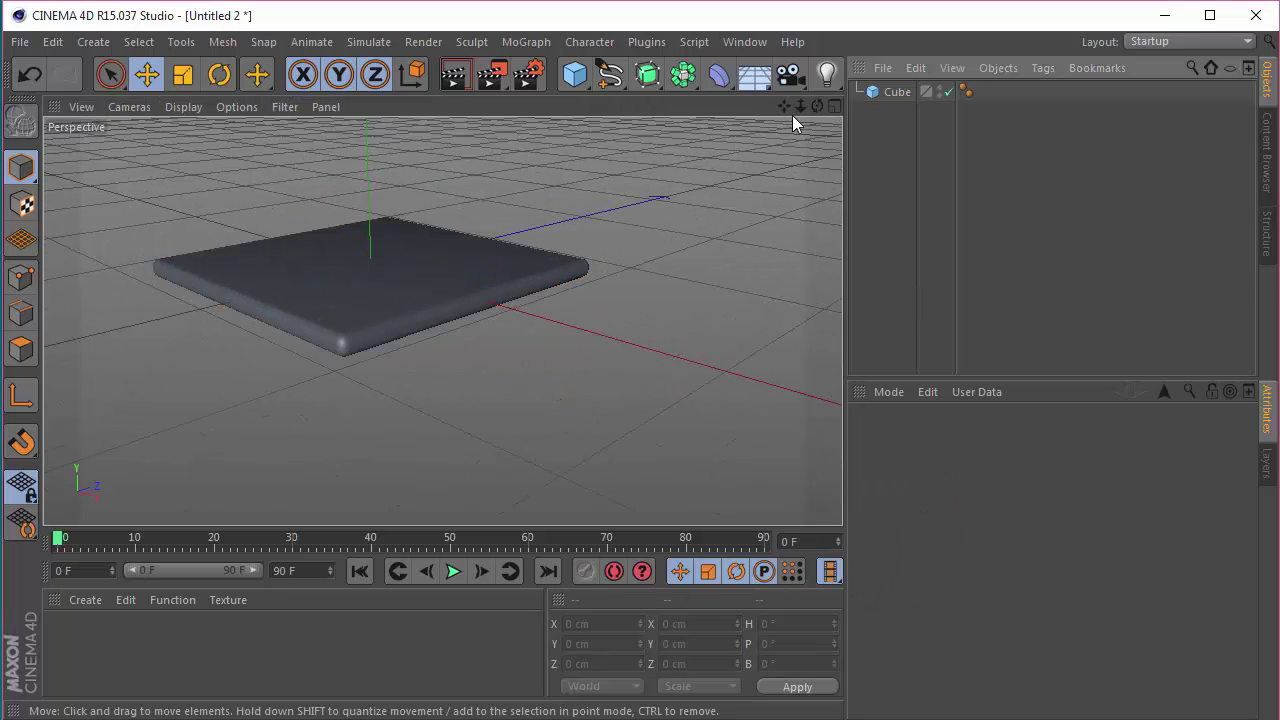
double_click(897, 92)
text(Bas)
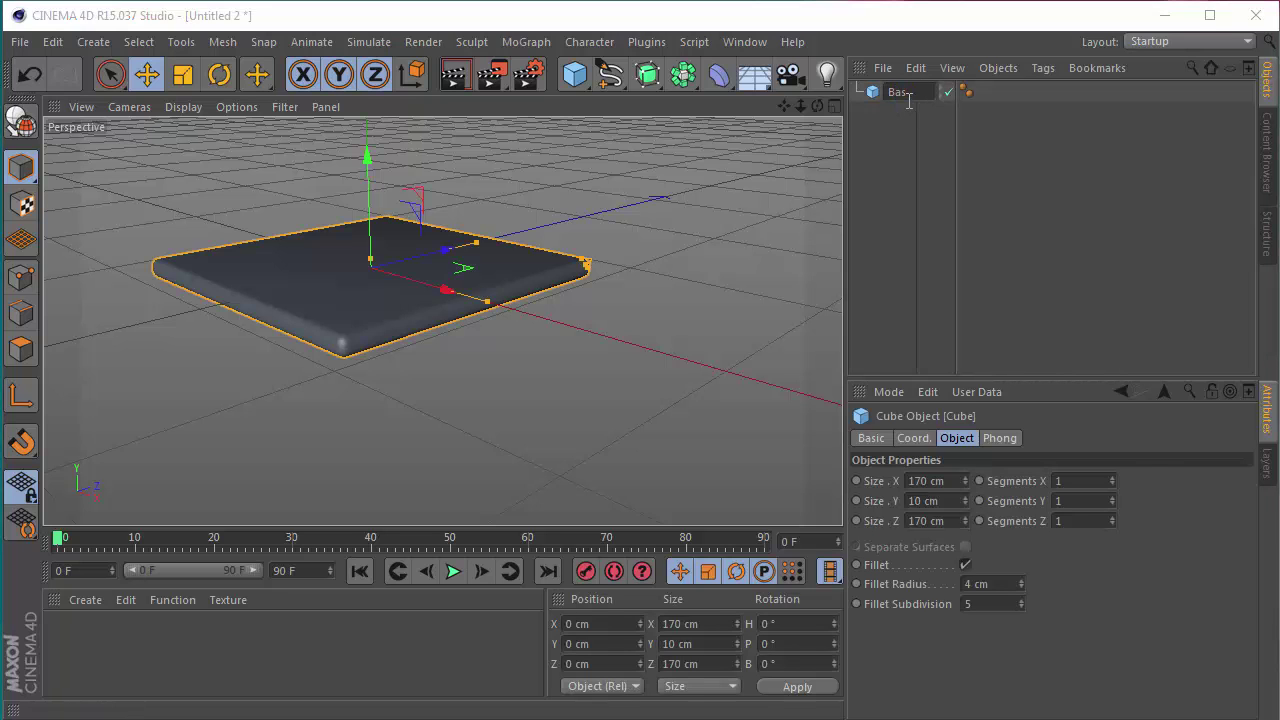
text(e)
key(Return)
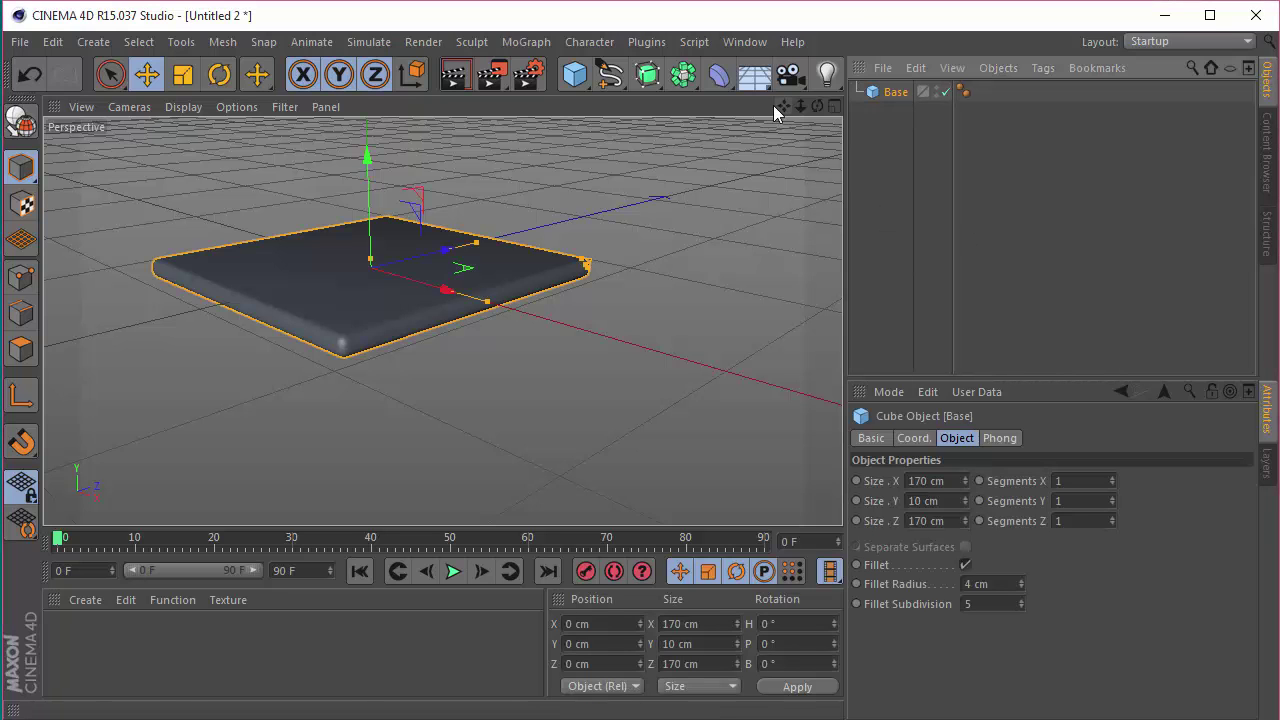
Add a sphere and set its radius to 15 cm
drag(817, 105, 817, 107)
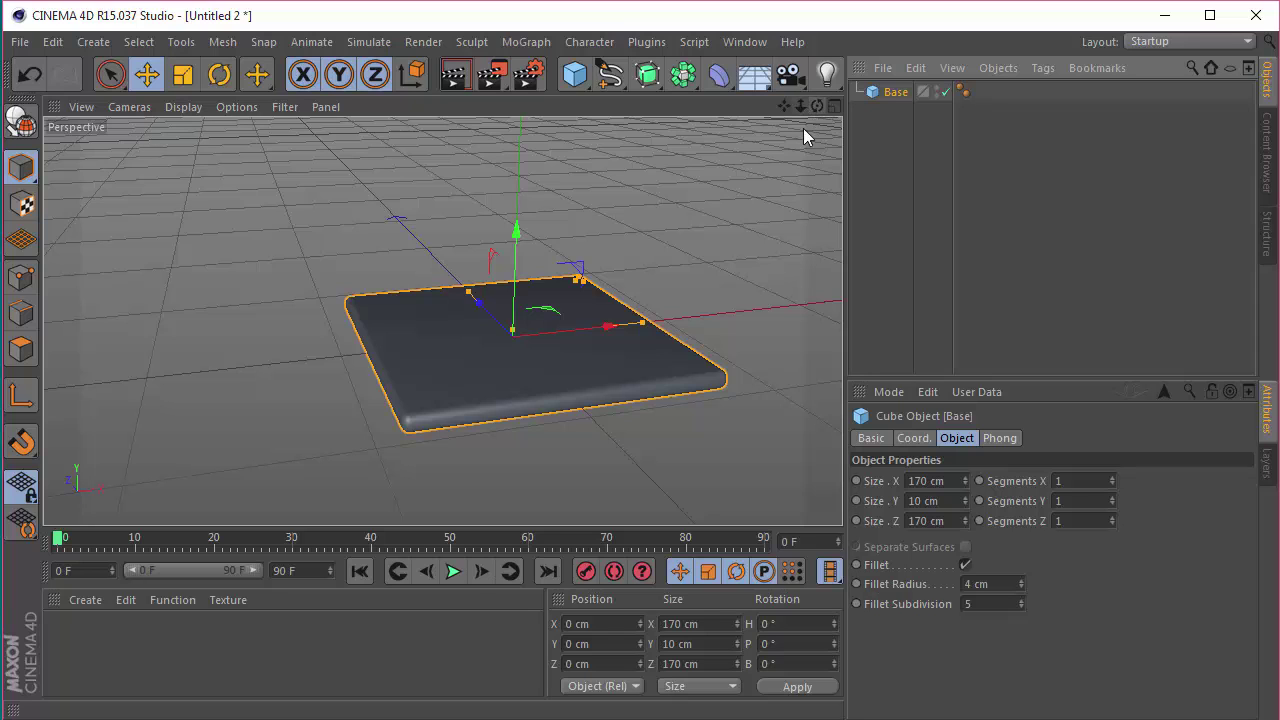
drag(591, 87, 970, 144)
click(991, 480)
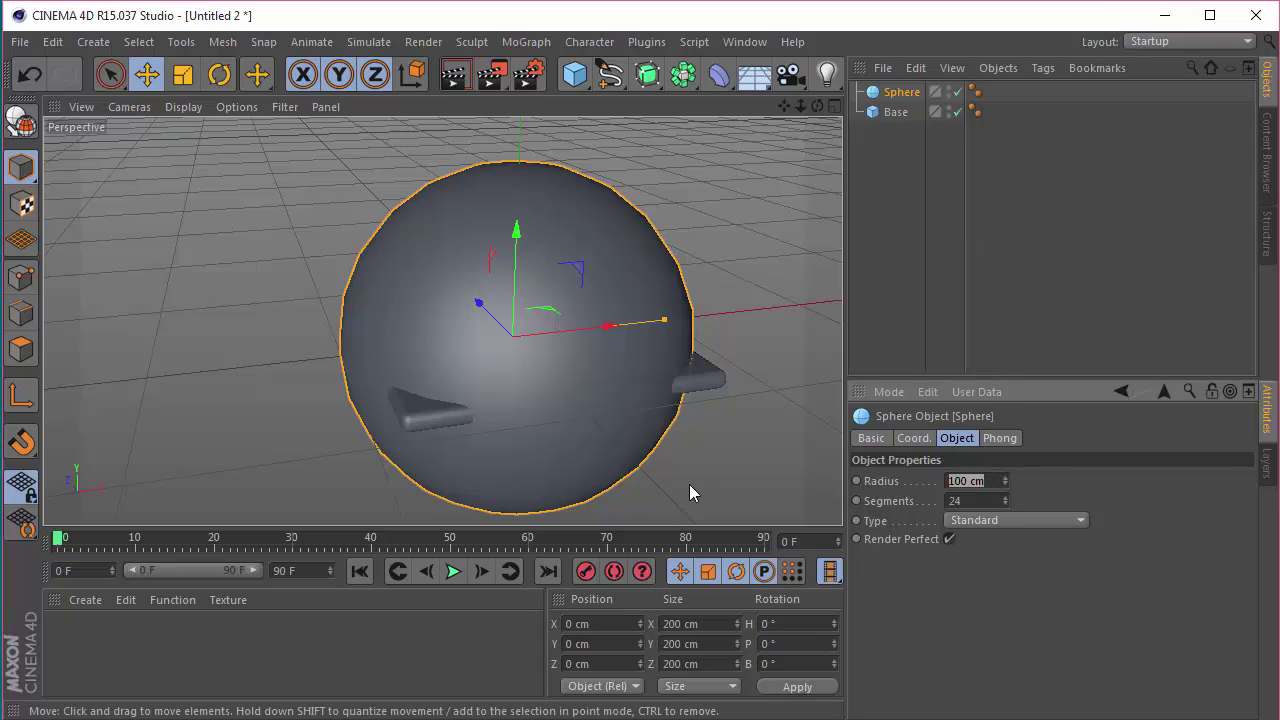
text(15)
key(Return)
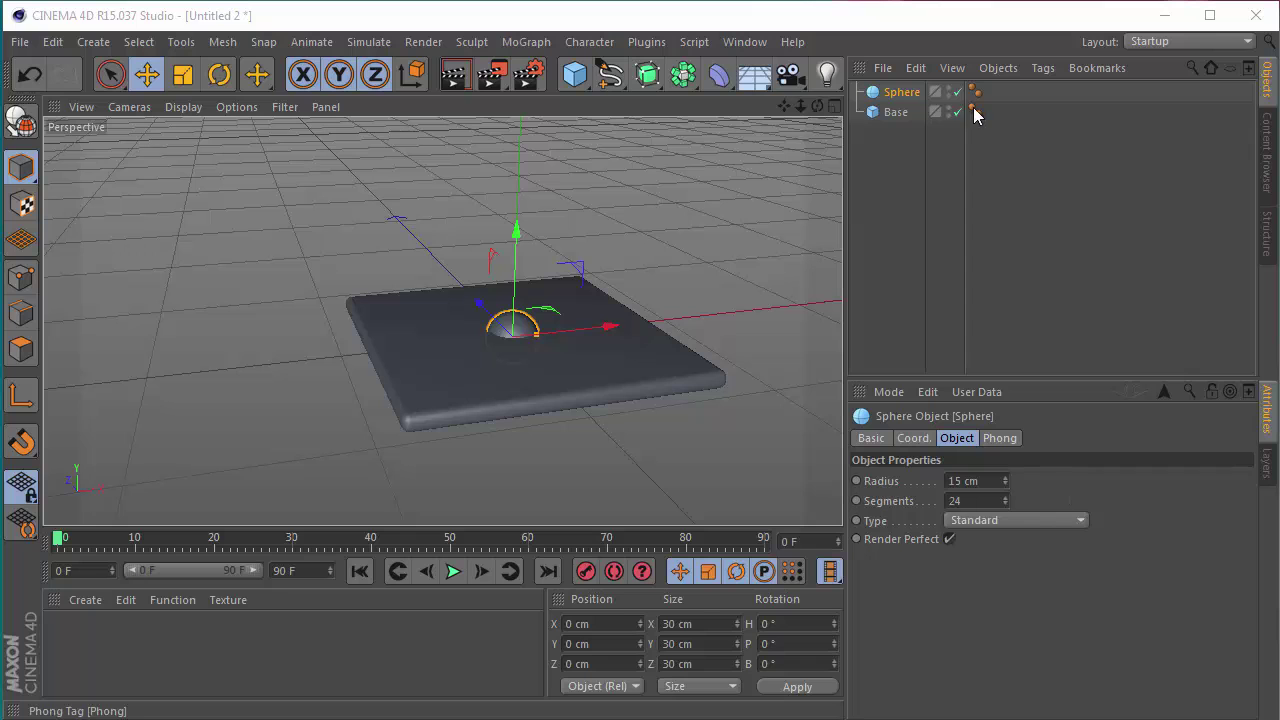
Raise the sphere onto the base plate by setting its Y position to 20 cm
drag(516, 291, 517, 257)
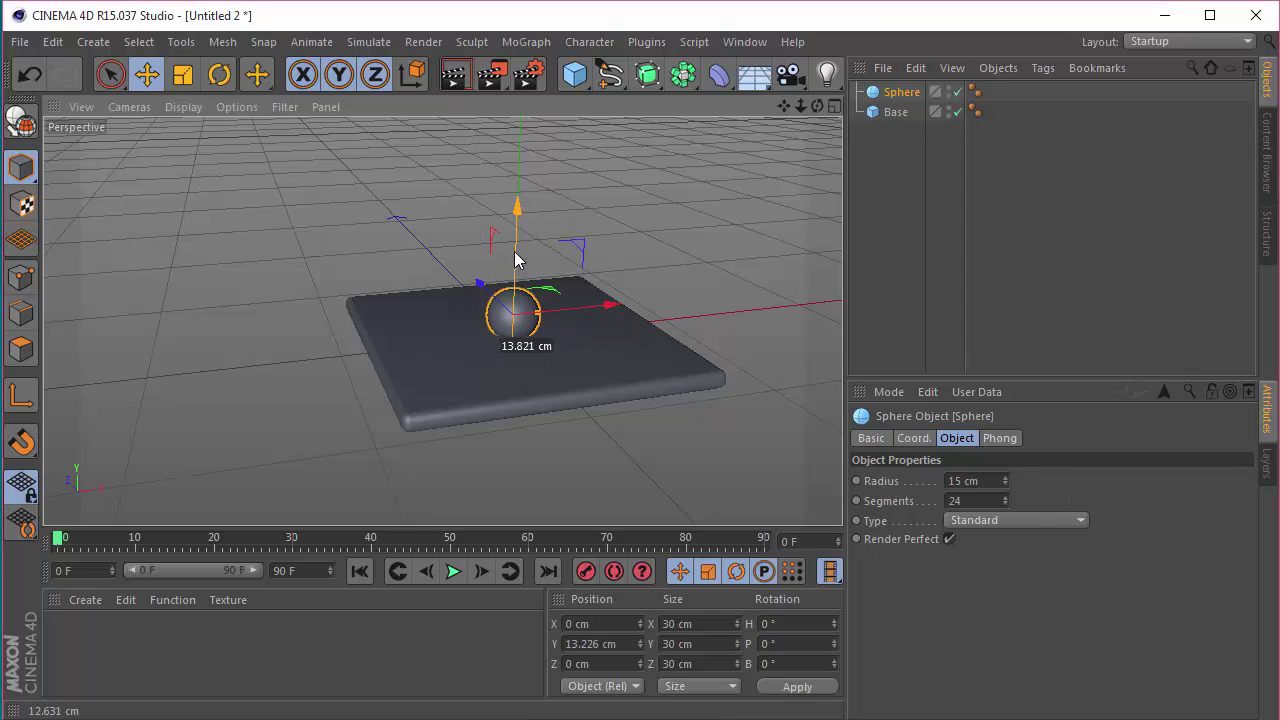
scroll(482, 311, up, 3)
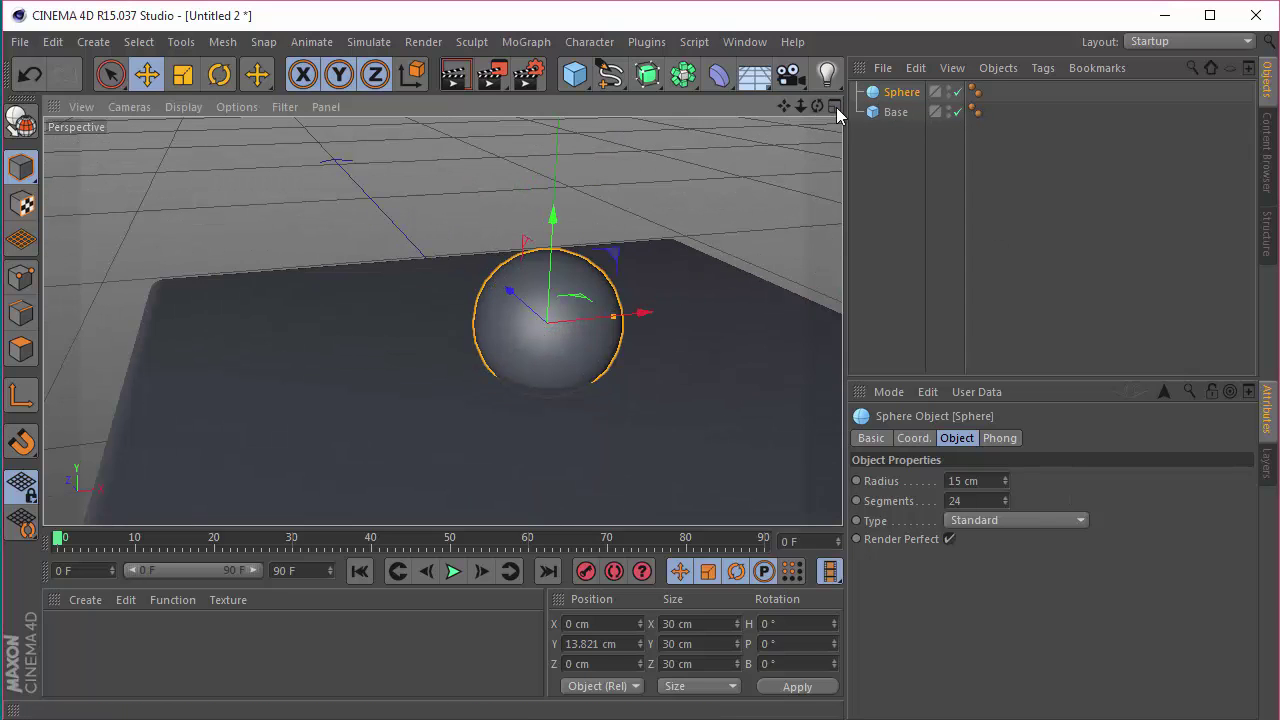
click(835, 106)
click(834, 322)
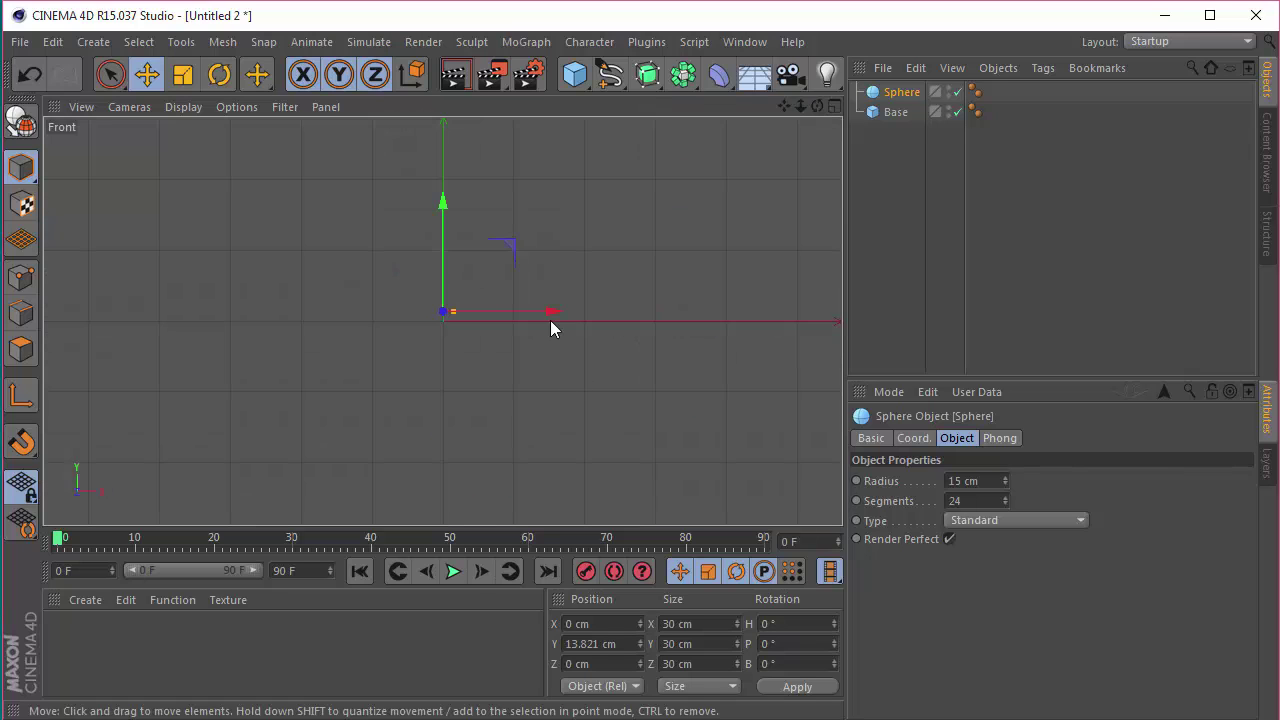
scroll(434, 314, up, 5)
scroll(375, 373, up, 3)
drag(441, 350, 440, 277)
double_click(590, 643)
text(20)
key(Return)
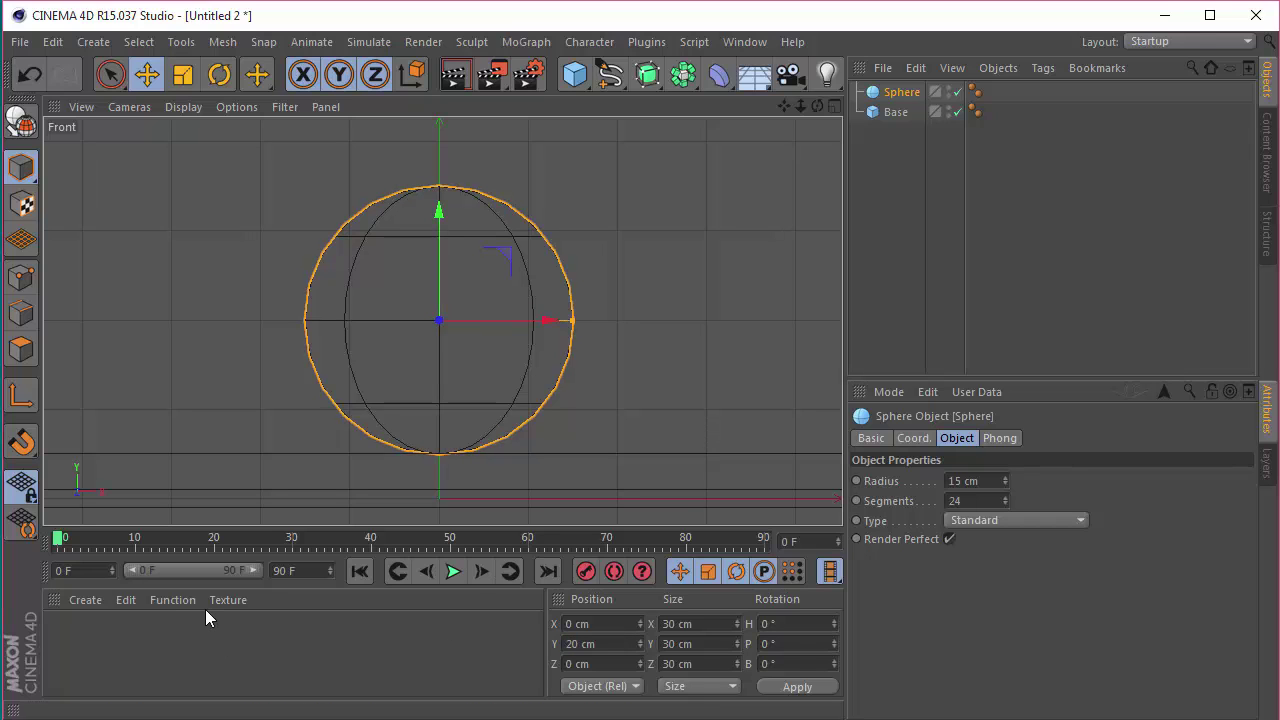
Reduce the sphere's radius to 14 cm
click(834, 106)
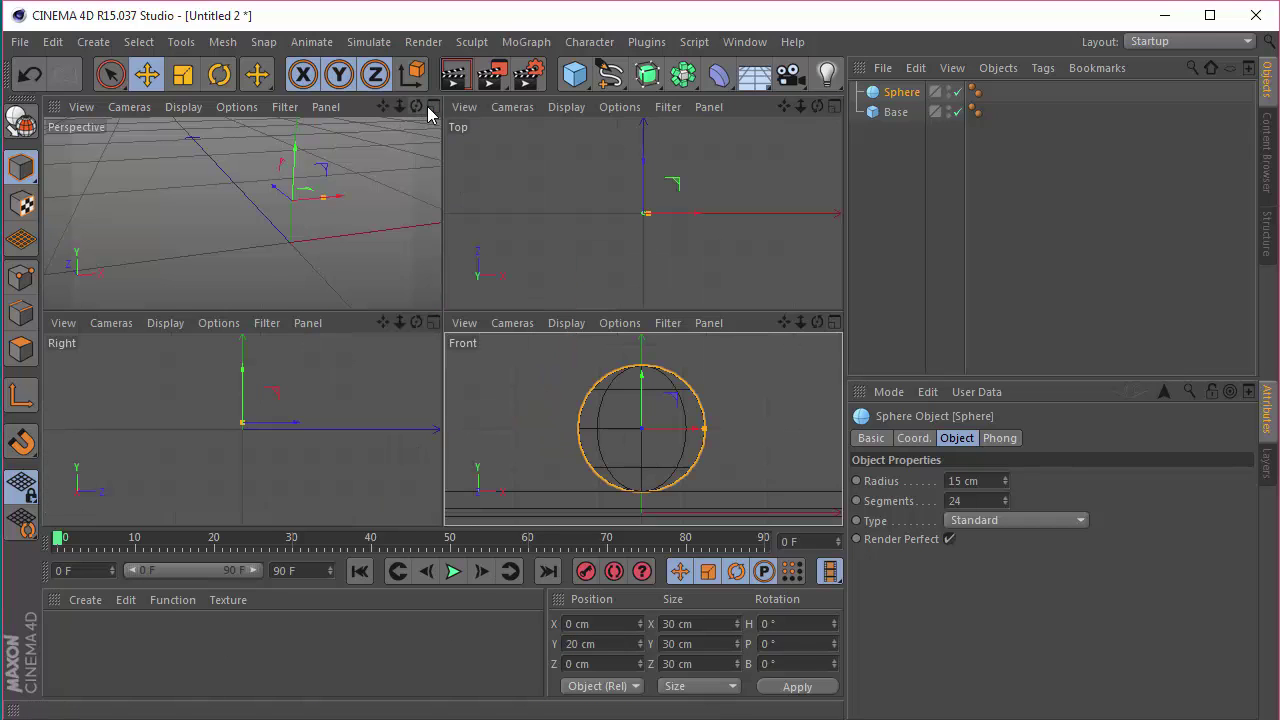
middle_click(405, 165)
drag(817, 106, 790, 125)
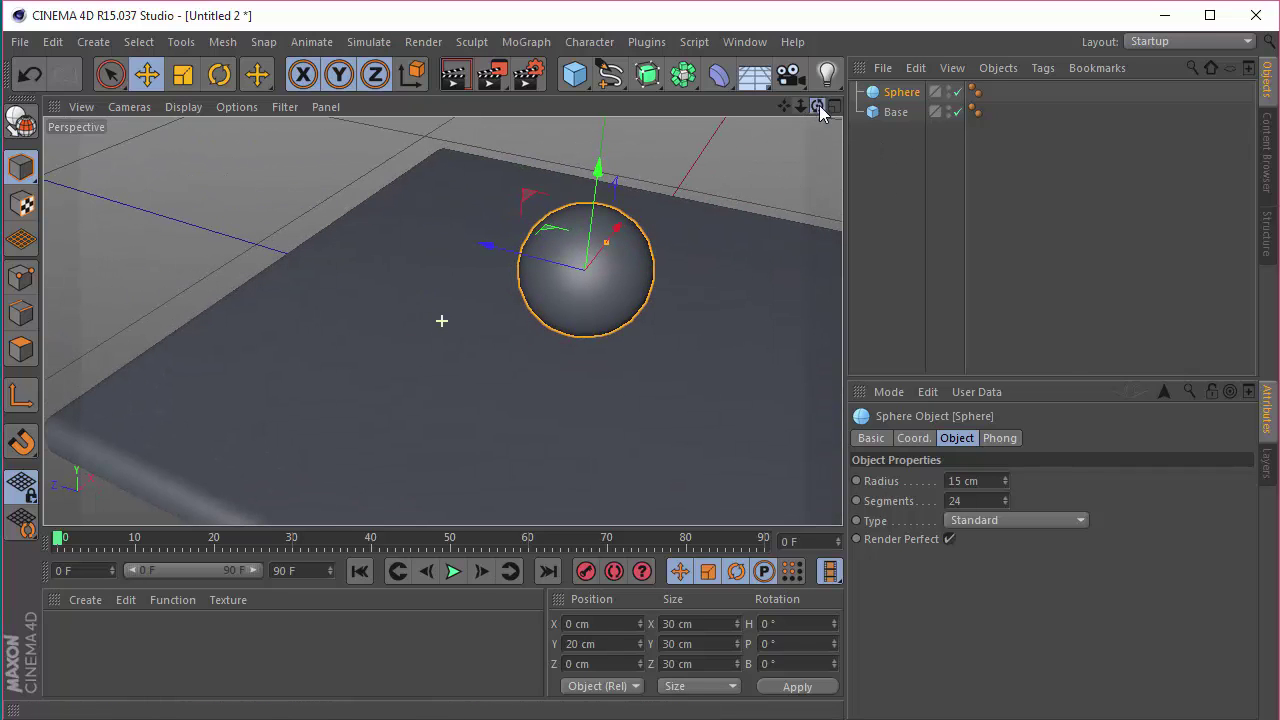
click(1005, 484)
Lower the sphere to a Y position of 19 cm so it rests on the base plate
click(835, 105)
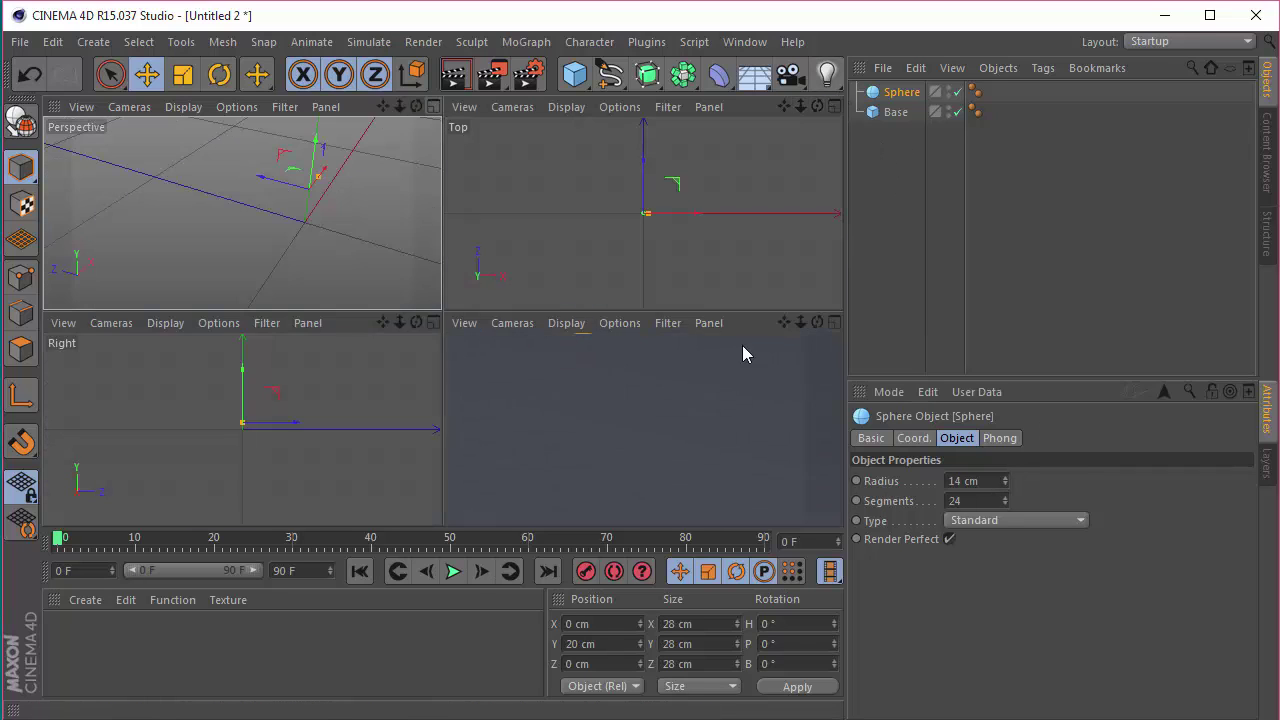
scroll(668, 433, up, 4)
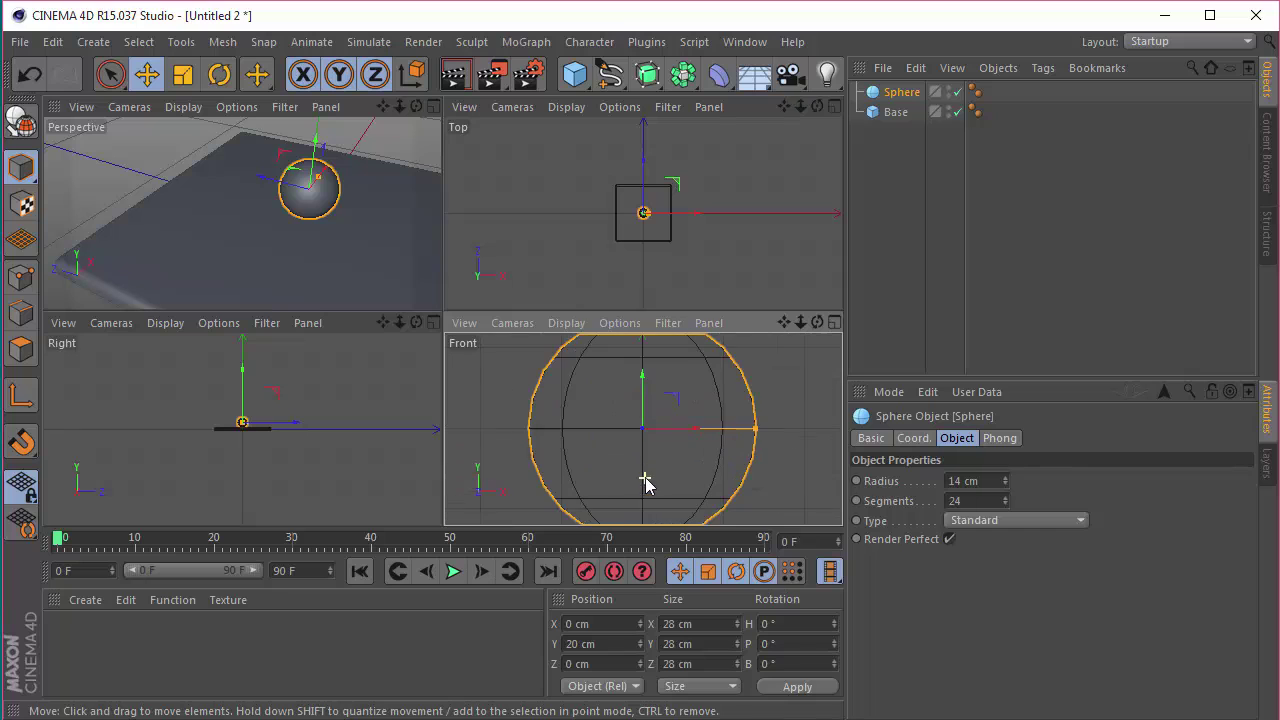
drag(784, 322, 695, 428)
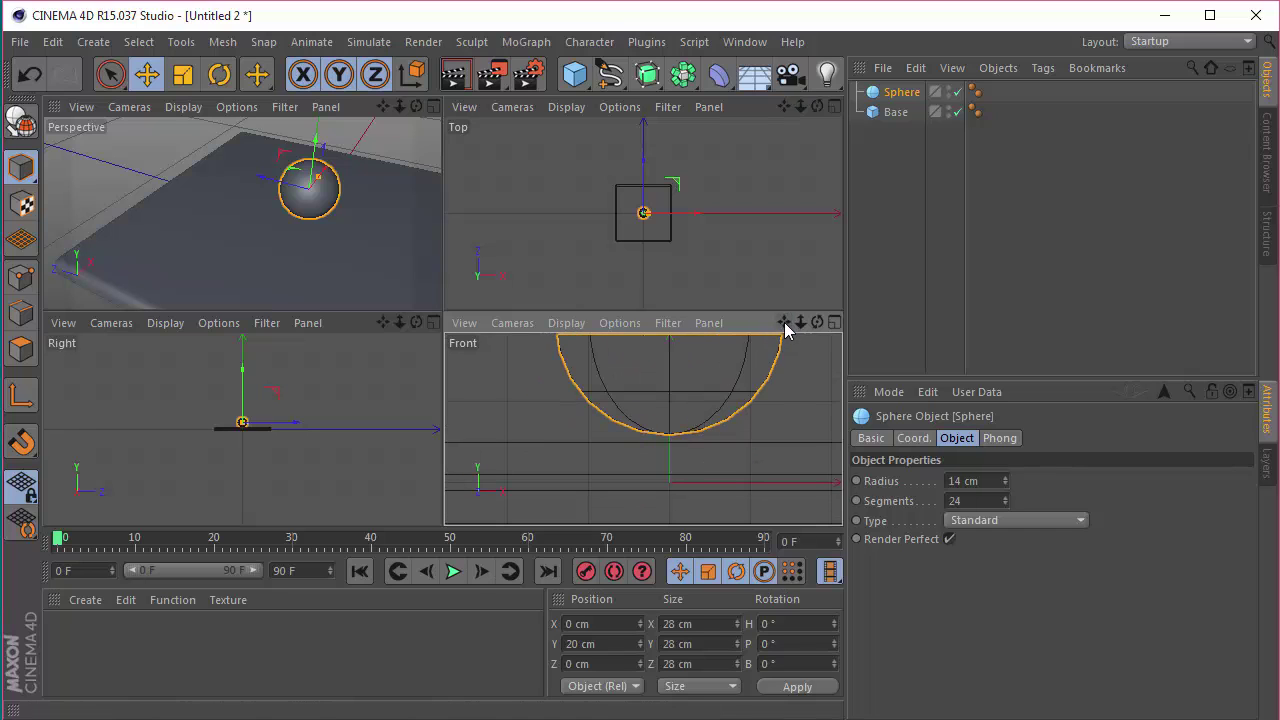
drag(788, 323, 660, 358)
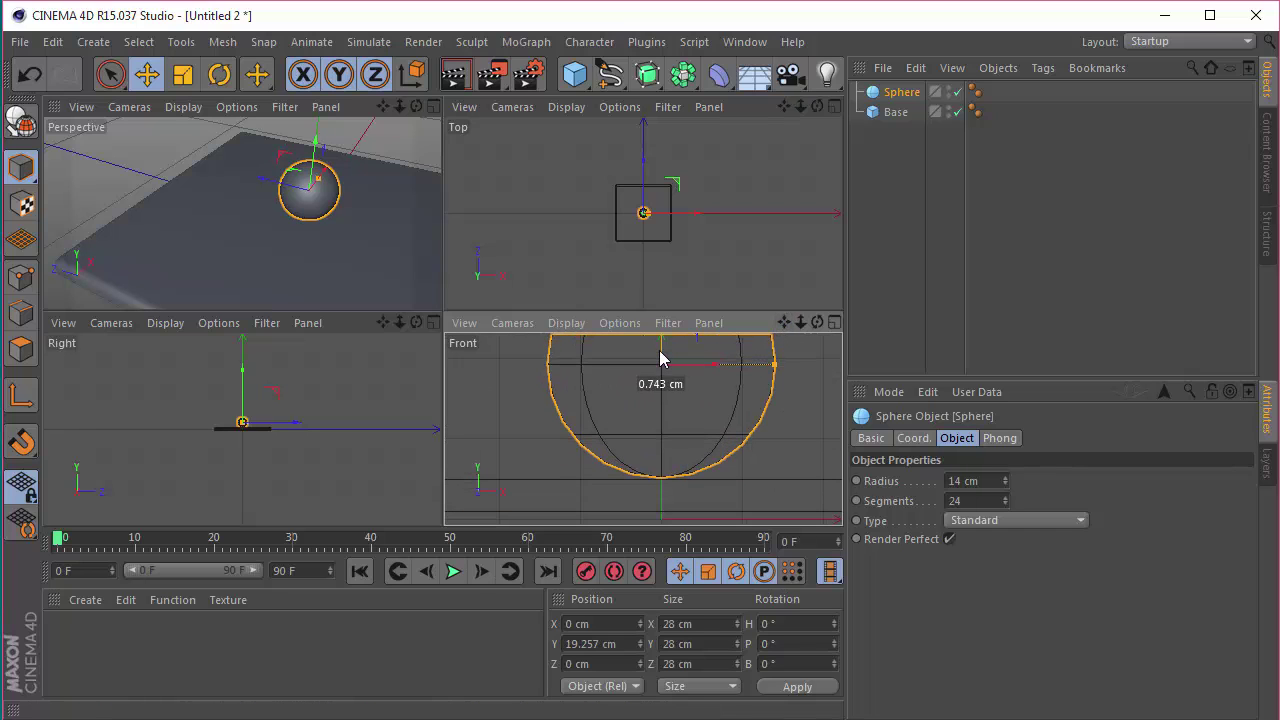
double_click(626, 644)
text(19)
key(Return)
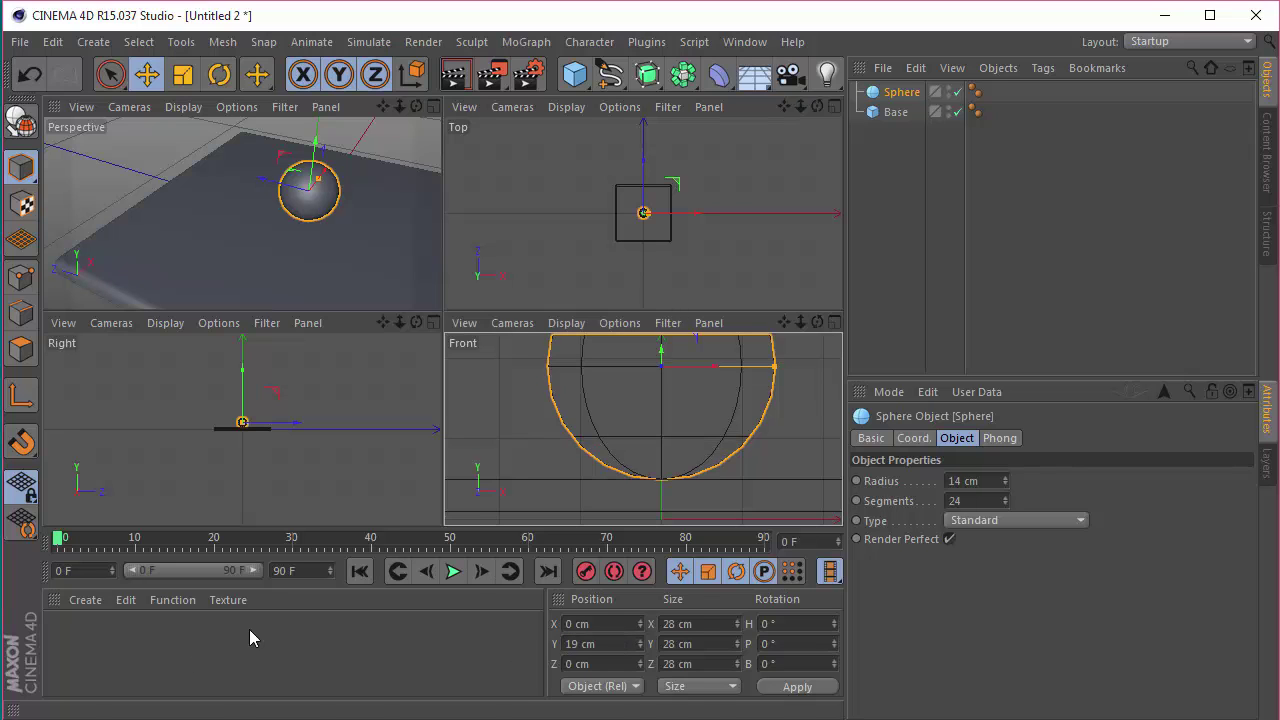
Add a cylinder and set its height to 90 cm and its radius to 7 cm
middle_click(429, 114)
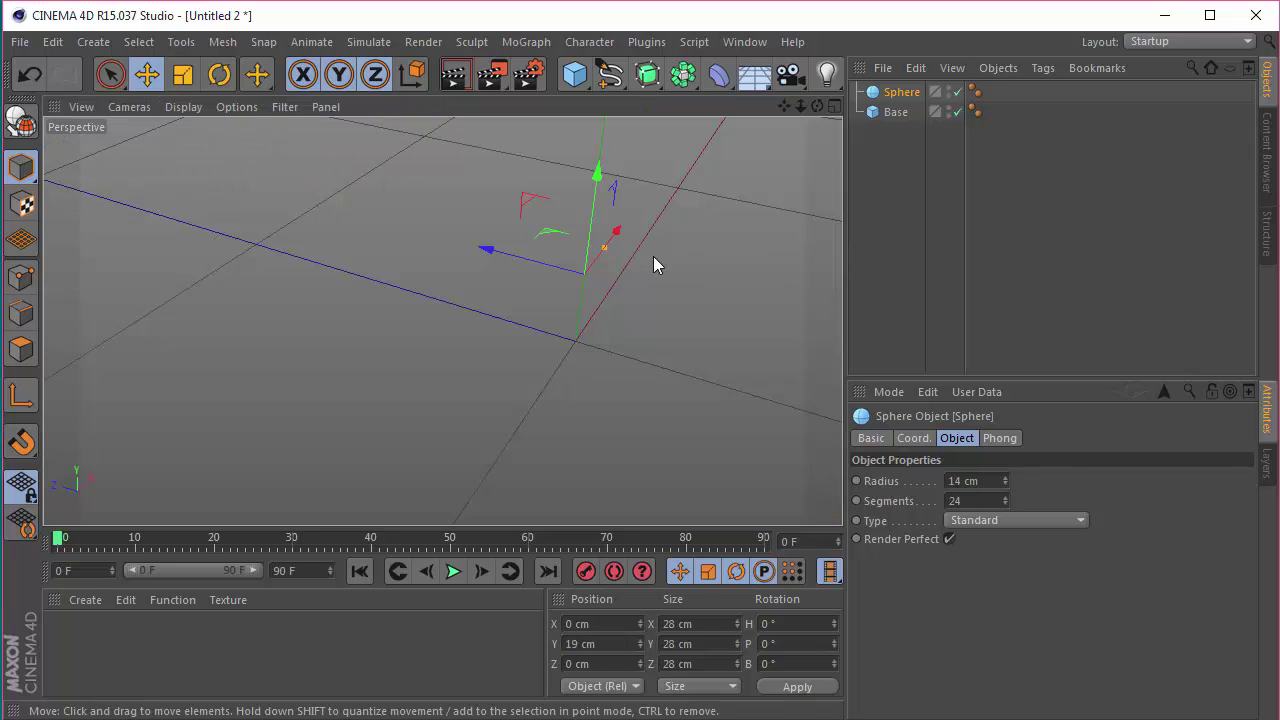
scroll(443, 322, up, 3)
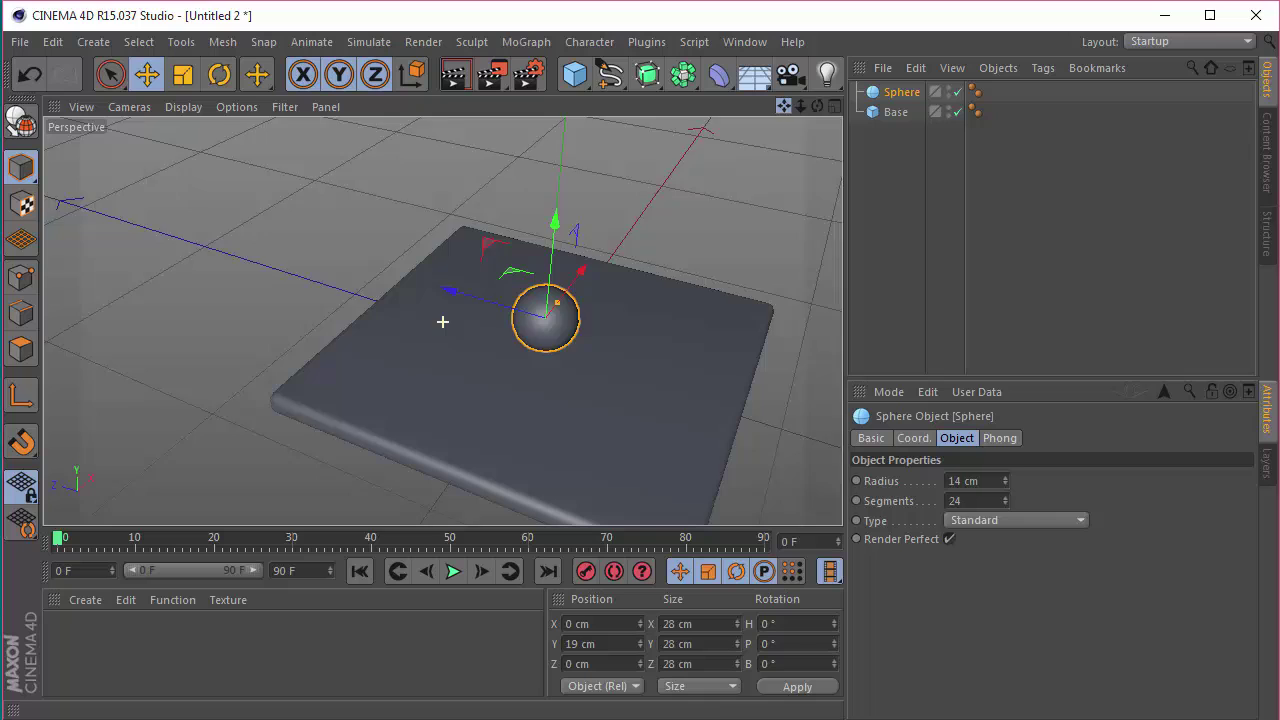
scroll(443, 322, down, 1)
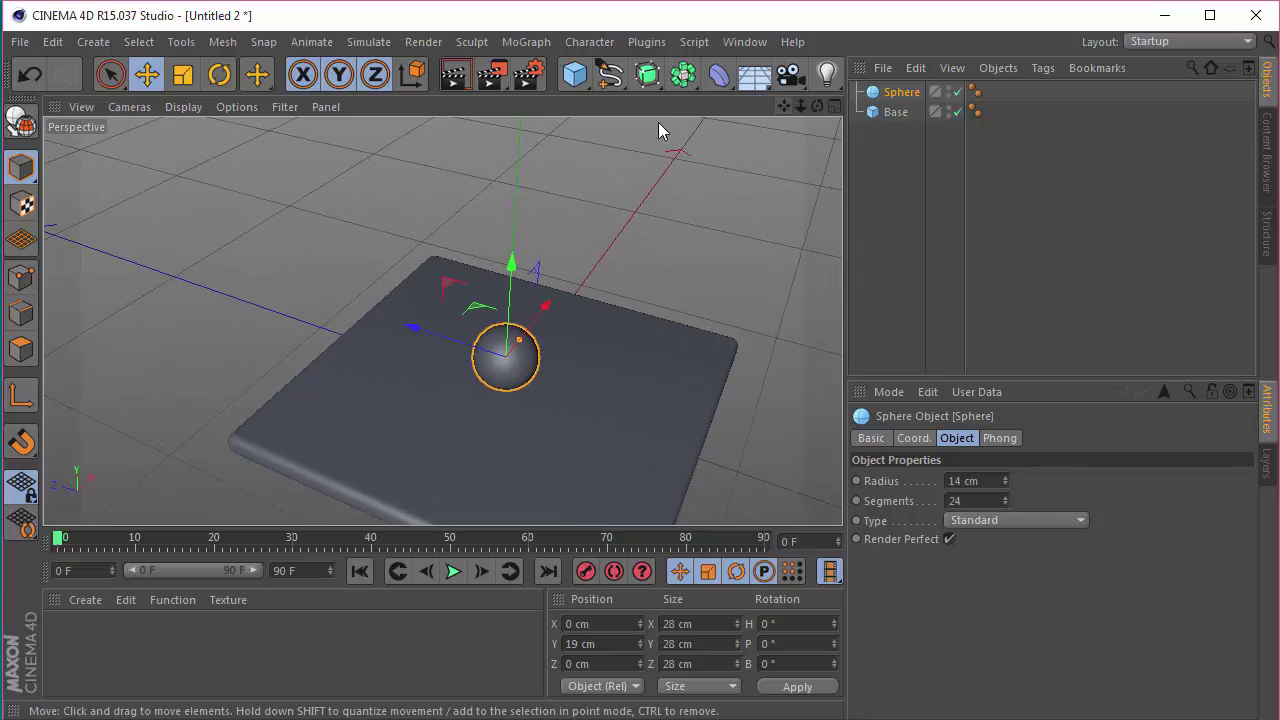
click(574, 74)
click(986, 107)
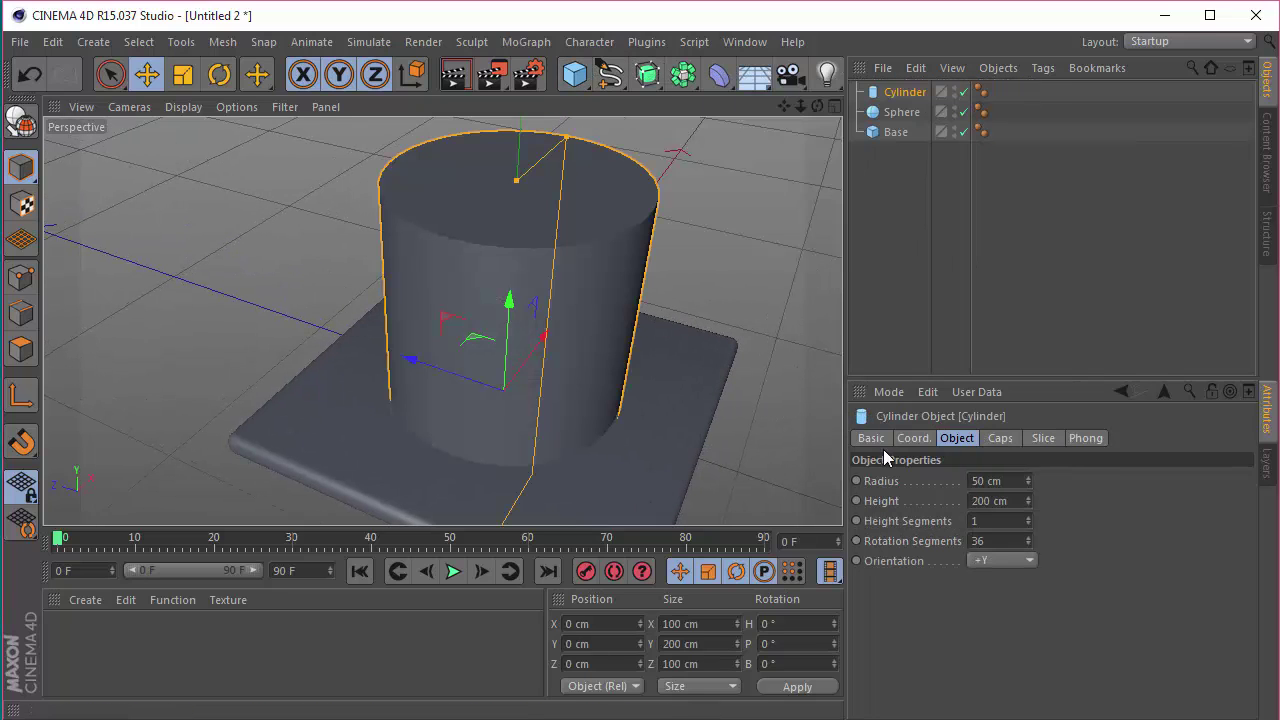
click(1000, 501)
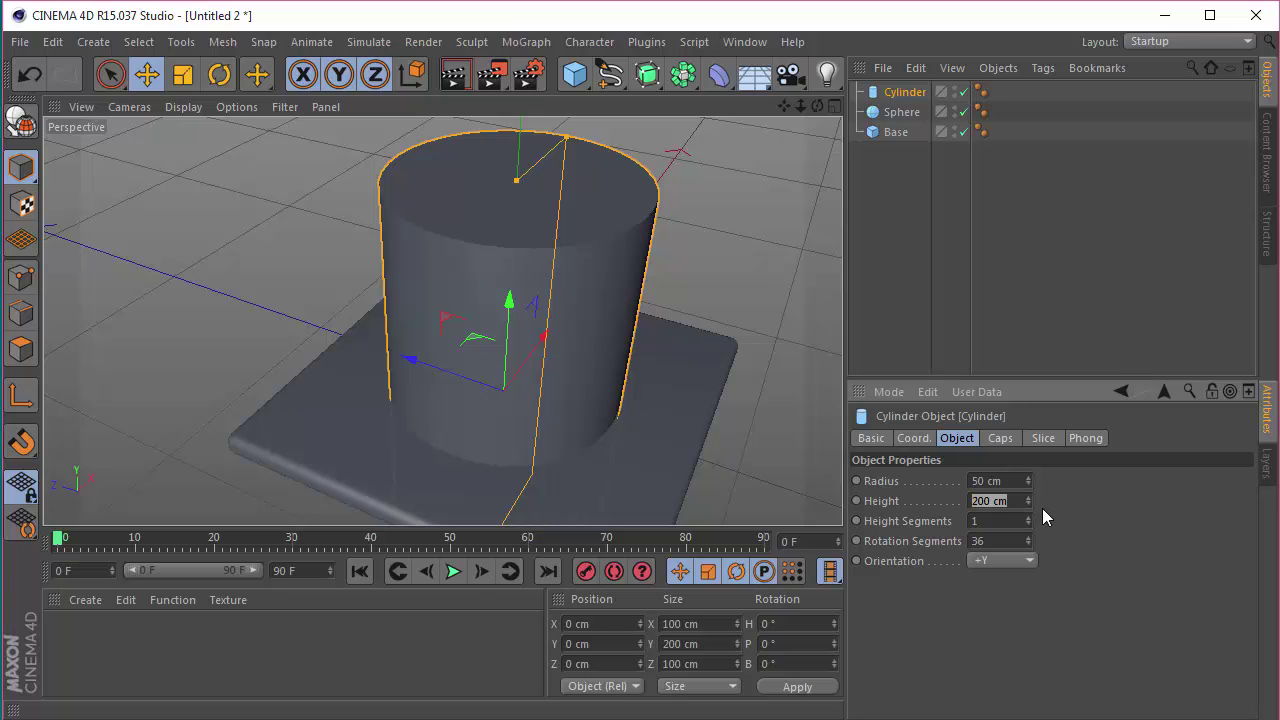
text(90)
key(shift+Tab)
text(7)
key(Return)
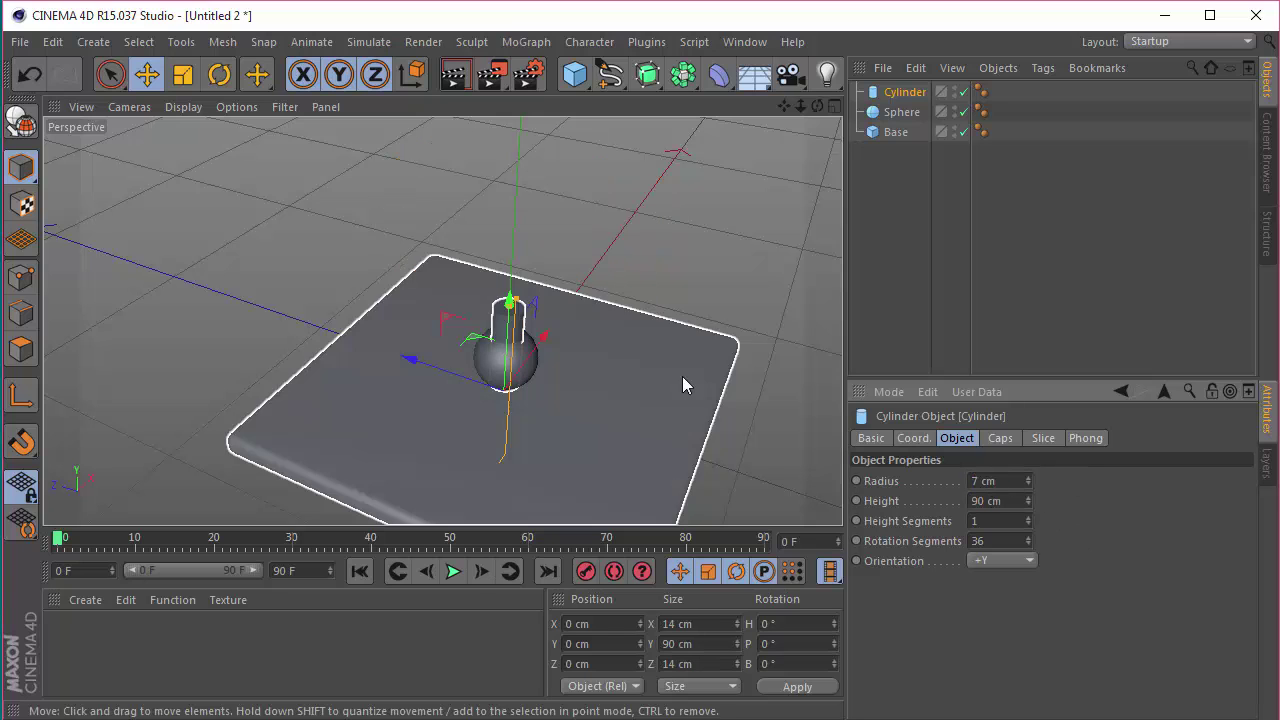
Raise the cylinder to a Y position of about 61 cm so it rises out of the sphere
drag(505, 370, 514, 318)
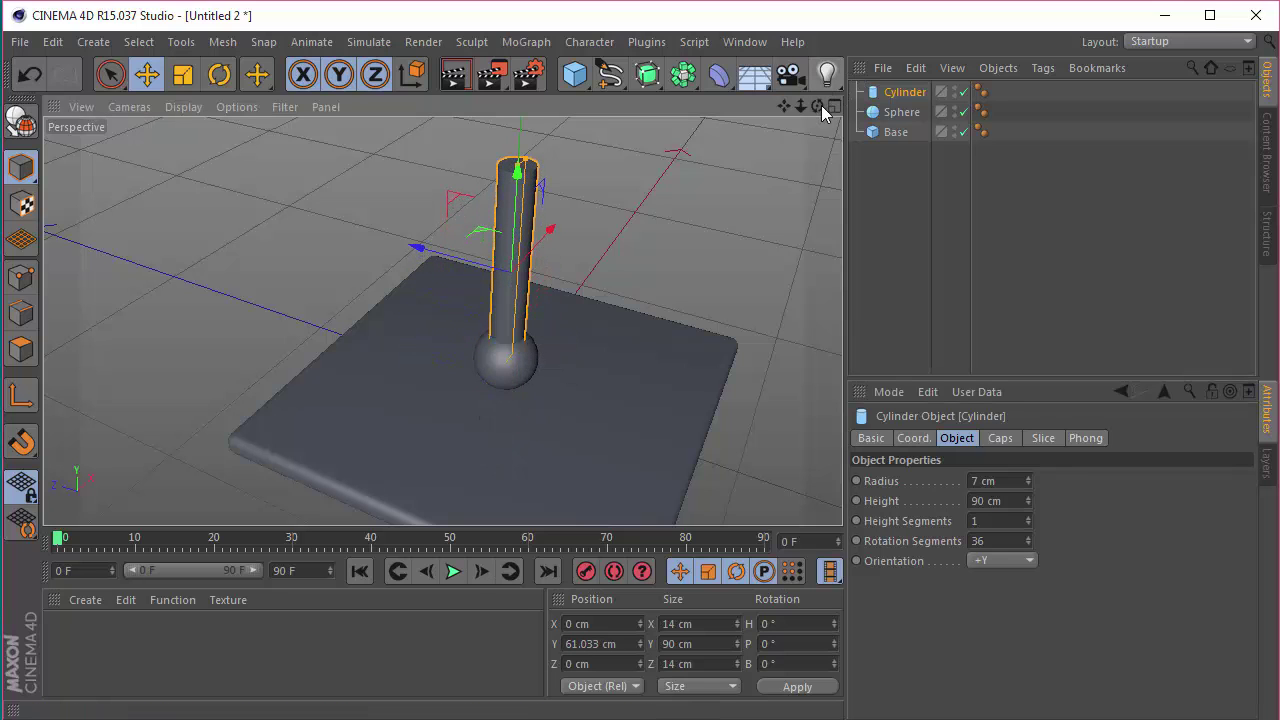
drag(817, 106, 778, 125)
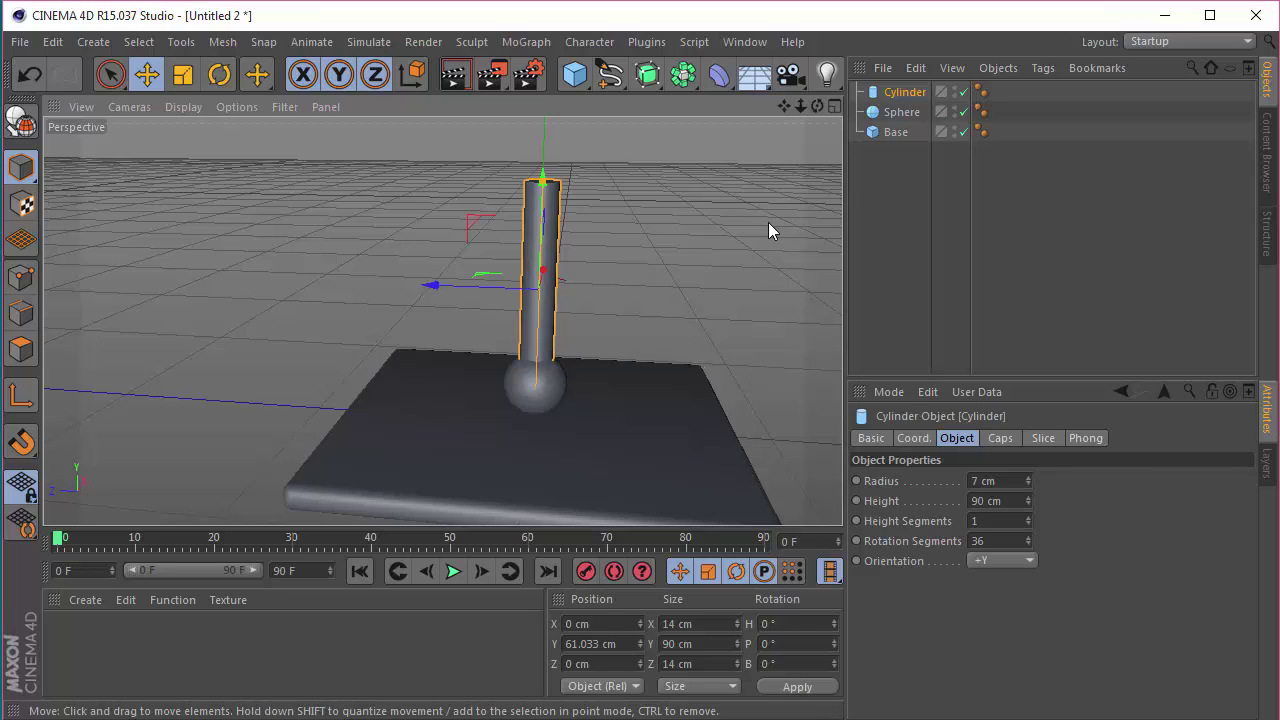
Make the cylinder a child of the sphere and create two duplicates of that sphere
drag(903, 97, 898, 134)
click(857, 91)
In the top view, move Sphere.2 to about X 44 cm, Z 28 cm, and Sphere.1 to about Z -17 cm
click(829, 109)
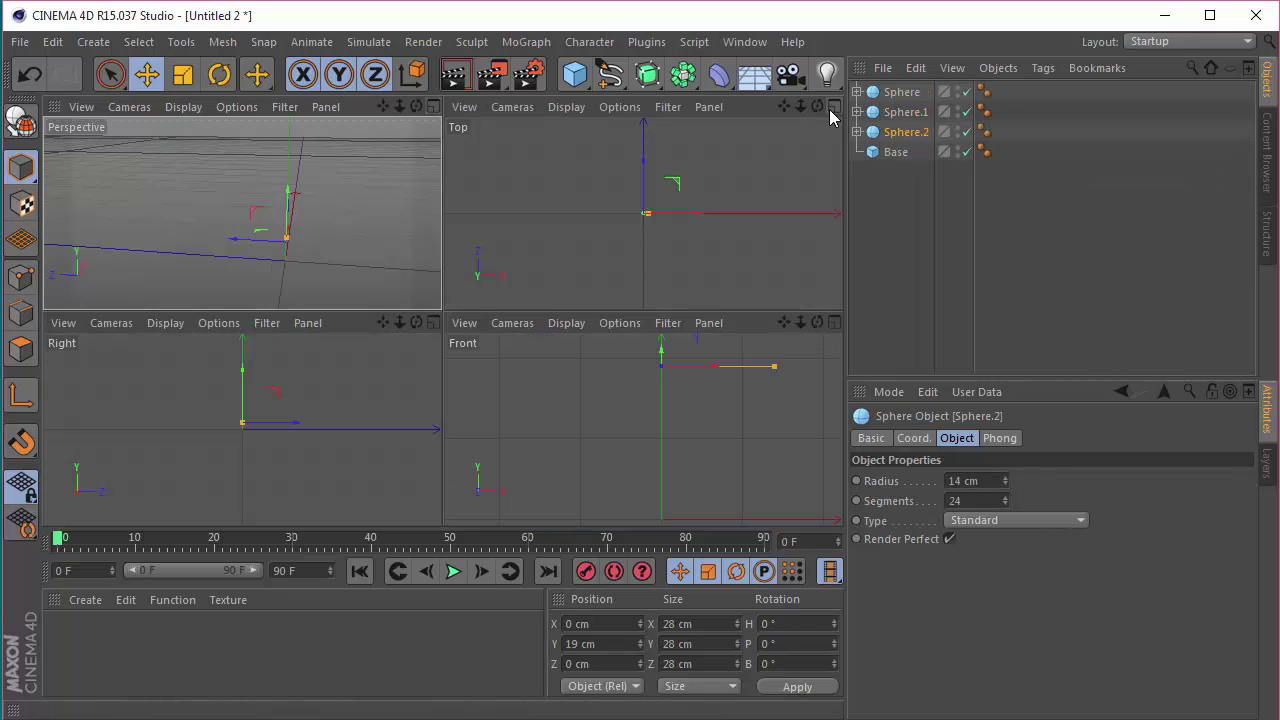
click(829, 109)
scroll(428, 325, up, 5)
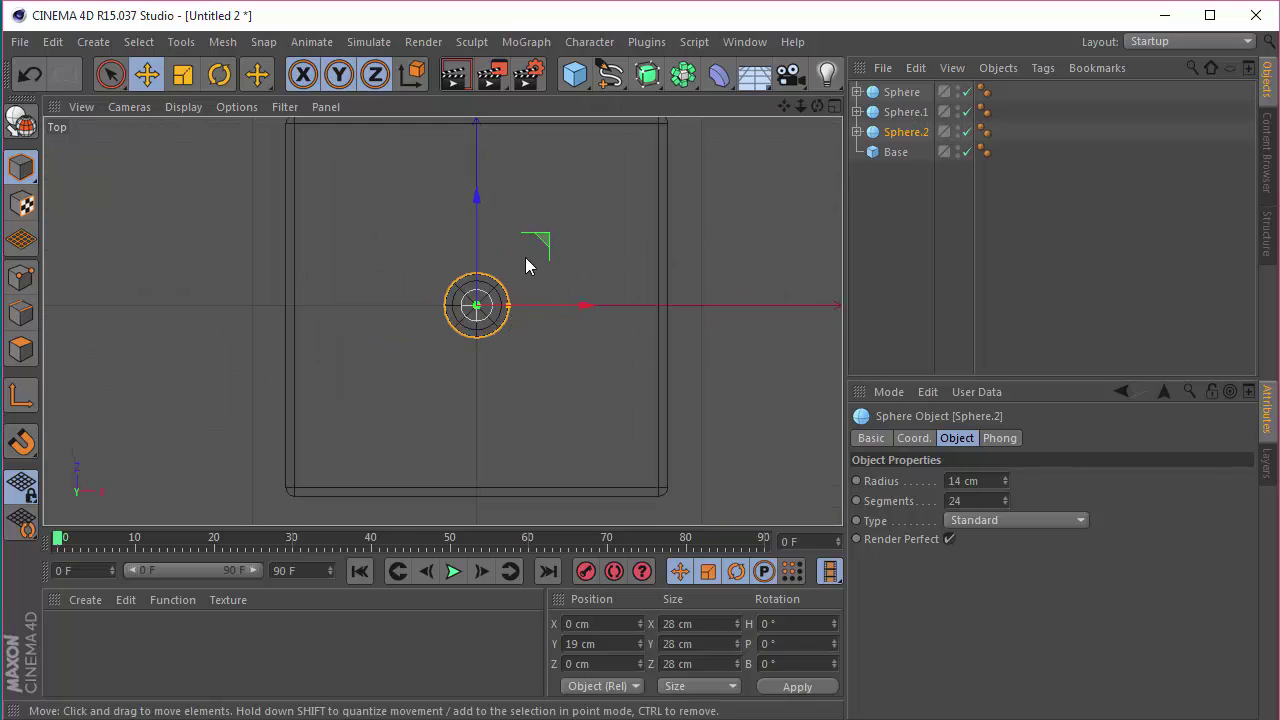
drag(545, 249, 646, 186)
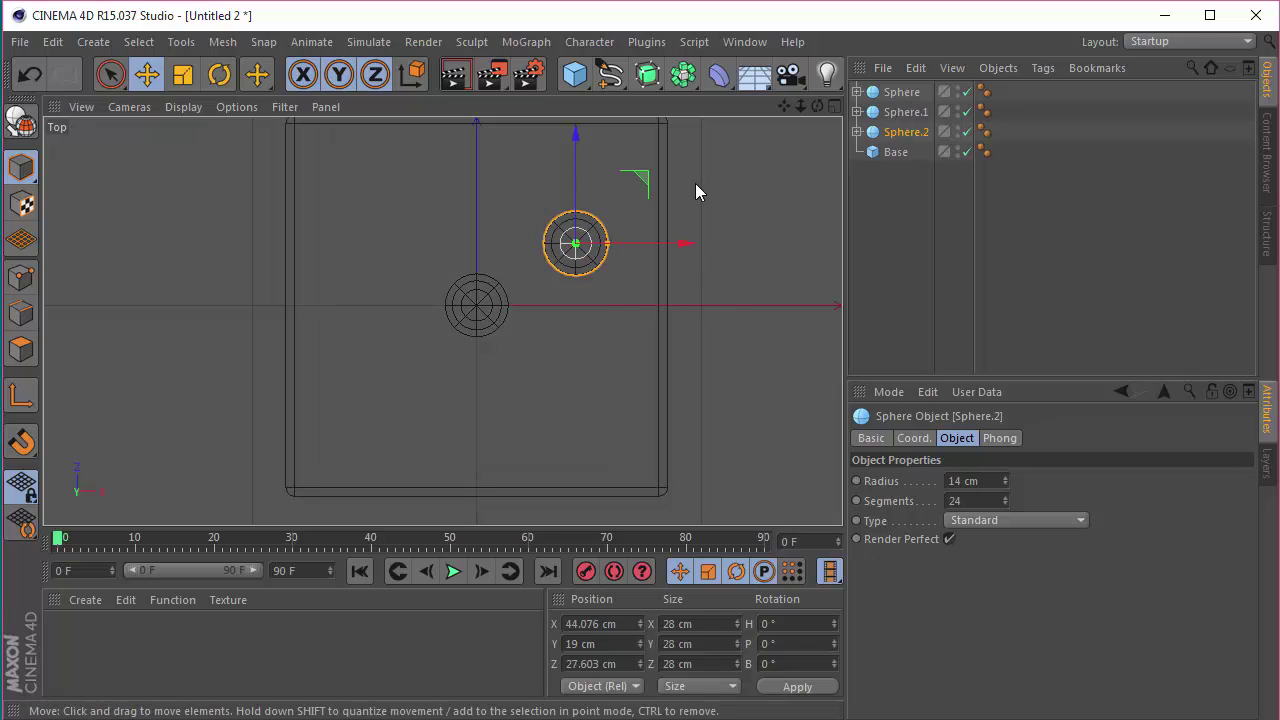
click(893, 113)
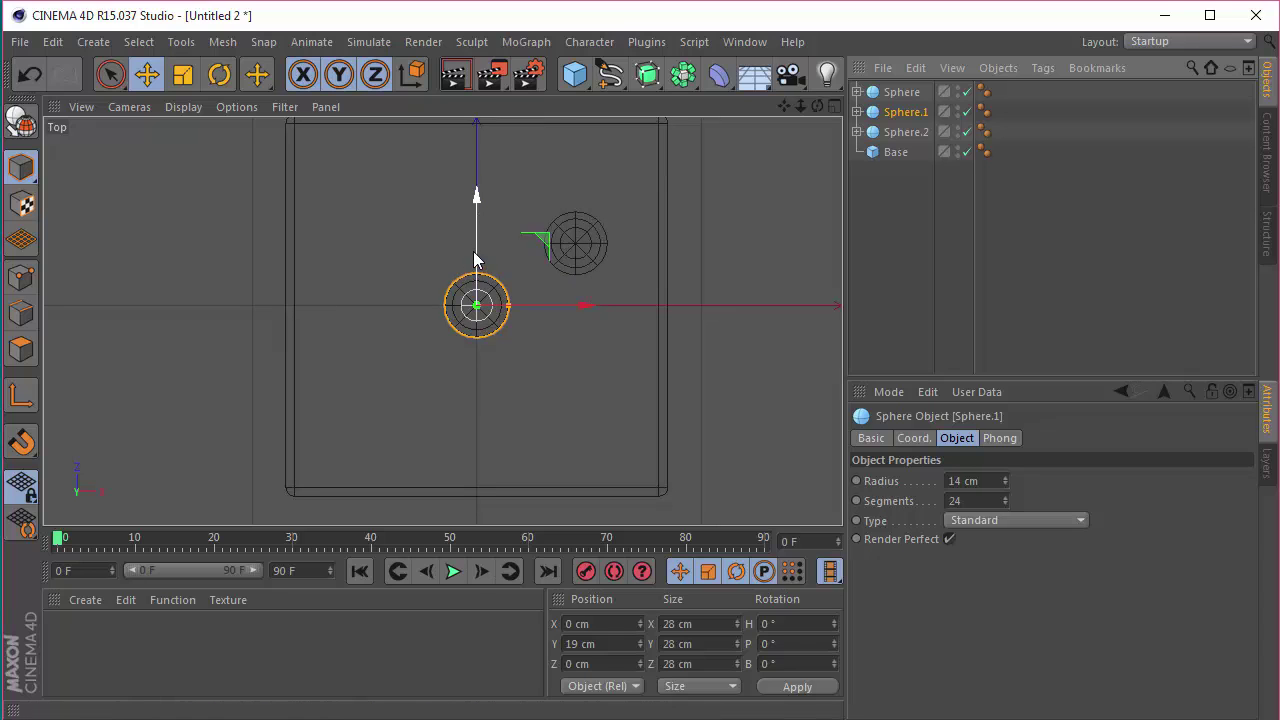
drag(476, 252, 476, 290)
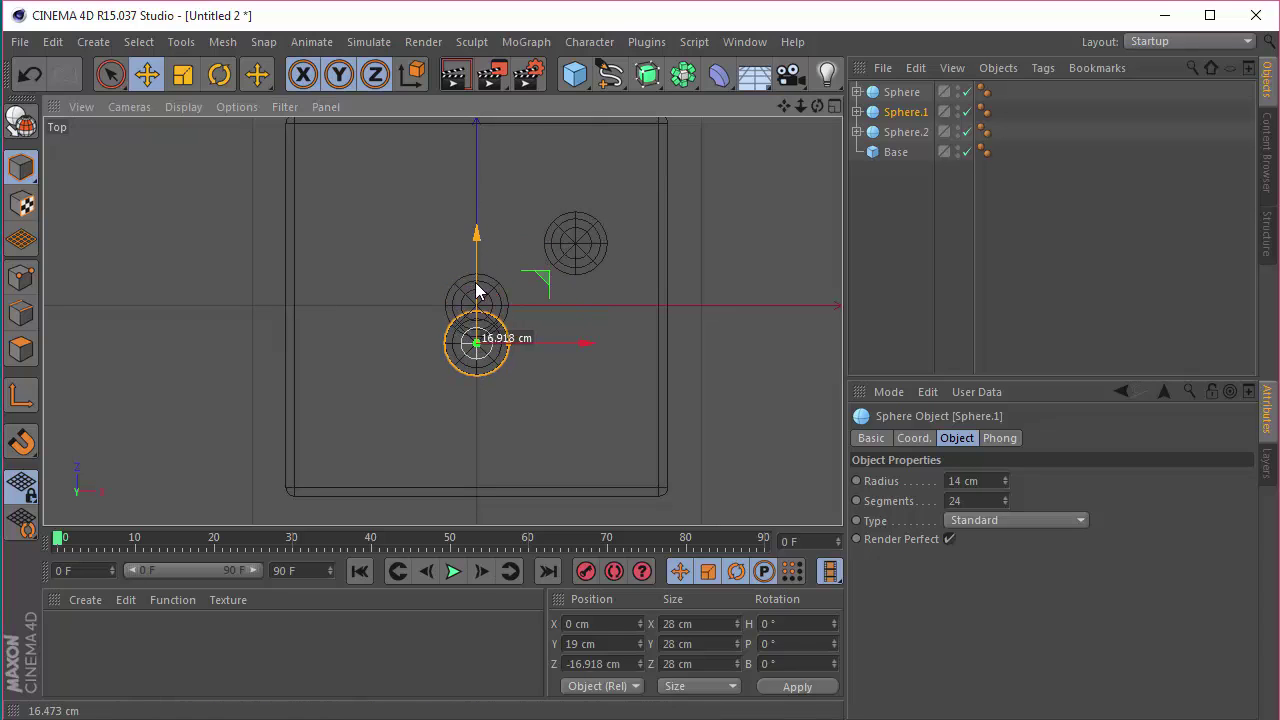
Move the original sphere away from the centre and set its position to X -20 cm and Z 15 cm
click(893, 92)
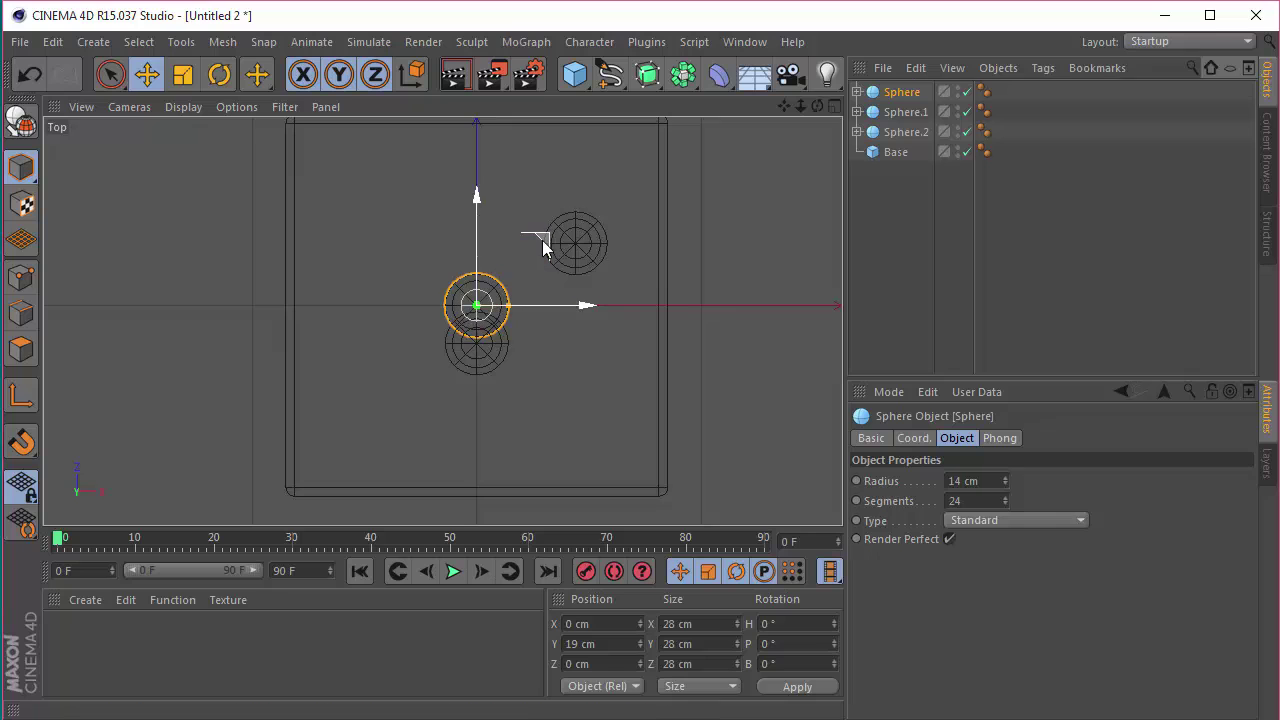
drag(540, 240, 499, 207)
scroll(491, 263, up, 3)
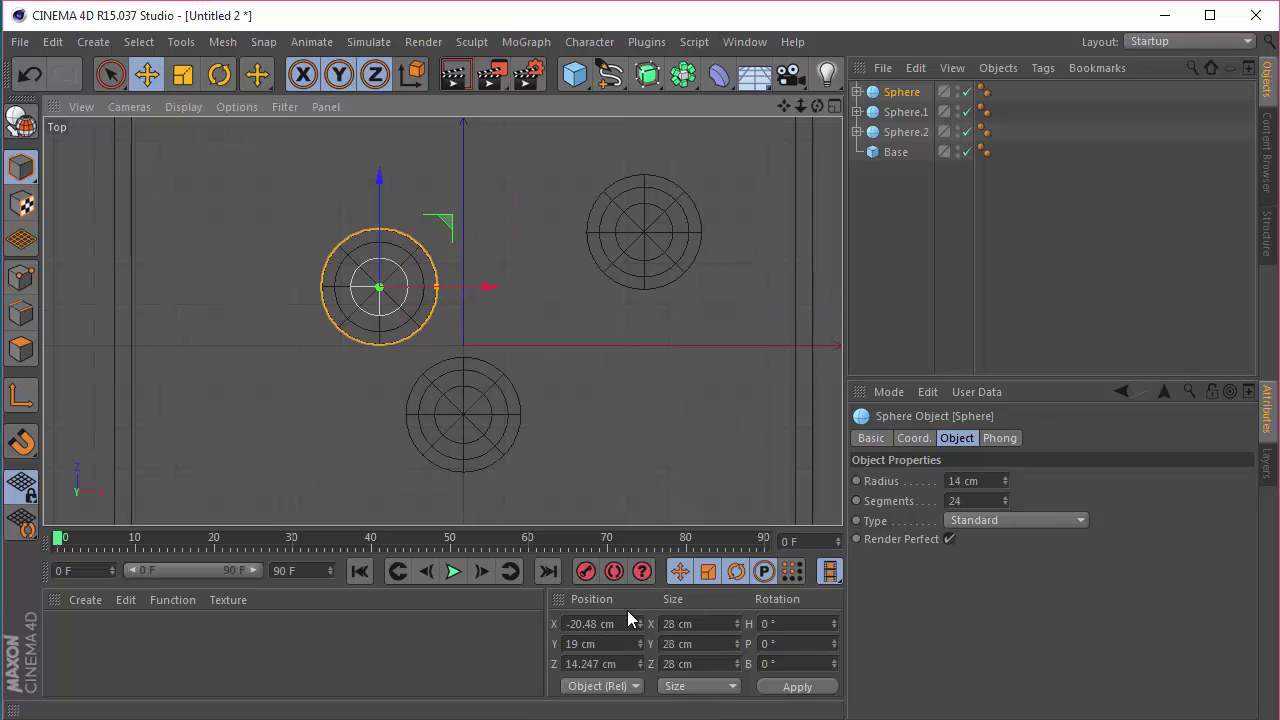
text(-20)
key(Return)
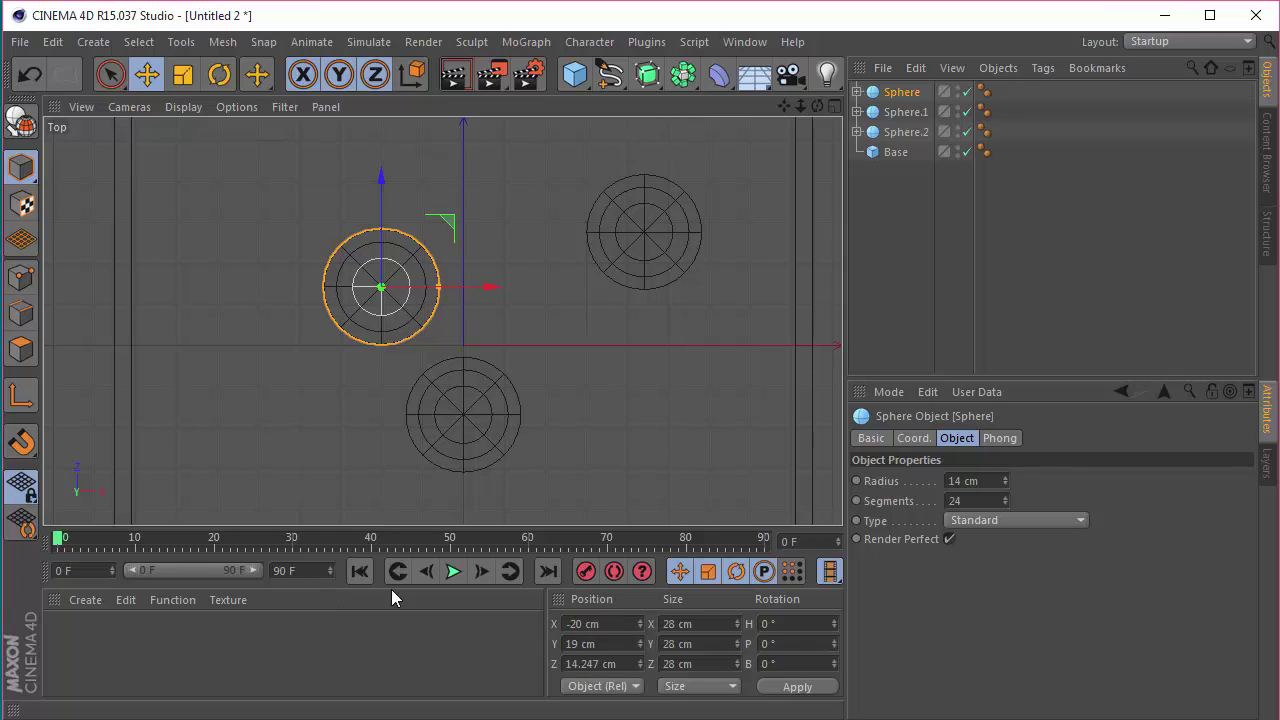
double_click(624, 663)
text(15)
key(Return)
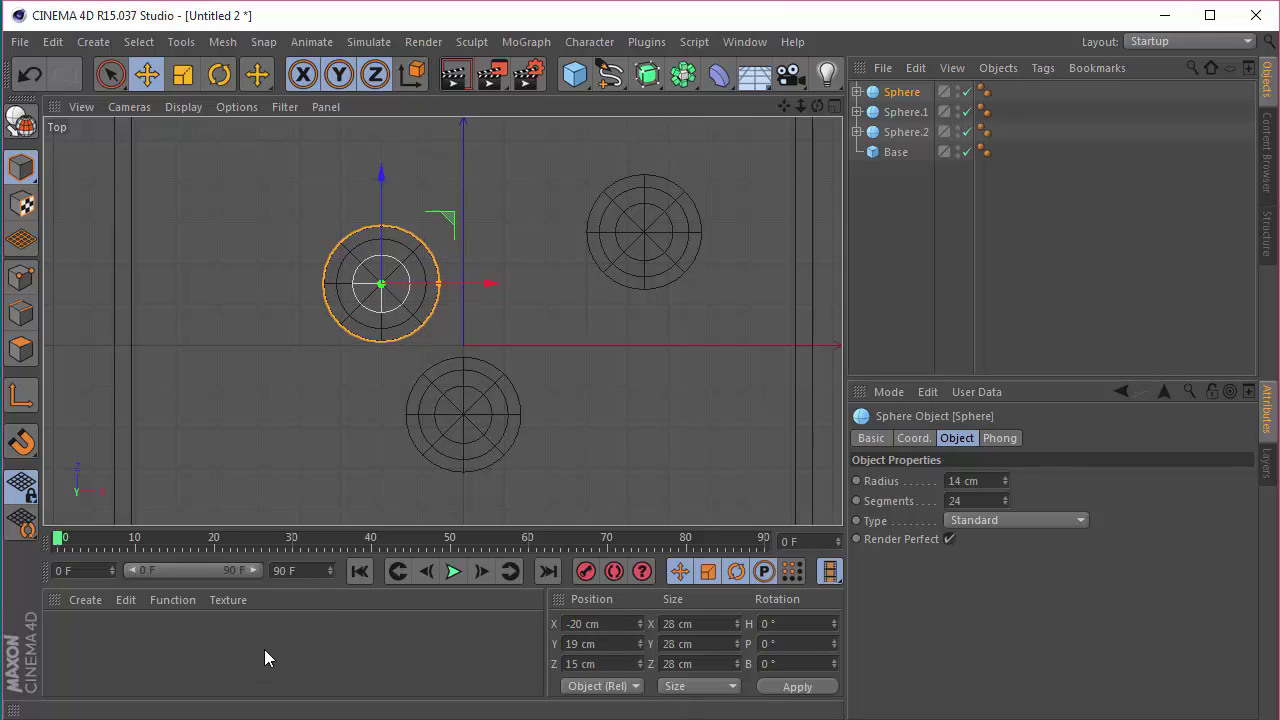
Try to set Sphere.1's Z position to -20 cm
click(872, 113)
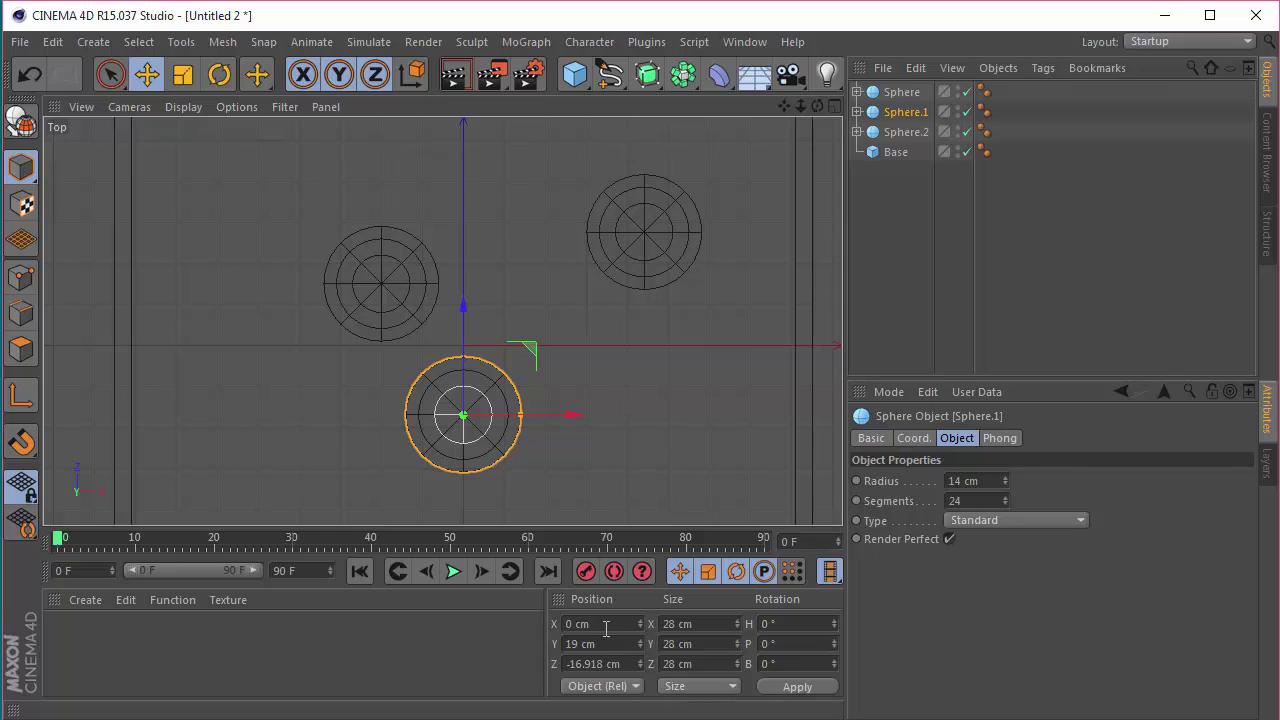
double_click(633, 665)
text(-20)
key(Return)
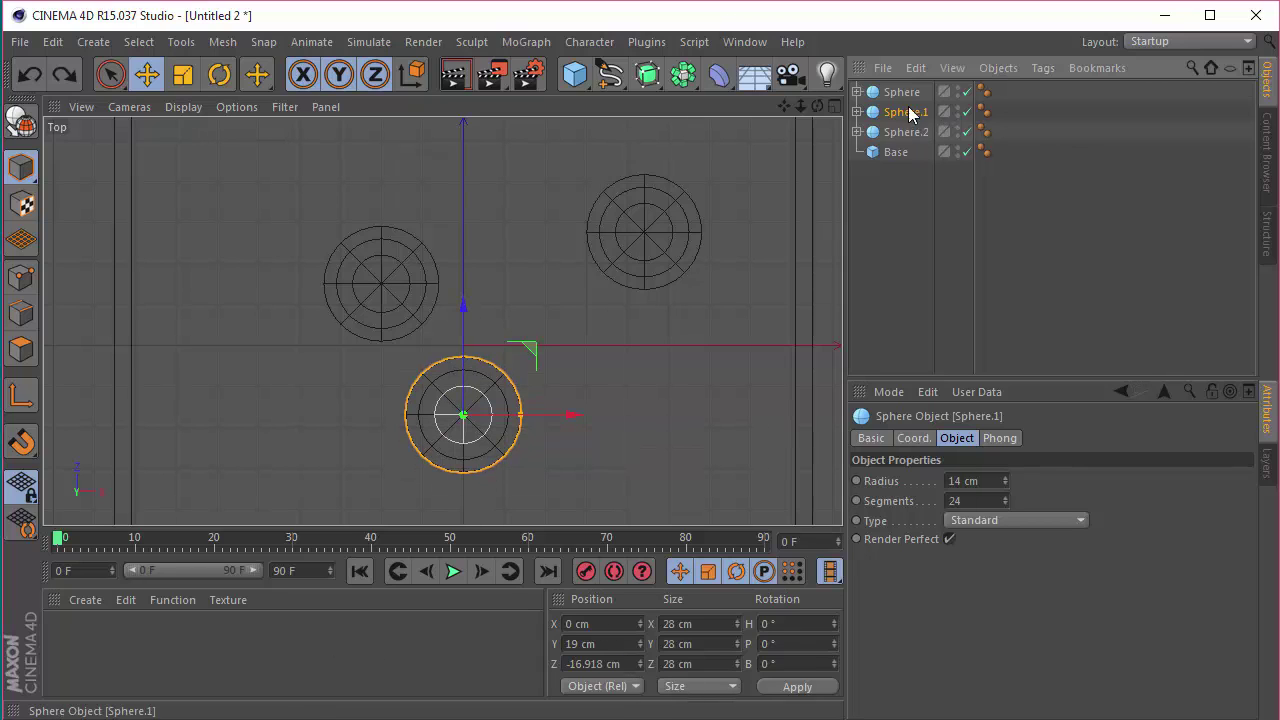
Set Sphere.2's position to X 20 cm and Z 15 cm, then clear the selection
click(905, 132)
double_click(600, 625)
text(20)
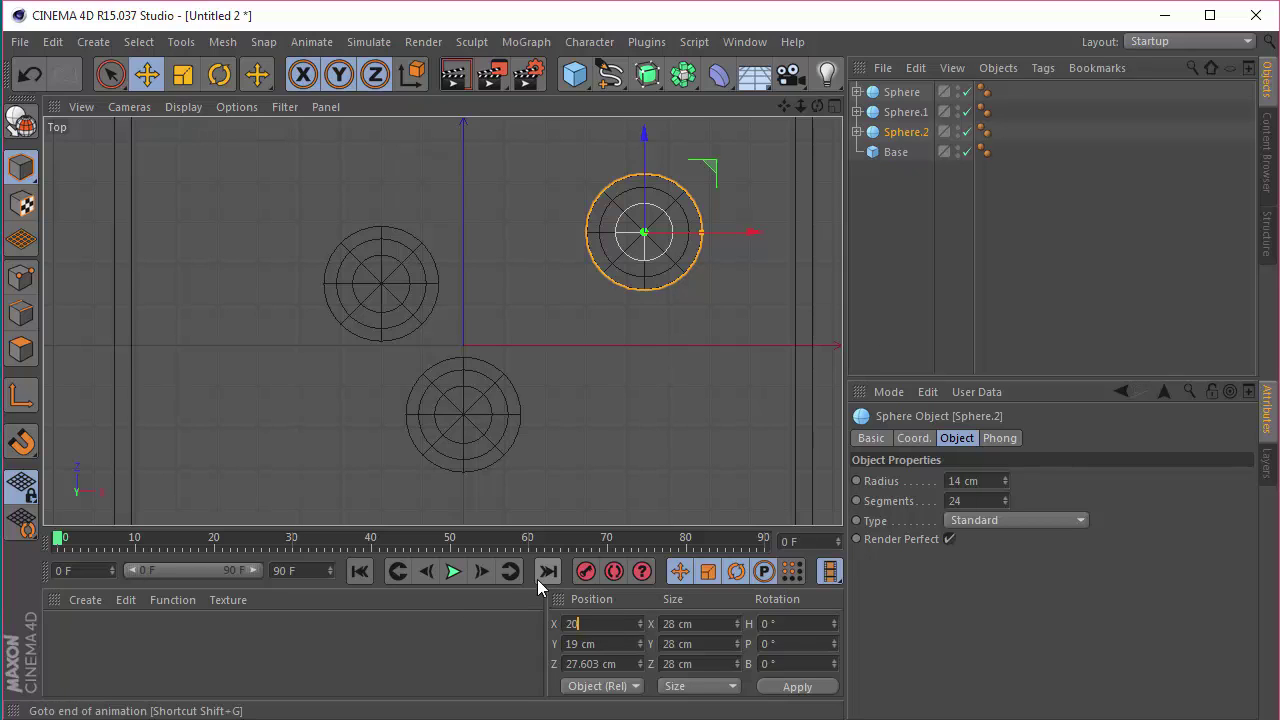
key(Return)
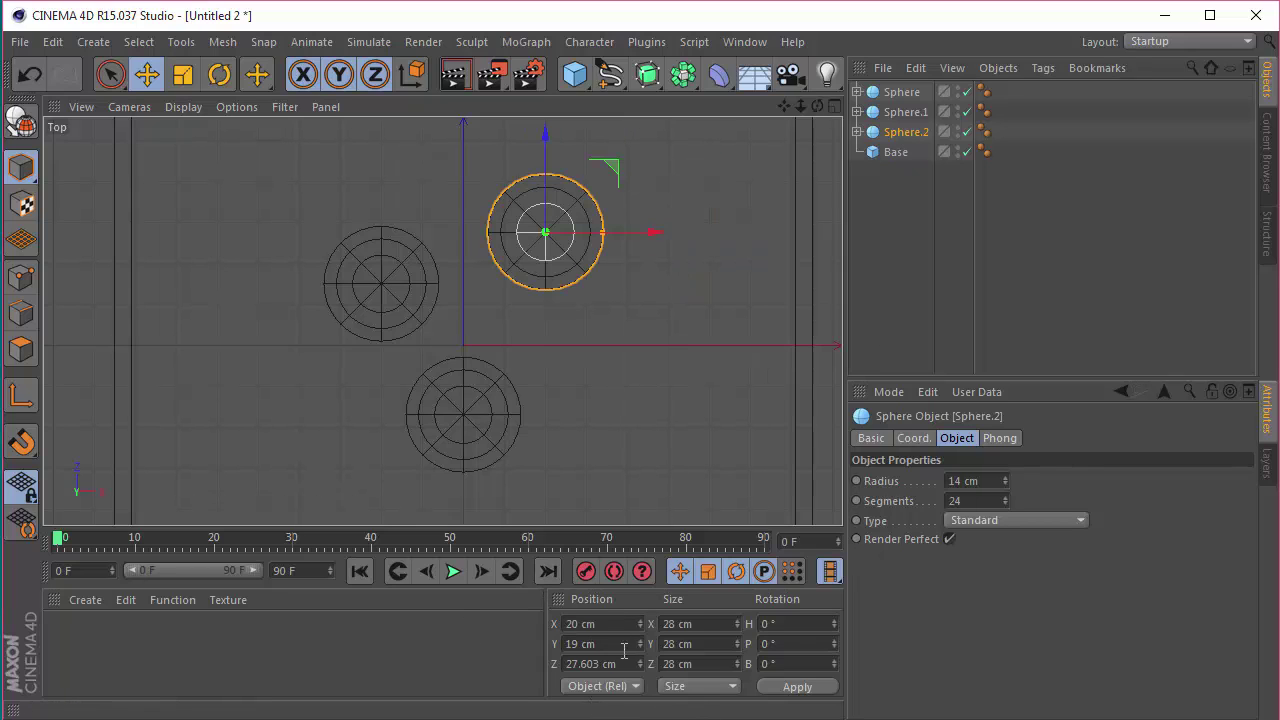
drag(640, 667, 645, 680)
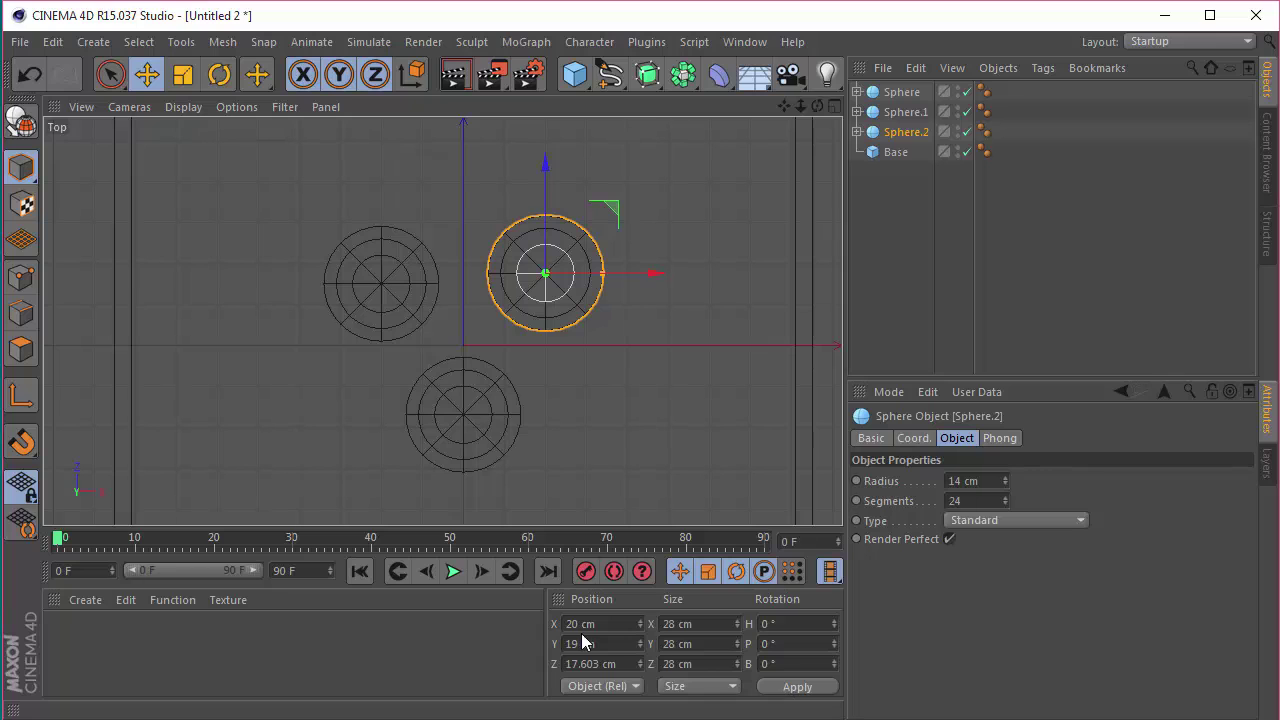
double_click(614, 663)
text(15)
key(Return)
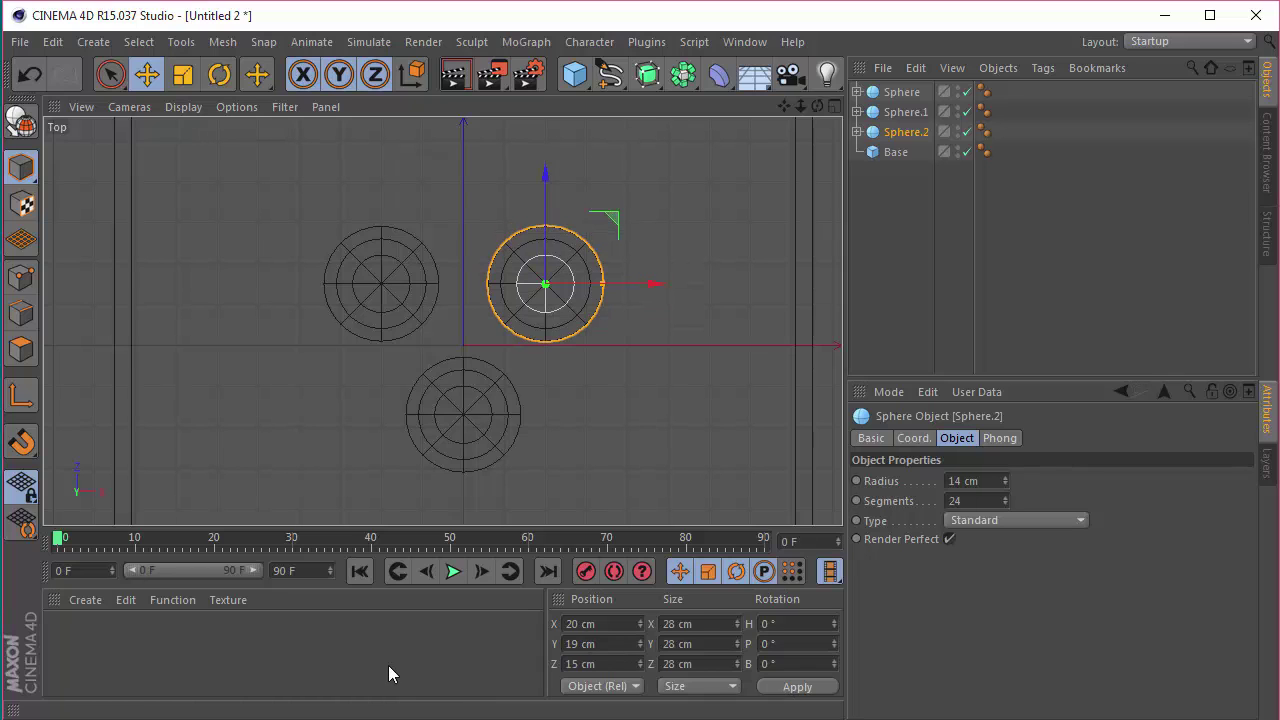
click(946, 322)
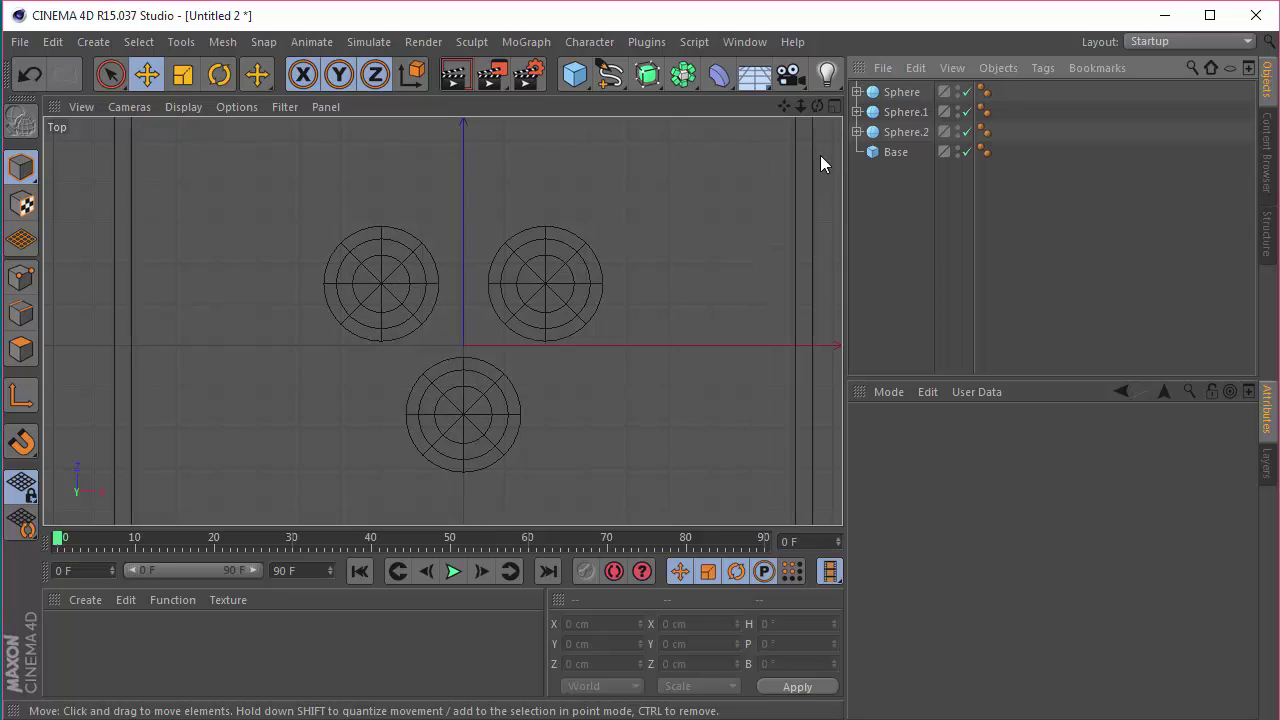
Select the cylinders under all three spheres and lower them together by about 6 cm, then collapse the sphere hierarchies
click(836, 104)
click(436, 105)
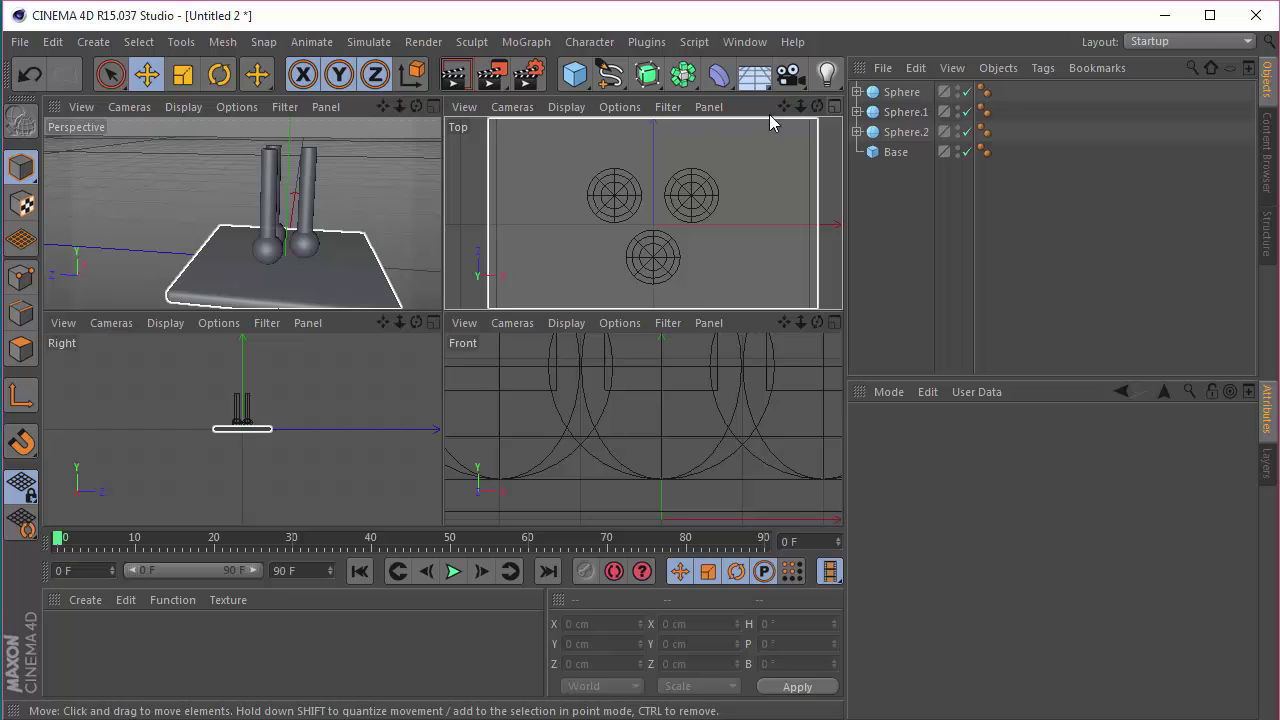
mouse_move(815, 105)
mouse_down()
mouse_move(442, 321)
mouse_move(816, 104)
mouse_up()
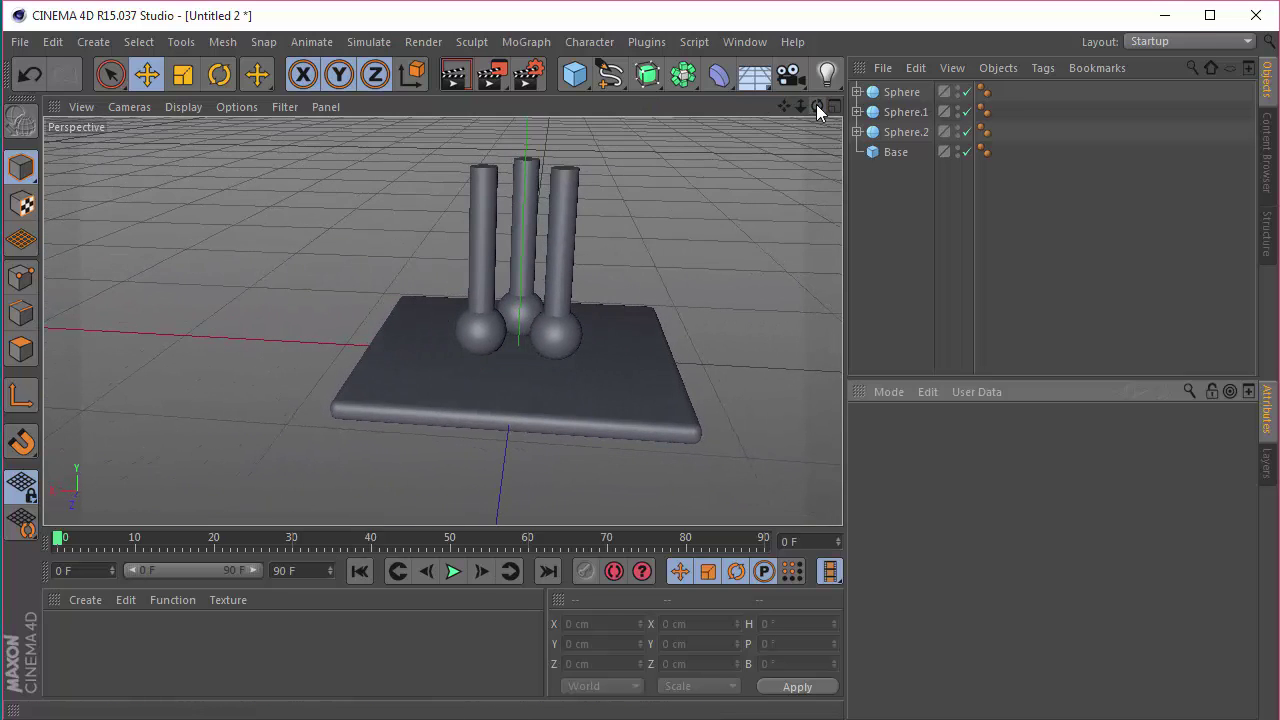
click(857, 132)
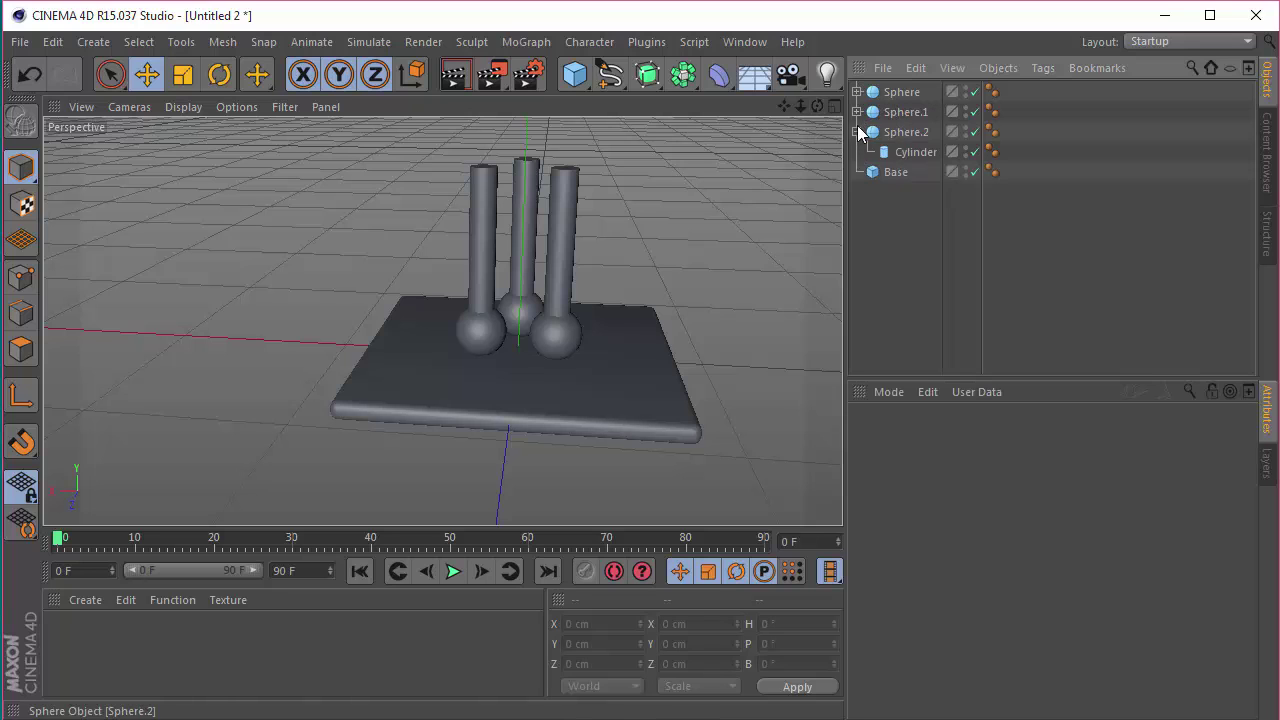
click(857, 112)
click(857, 92)
click(915, 112)
ctrl+click(915, 152)
ctrl+click(915, 192)
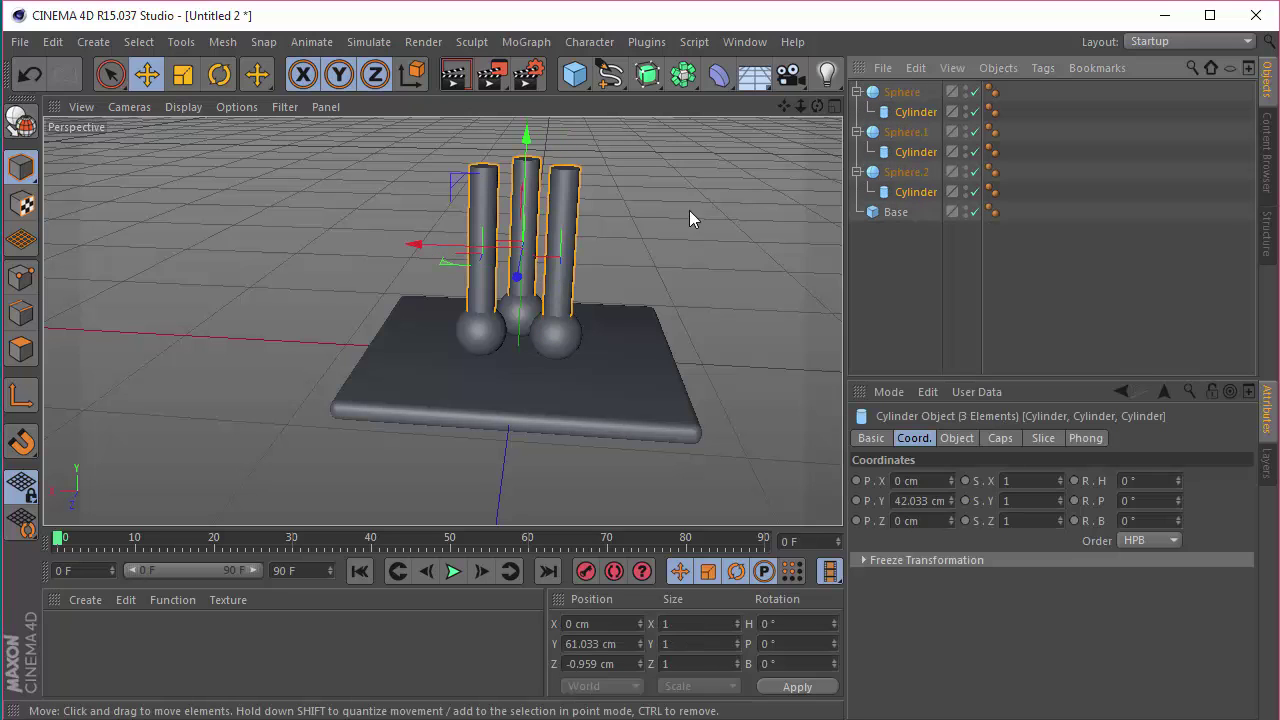
drag(534, 196, 527, 207)
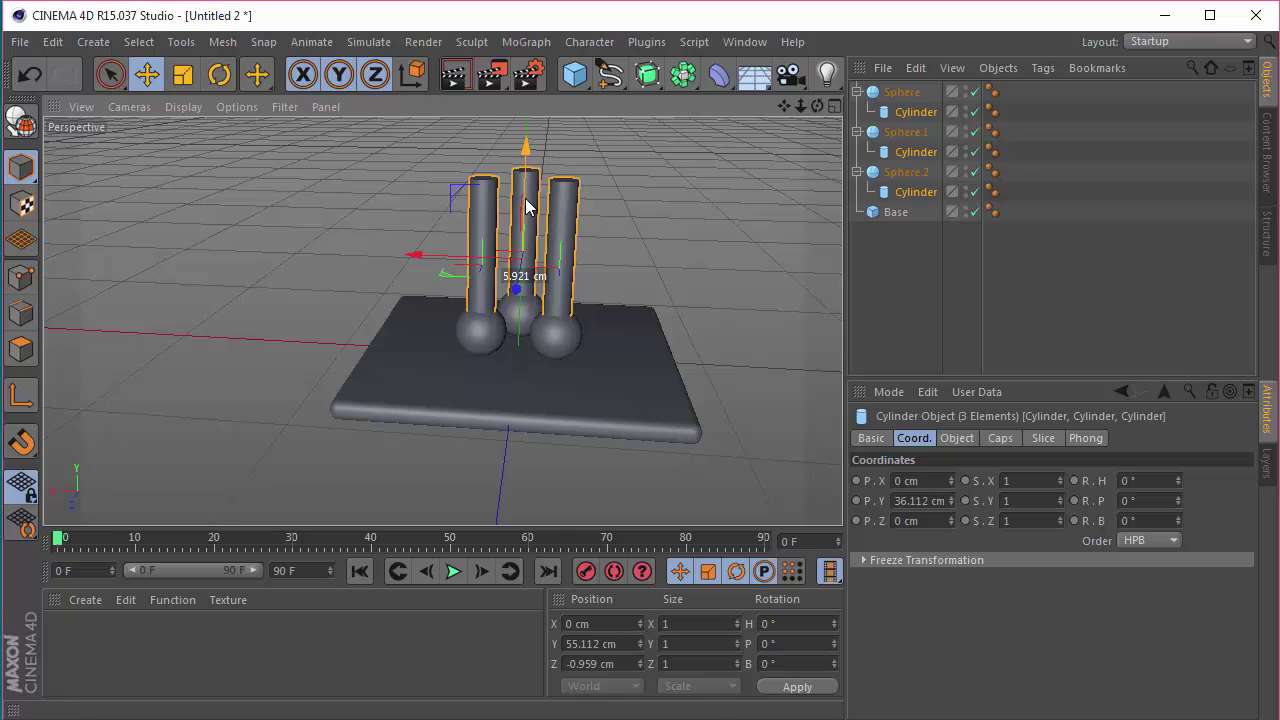
click(857, 92)
click(857, 112)
click(857, 132)
Set Sphere.2's heading rotation to -17°
click(889, 95)
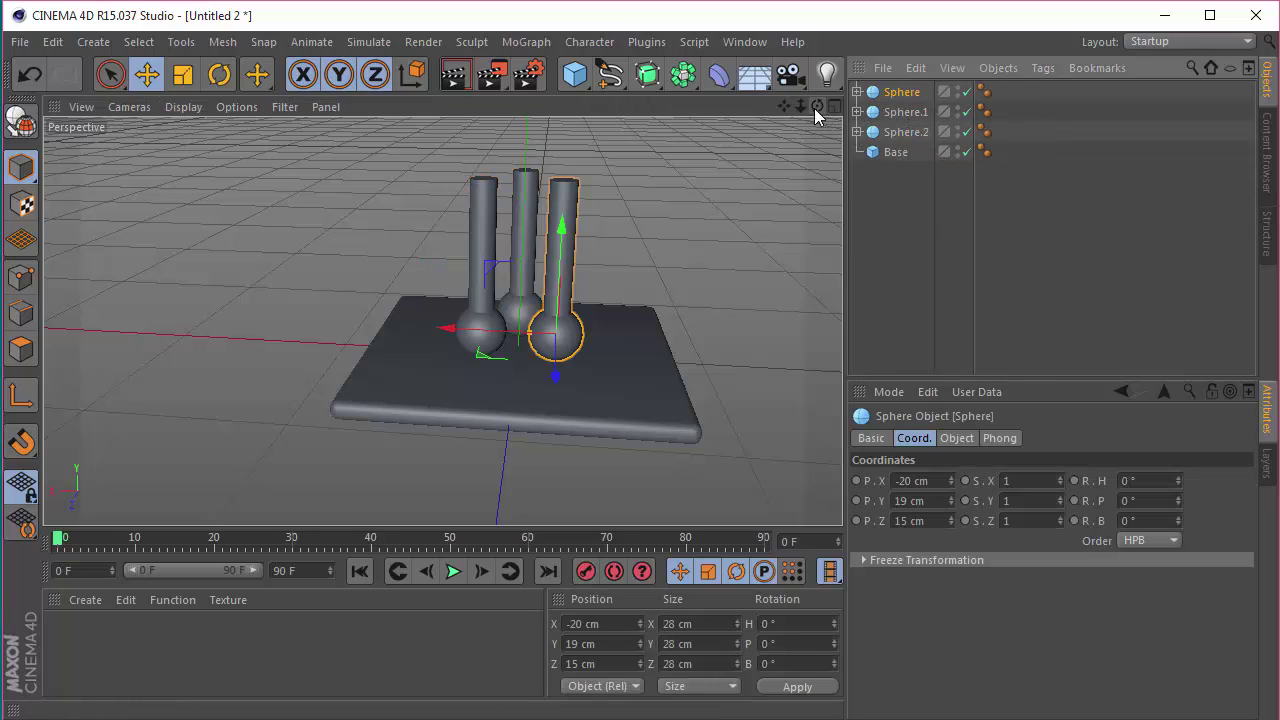
drag(817, 106, 1130, 75)
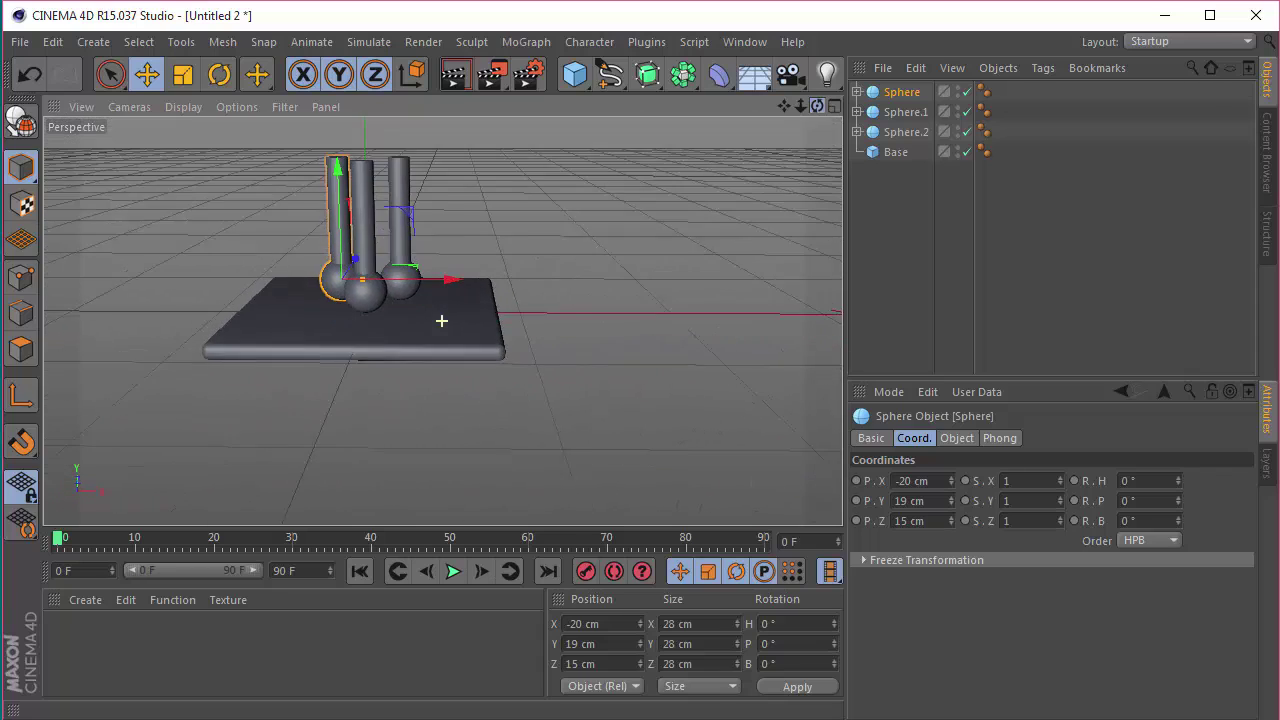
drag(786, 107, 862, 160)
scroll(594, 240, up, 3)
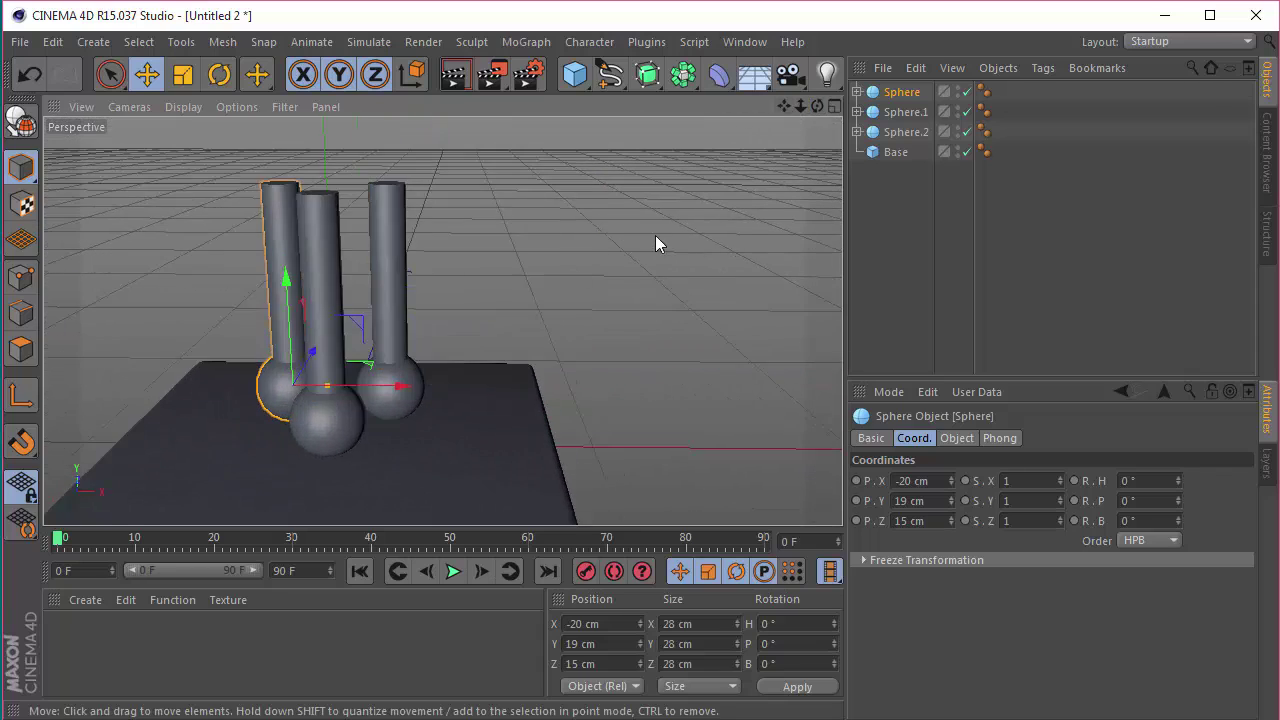
scroll(655, 235, down, 1)
click(893, 138)
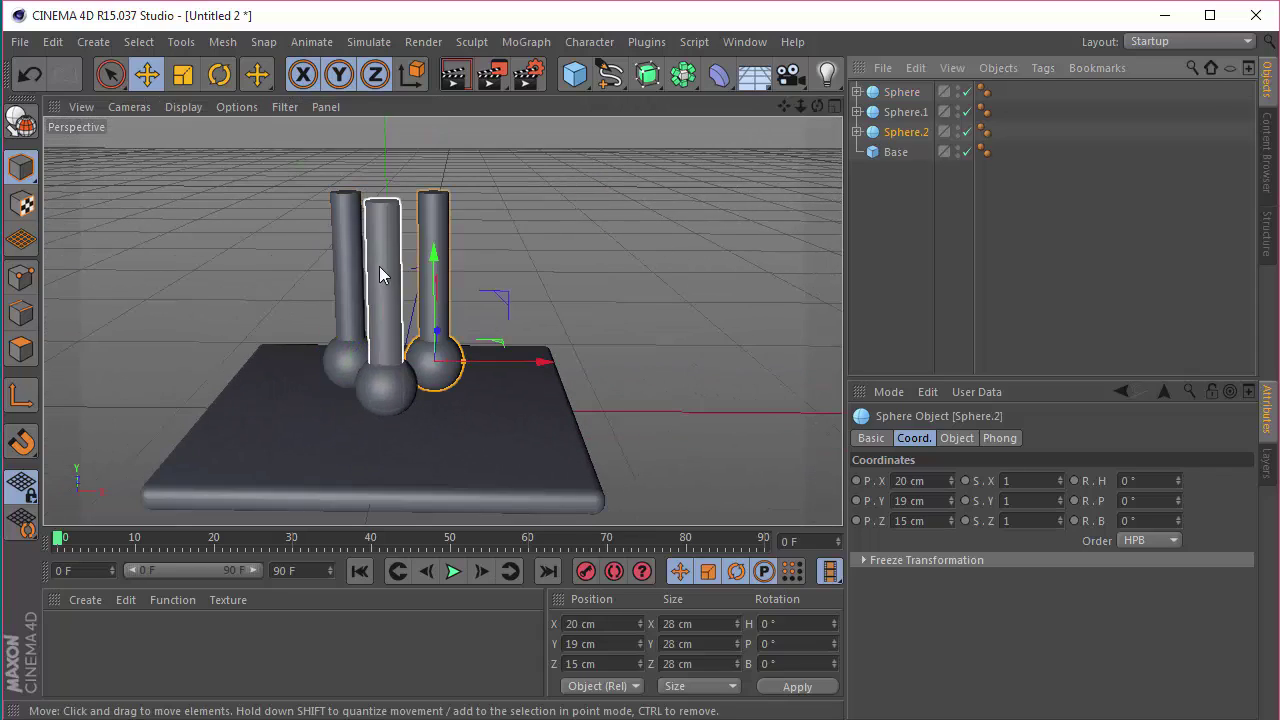
click(1158, 484)
text(-1)
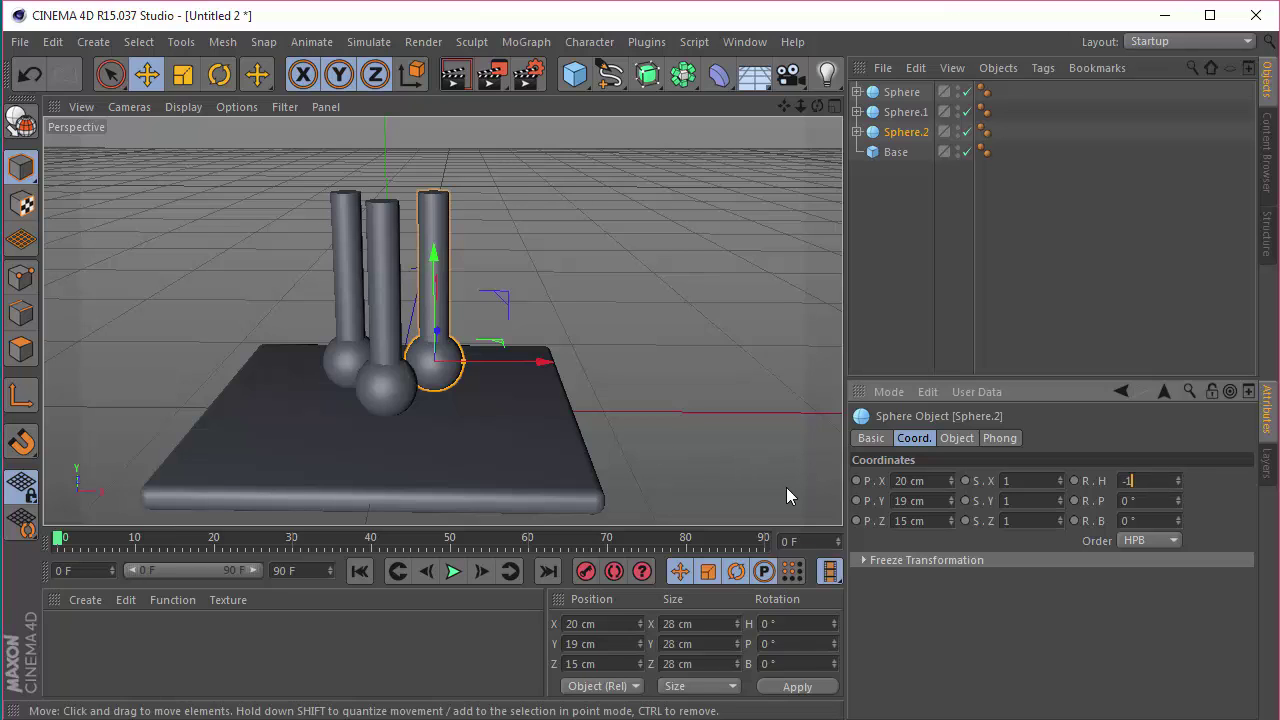
text(7)
key(Return)
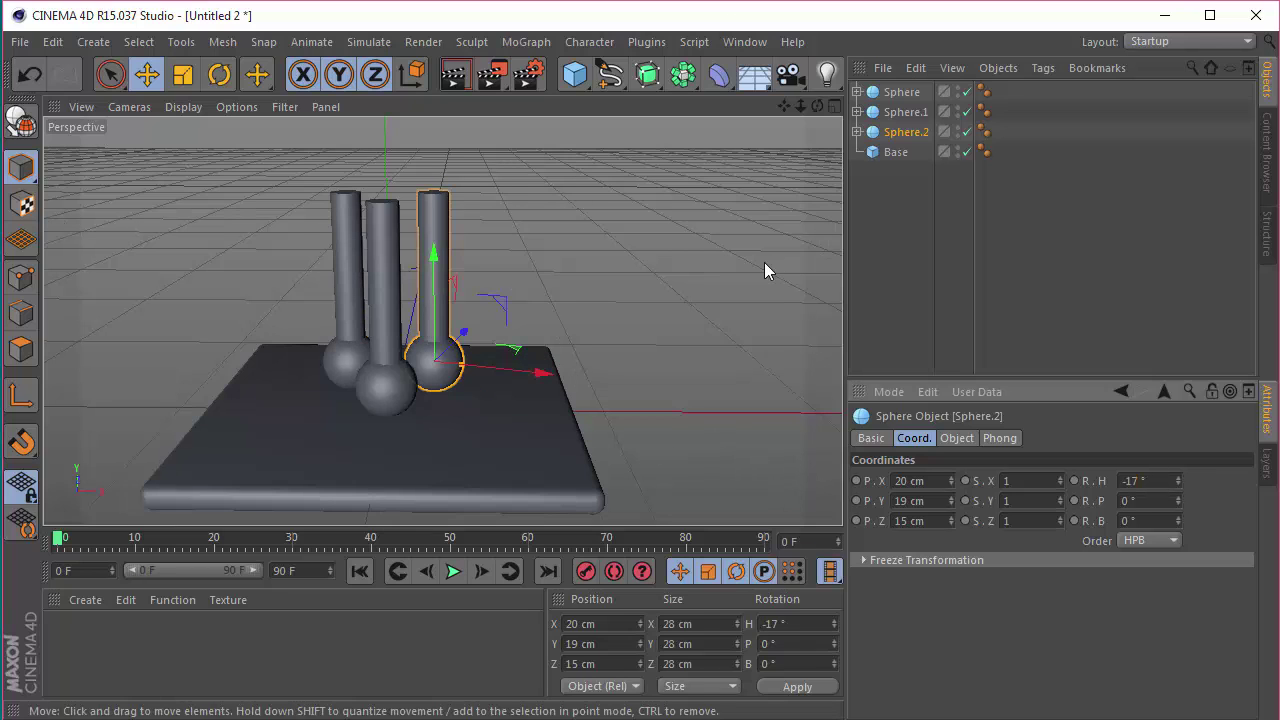
Undo Sphere.2's heading rotation and activate the Rotate tool
key(ctrl+z)
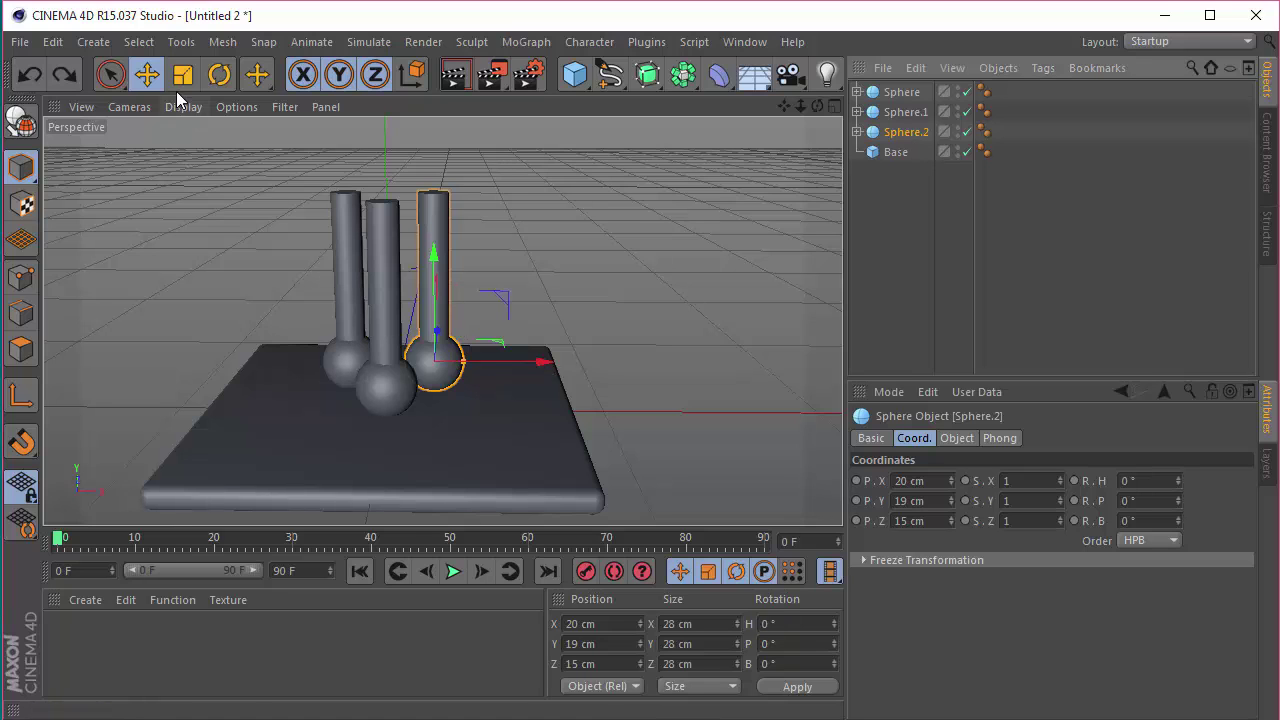
click(219, 74)
drag(472, 312, 495, 309)
key(ctrl+z)
click(902, 138)
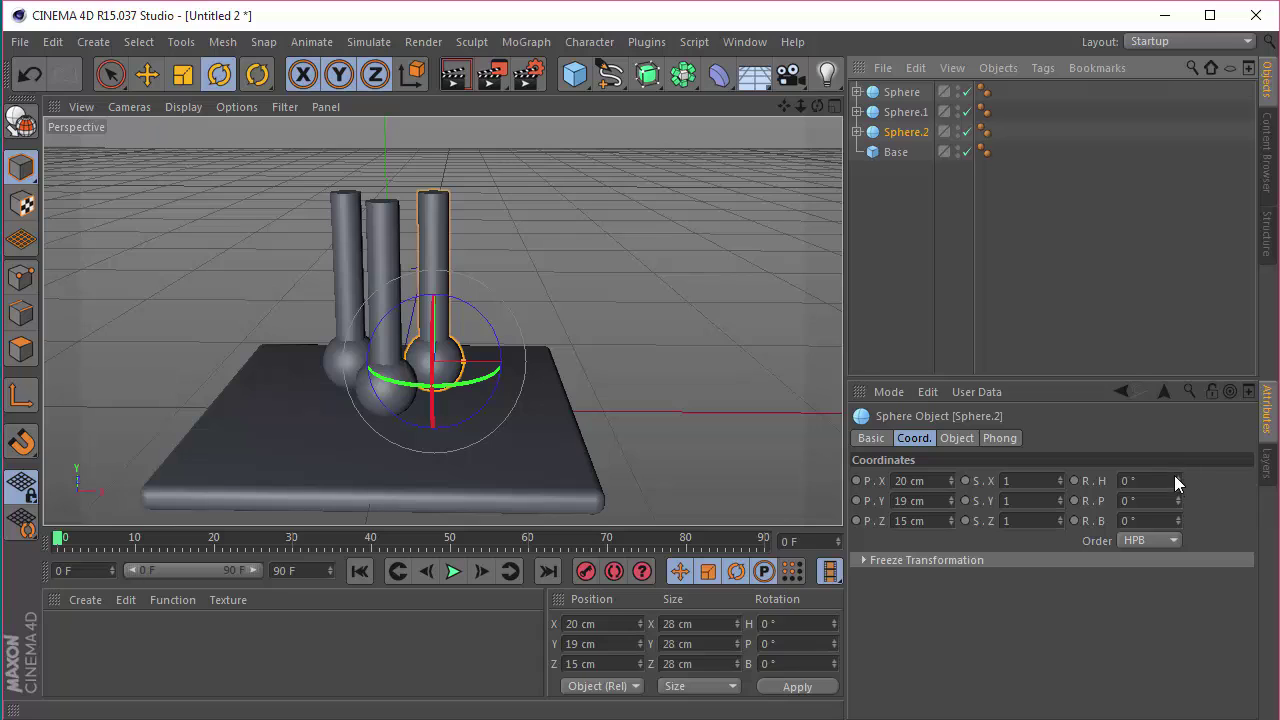
drag(1177, 478, 1178, 486)
key(ctrl+z)
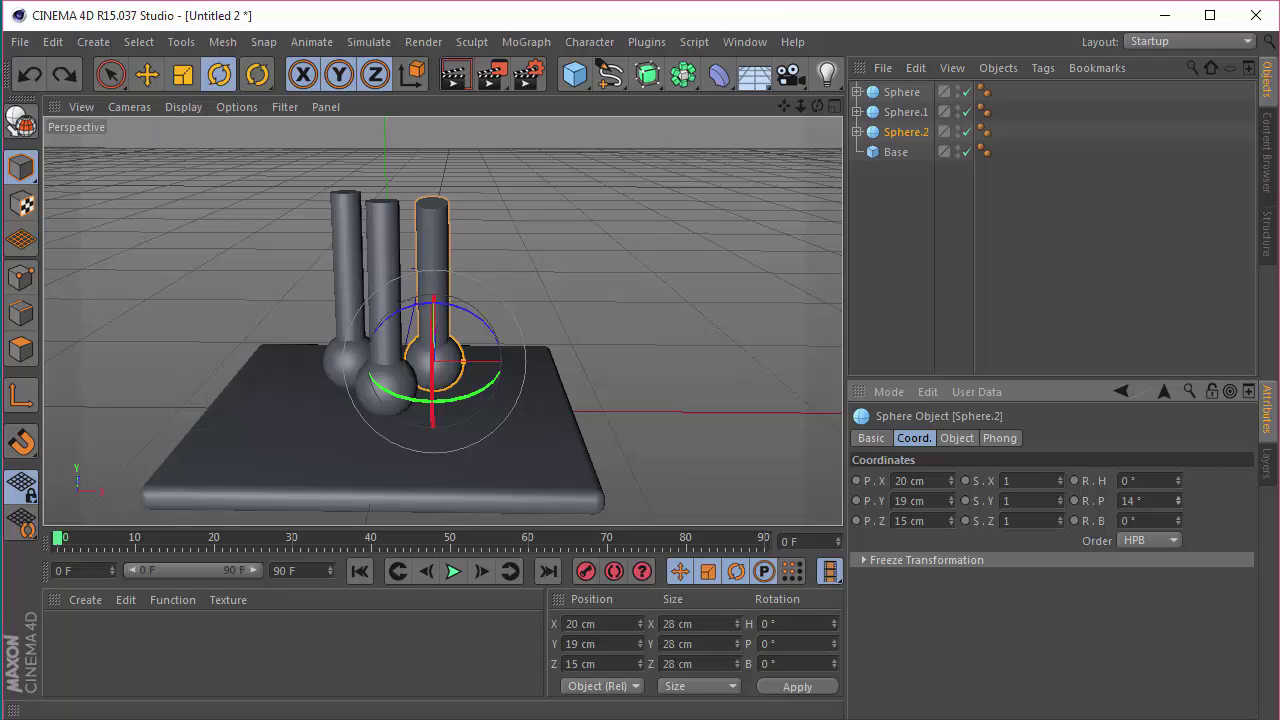
Set Sphere.2's pitch rotation to -17° and its bank rotation to 20°
drag(1178, 486, 1176, 507)
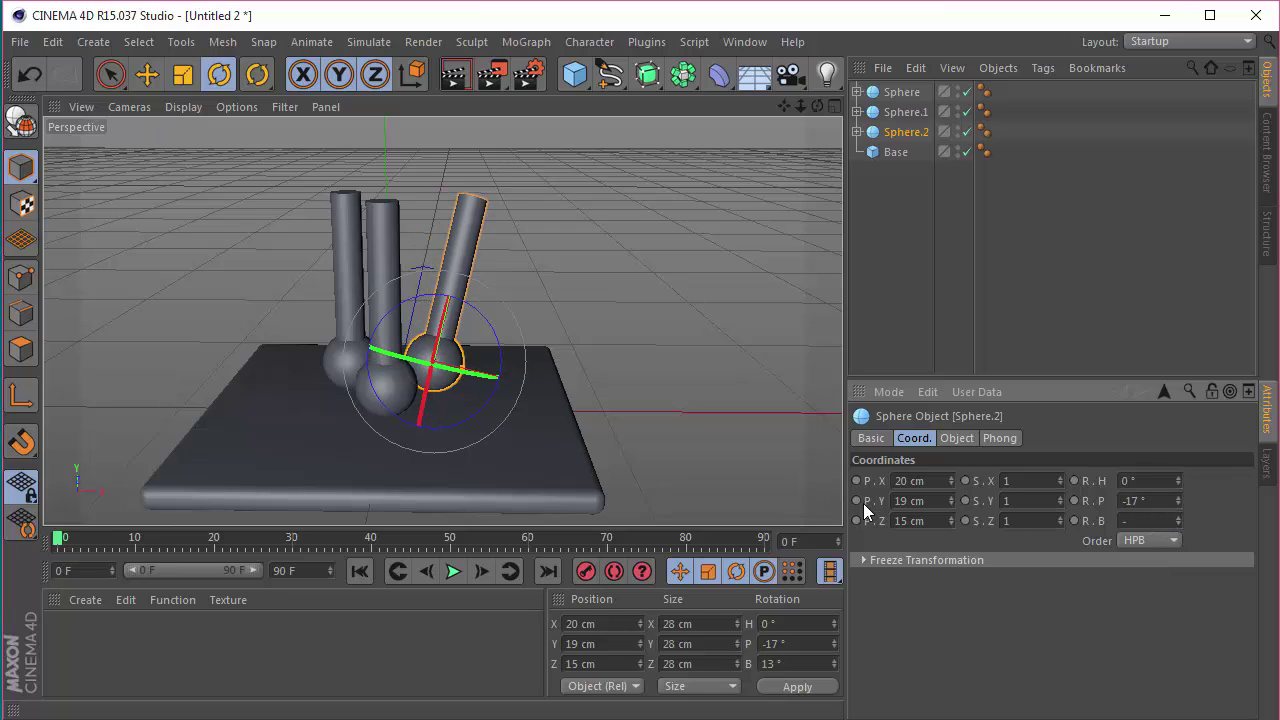
text(-20)
key(Return)
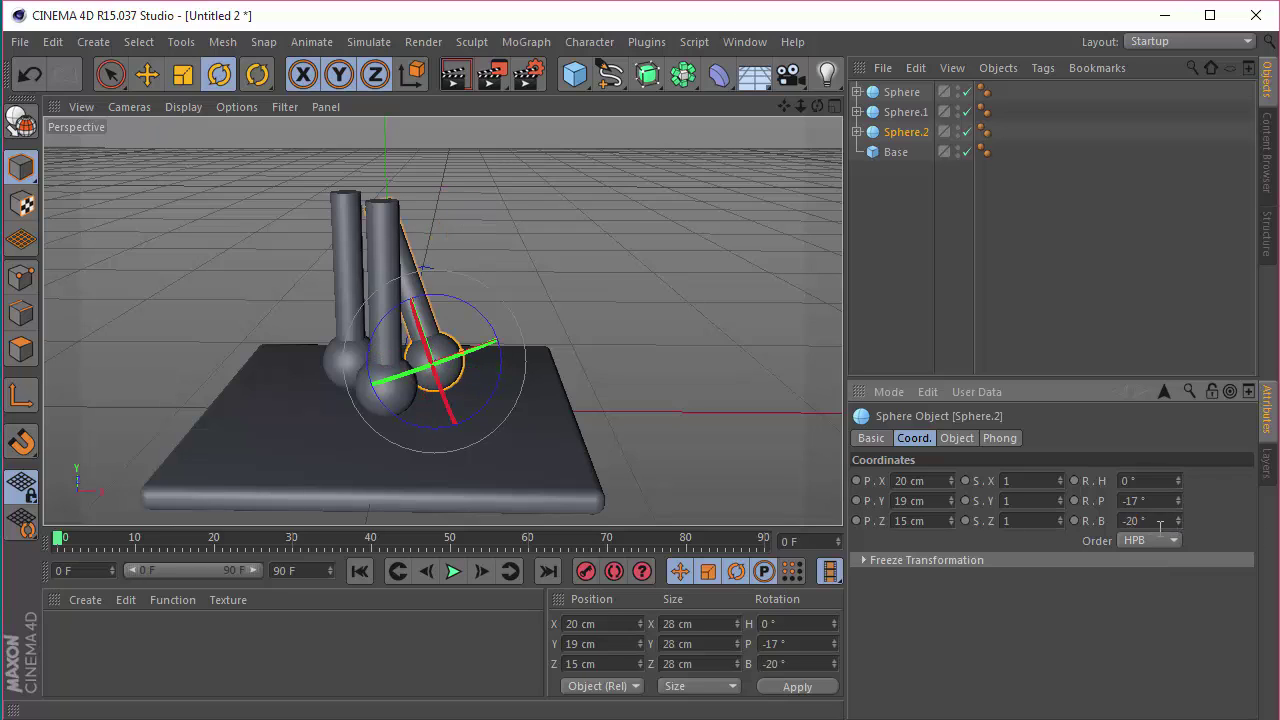
double_click(1158, 521)
text(20)
key(Return)
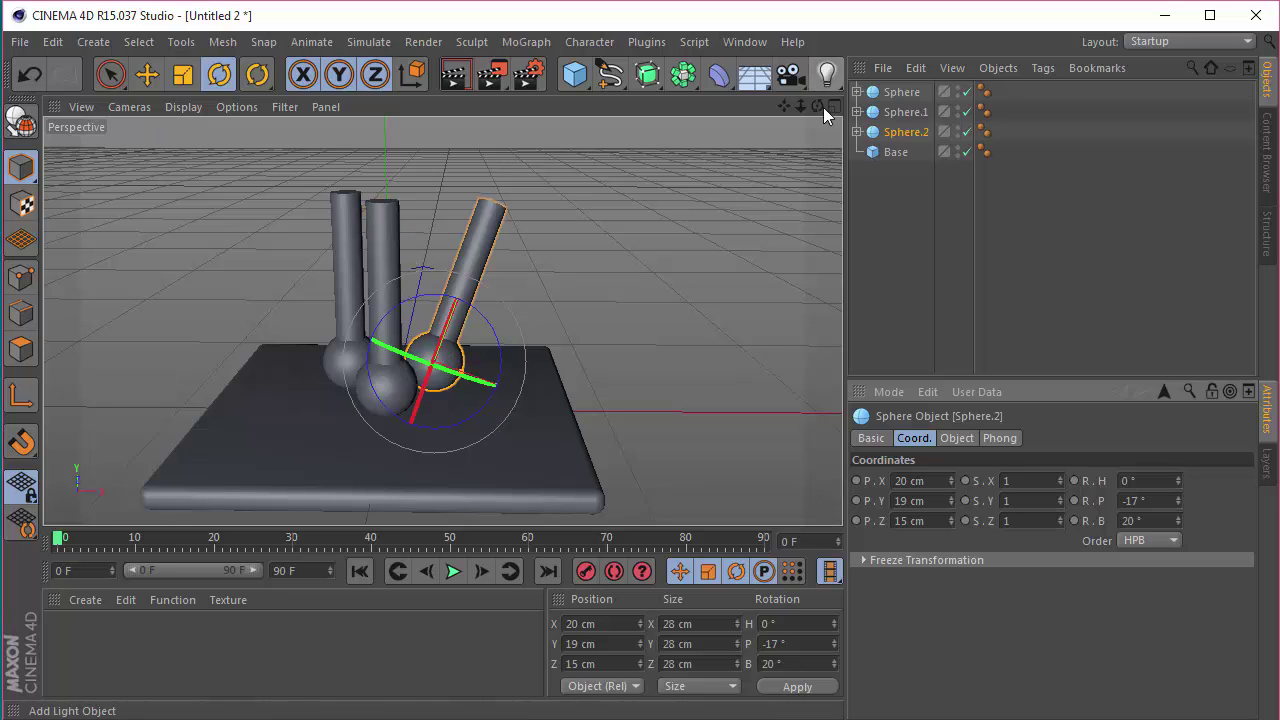
Place Sphere below Sphere.1 in the object list and set its pitch rotation to -17° and bank rotation to -20°
drag(818, 106, 770, 205)
click(906, 113)
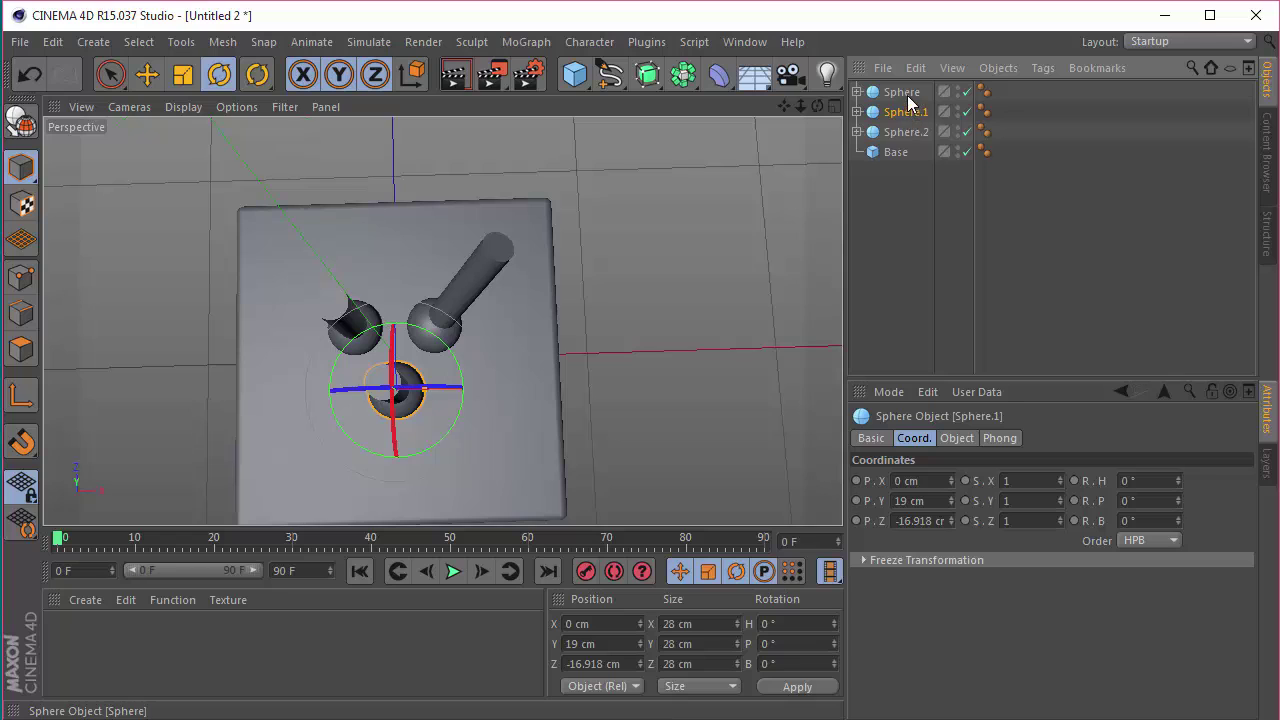
drag(907, 92, 906, 119)
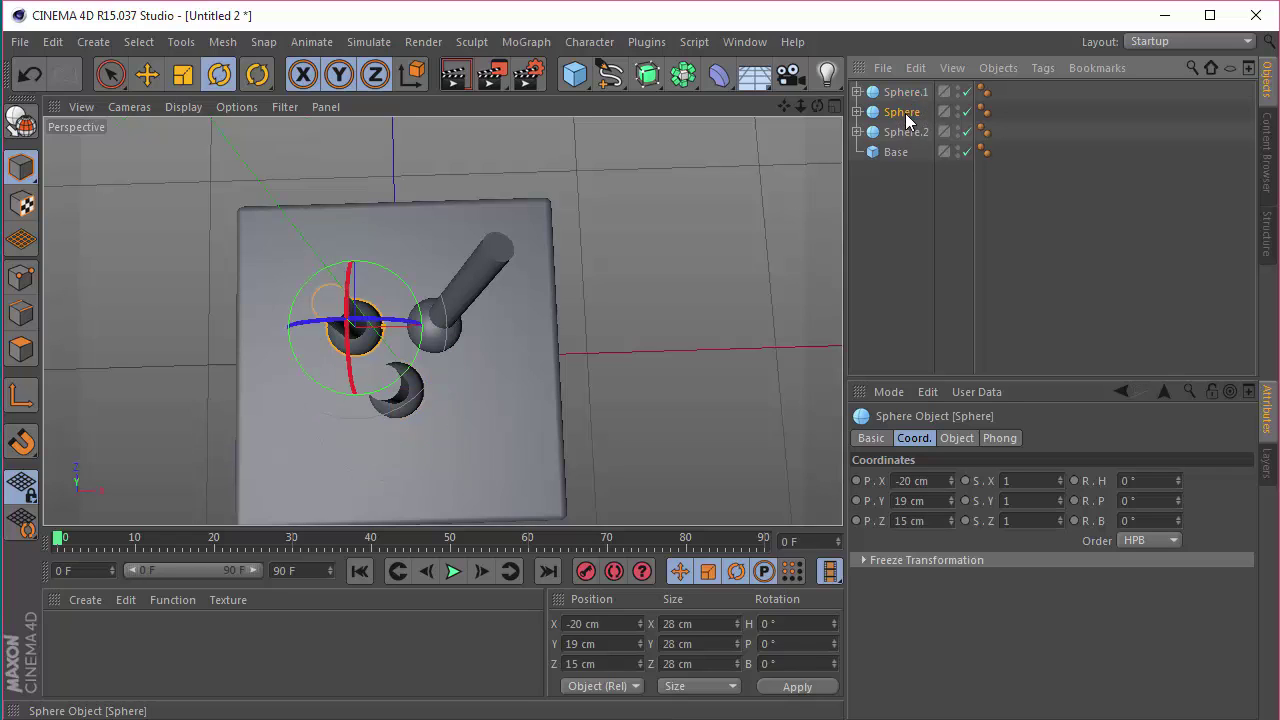
key(ctrl+z)
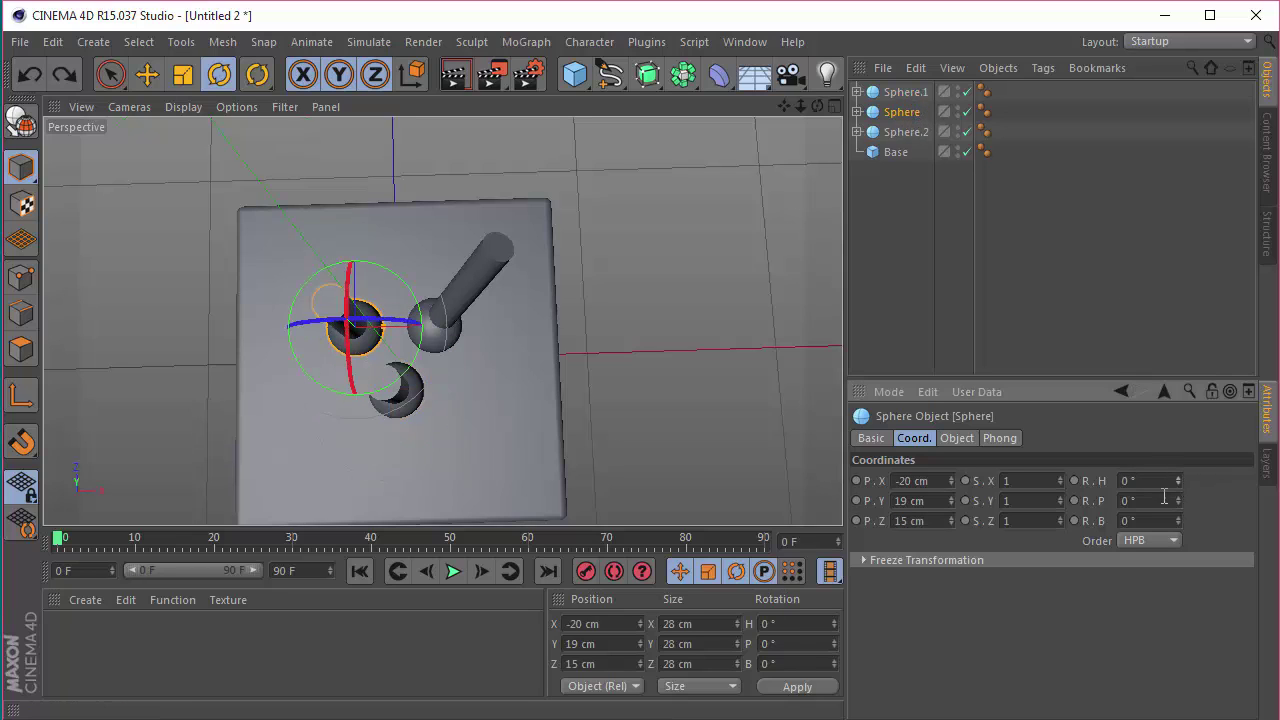
text(17)
key(Return)
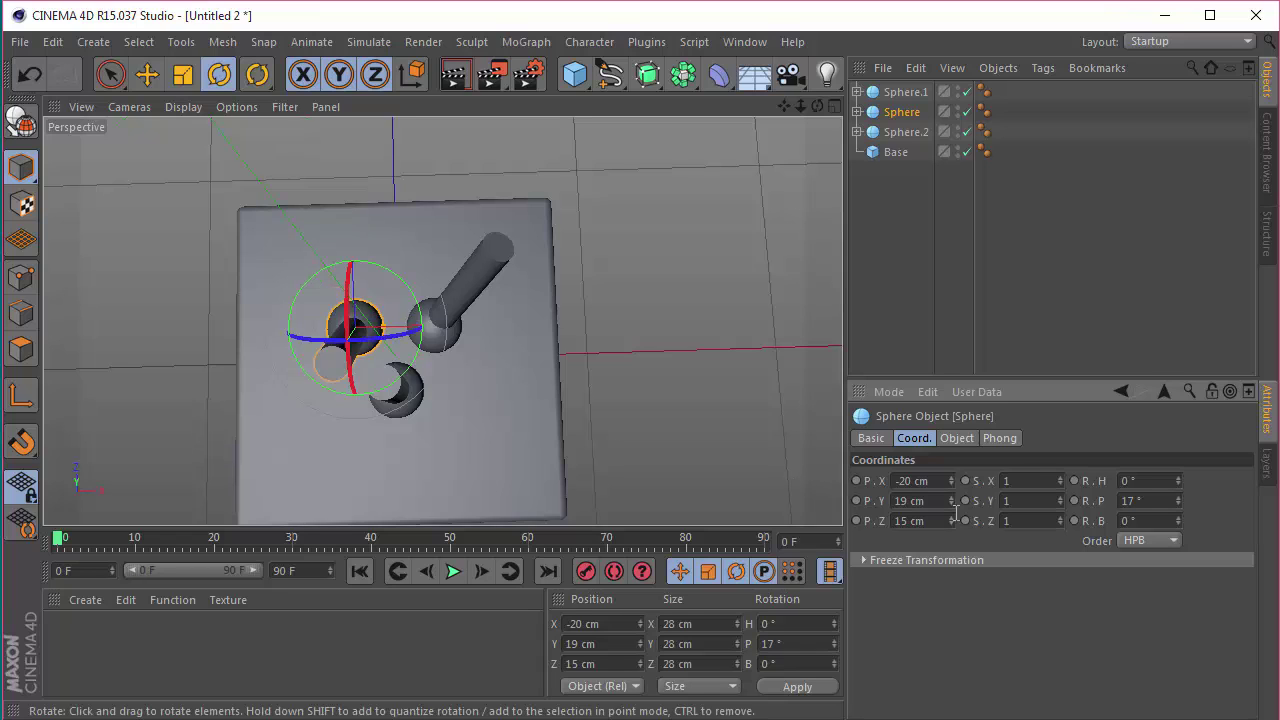
text(-17)
key(Return)
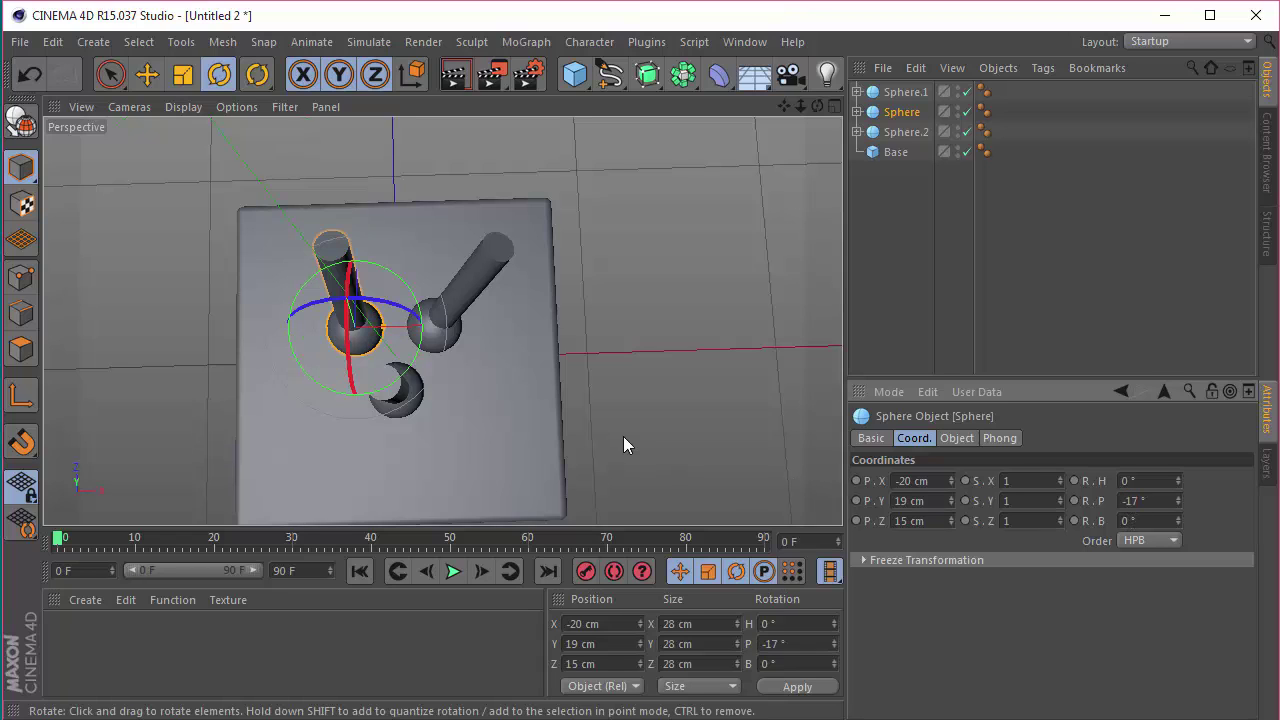
key(Tab)
text(-20)
key(Return)
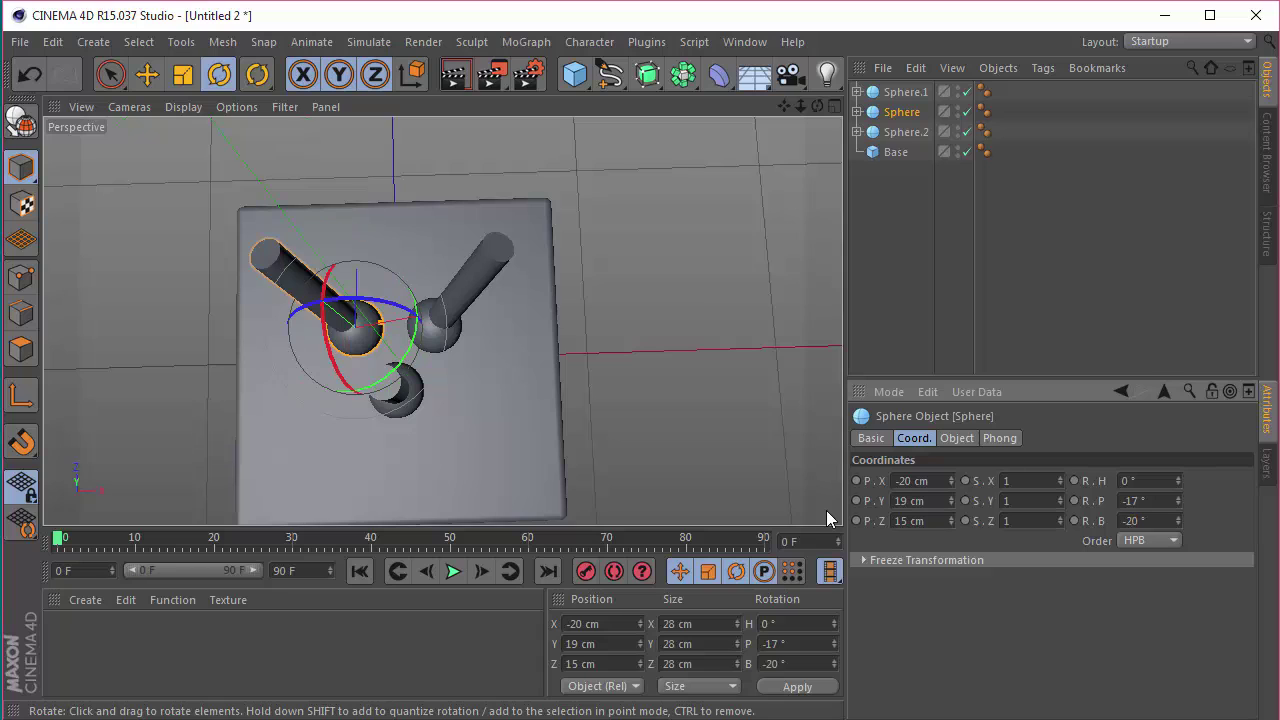
Set Sphere.1's pitch rotation to 20°
click(902, 92)
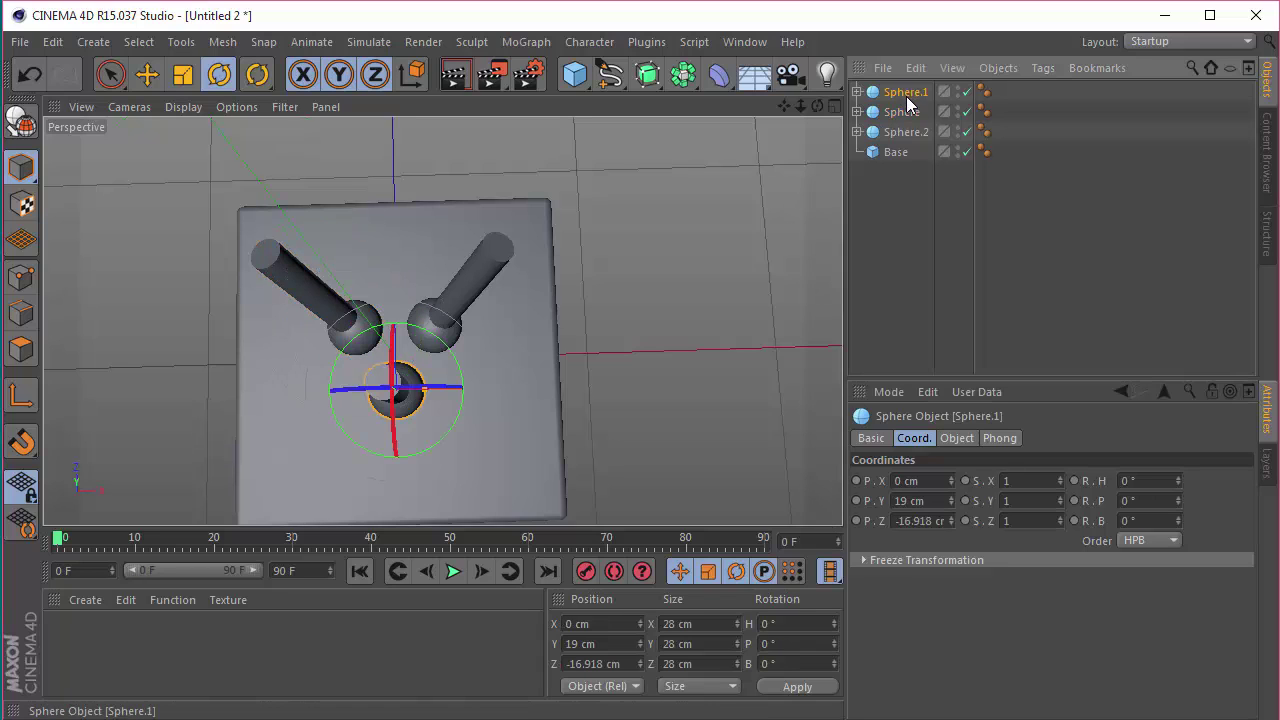
mouse_move(1178, 502)
mouse_down()
mouse_move(1179, 518)
mouse_move(1173, 507)
mouse_up()
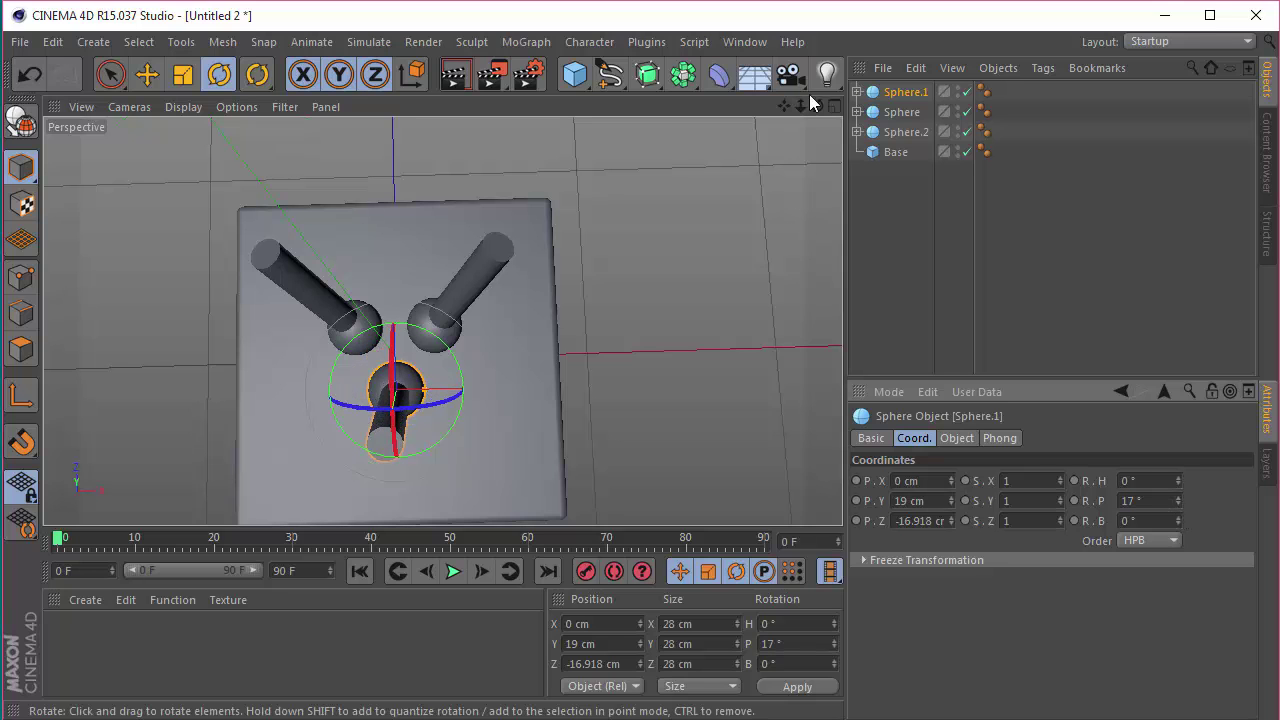
drag(817, 106, 760, 150)
drag(442, 320, 442, 320)
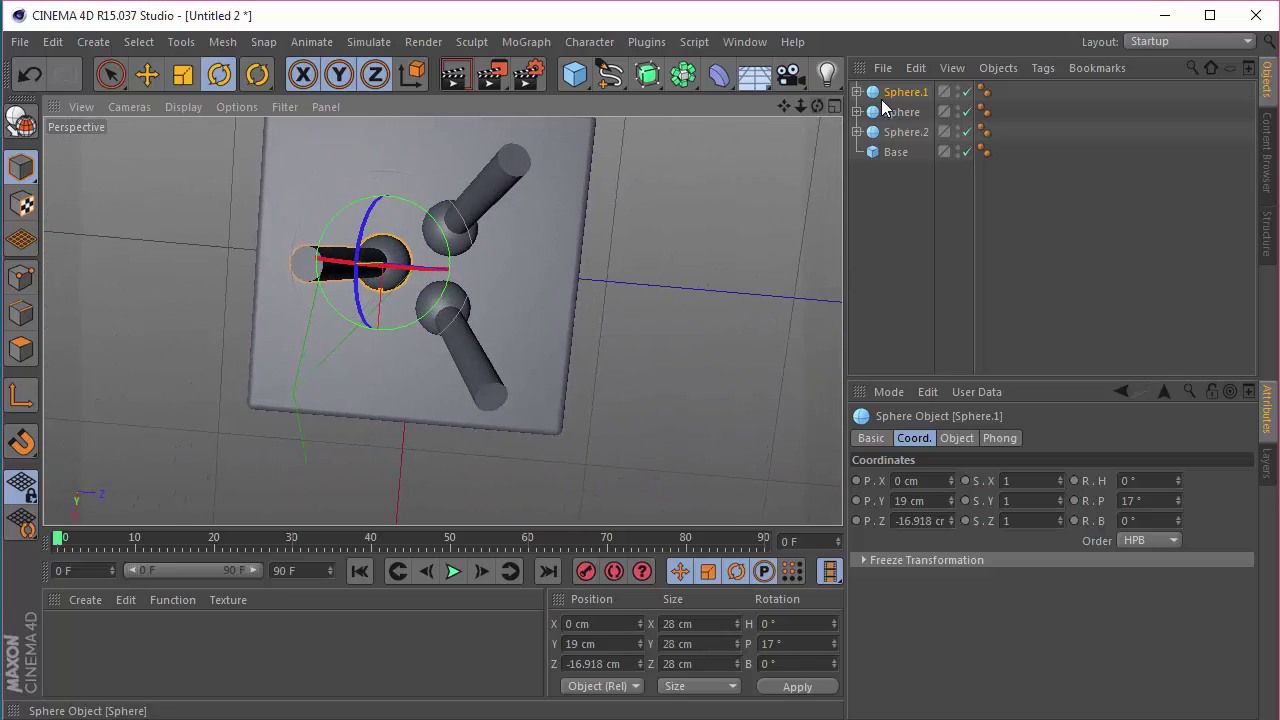
drag(1158, 500, 646, 478)
text(20)
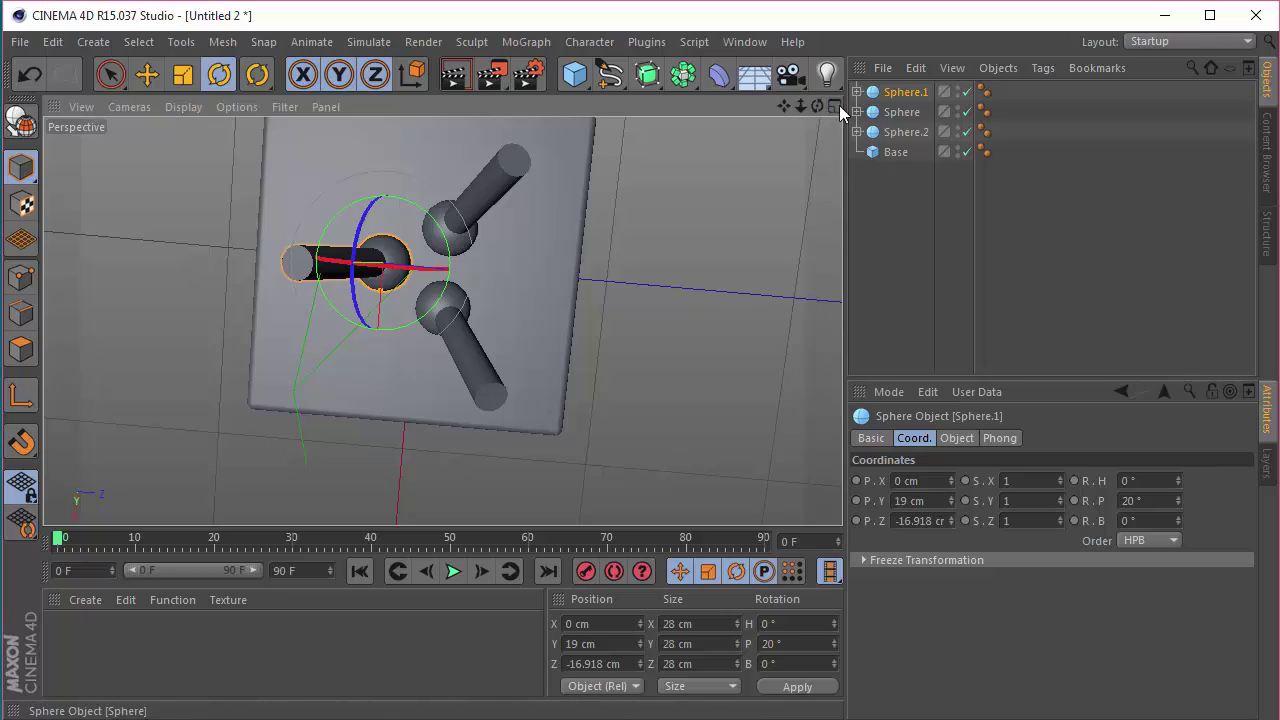
drag(817, 106, 442, 321)
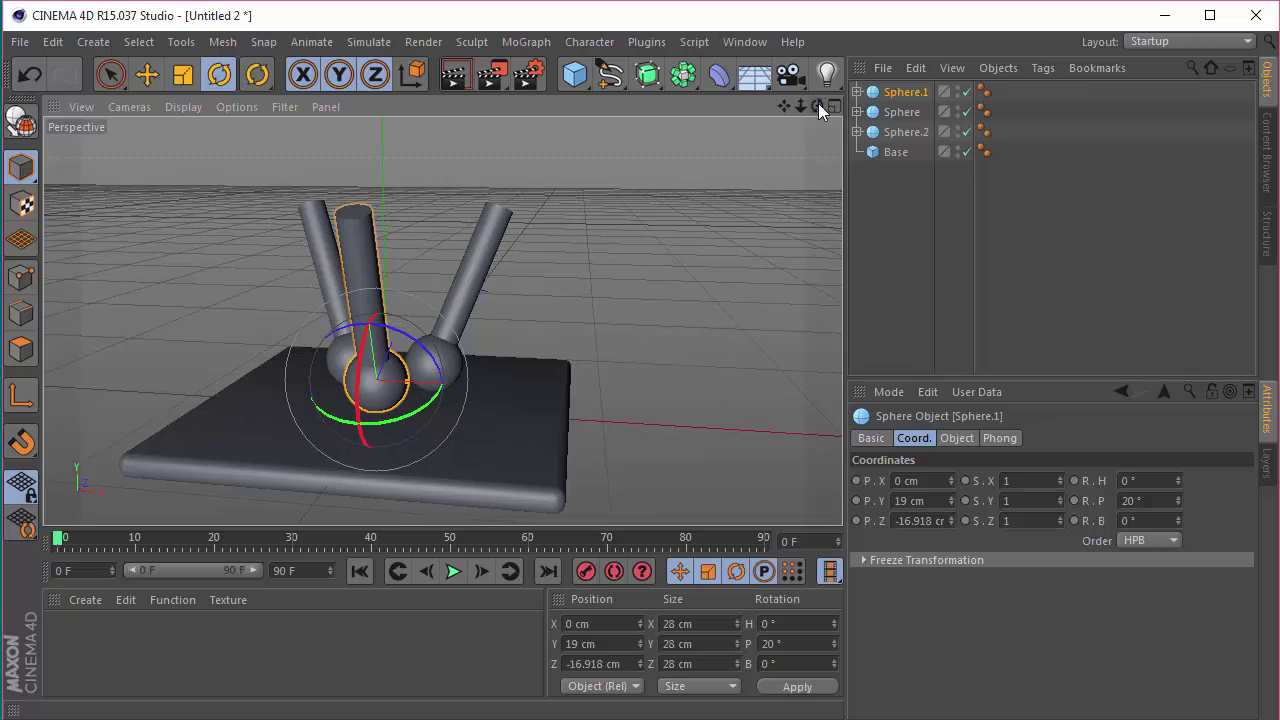
Parent the three spheres with their cylinders under Base, and duplicate them as separate objects outside the Base hierarchy
click(956, 438)
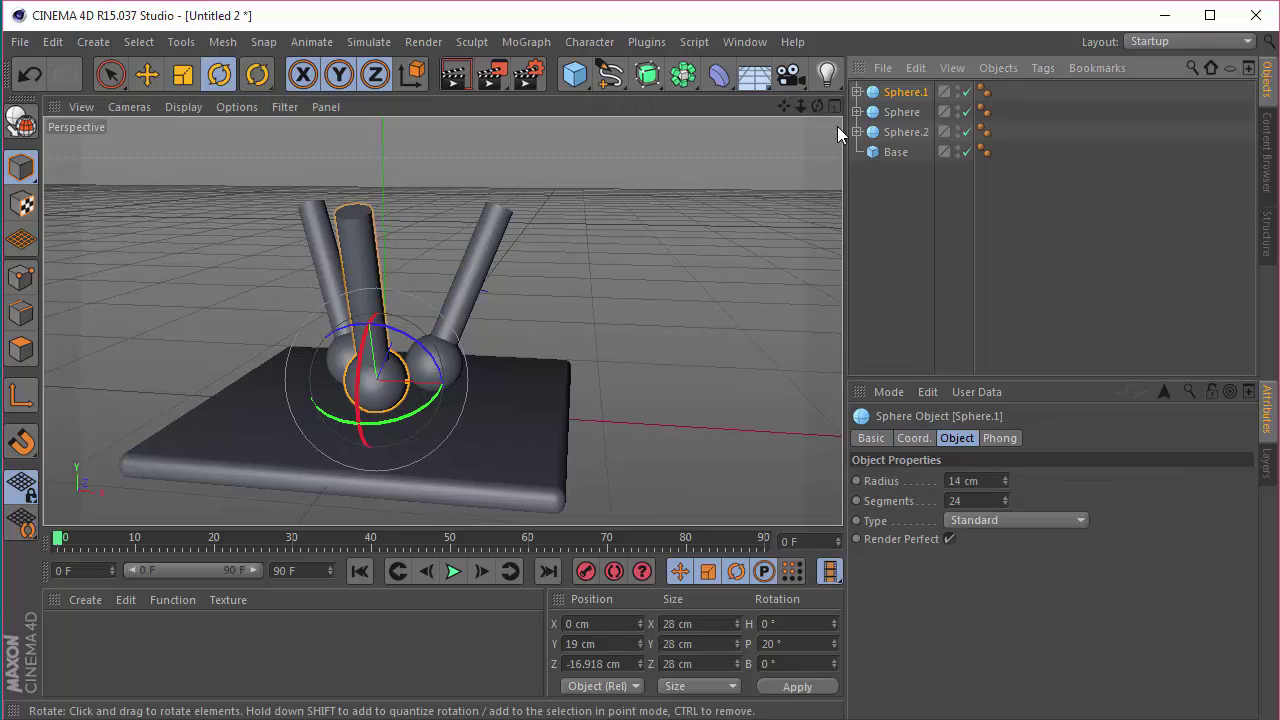
shift+click(901, 130)
drag(903, 112, 897, 156)
click(889, 268)
click(897, 115)
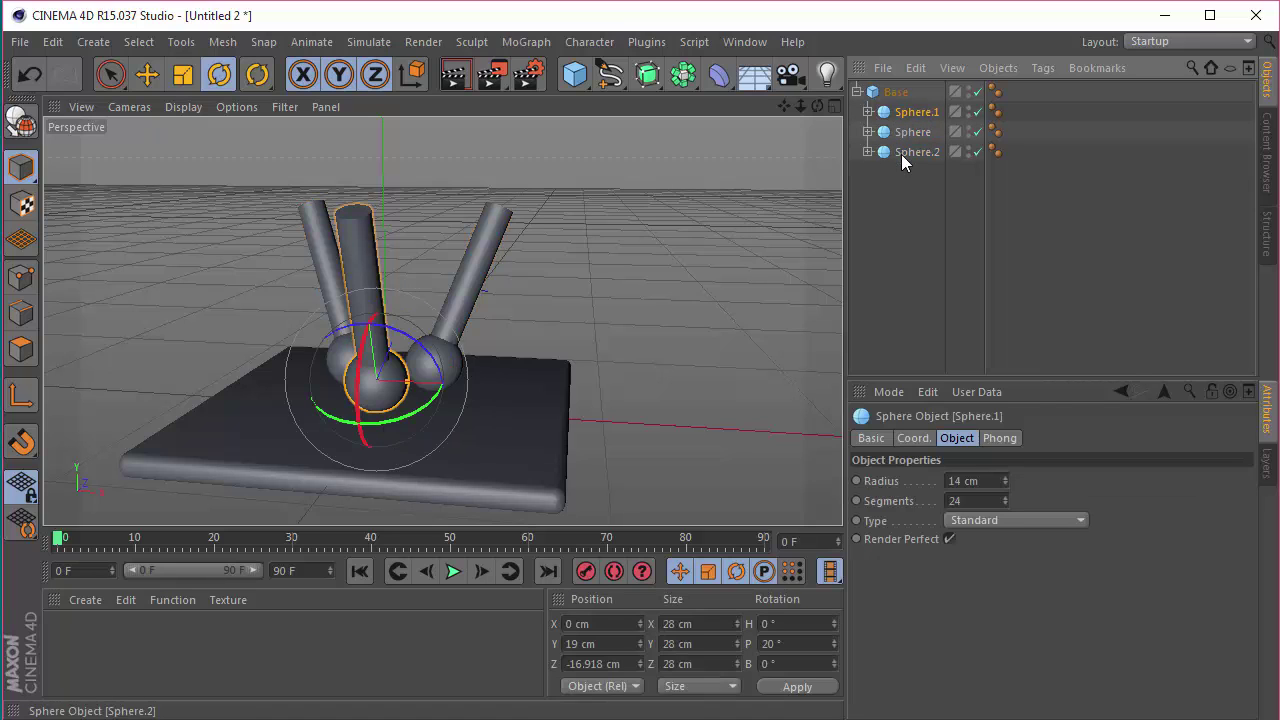
shift+click(902, 151)
key(ctrl+z)
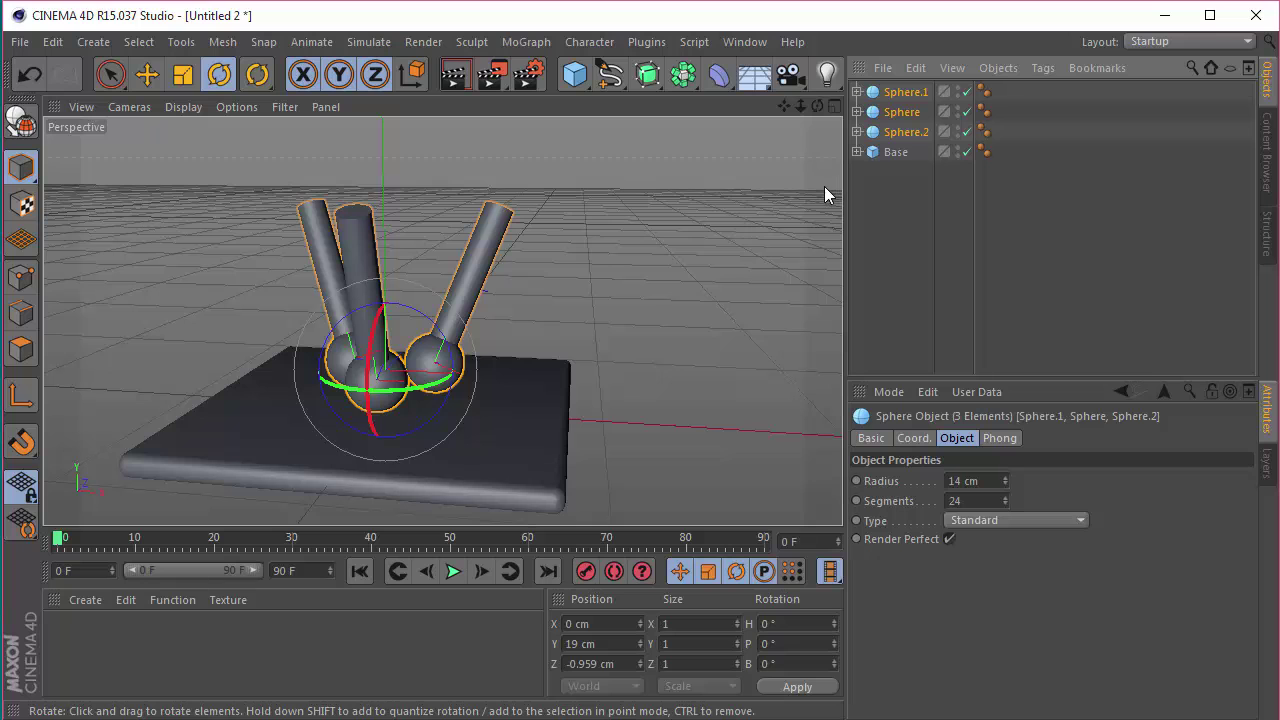
Try to flip the three duplicated sphere arms upside down with a 180° bank rotation
drag(428, 347, 313, 436)
click(790, 663)
text(180)
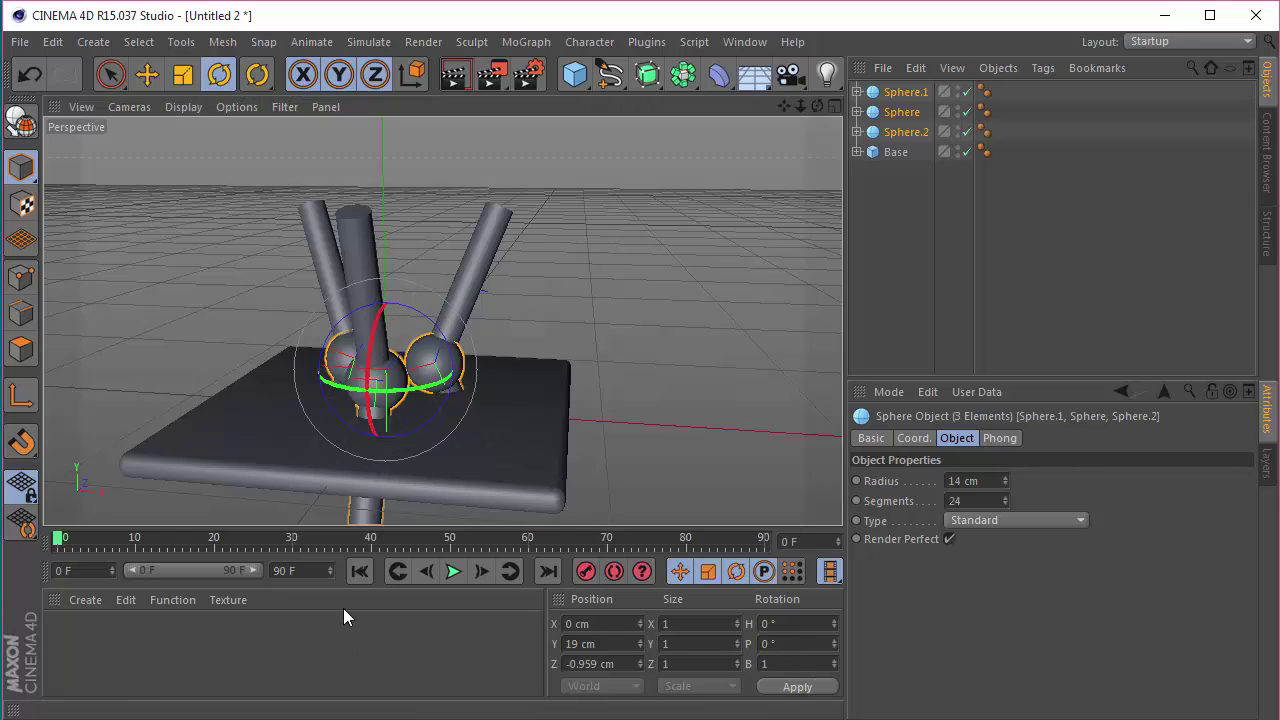
key(Return)
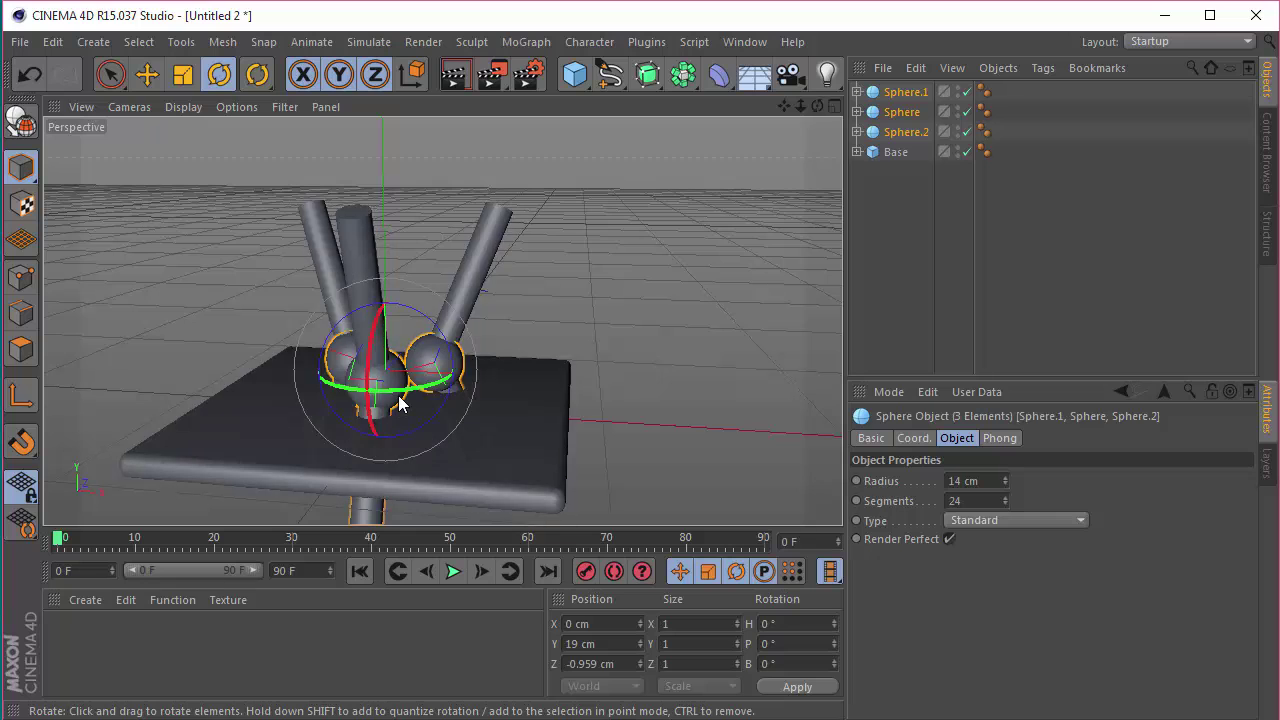
drag(400, 405, 508, 194)
key(ctrl+z)
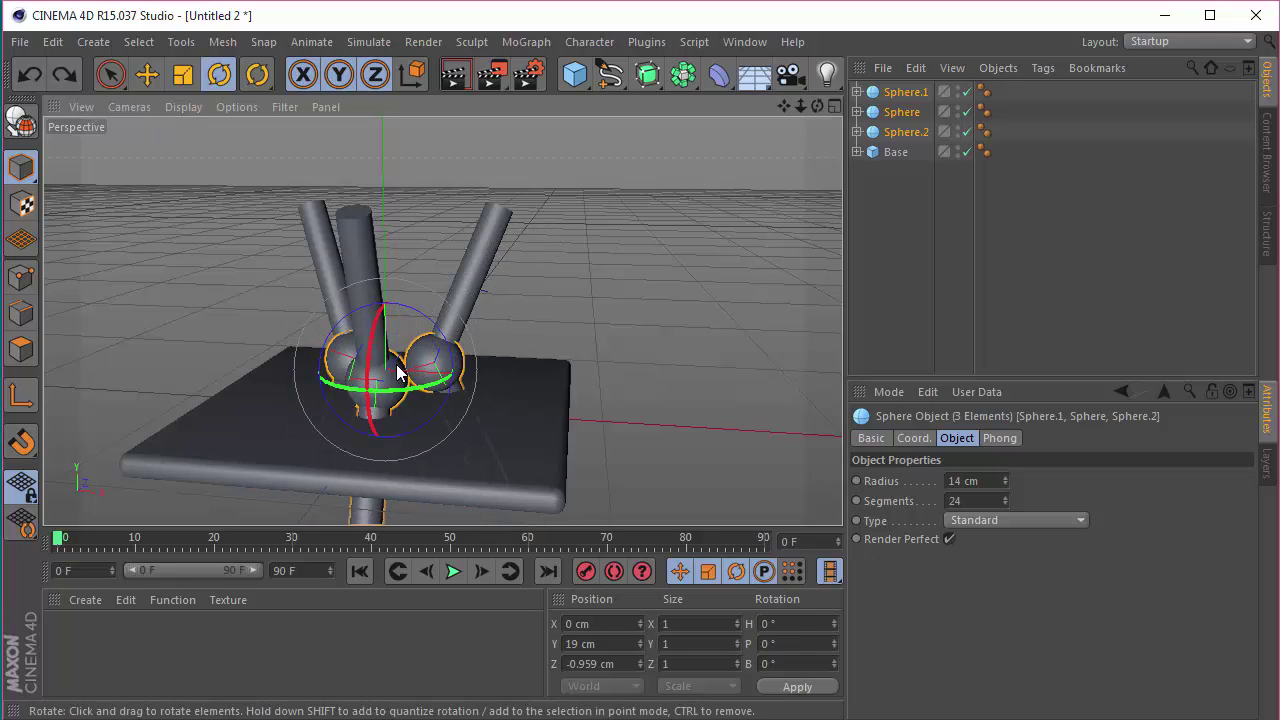
Try to raise the flipped arm copies to about Y 165 cm, and undo both the move and the flip
key(space)
drag(390, 315, 400, 134)
drag(786, 105, 788, 102)
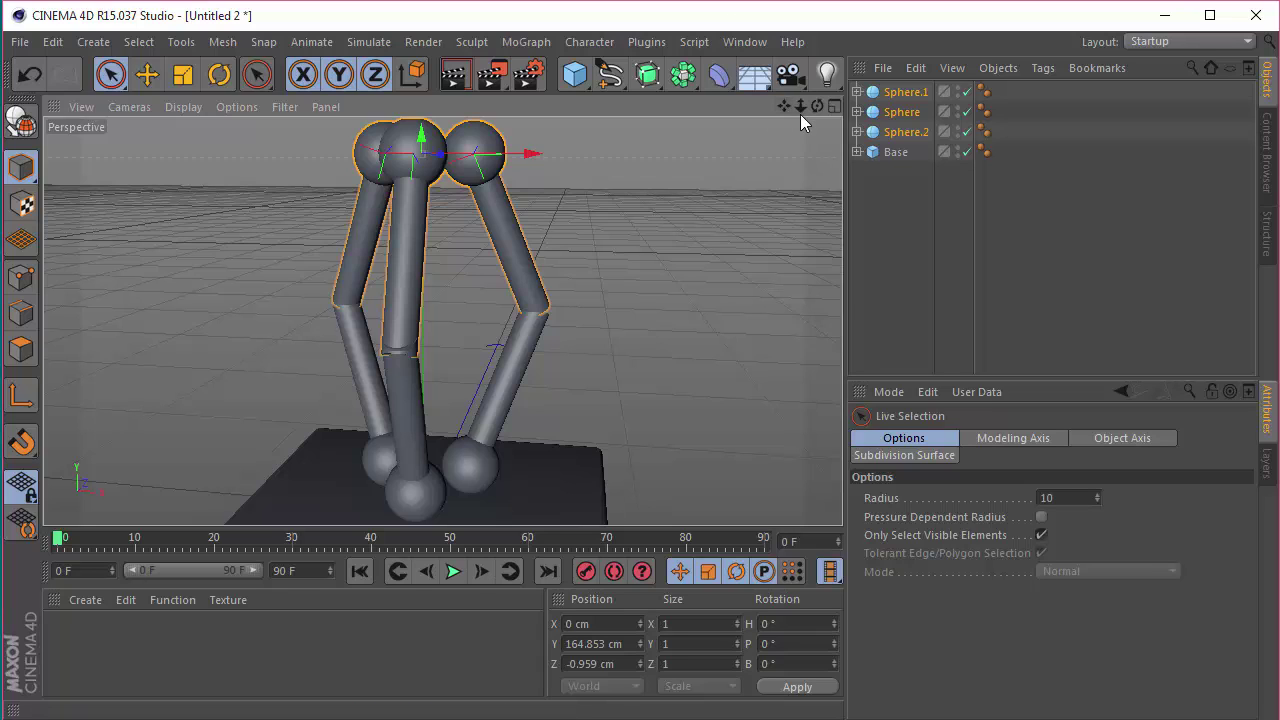
key(ctrl+z)
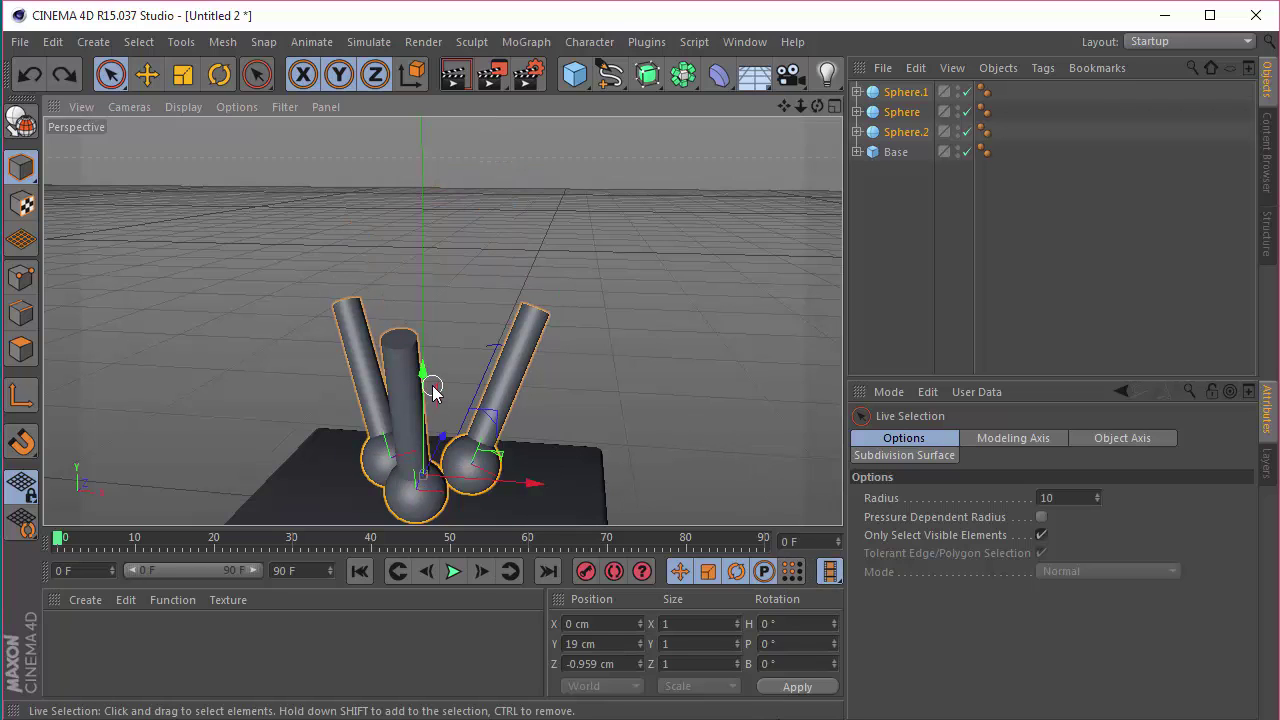
Select the cylinders under the three duplicated spheres and set their radius to 5 cm
click(857, 91)
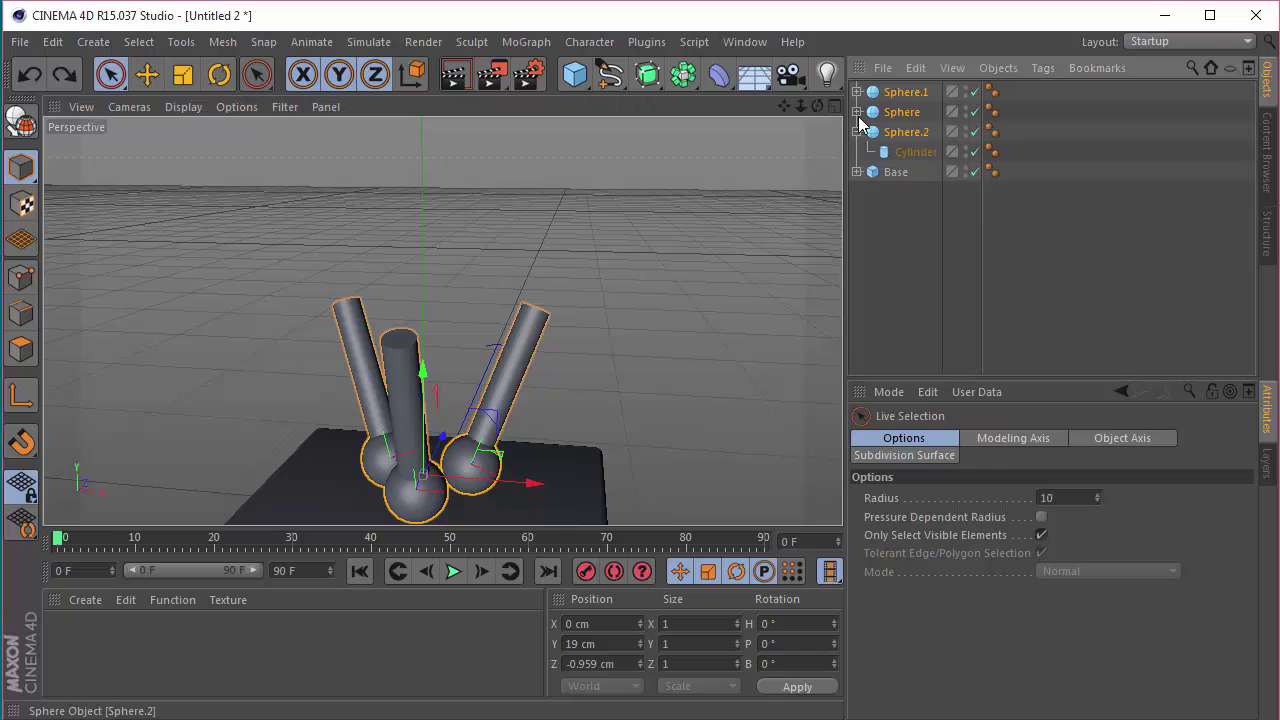
click(857, 131)
click(857, 171)
click(915, 111)
ctrl+click(916, 151)
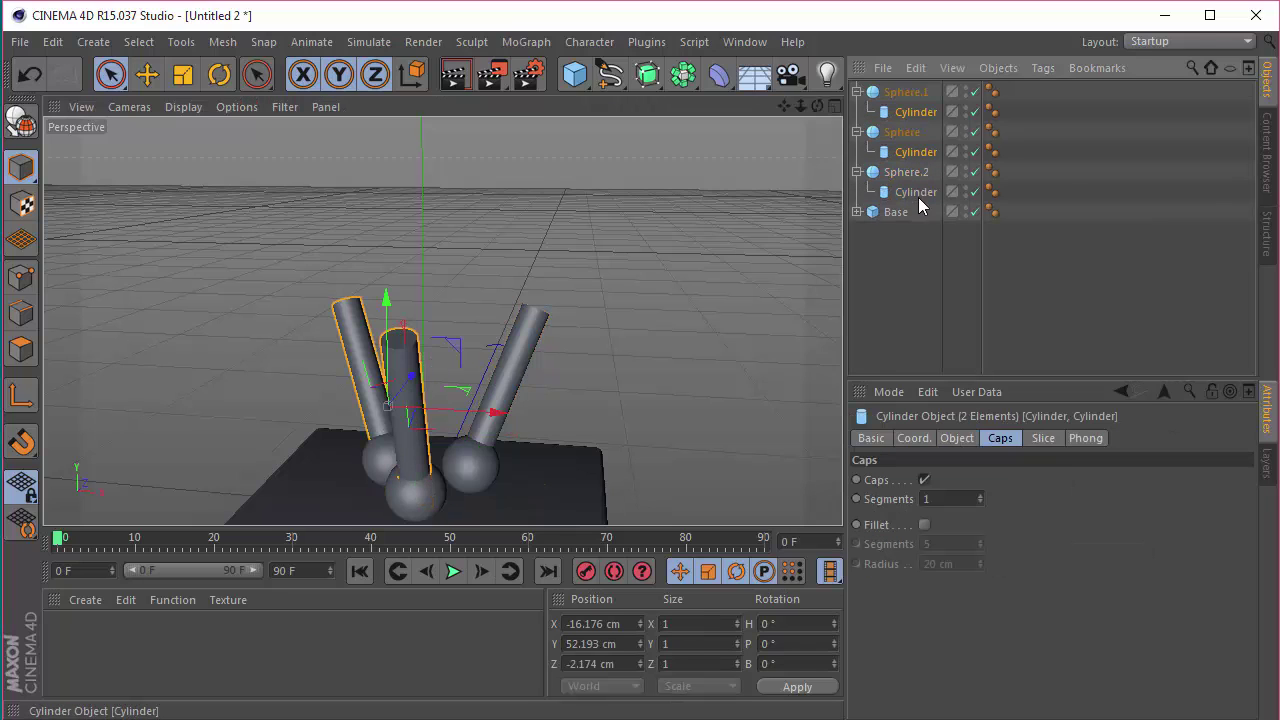
ctrl+click(917, 191)
click(957, 438)
double_click(1001, 481)
text(5)
key(Return)
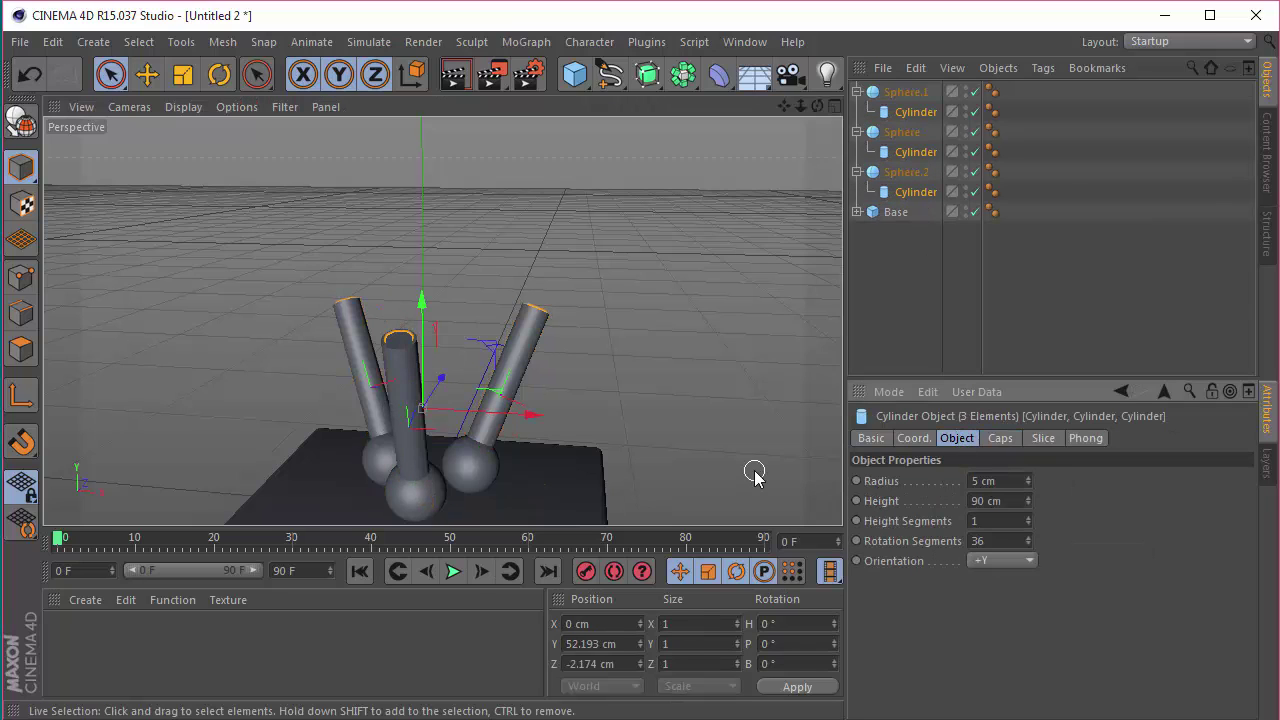
drag(436, 312, 420, 269)
key(ctrl+z)
Set the Y position of the thin cylinder under the duplicated Sphere.1 to 46 cm
click(913, 112)
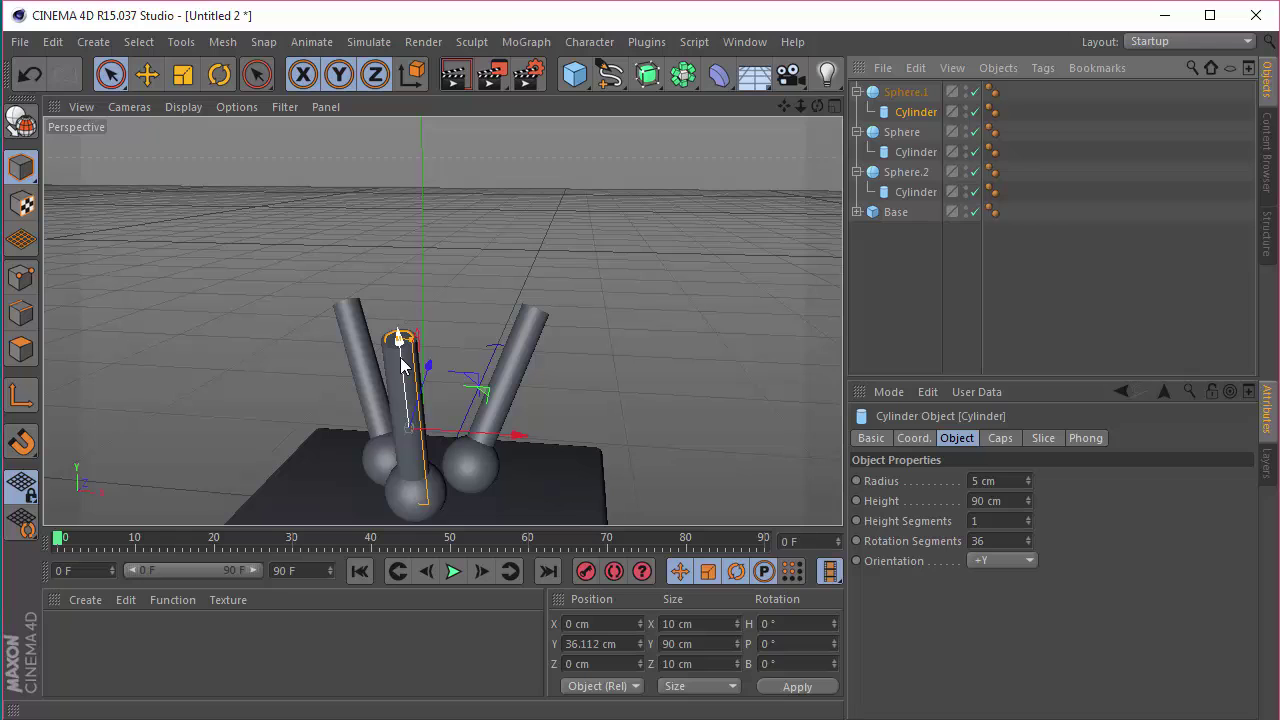
mouse_move(402, 366)
mouse_down()
mouse_move(396, 332)
mouse_move(400, 350)
mouse_up()
scroll(396, 332, up, 2)
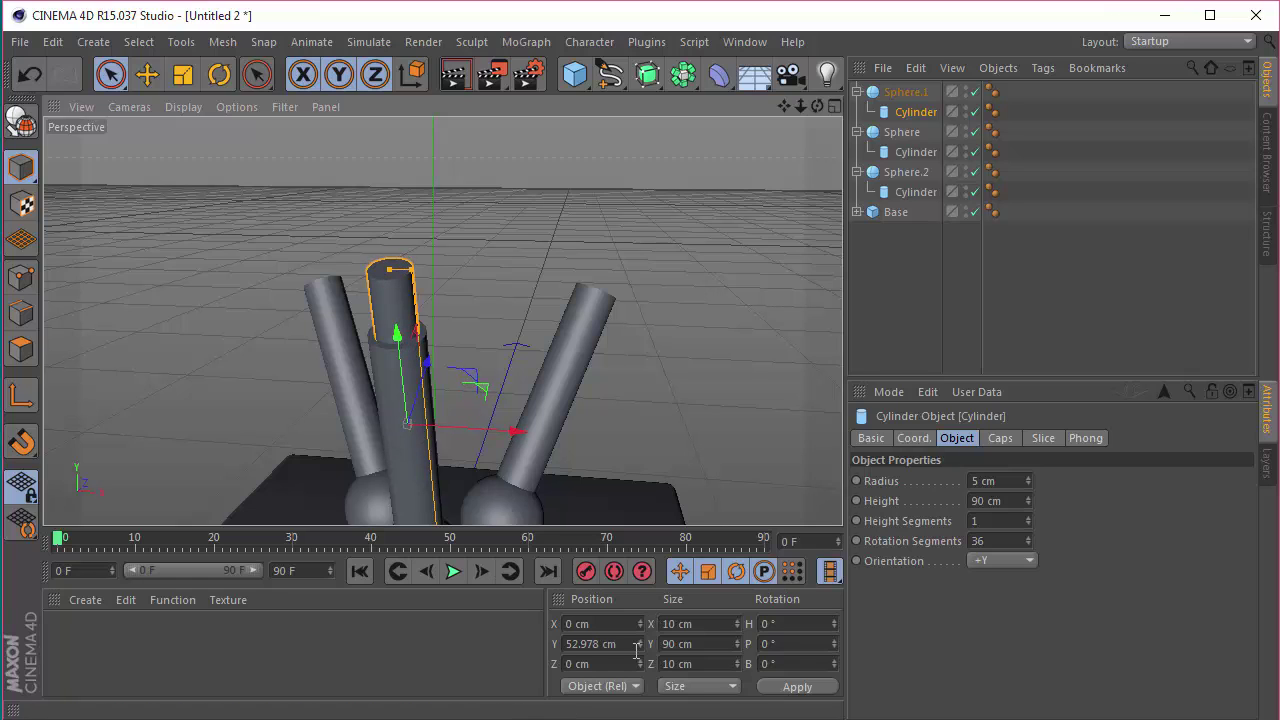
key(ctrl+z)
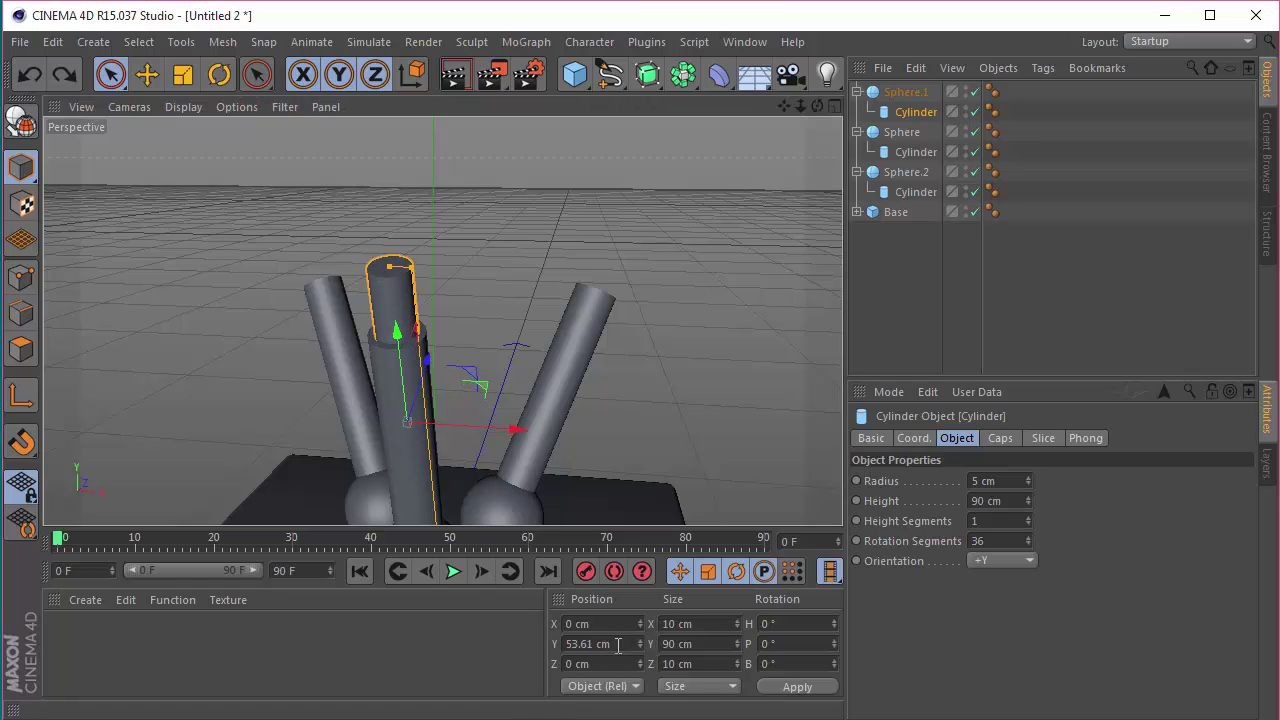
key(ctrl+z)
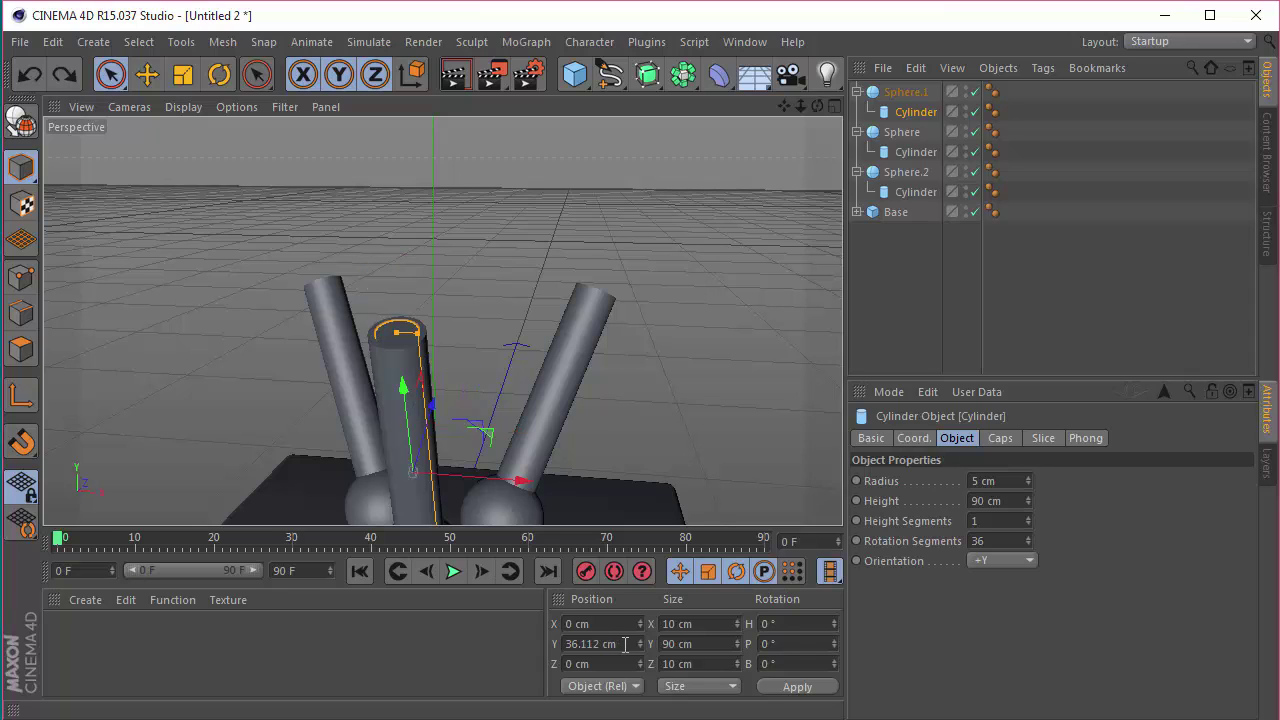
double_click(624, 644)
text(56)
key(Return)
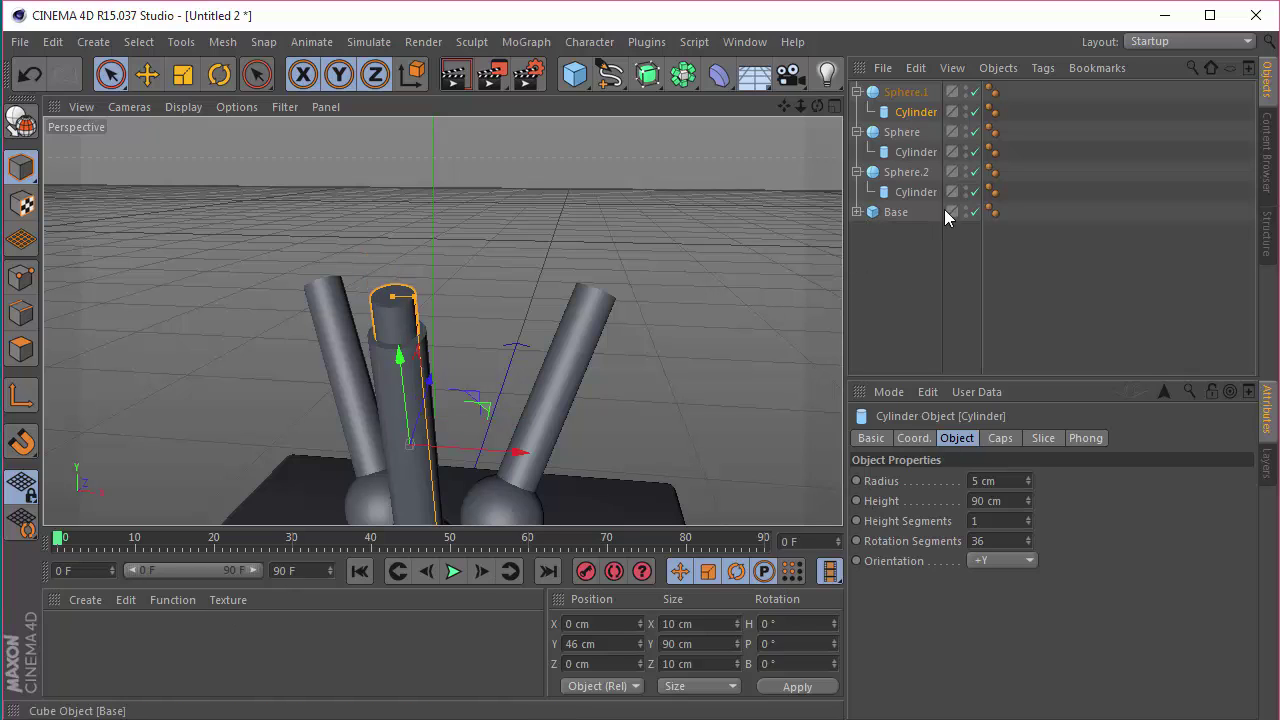
Set the Y position of the thin cylinder under the duplicated Sphere to 46 cm
click(916, 151)
double_click(600, 644)
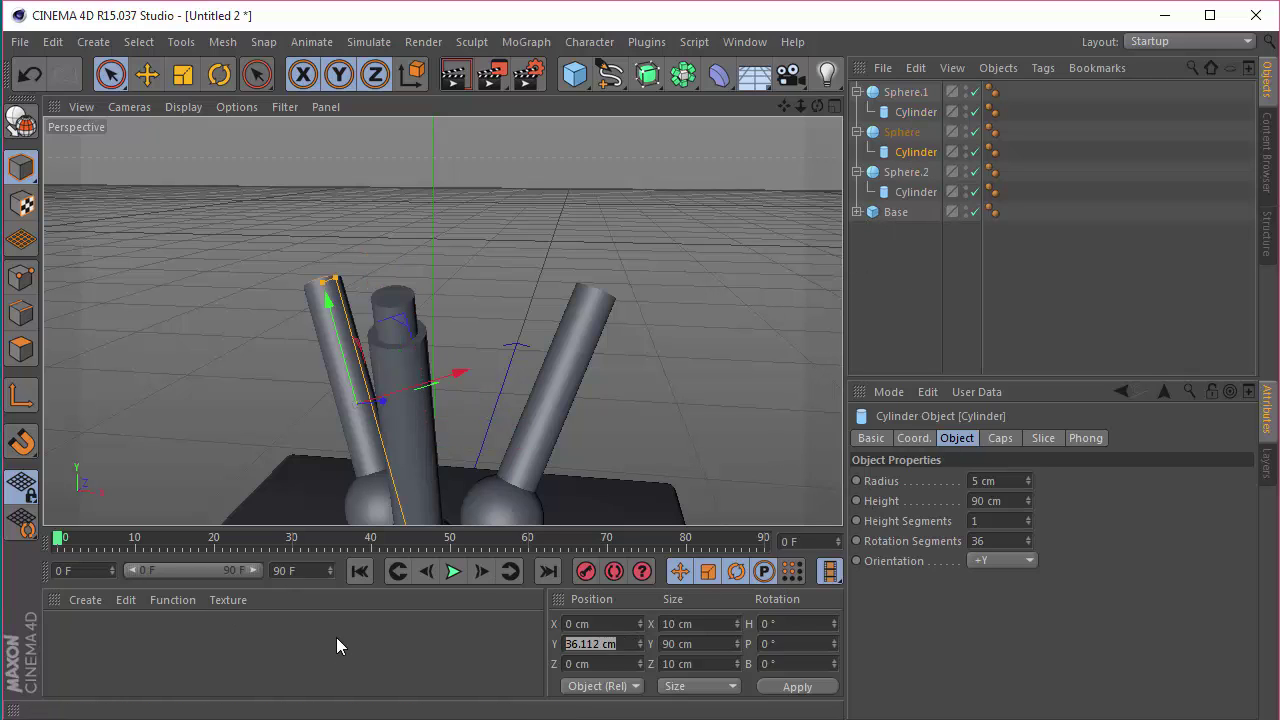
text(46)
key(Return)
Set the Y position of the thin cylinder under the duplicated Sphere.2 to 46 cm
click(916, 191)
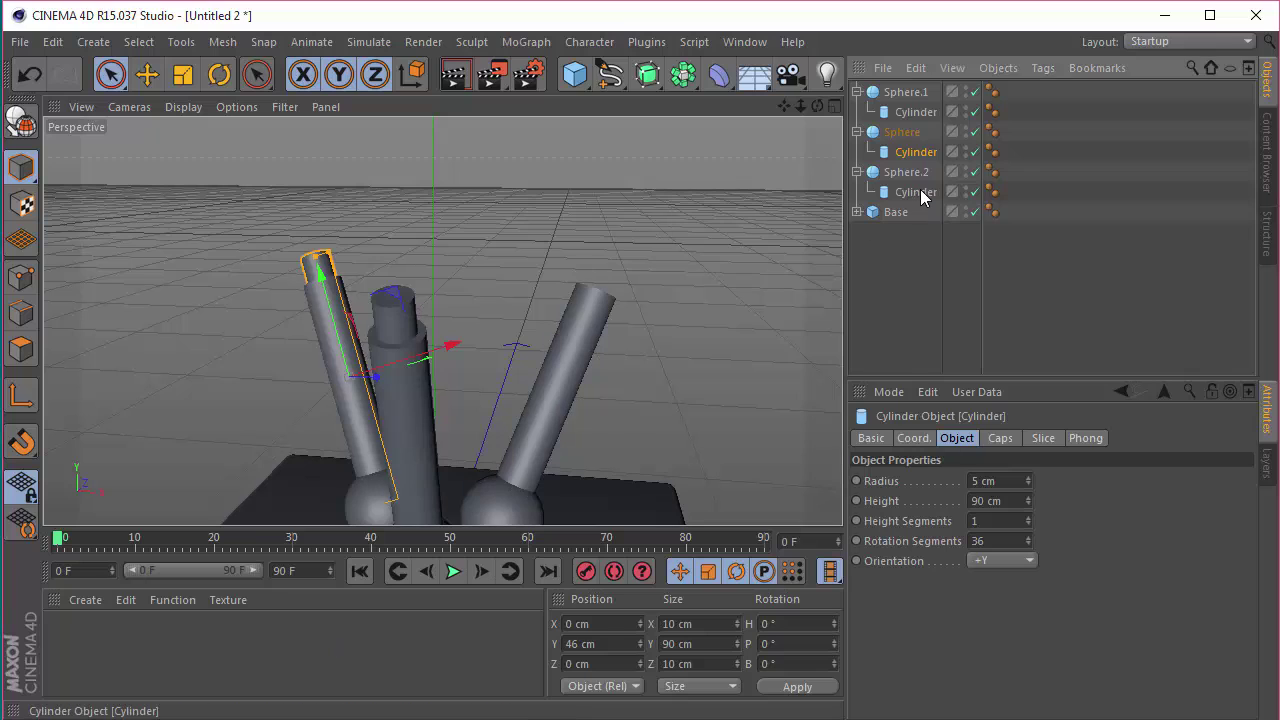
double_click(628, 644)
text(46)
key(Return)
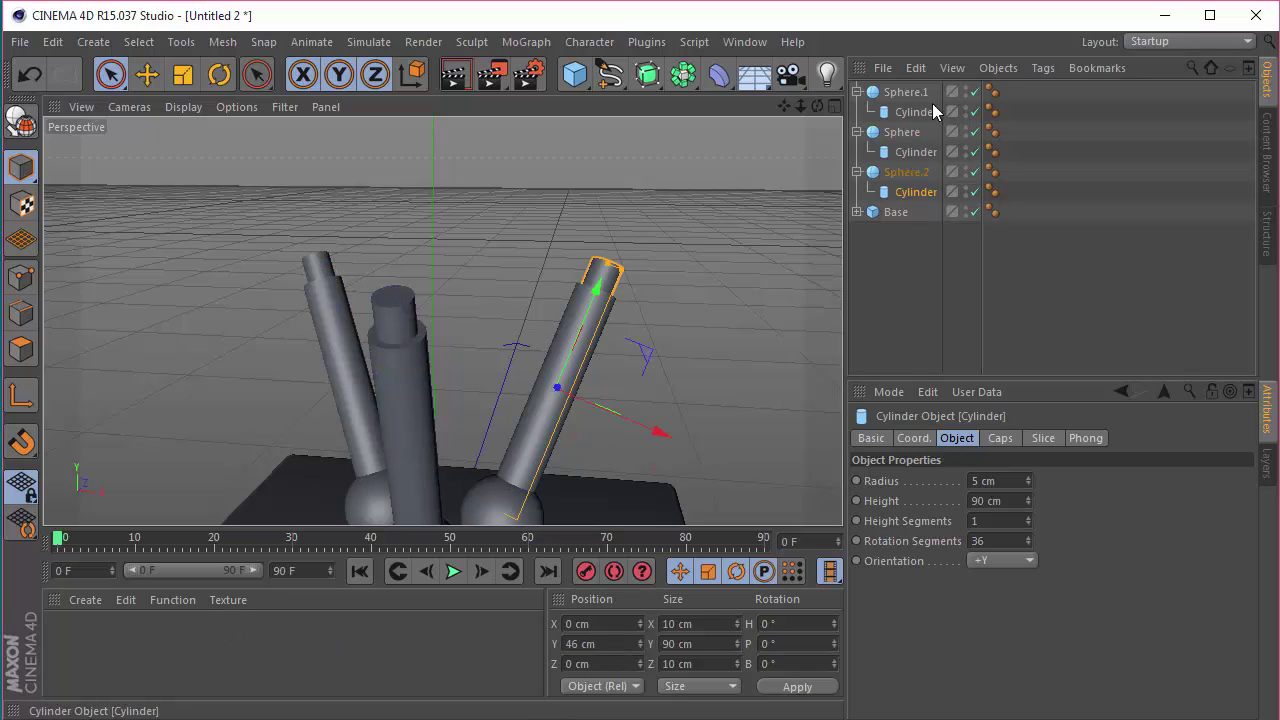
Take the three thin cylinders out of their duplicated spheres and place them at the top level of the hierarchy, above the base
click(857, 92)
click(857, 92)
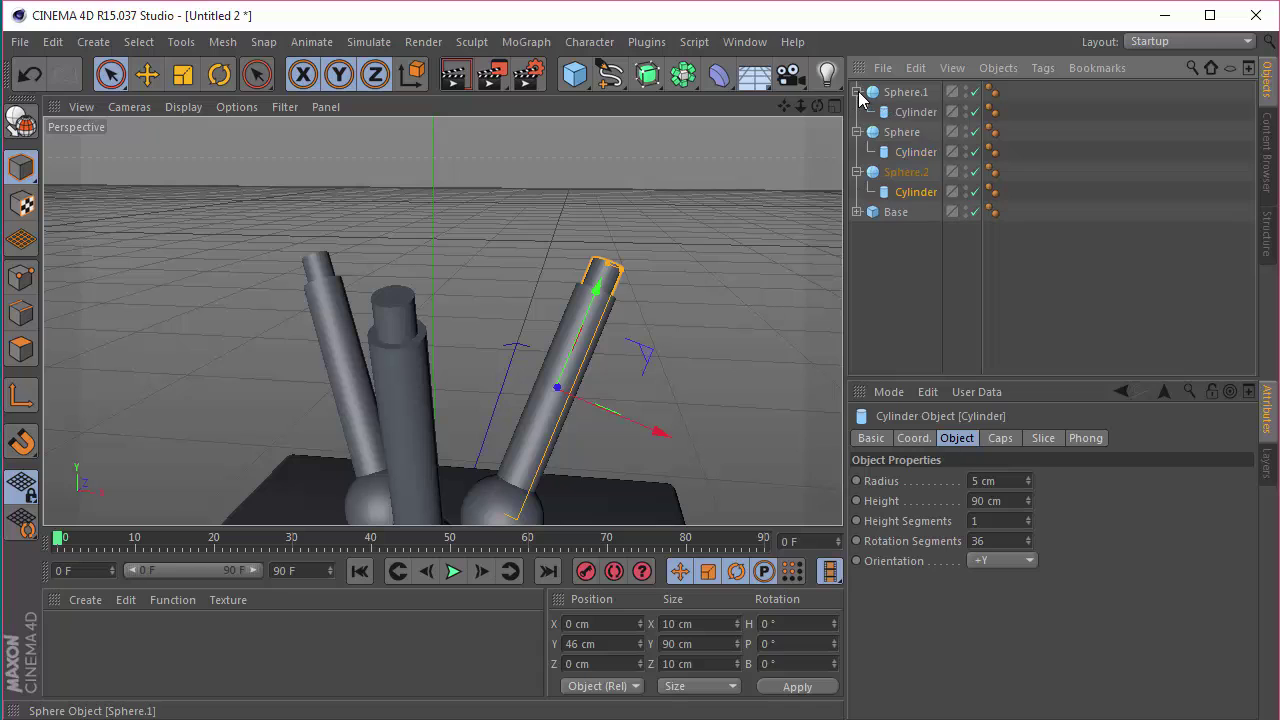
click(906, 113)
ctrl+click(907, 152)
ctrl+click(906, 190)
drag(915, 184, 892, 207)
Slide Sphere.1 along its tilted axis onto the end of its piston, to about Y 114.6 cm and Z -51.7 cm
click(899, 92)
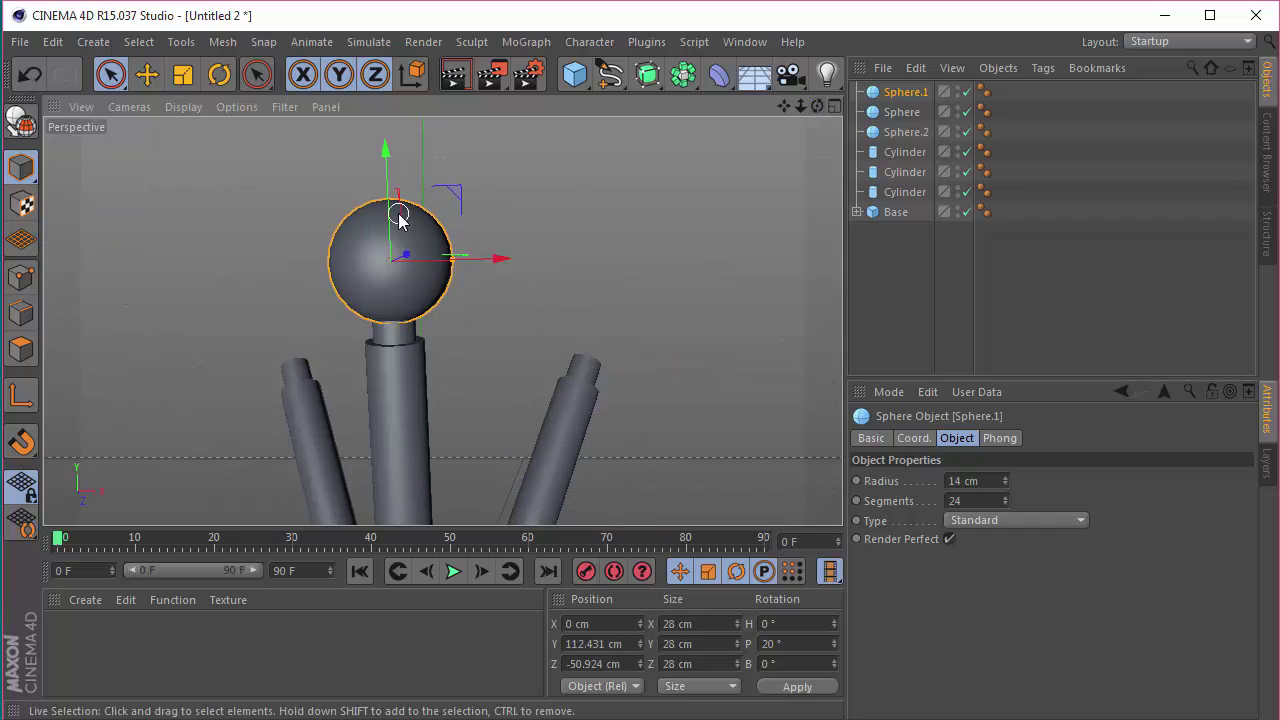
drag(400, 214, 391, 175)
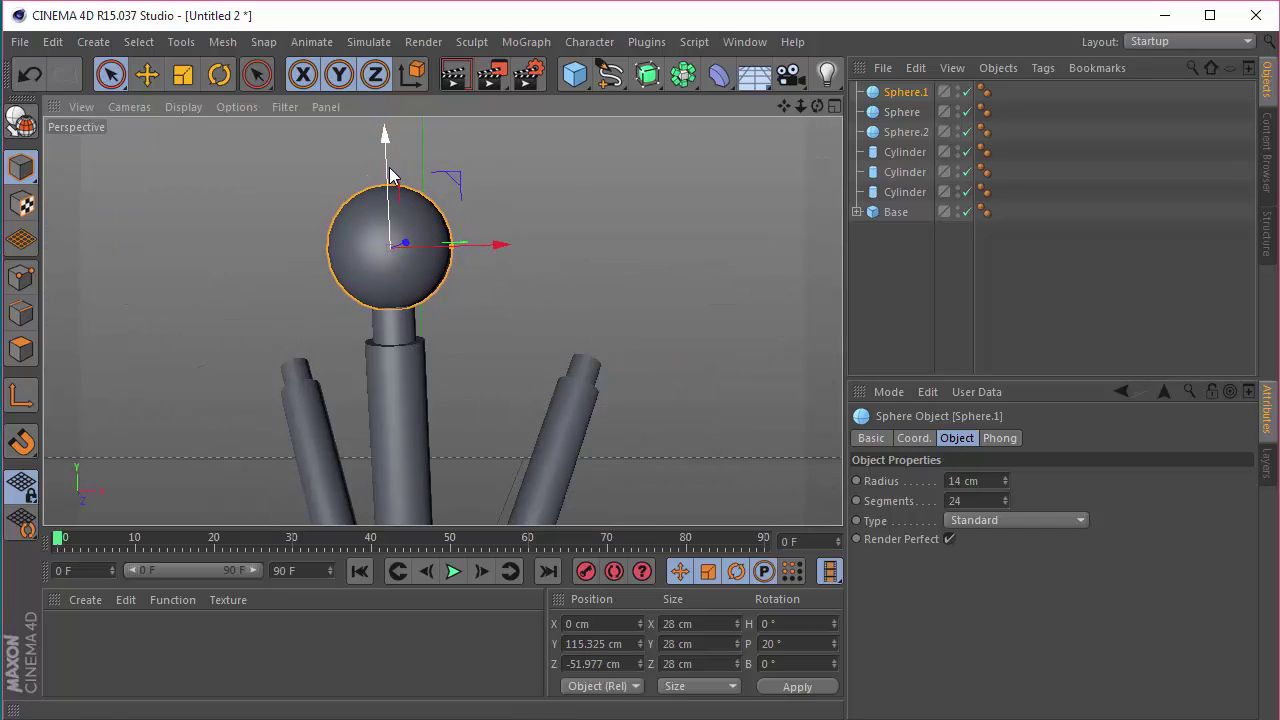
key(ctrl+z)
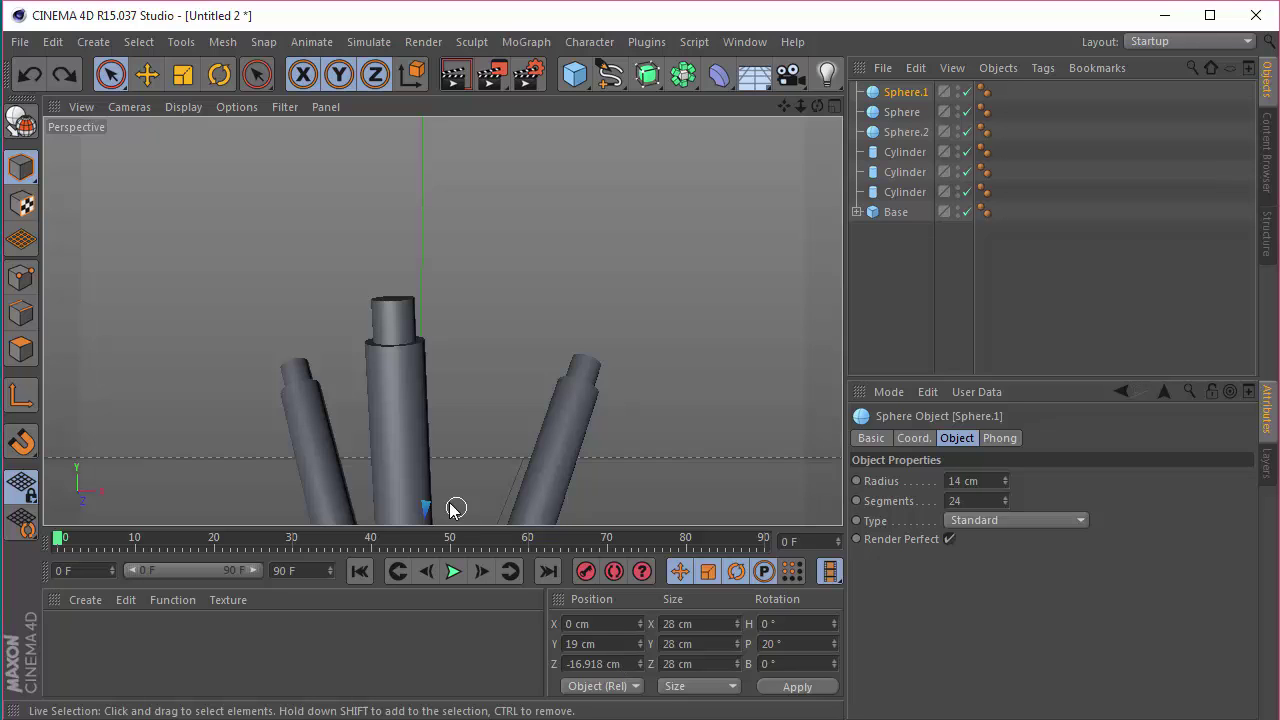
scroll(483, 494, down, 5)
drag(427, 512, 432, 240)
scroll(426, 363, up, 6)
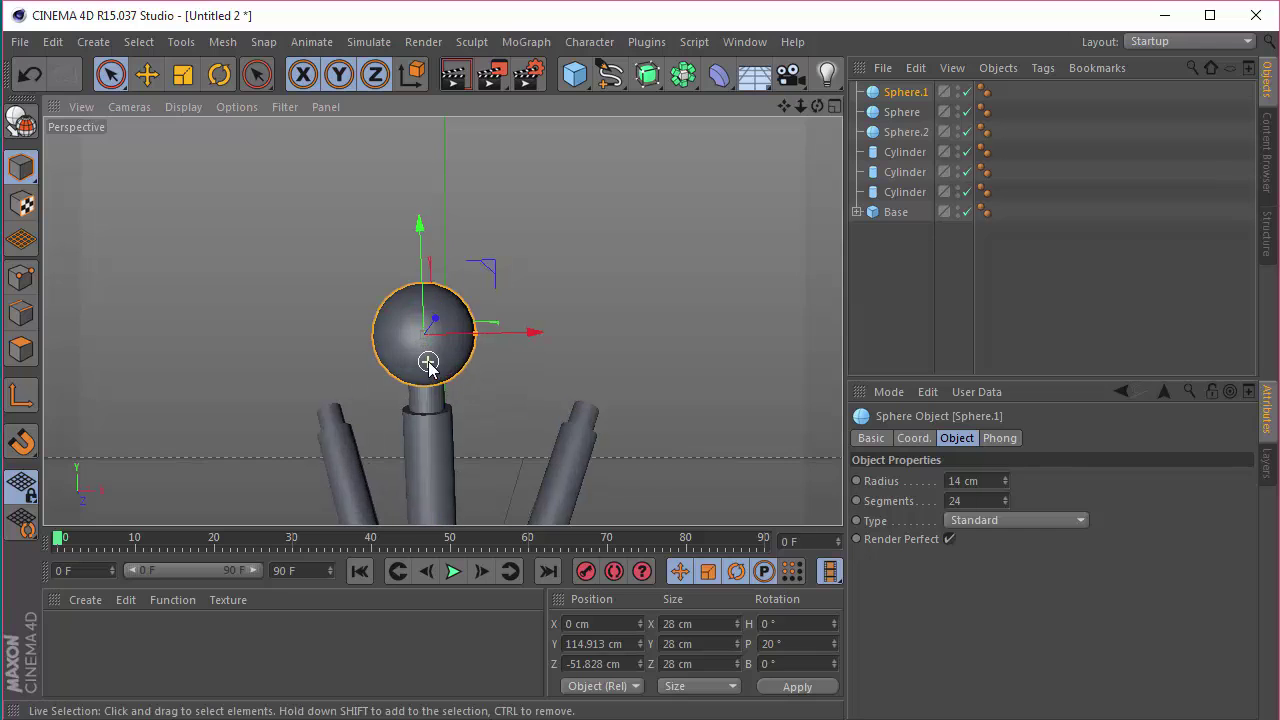
text(-50)
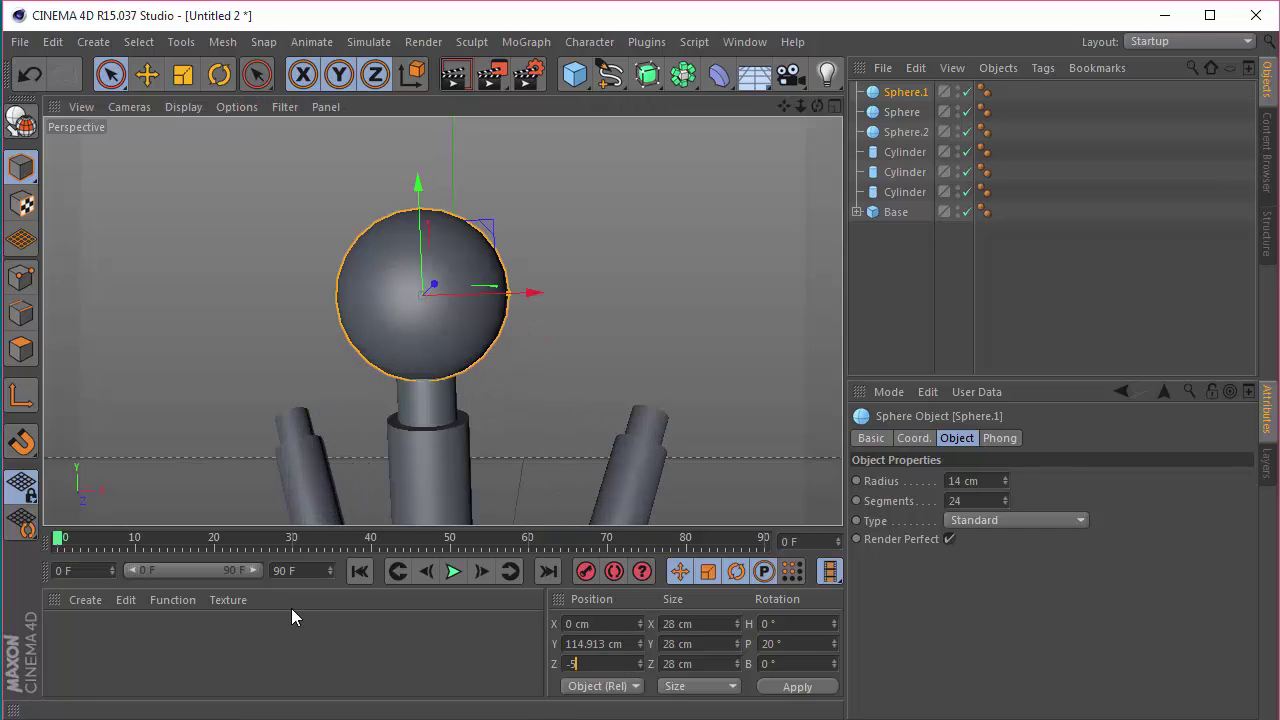
key(Return)
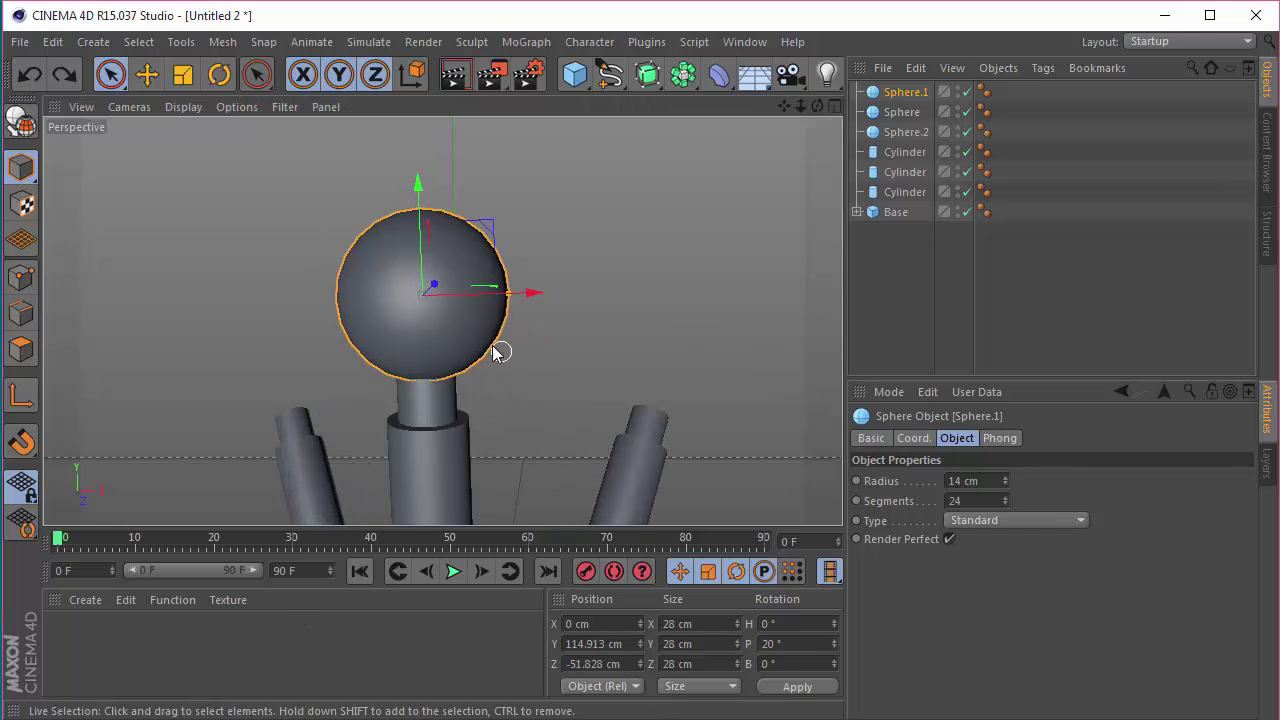
drag(420, 240, 417, 237)
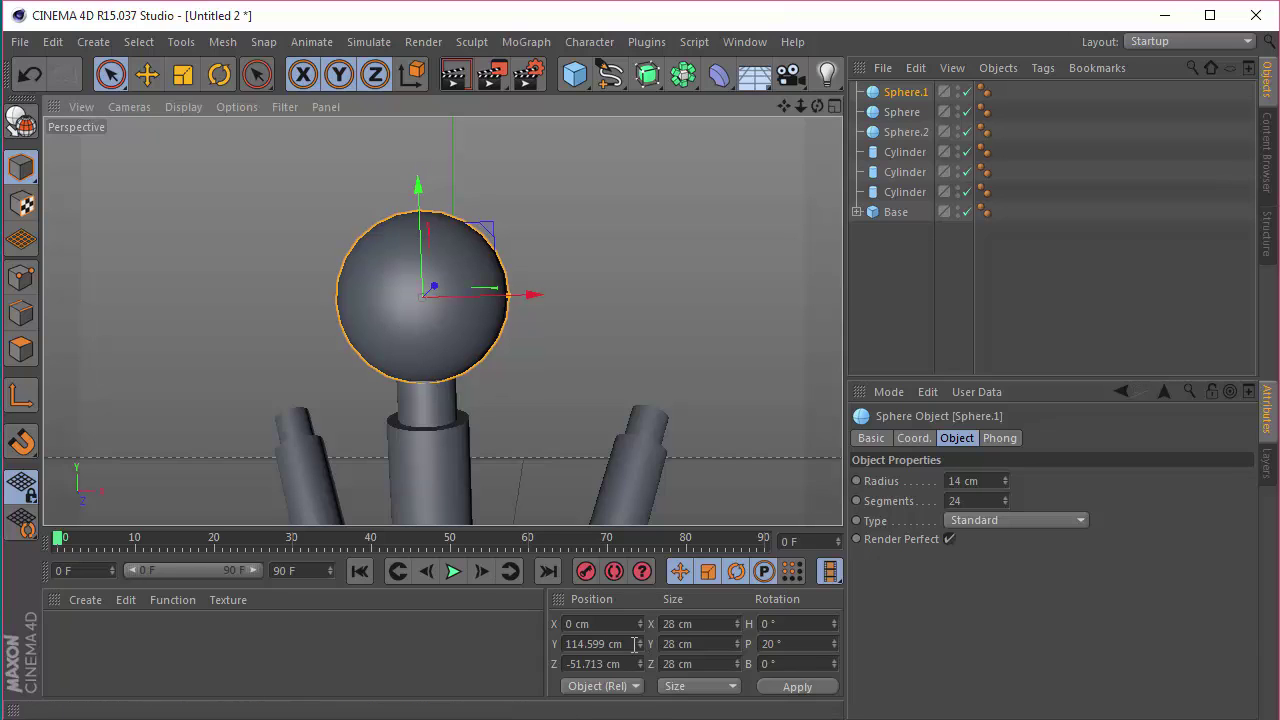
Try matching Sphere and Sphere.2 to Sphere.1's height by setting their Y position to 114.599 cm
click(634, 644)
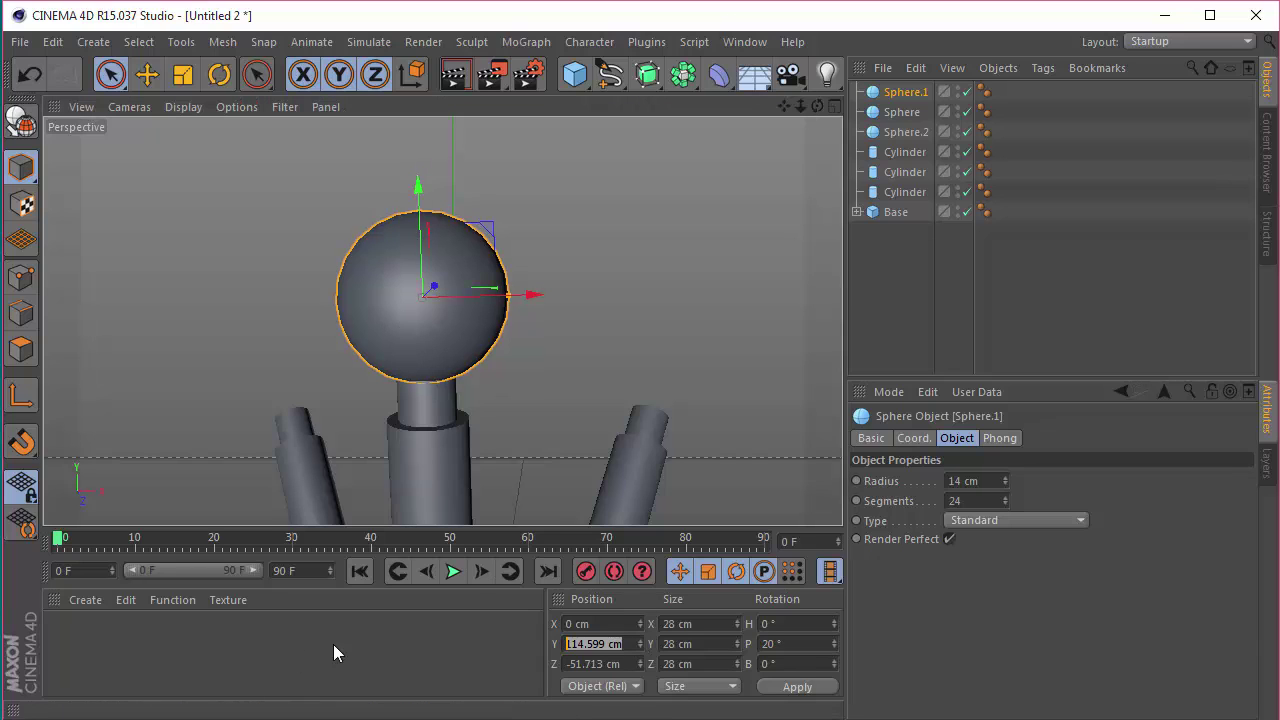
drag(817, 106, 650, 160)
drag(441, 320, 443, 320)
click(900, 112)
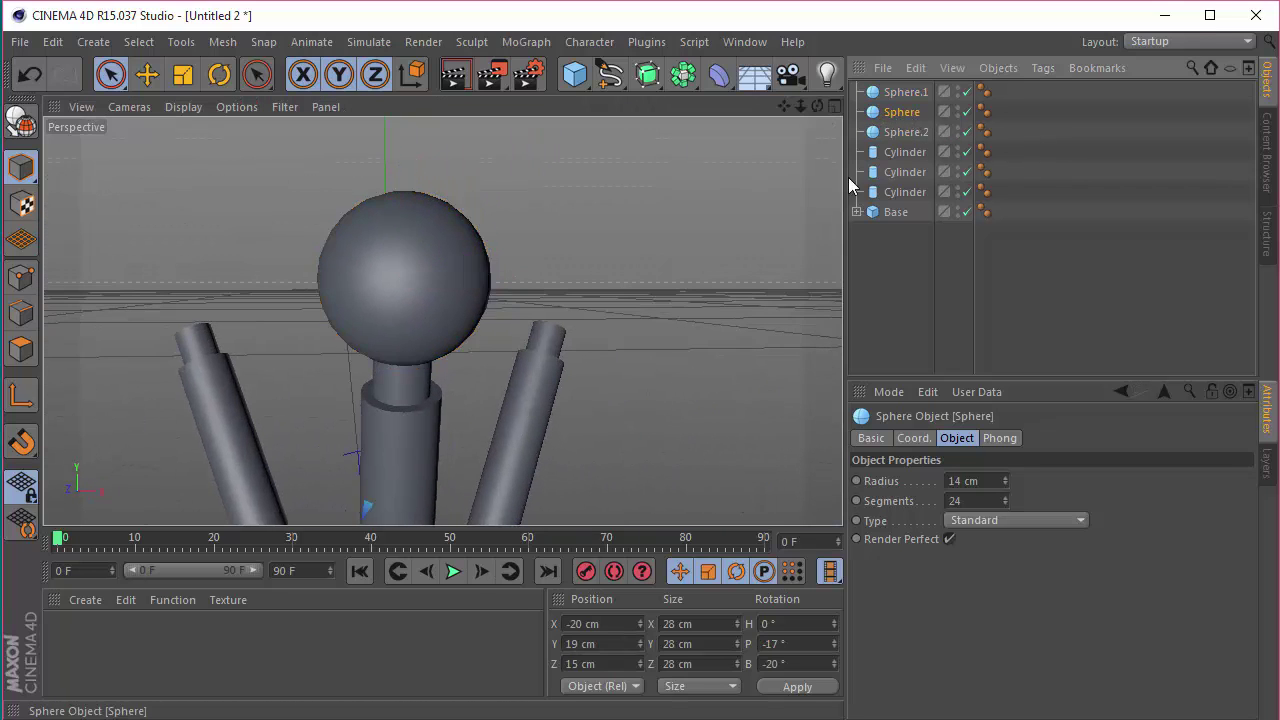
click(618, 643)
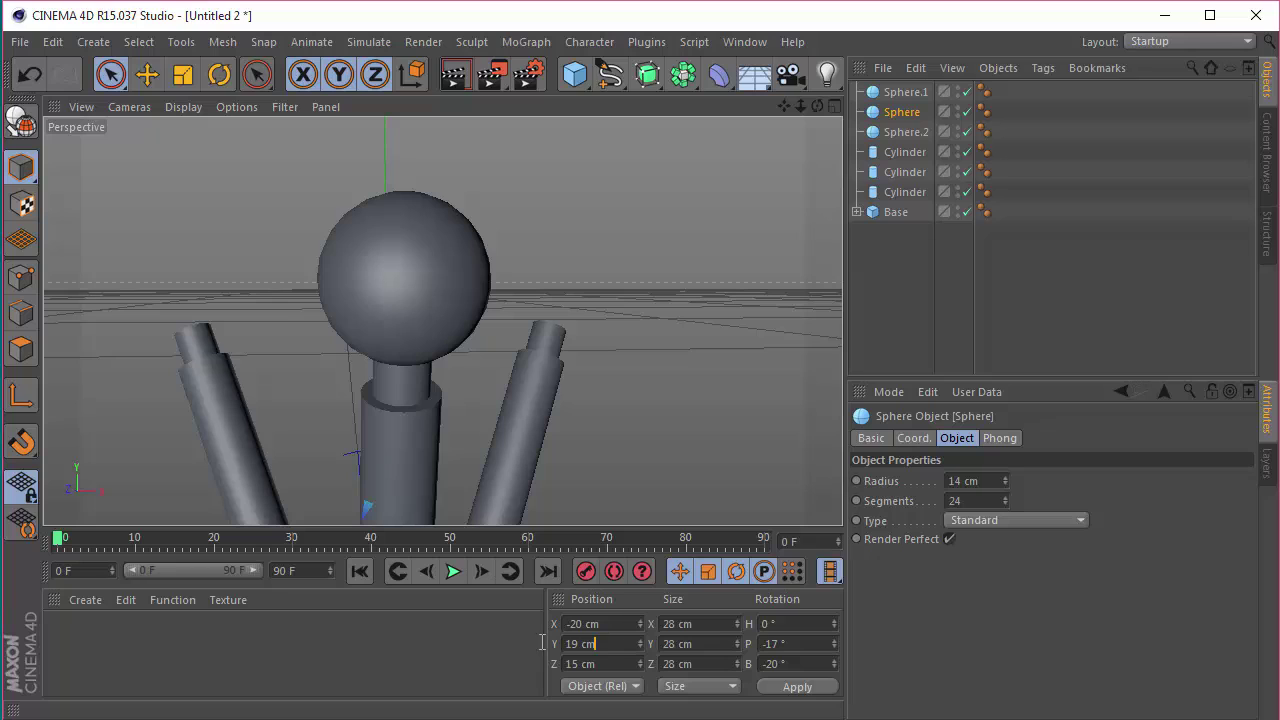
click(797, 686)
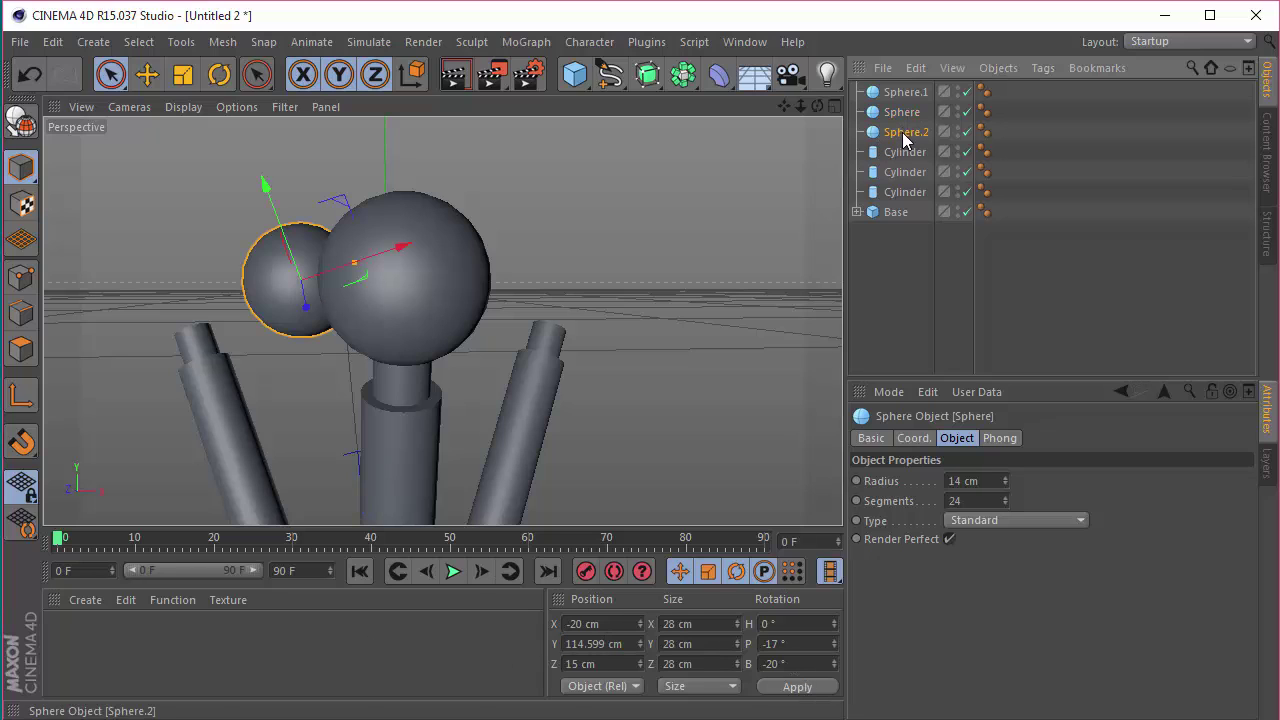
click(906, 132)
click(798, 690)
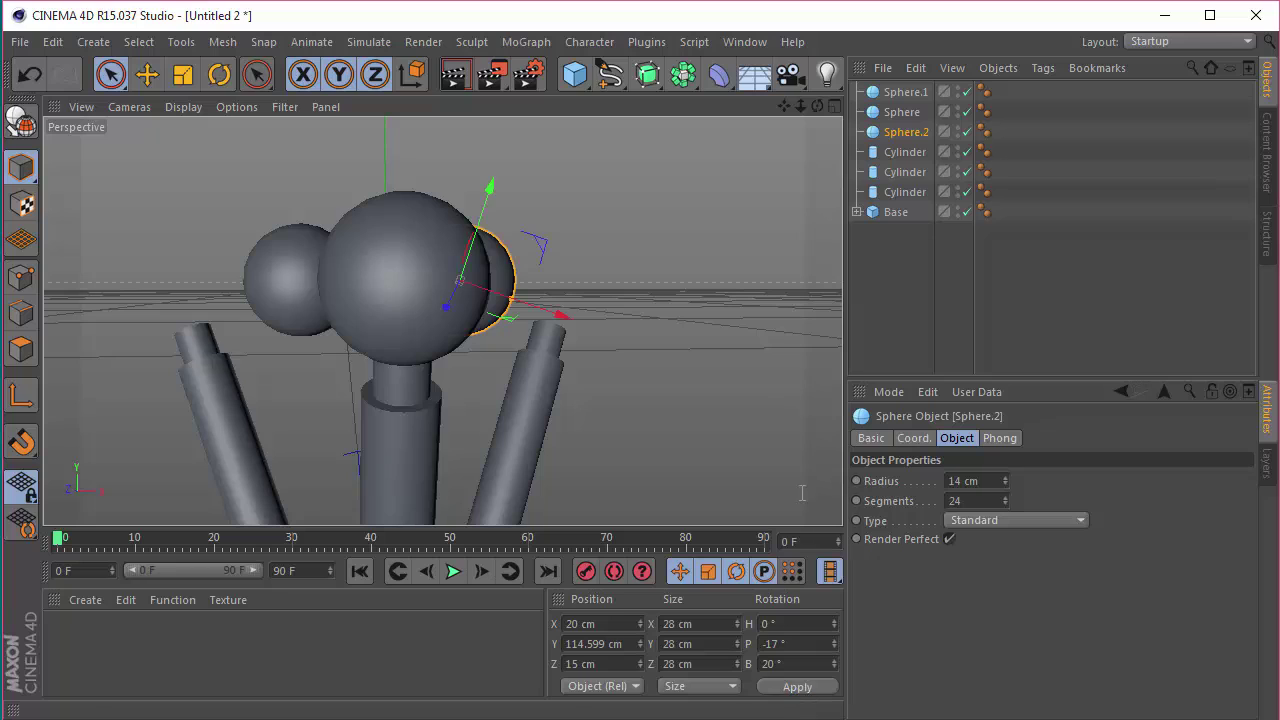
Examine where Sphere.1 and Sphere sit relative to the tilted arms in the top view
click(906, 92)
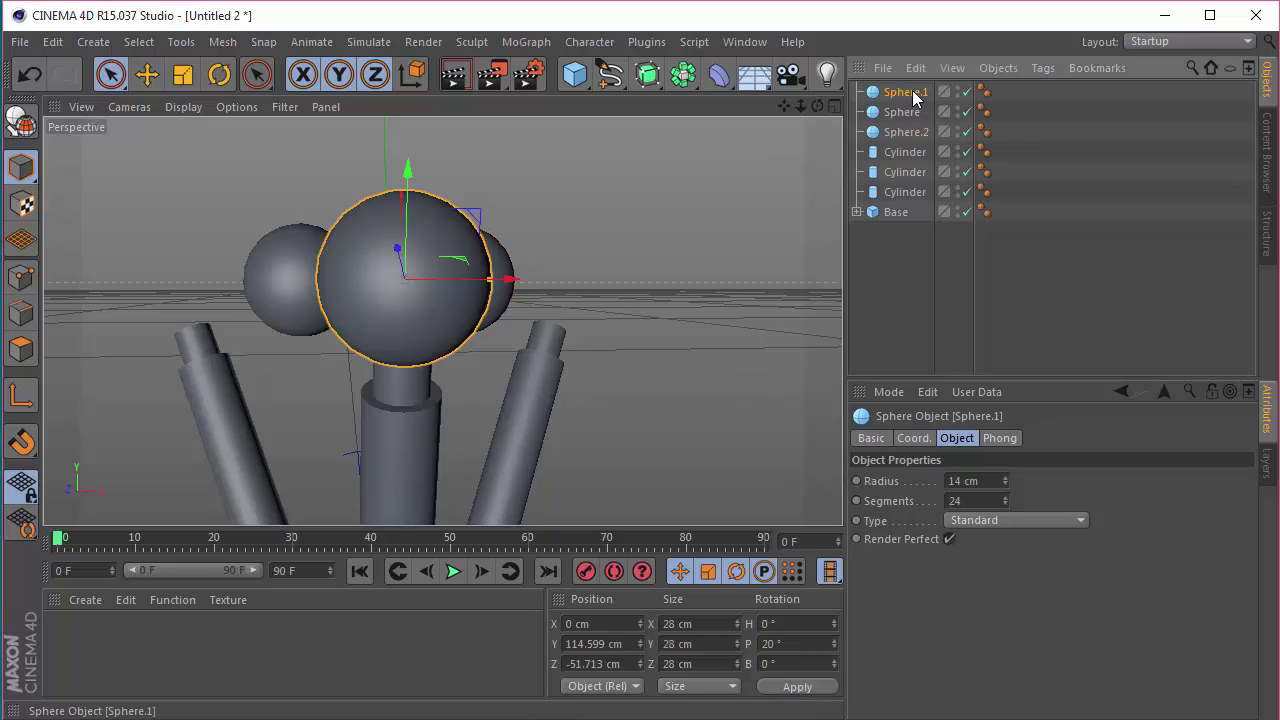
click(630, 664)
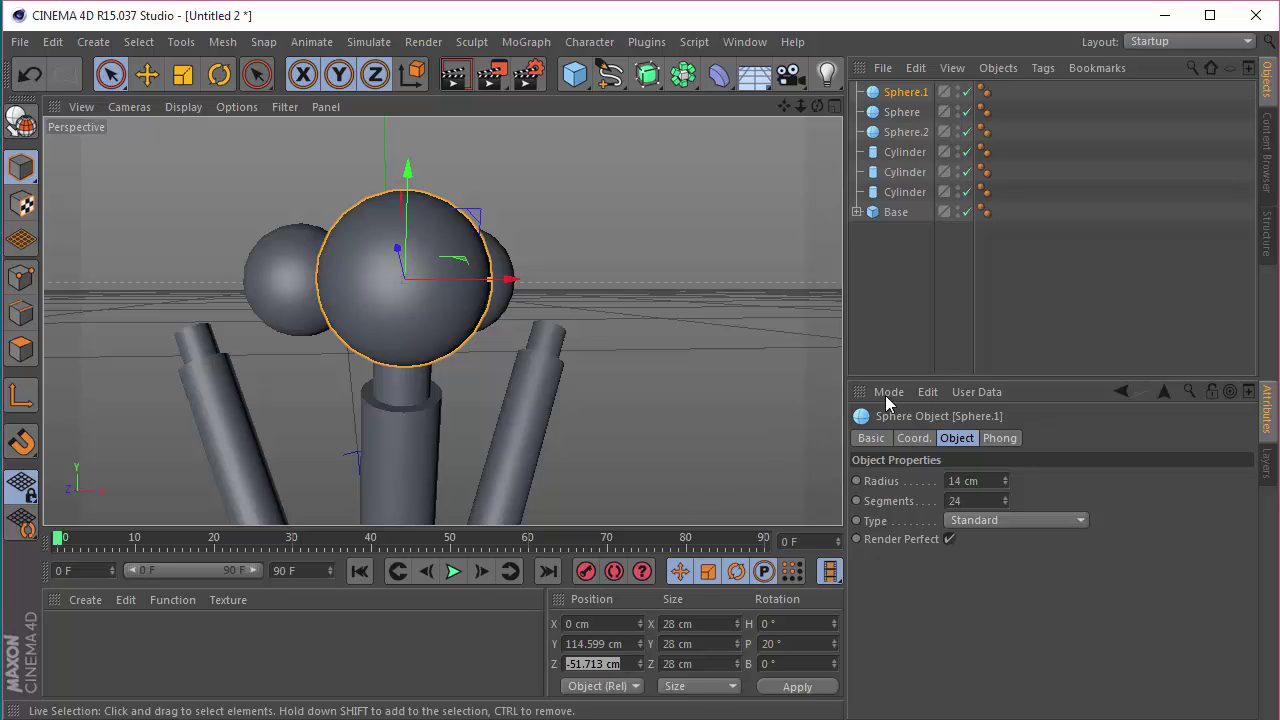
click(933, 289)
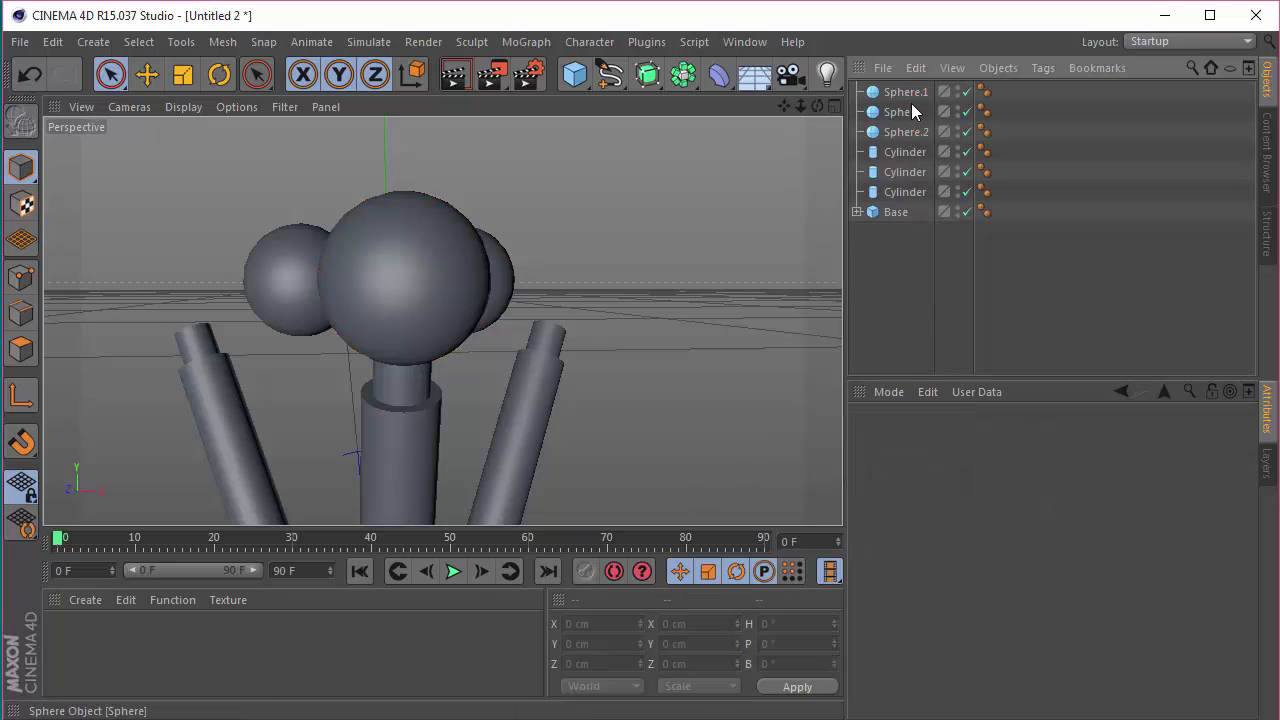
click(835, 106)
click(835, 106)
scroll(580, 309, down, 5)
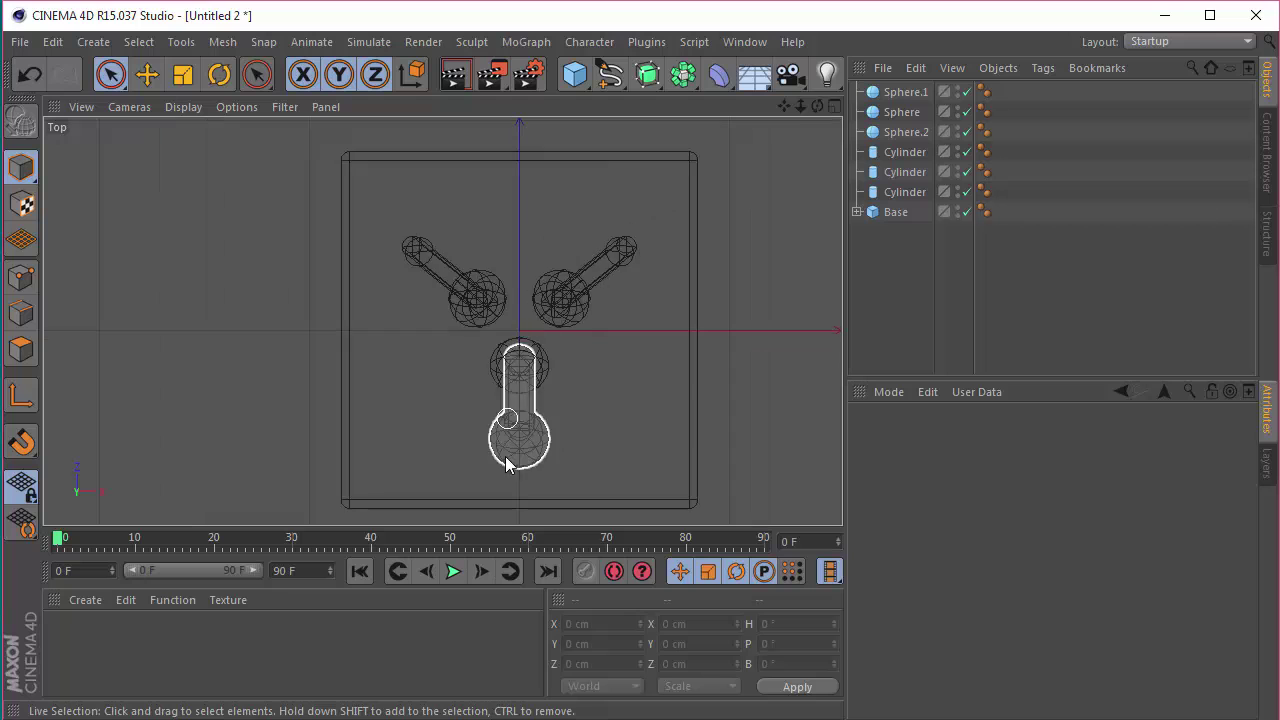
click(912, 92)
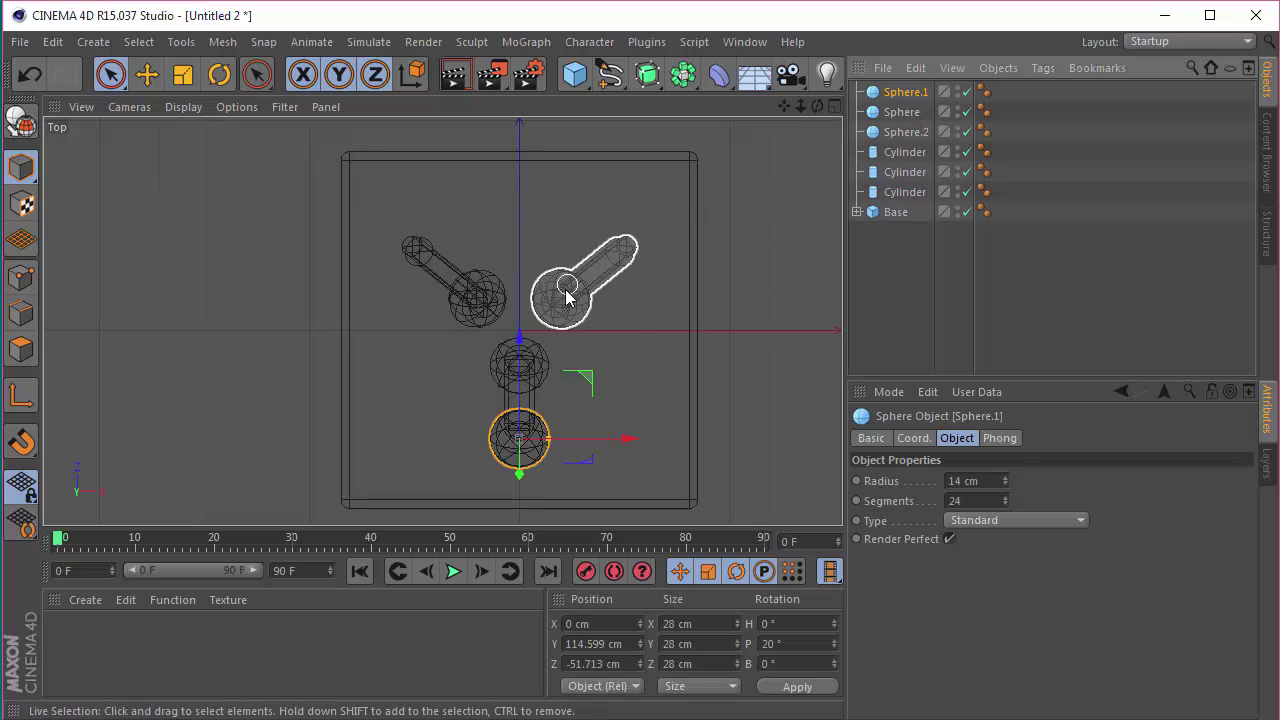
click(899, 114)
scroll(506, 295, up, 5)
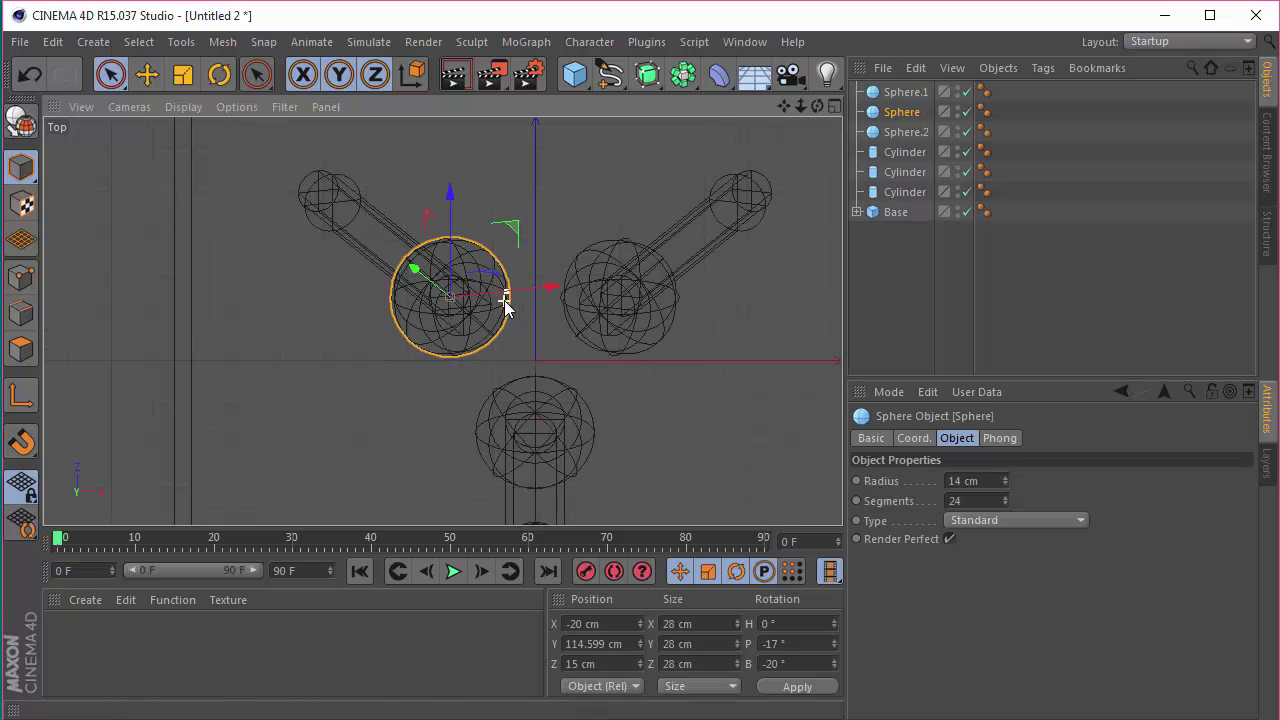
click(835, 108)
click(432, 107)
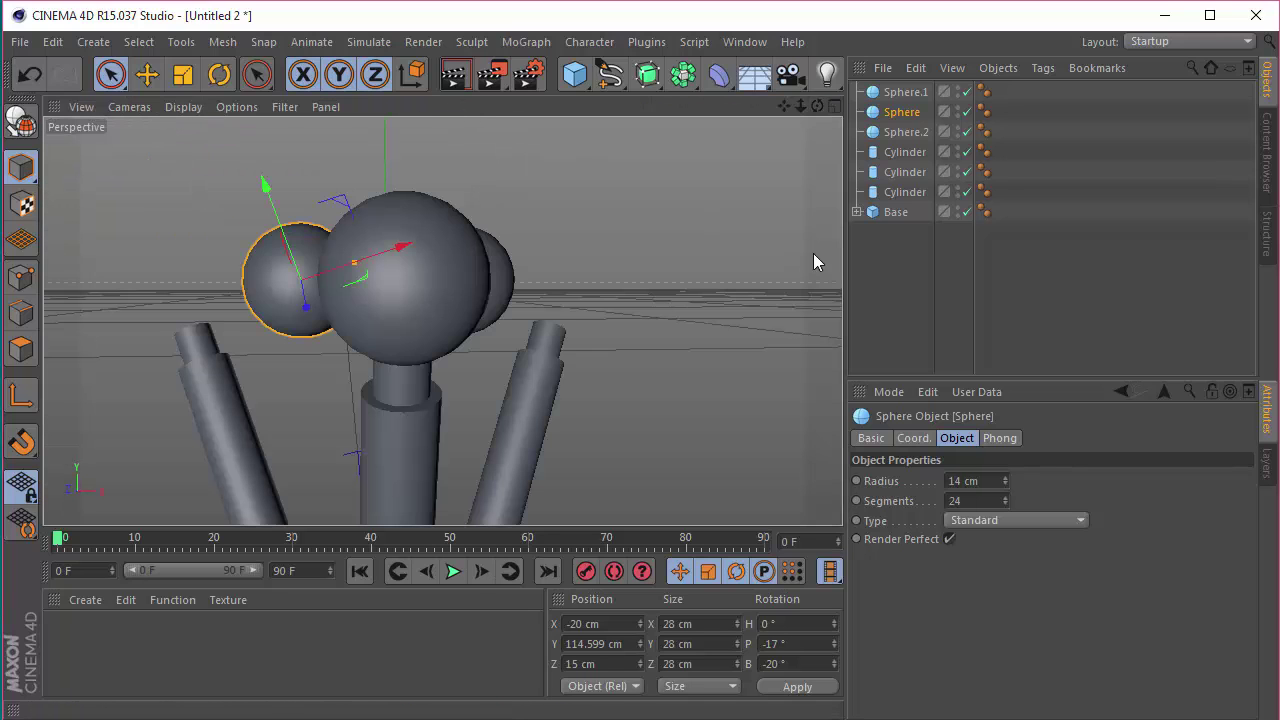
Undo the Y position changes of Sphere.2 and Sphere
key(ctrl+z)
key(ctrl+z)
key(ctrl+z)
key(ctrl+z)
key(ctrl+z)
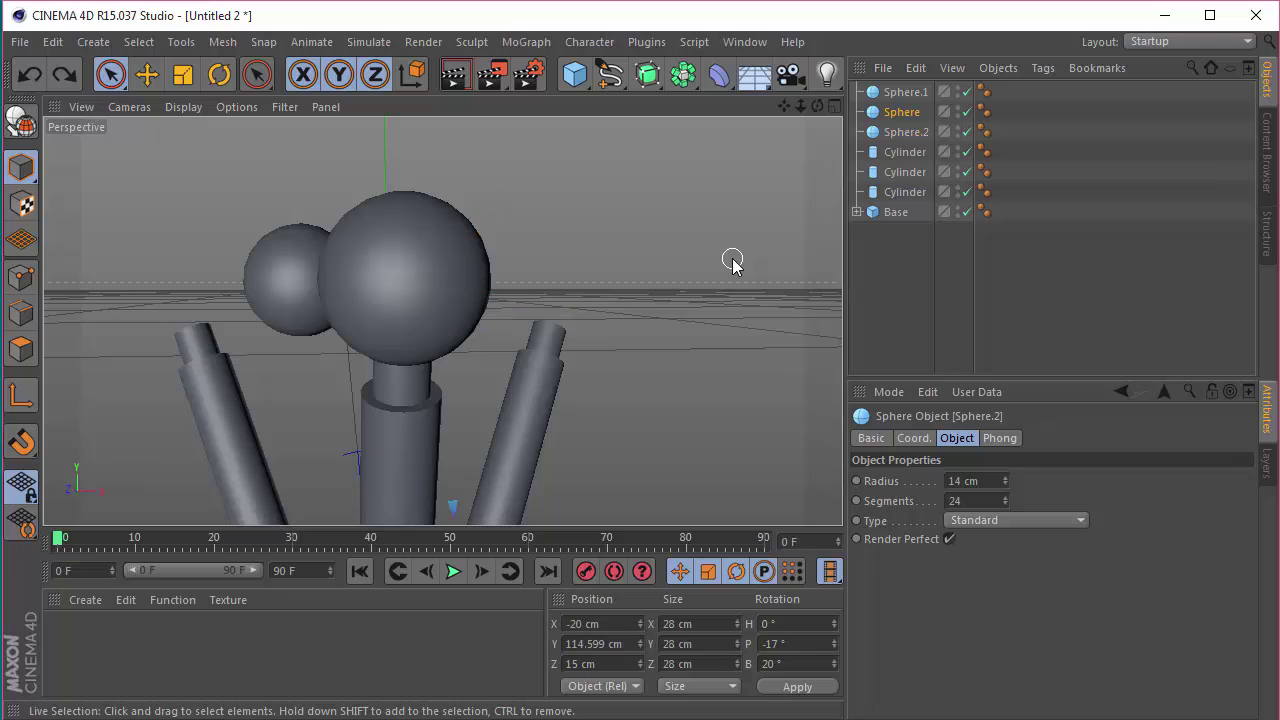
Slide Sphere and Sphere.2 up their own tilted axes by about 102 cm and 103 cm, onto the ends of their pistons
scroll(403, 420, down, 6)
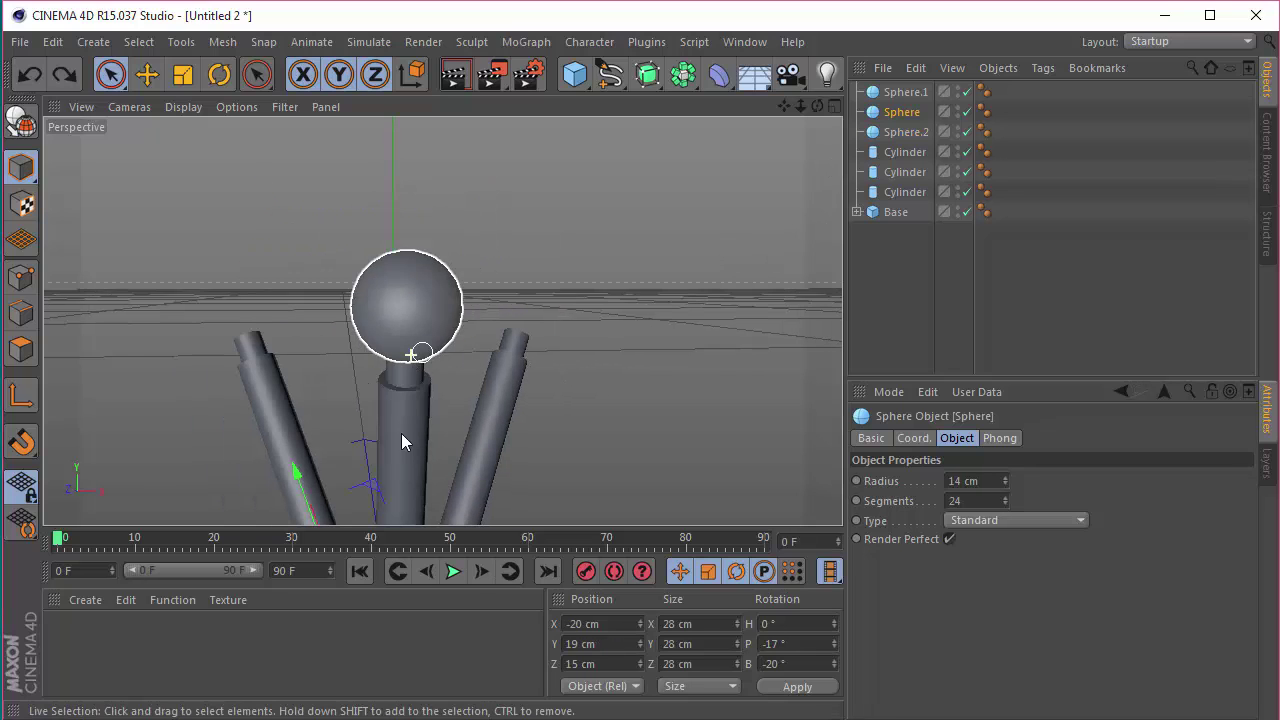
drag(315, 462, 241, 293)
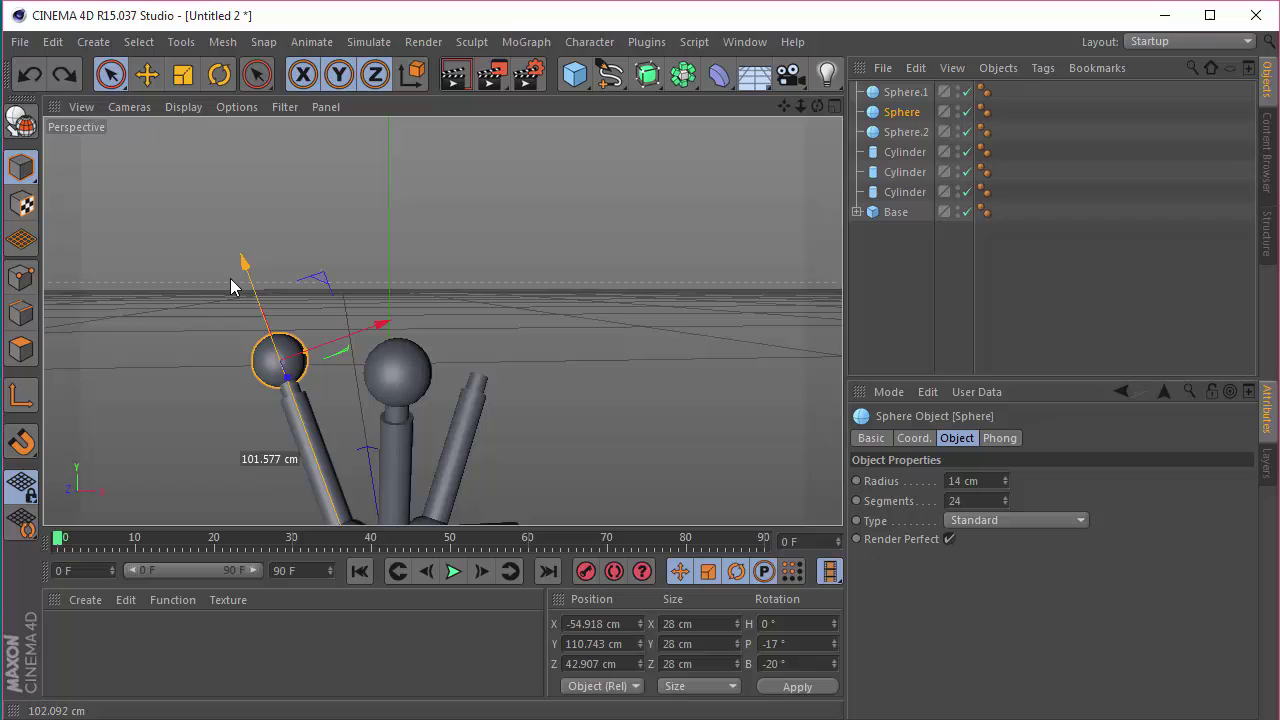
click(908, 92)
click(910, 132)
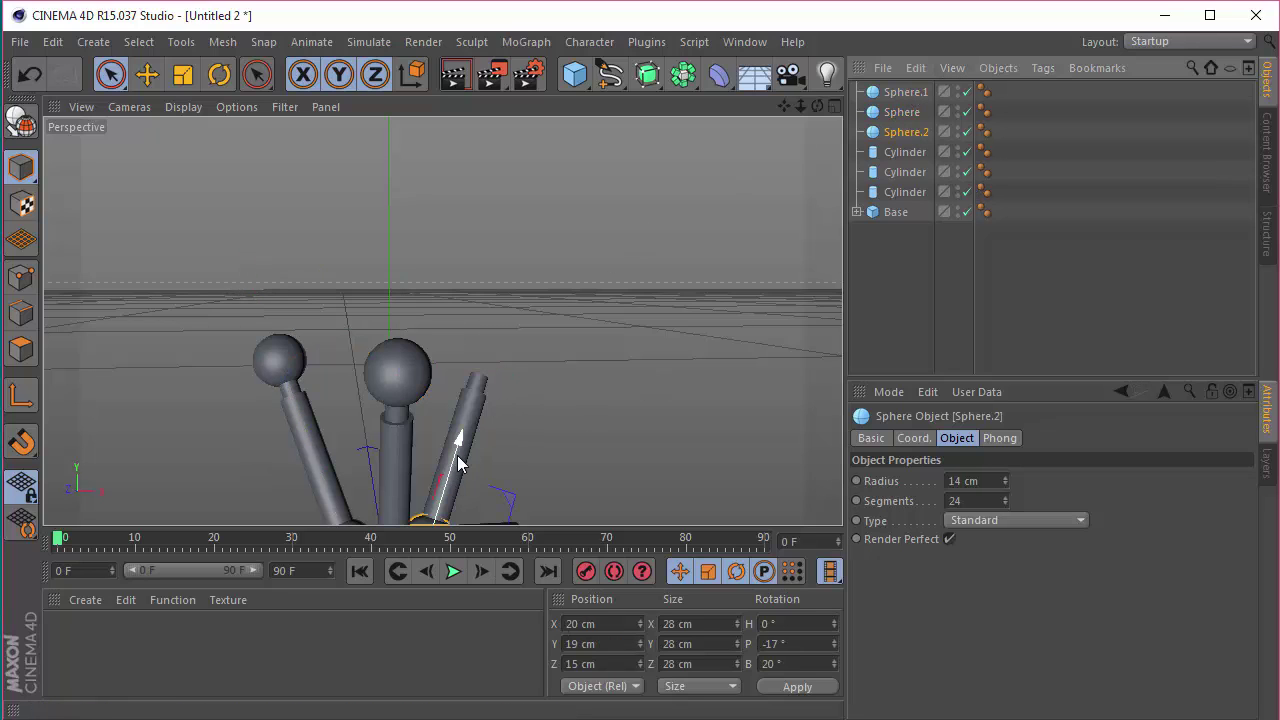
drag(458, 463, 515, 278)
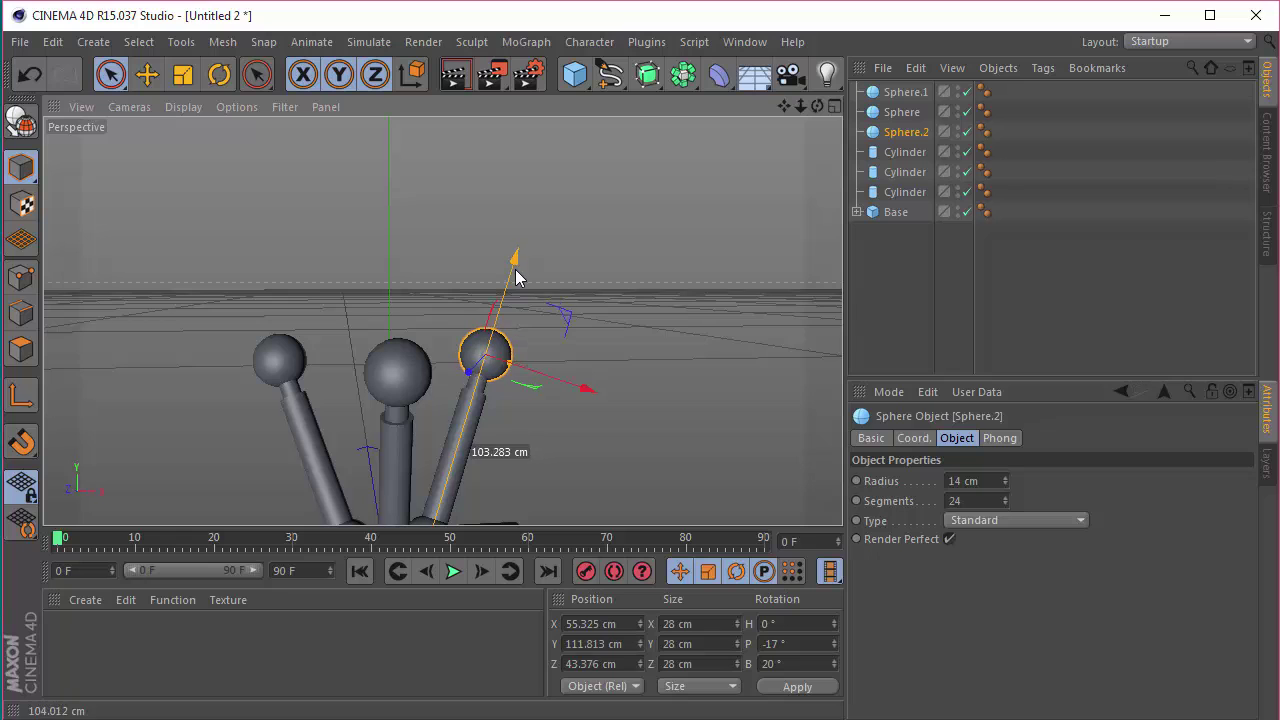
click(962, 277)
scroll(436, 362, down, 4)
scroll(377, 433, up, 4)
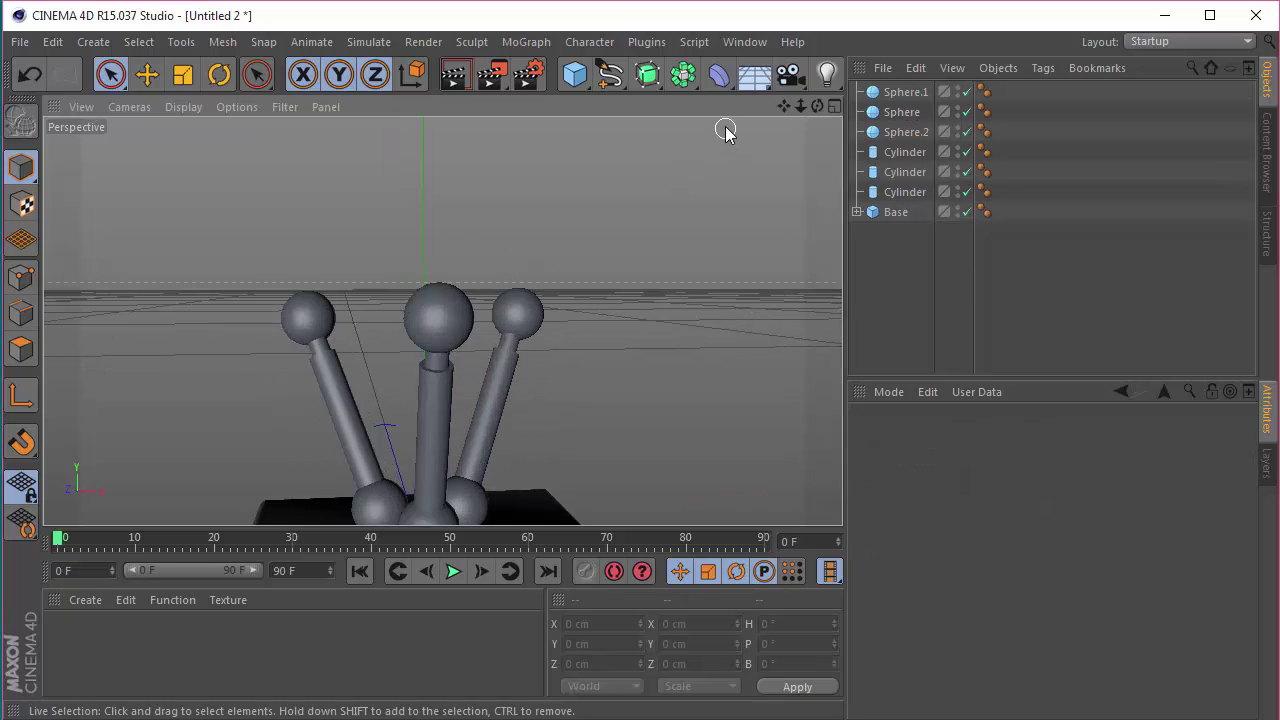
Parent each thin cylinder to the upper sphere of its own arm and collapse the sphere groups
mouse_move(817, 106)
mouse_down()
mouse_move(868, 116)
mouse_move(838, 118)
mouse_up()
mouse_move(908, 152)
mouse_down()
mouse_move(907, 93)
mouse_move(910, 131)
mouse_up()
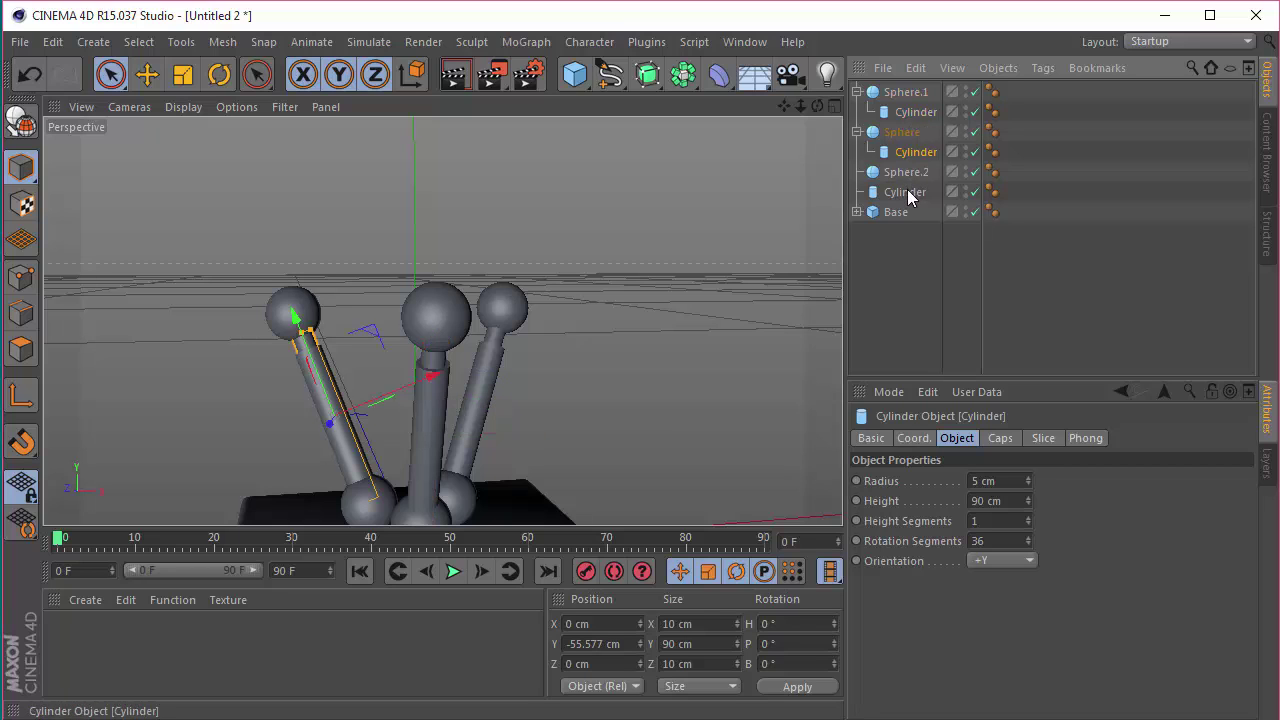
drag(910, 177, 908, 173)
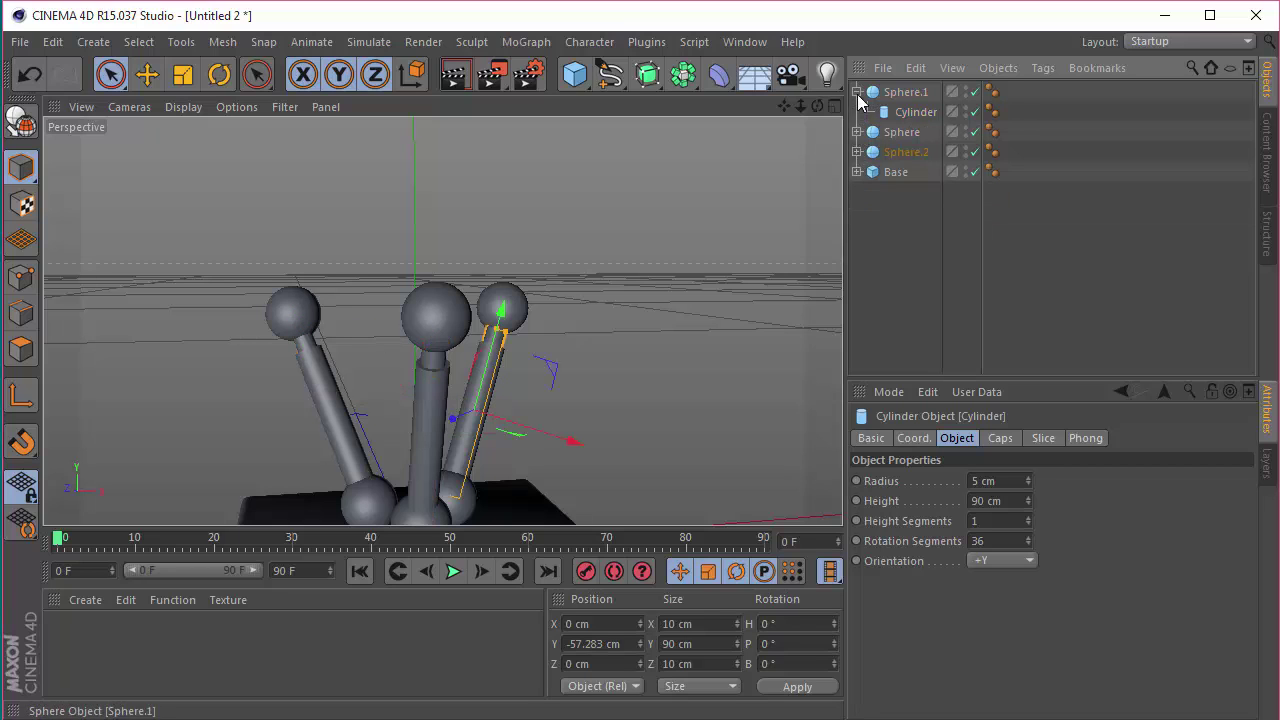
click(929, 271)
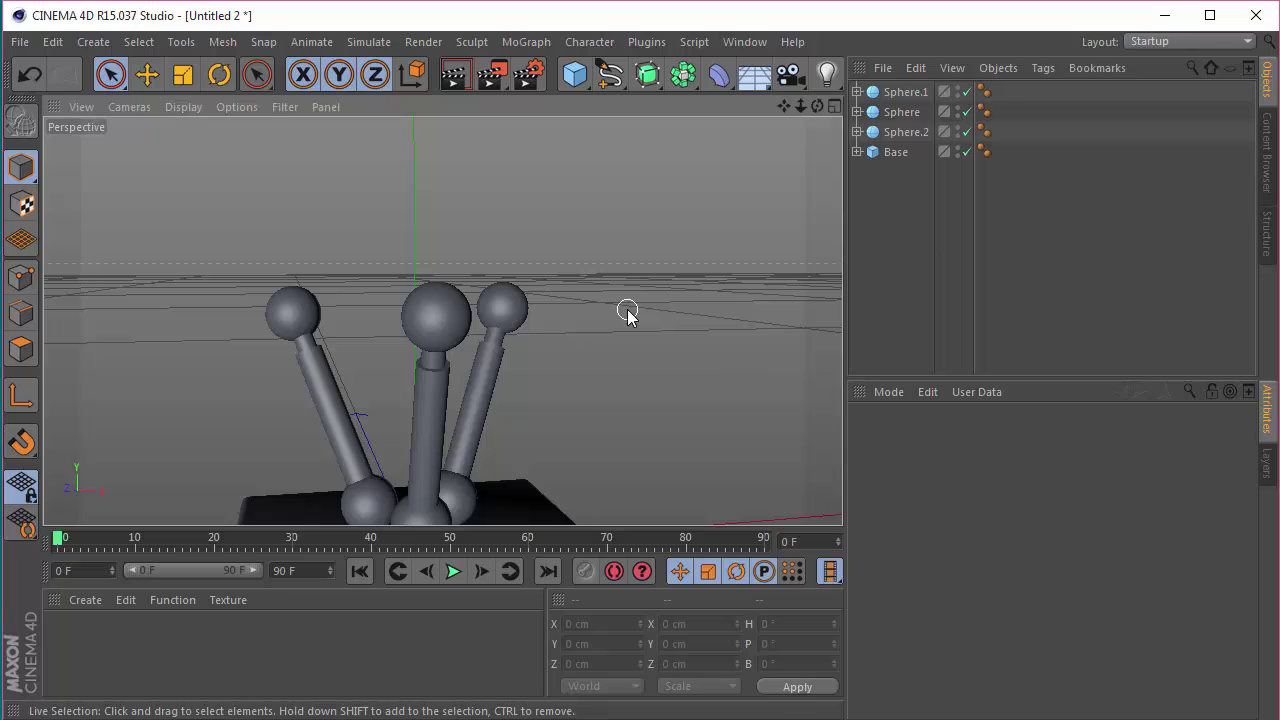
Duplicate the base together with its child arms
scroll(600, 318, down, 5)
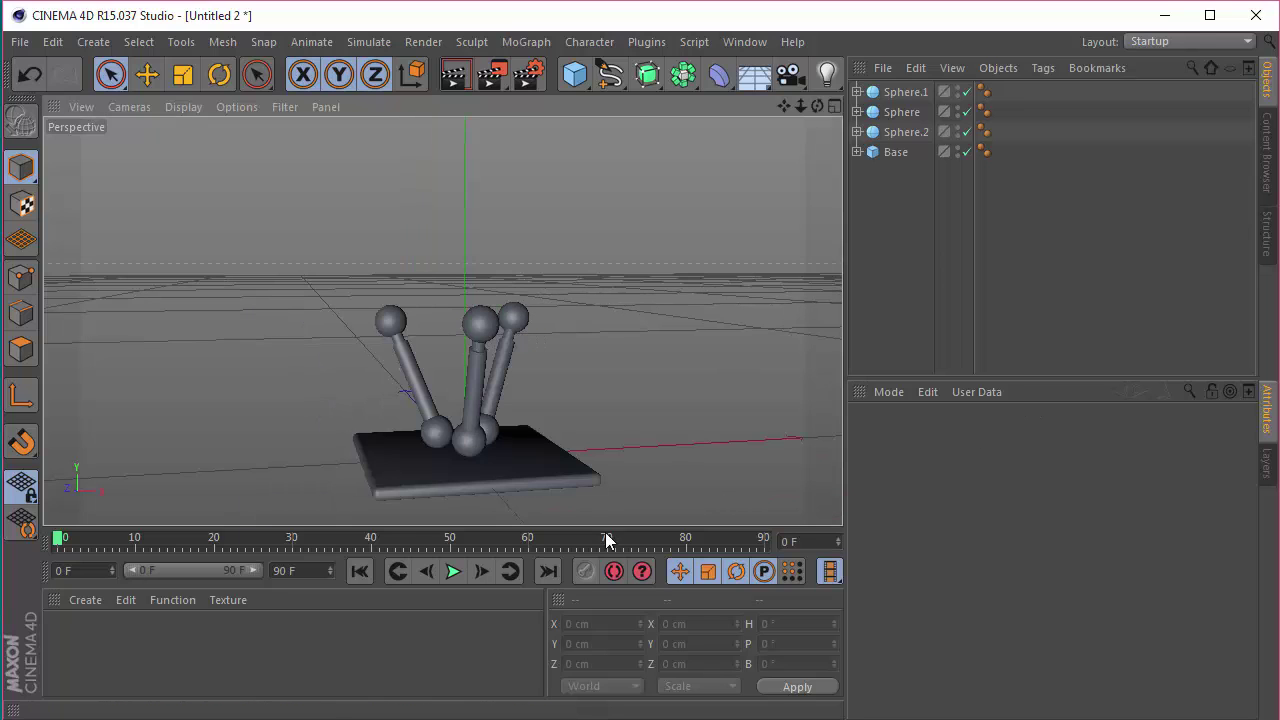
click(894, 153)
key(ctrl+c)
key(ctrl+v)
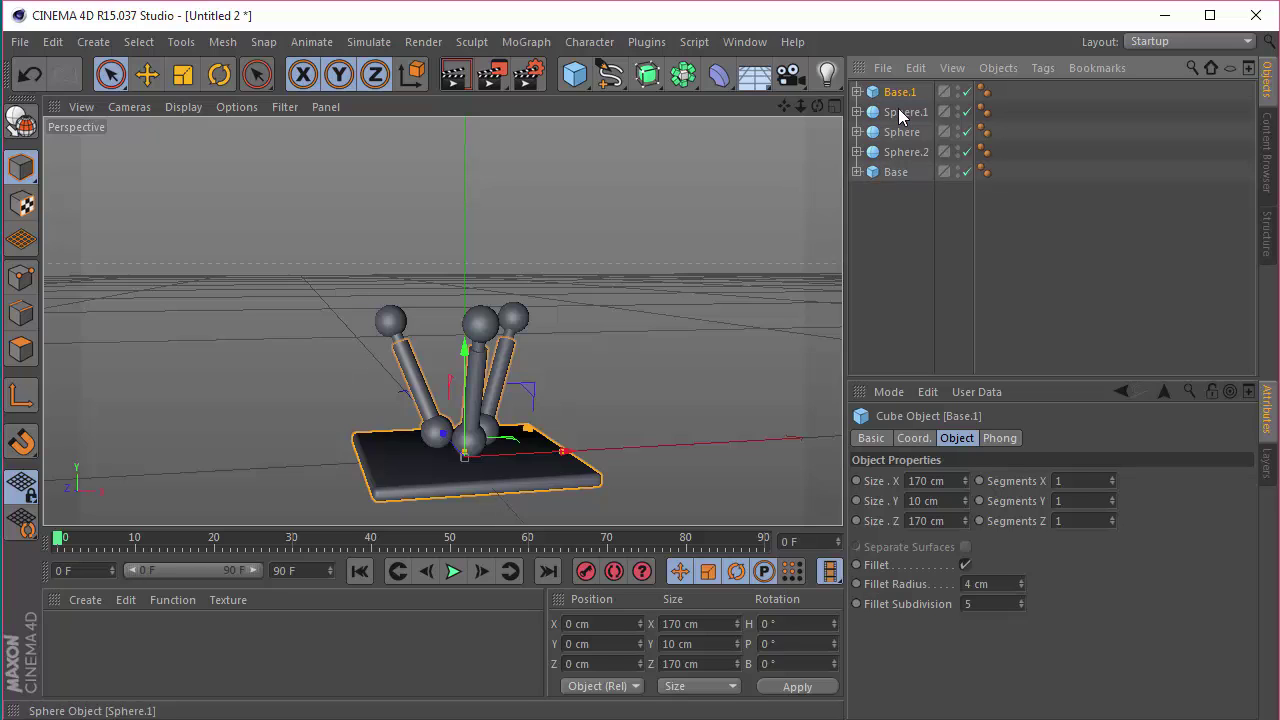
Delete the three sphere arms nested inside the duplicated base
click(899, 113)
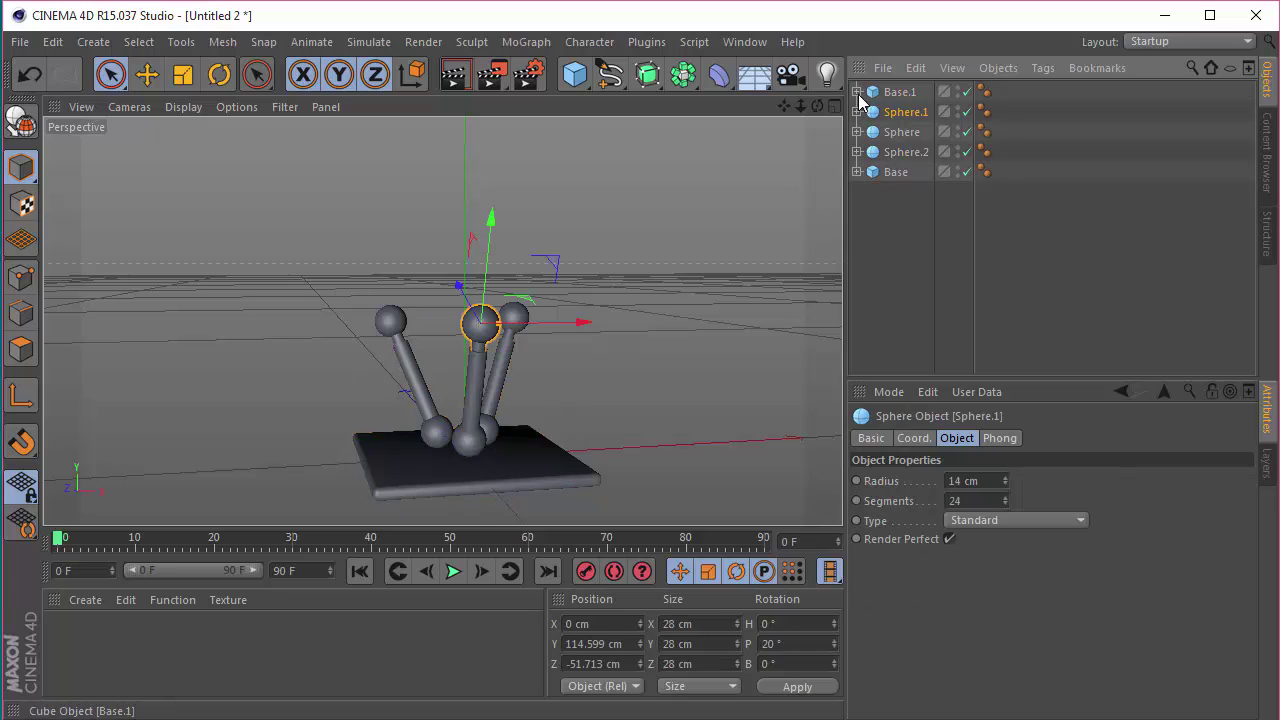
click(857, 92)
shift+click(904, 152)
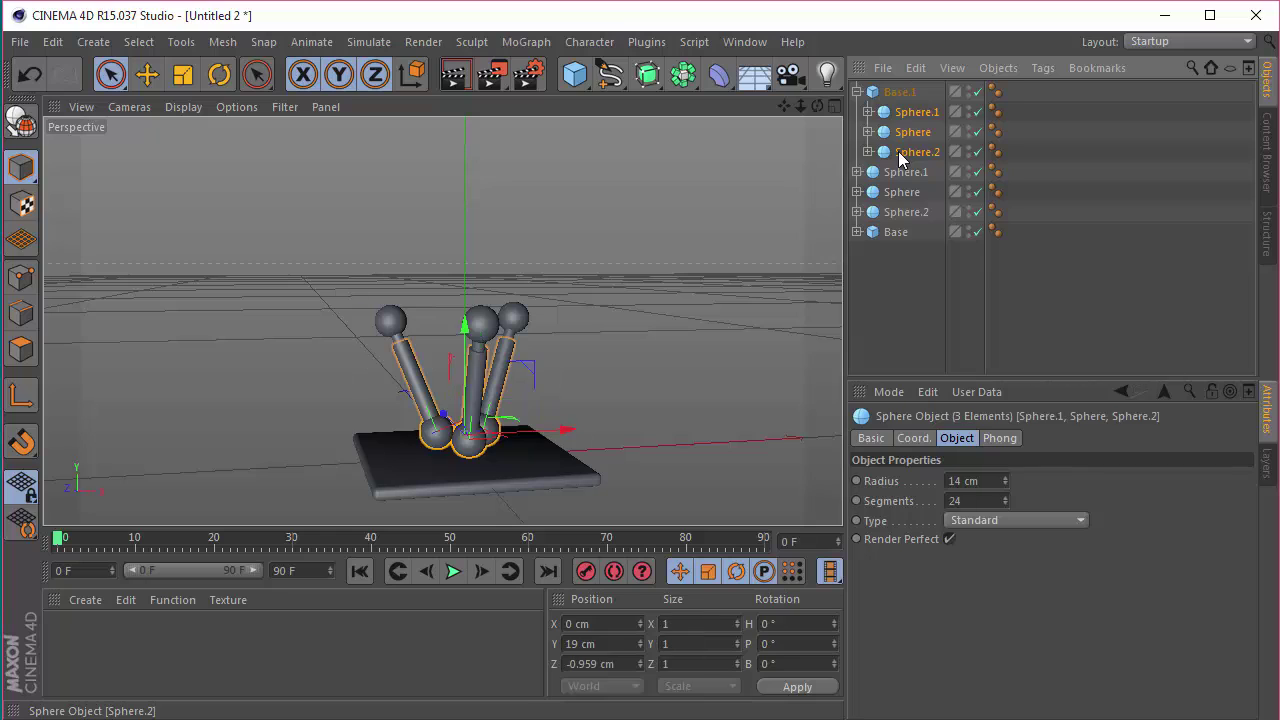
key(Delete)
Rename the duplicated base as Logo
click(900, 93)
double_click(900, 92)
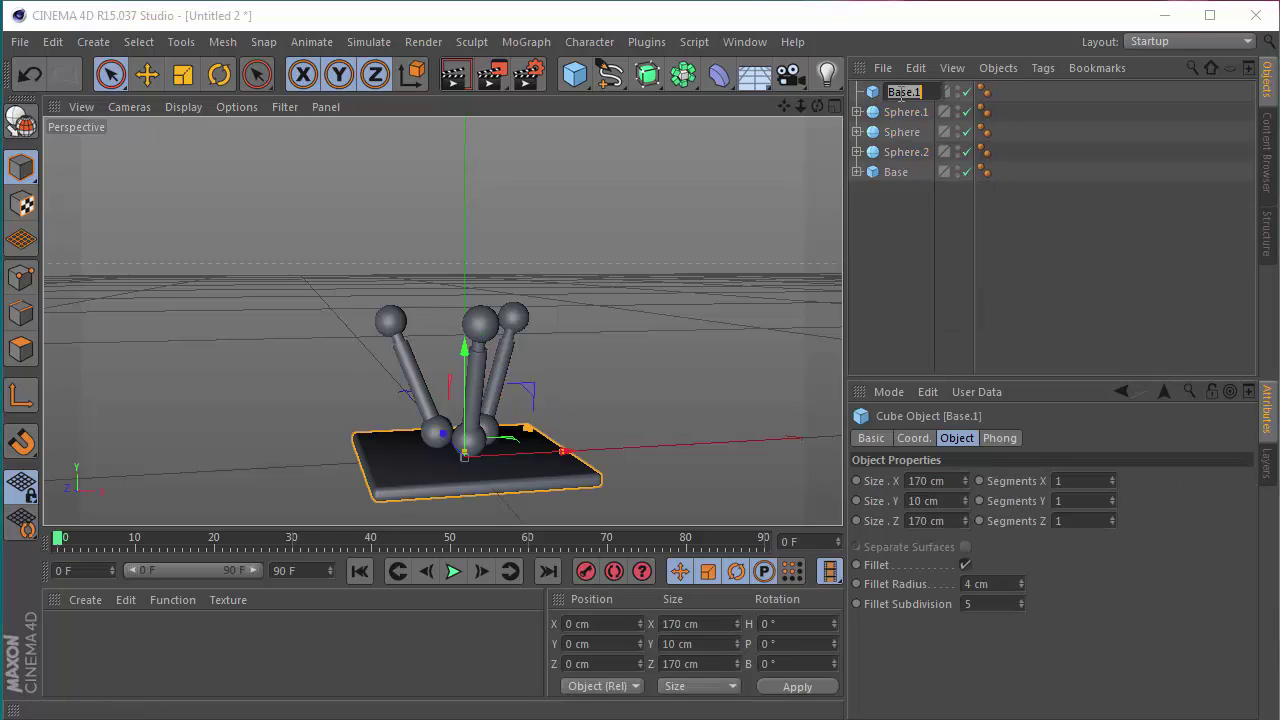
key(Return)
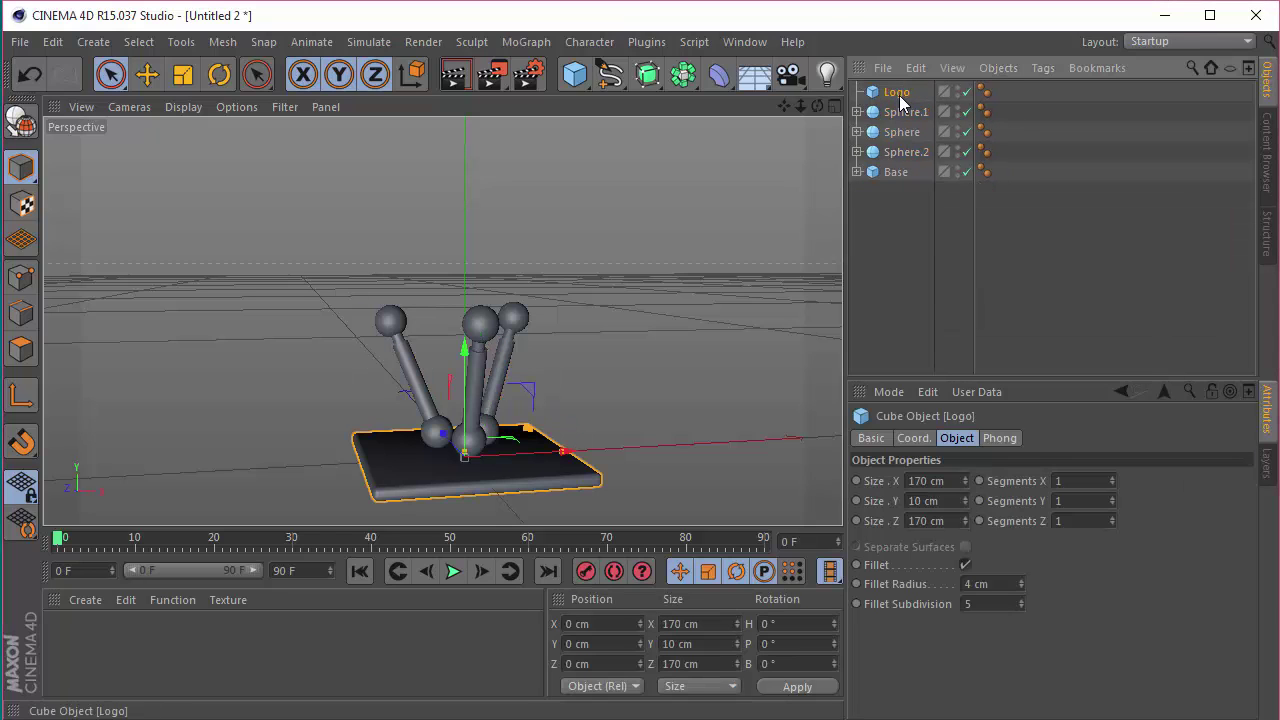
Resize the Logo cube to 200 cm in X, Y and Z
click(925, 501)
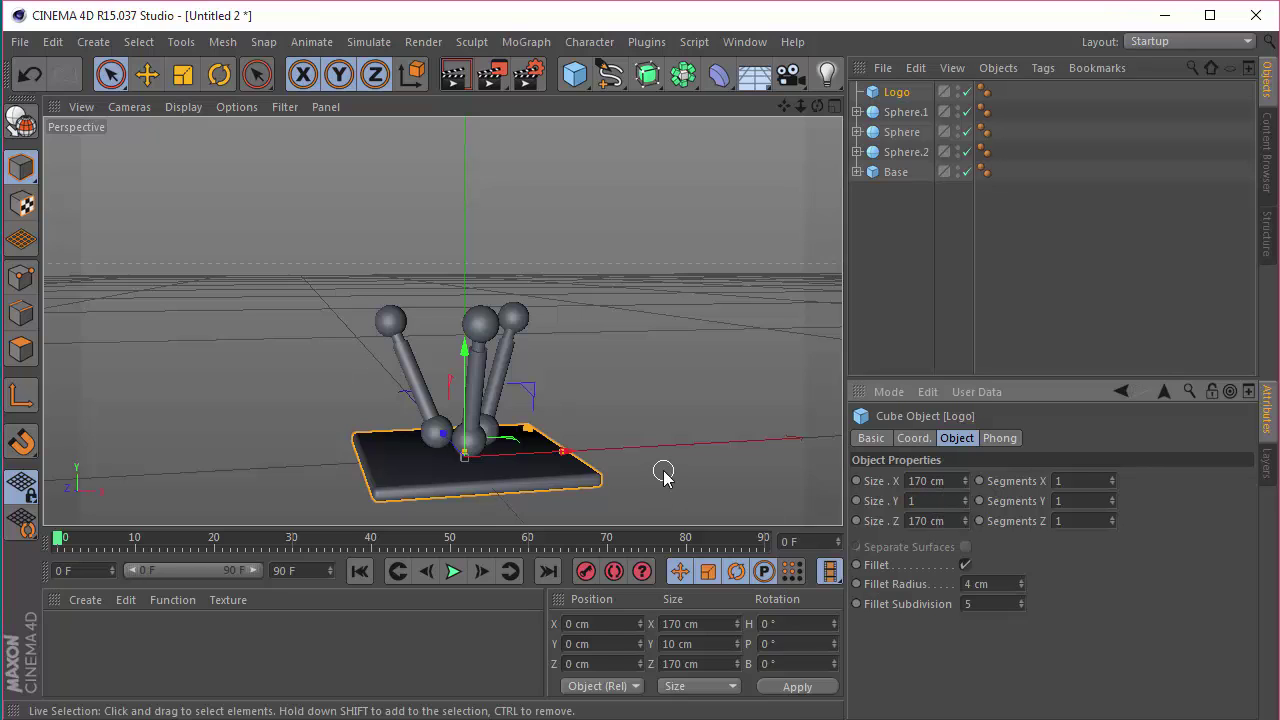
click(955, 480)
text(20)
key(Tab)
text(2)
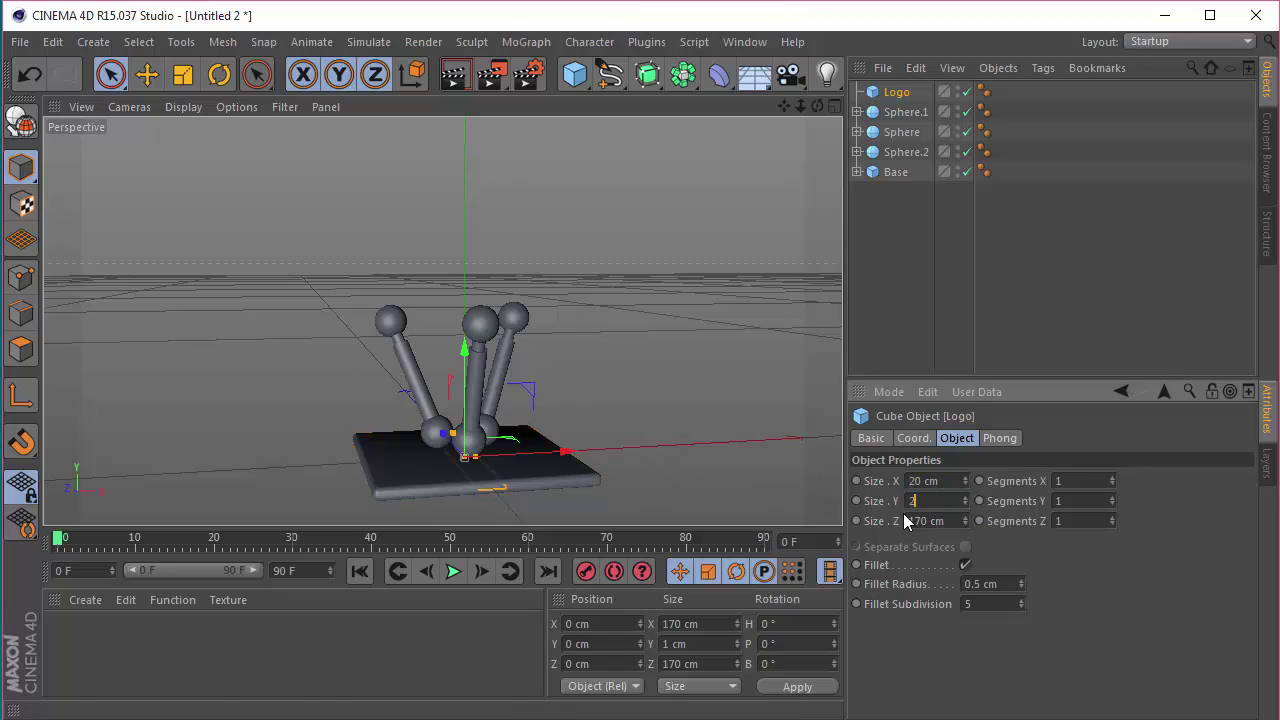
text(2)
double_click(951, 502)
text(200)
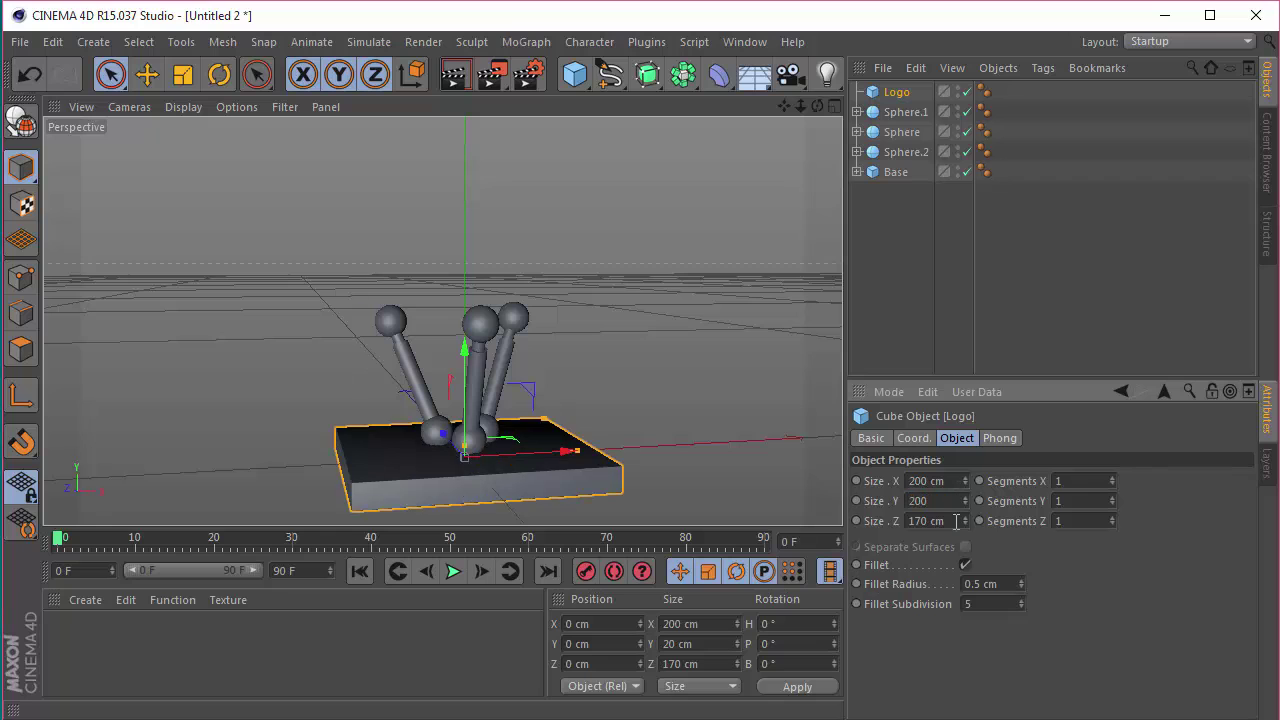
double_click(955, 521)
text(200)
key(Return)
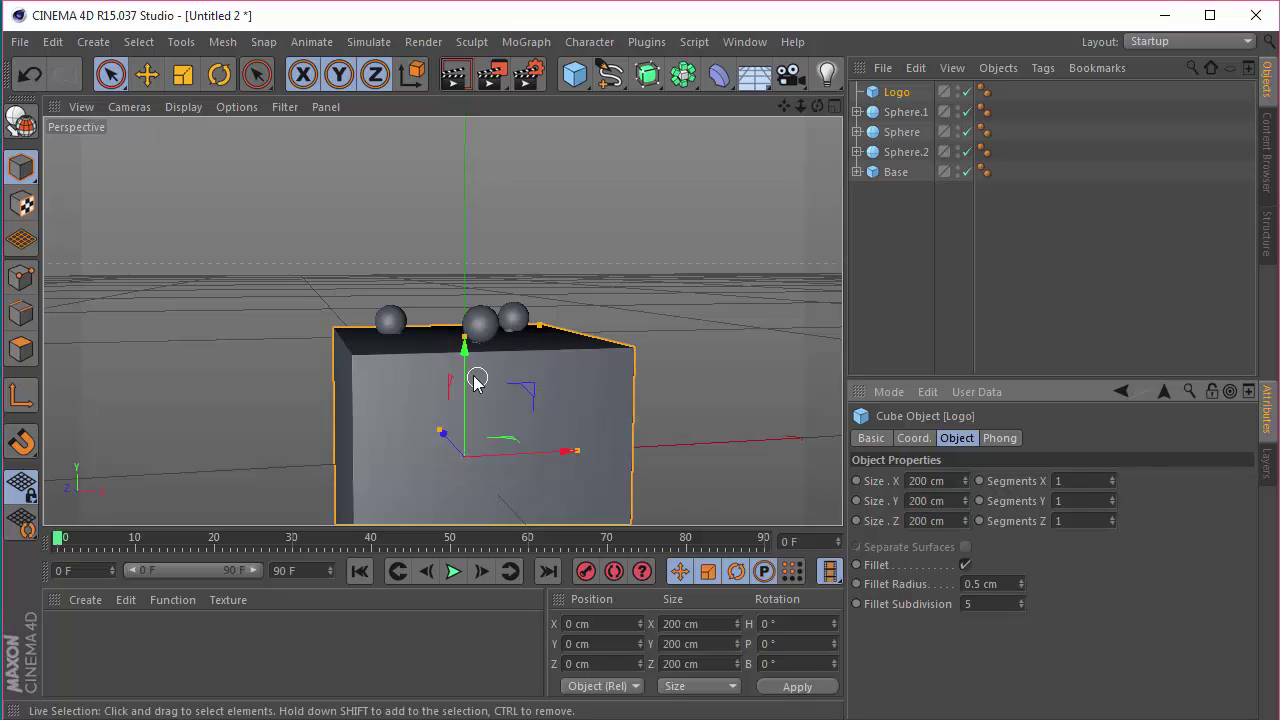
Raise the Logo cube about 225 cm onto the arms' upper spheres and set its fillet radius to 2 cm
drag(466, 372, 466, 60)
drag(490, 318, 490, 334)
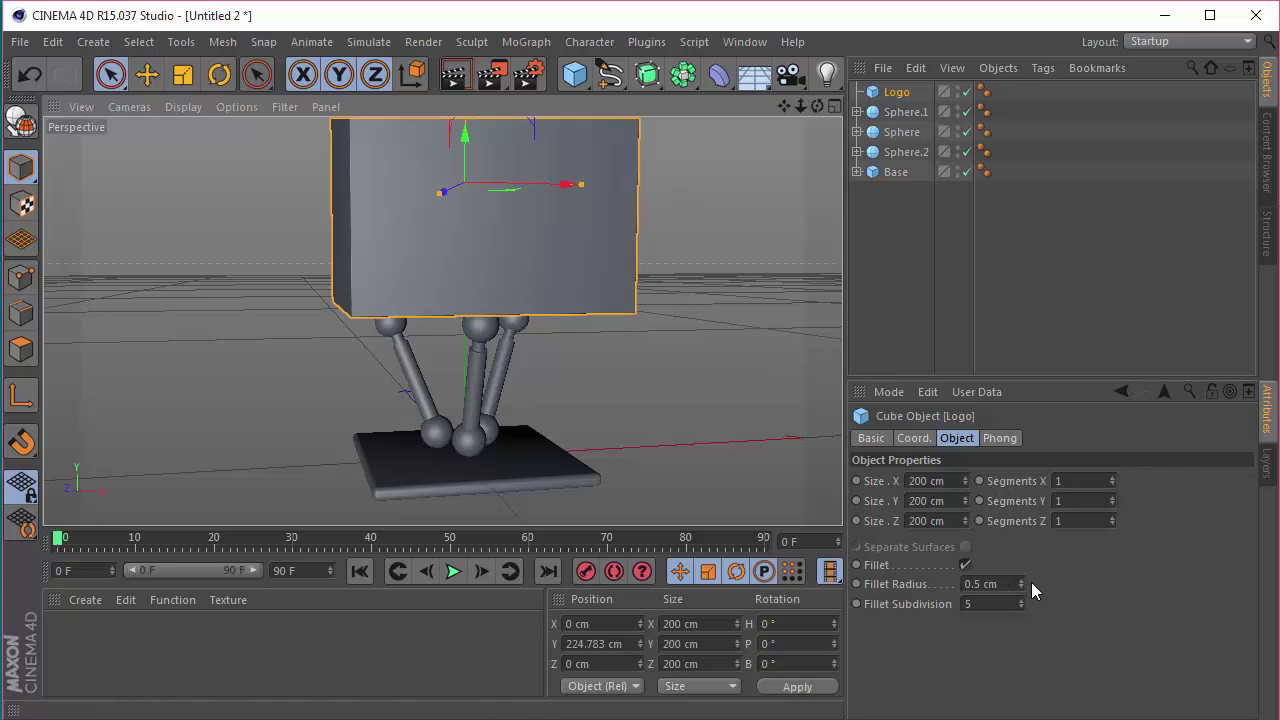
click(1005, 583)
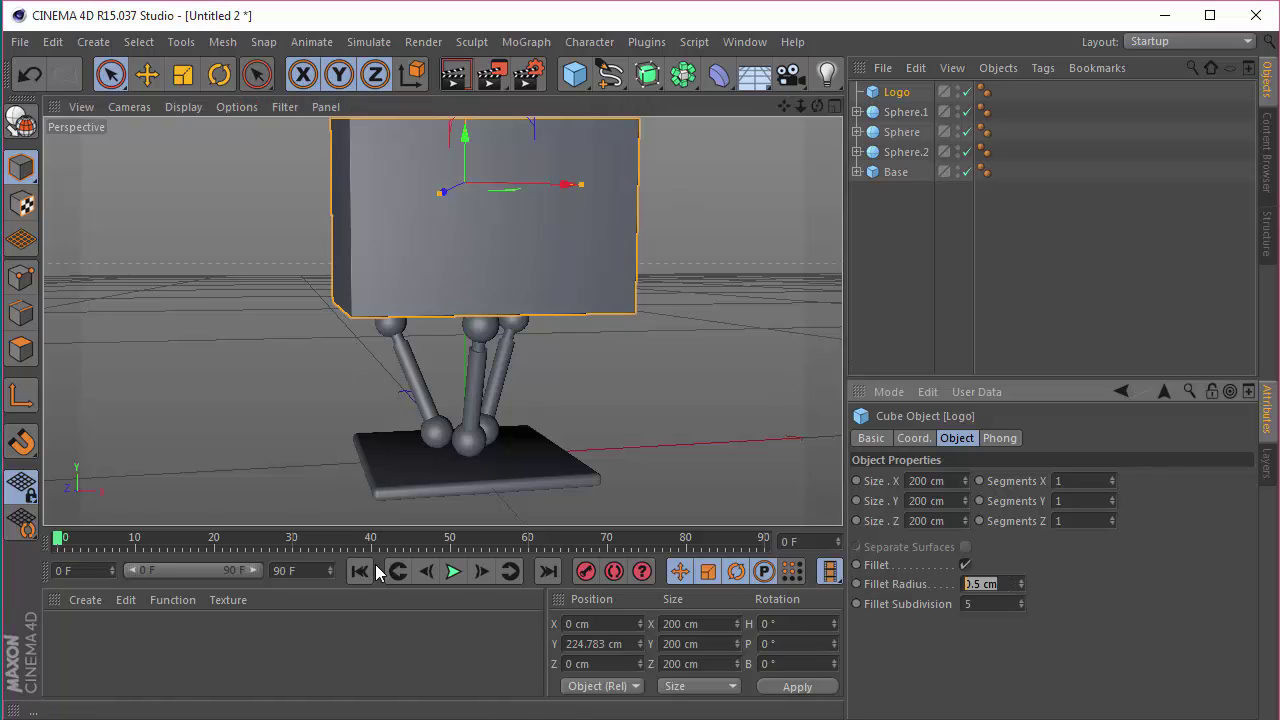
click(966, 290)
drag(784, 106, 443, 323)
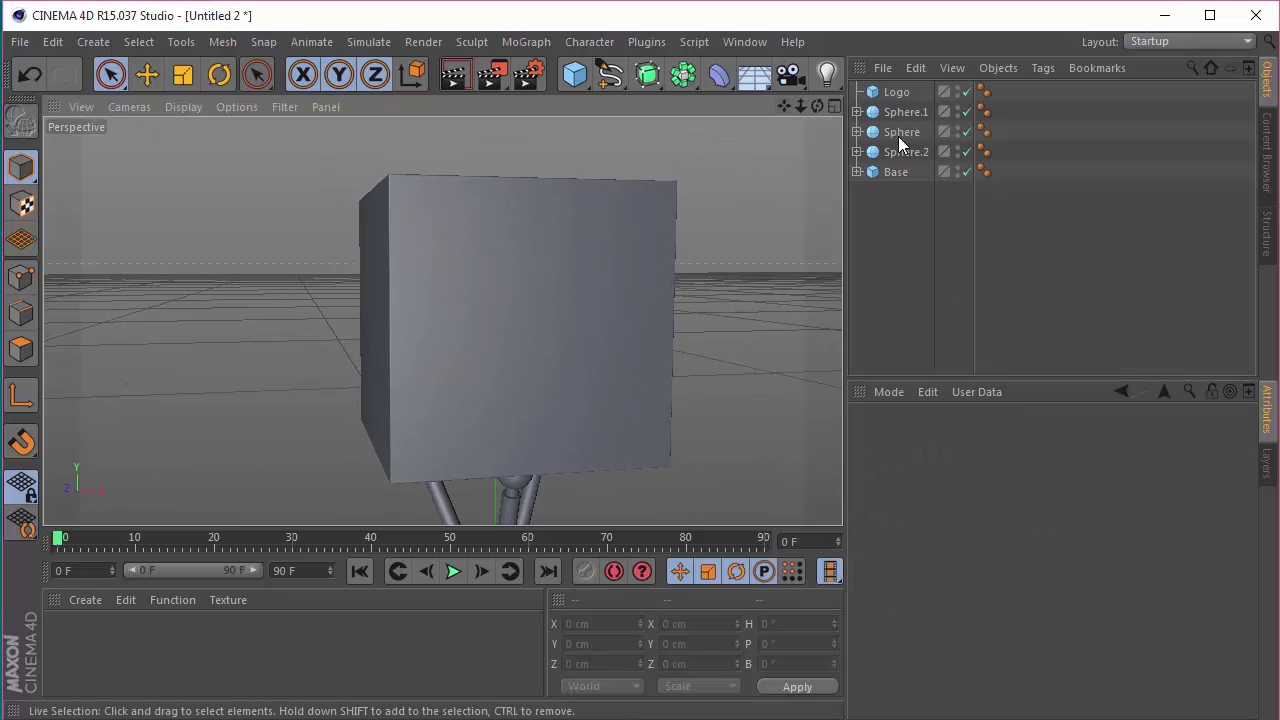
click(896, 91)
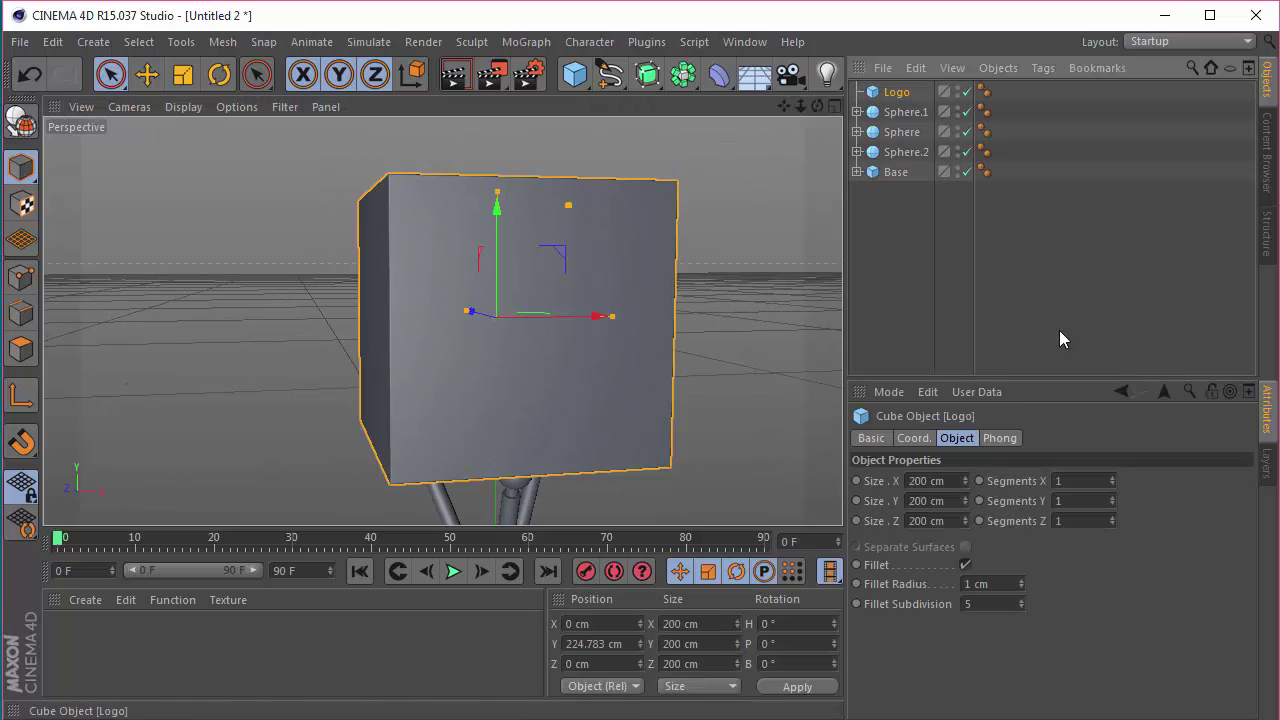
click(891, 294)
drag(815, 104, 441, 320)
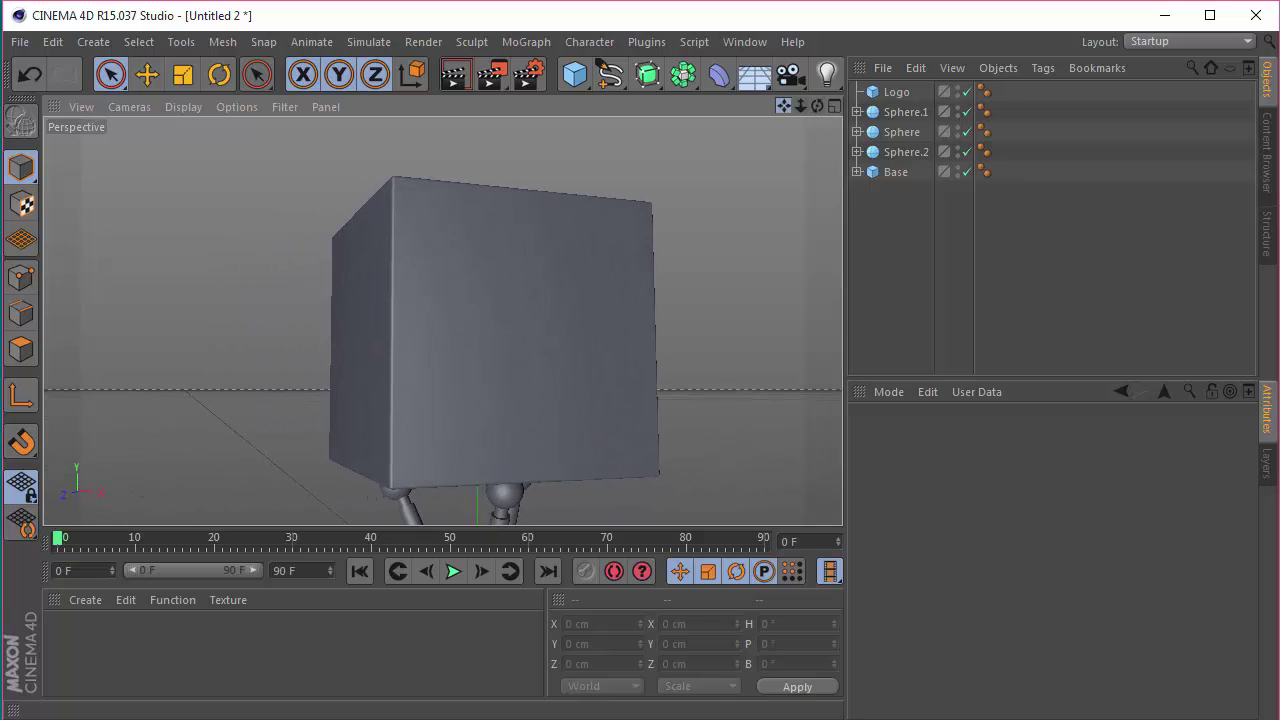
Nudge the upper ball named Sphere slightly up its tilted axis toward the underside of the Logo cube
scroll(491, 400, up, 8)
click(457, 383)
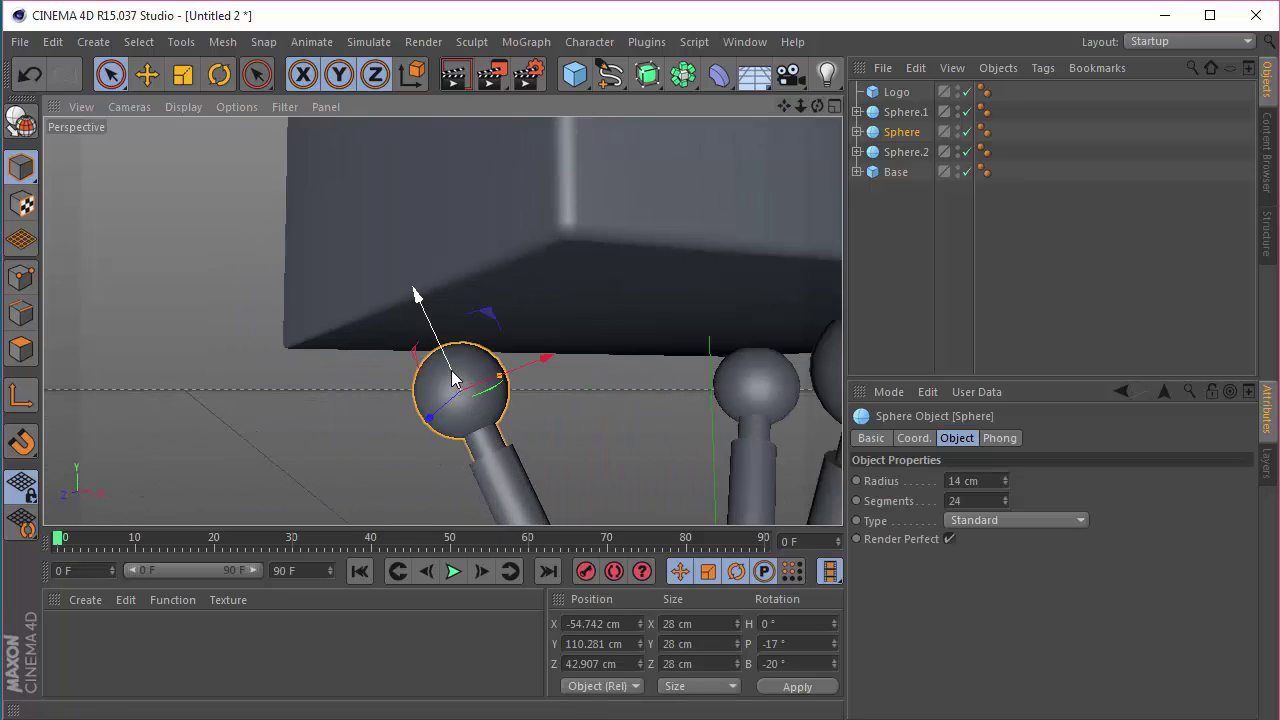
drag(452, 371, 448, 367)
click(905, 275)
scroll(660, 220, down, 2)
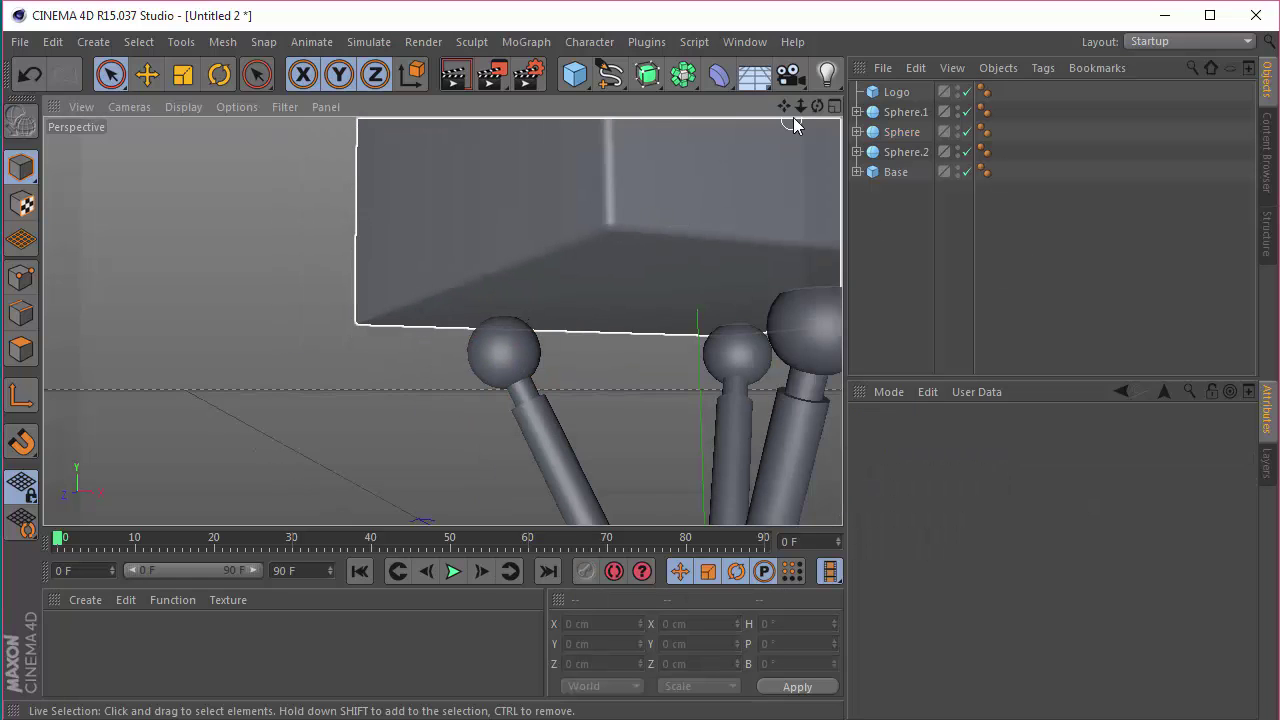
scroll(786, 123, down, 4)
drag(817, 106, 443, 323)
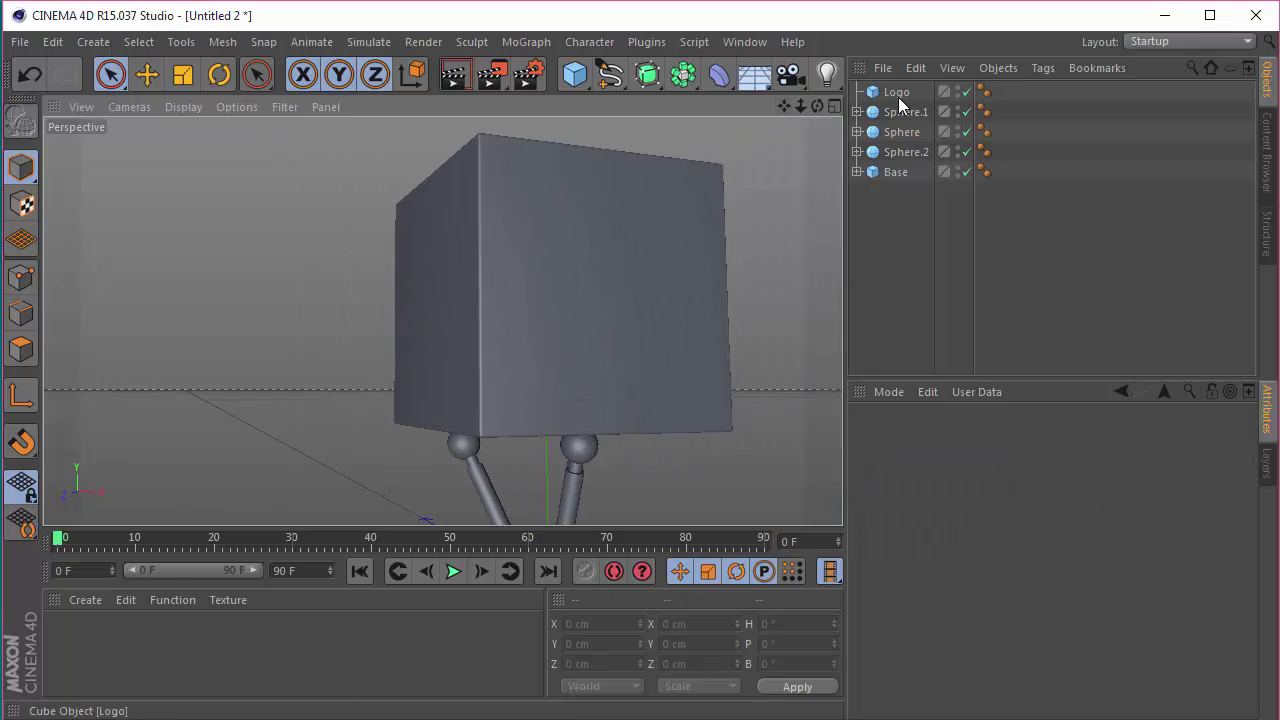
Duplicate the Logo cube and set the copy's size to 180 cm in X, Y and Z
ctrl+drag(899, 104, 897, 117)
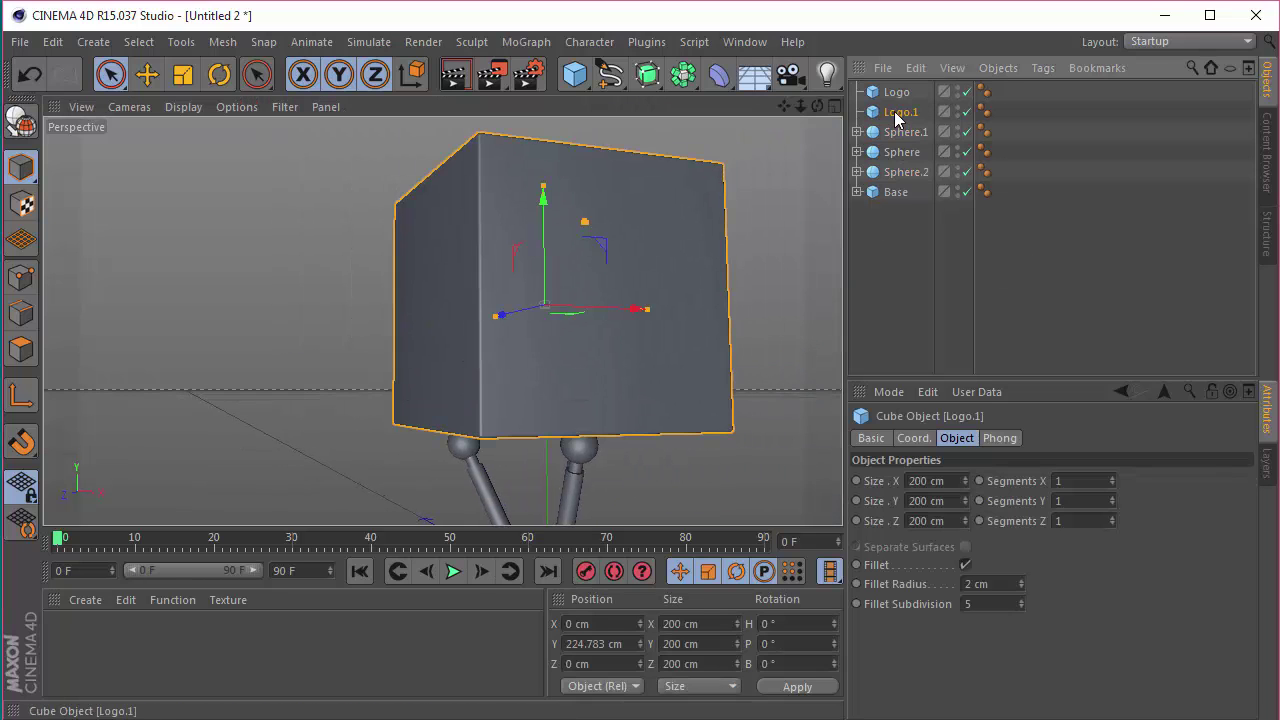
click(957, 481)
text(180)
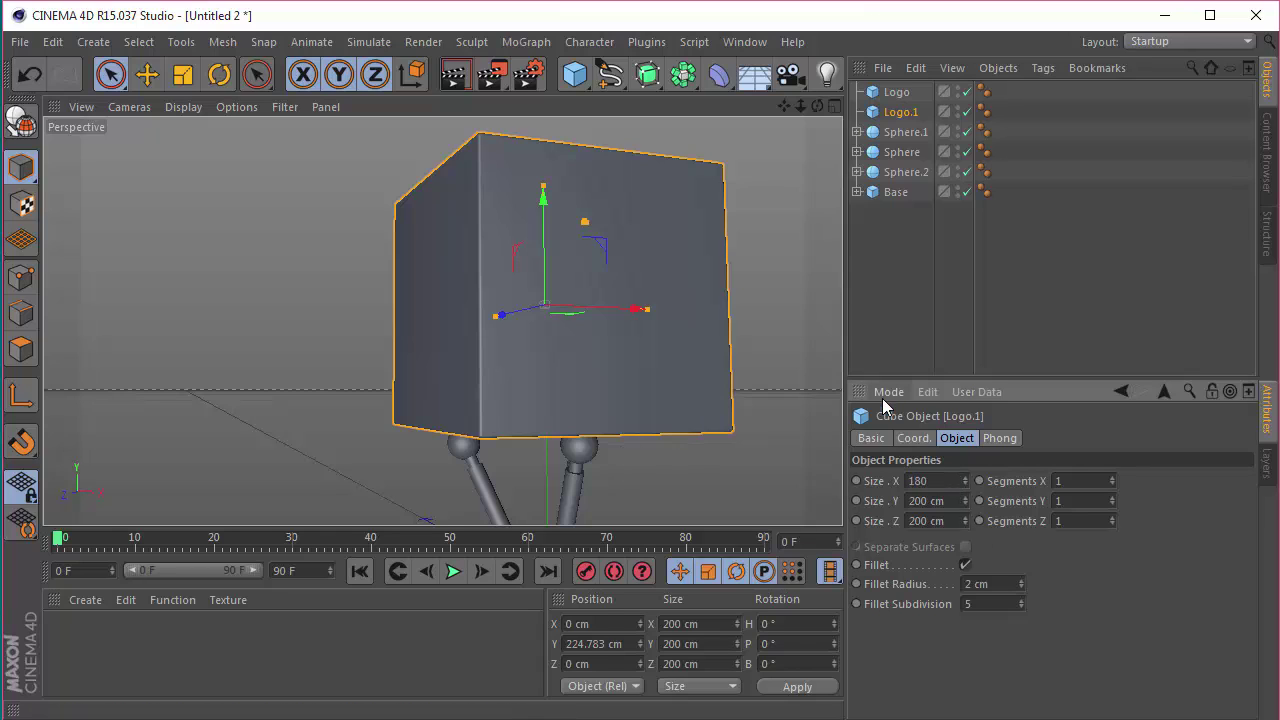
key(Tab)
text(180)
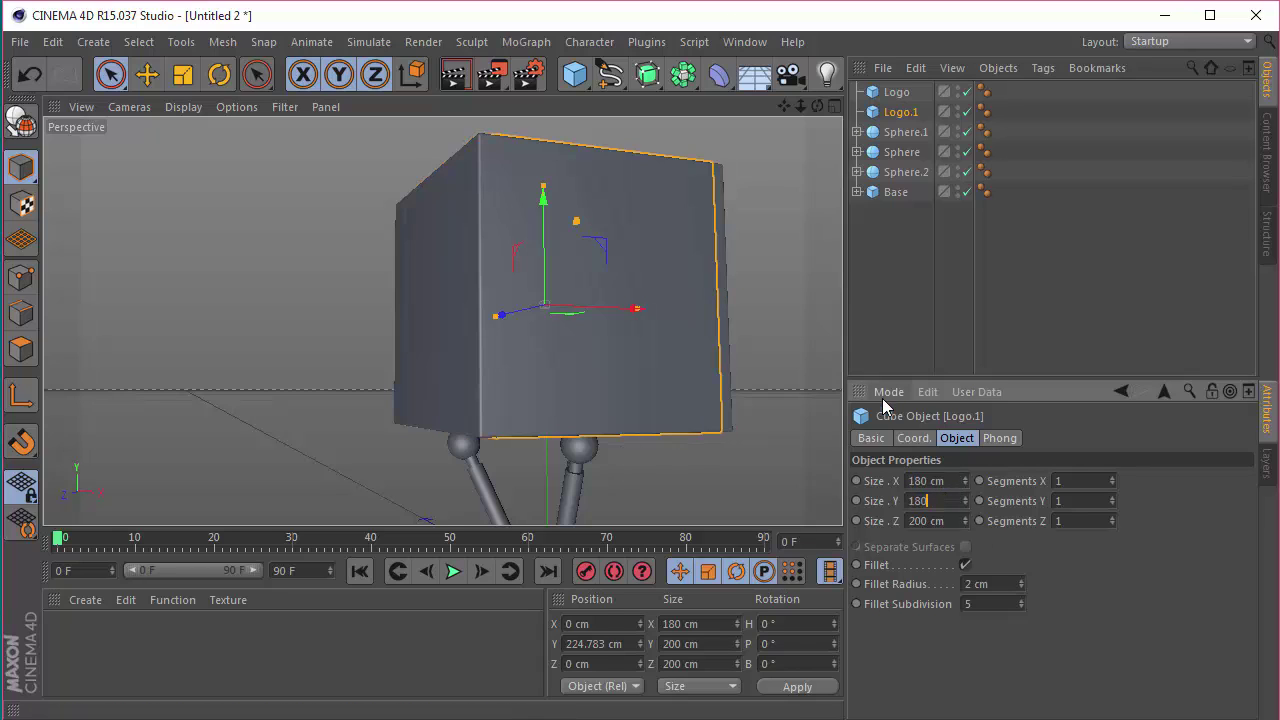
key(Tab)
text(180)
key(Return)
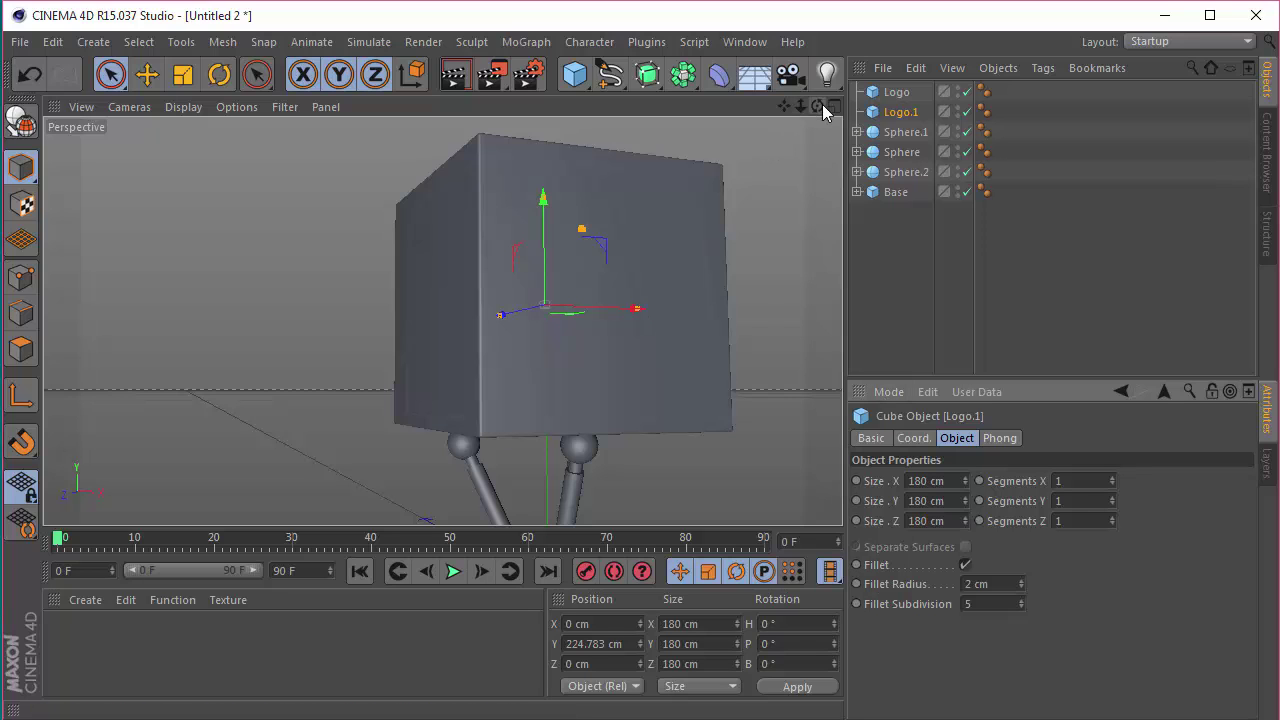
Lengthen the Logo copy to about 226 cm in Z and set its X and Y sizes to 170 cm
drag(817, 106, 441, 320)
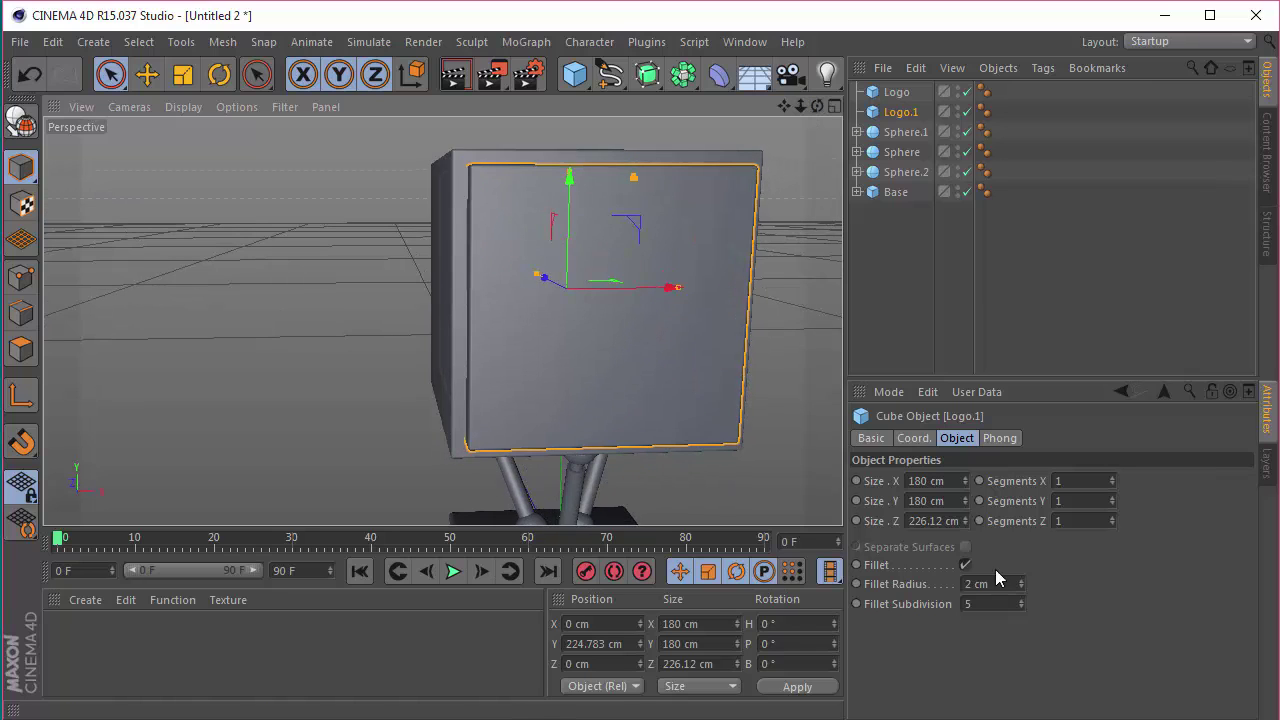
click(947, 484)
text(17)
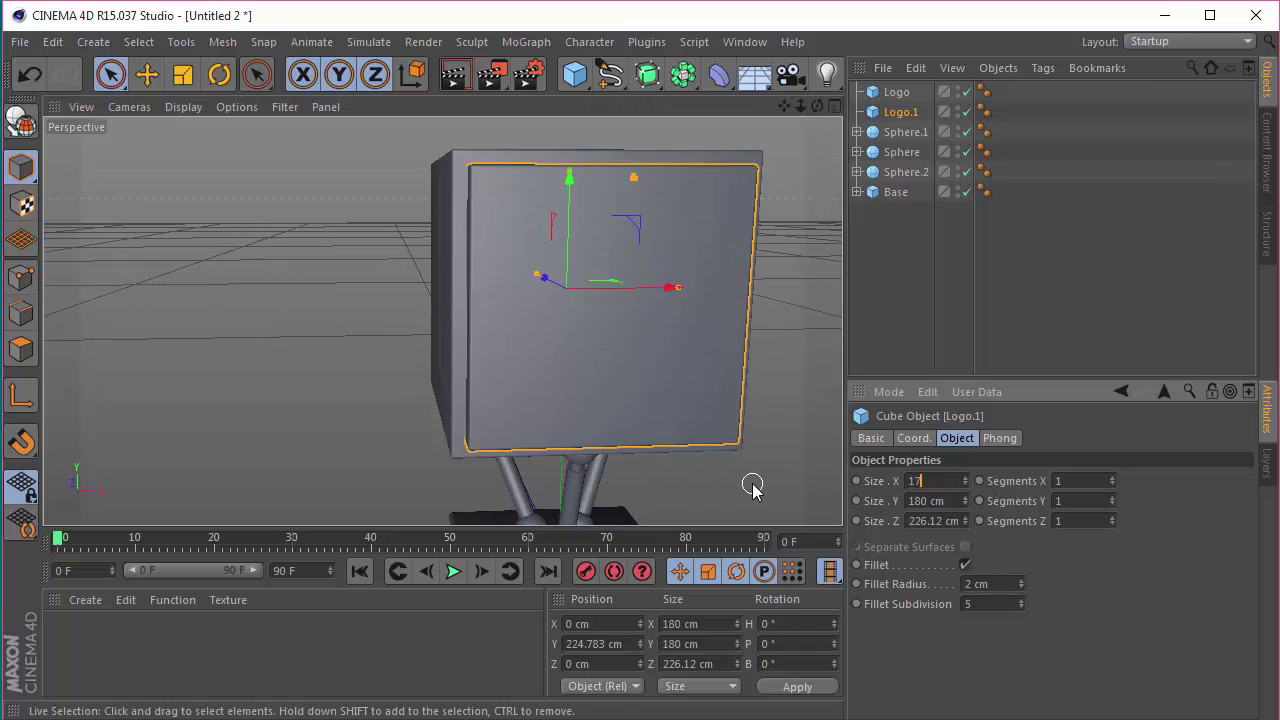
text(0)
key(Tab)
key(Tab)
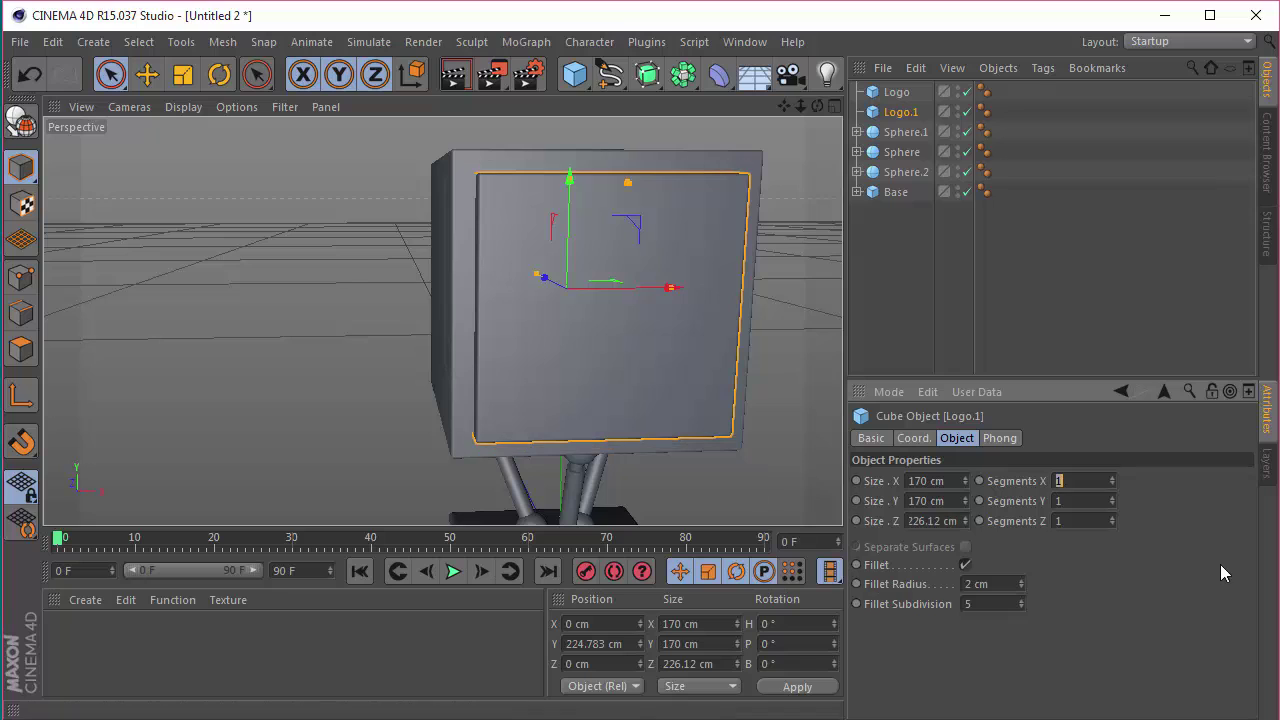
Add a Boole object and nest both Logo cubes in it so the copy is subtracted from the outer cube
click(678, 80)
drag(678, 85, 1040, 100)
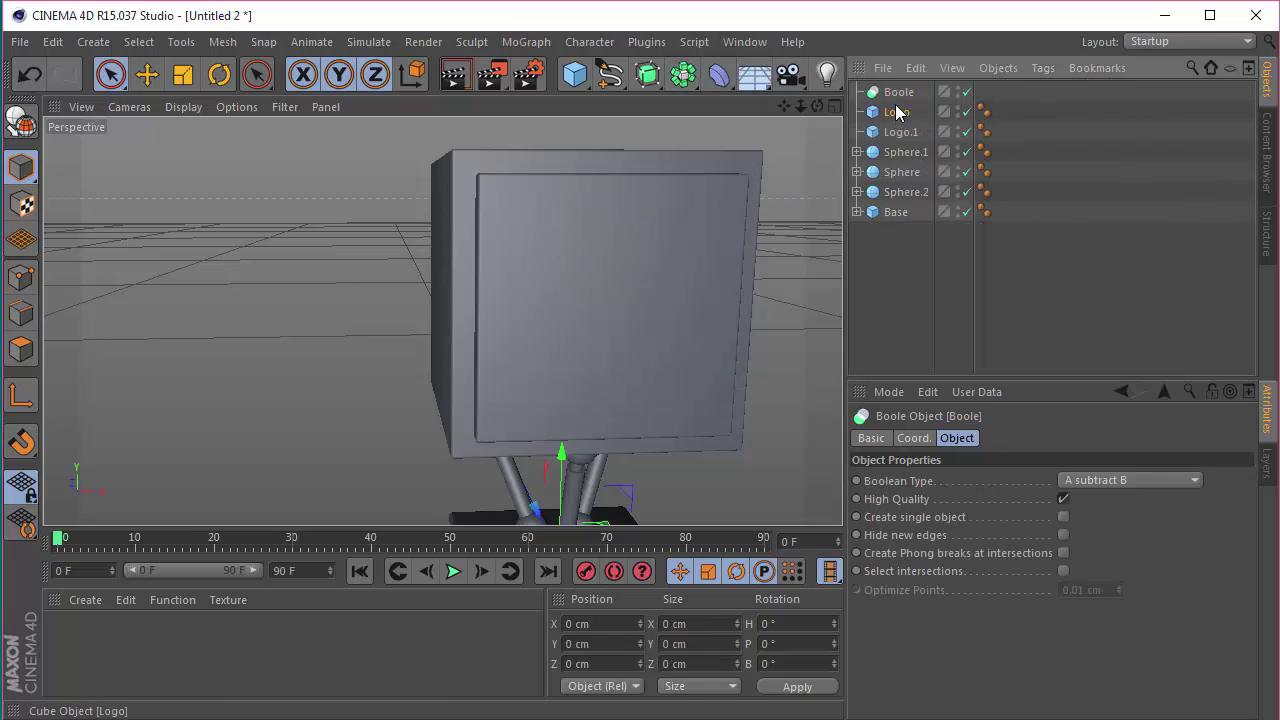
mouse_move(900, 112)
mouse_down()
mouse_move(899, 92)
mouse_move(913, 122)
mouse_up()
click(916, 252)
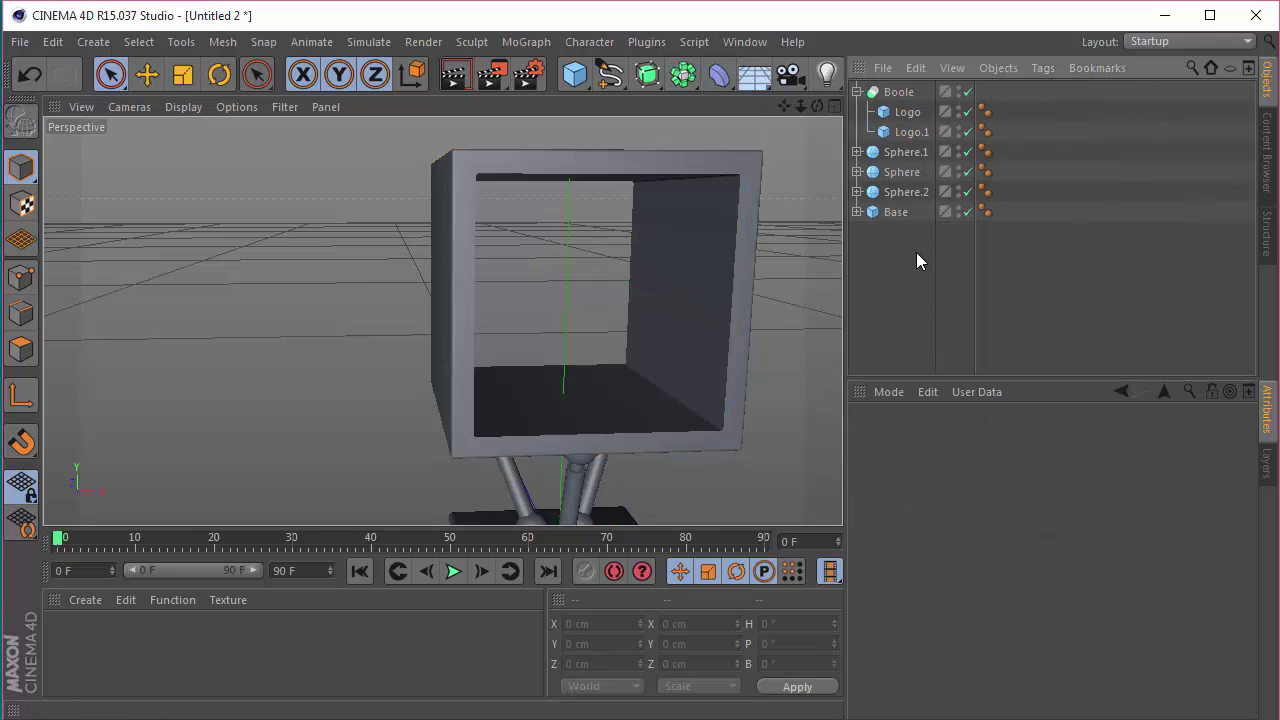
drag(818, 106, 441, 320)
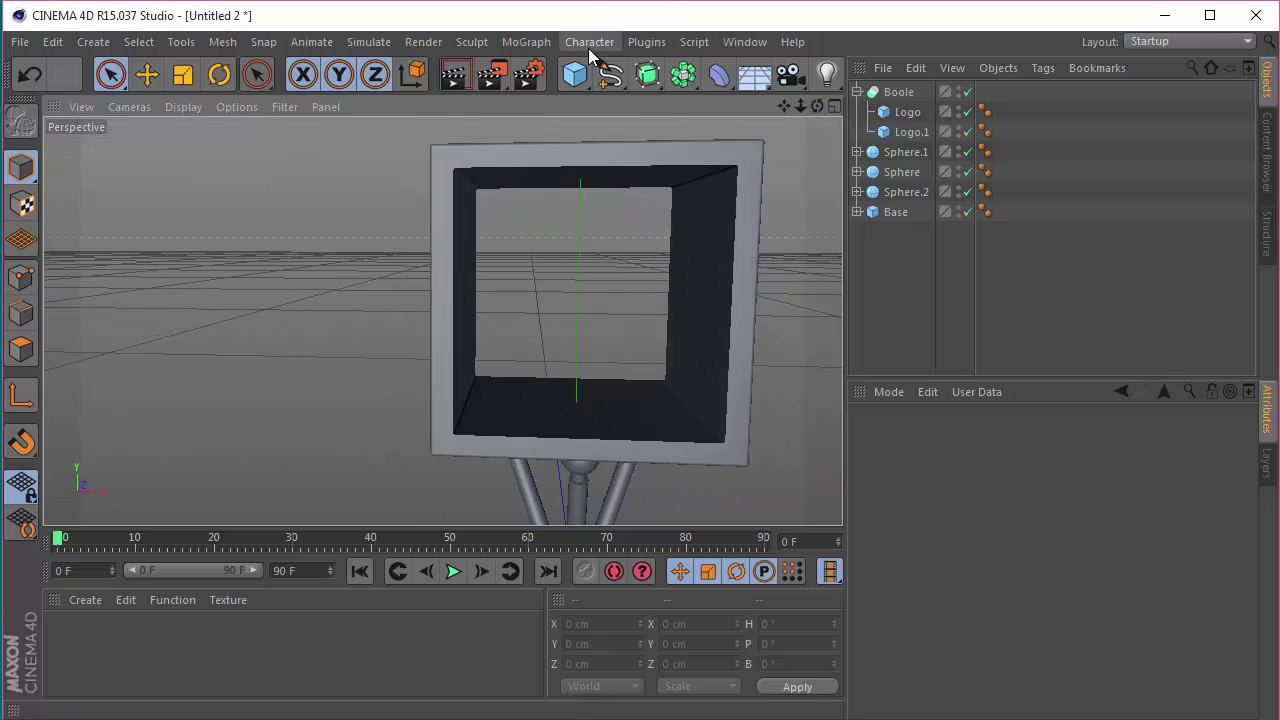
Add a MoText object reading DC and set its font to TypoGraphica
click(527, 42)
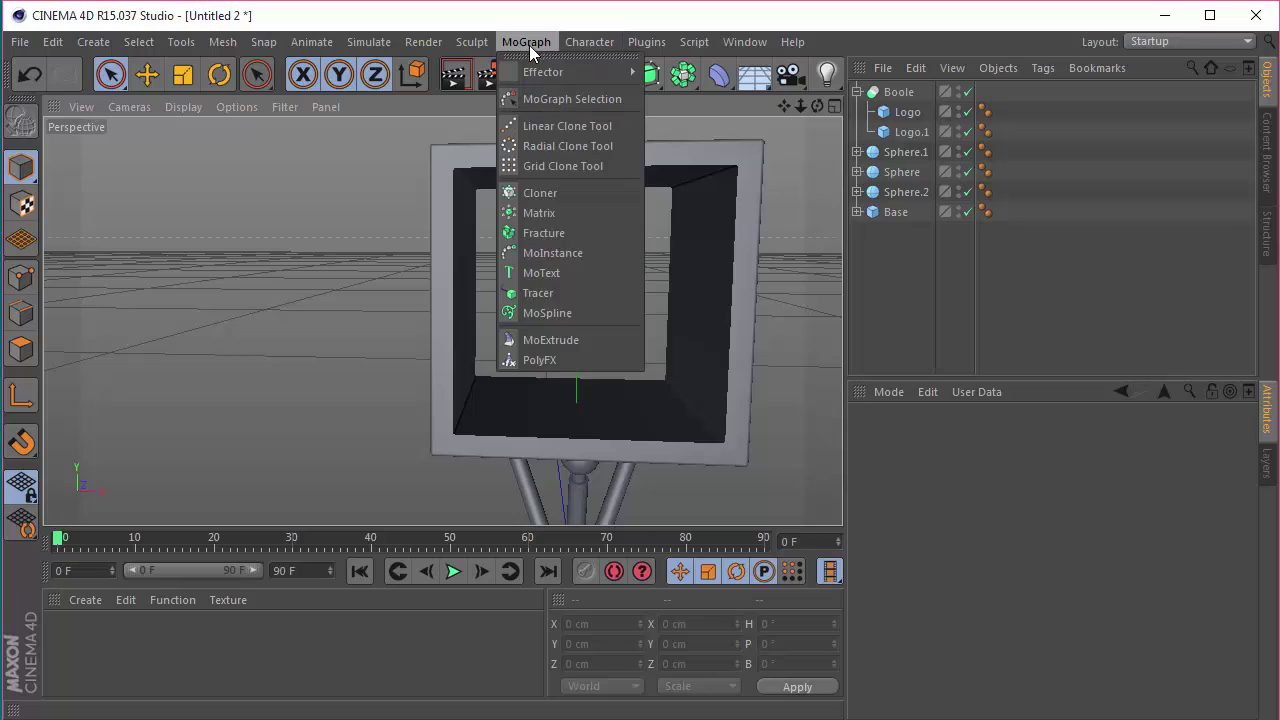
click(562, 275)
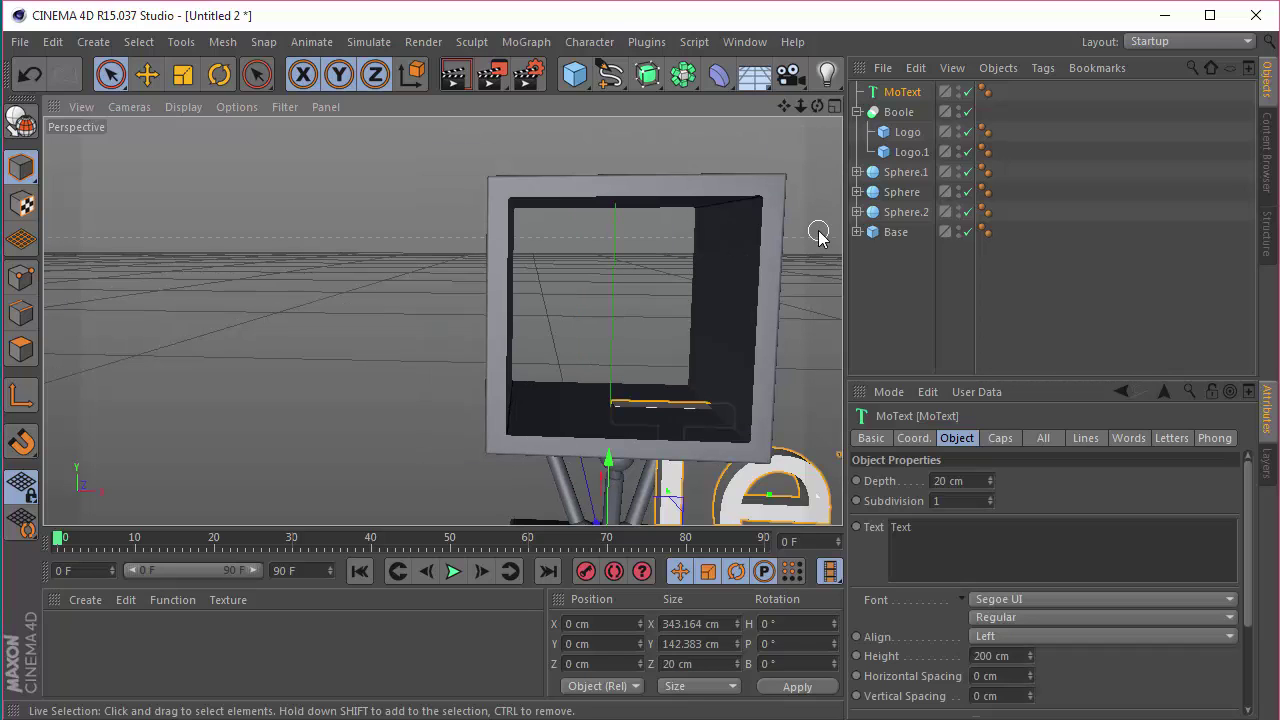
click(948, 527)
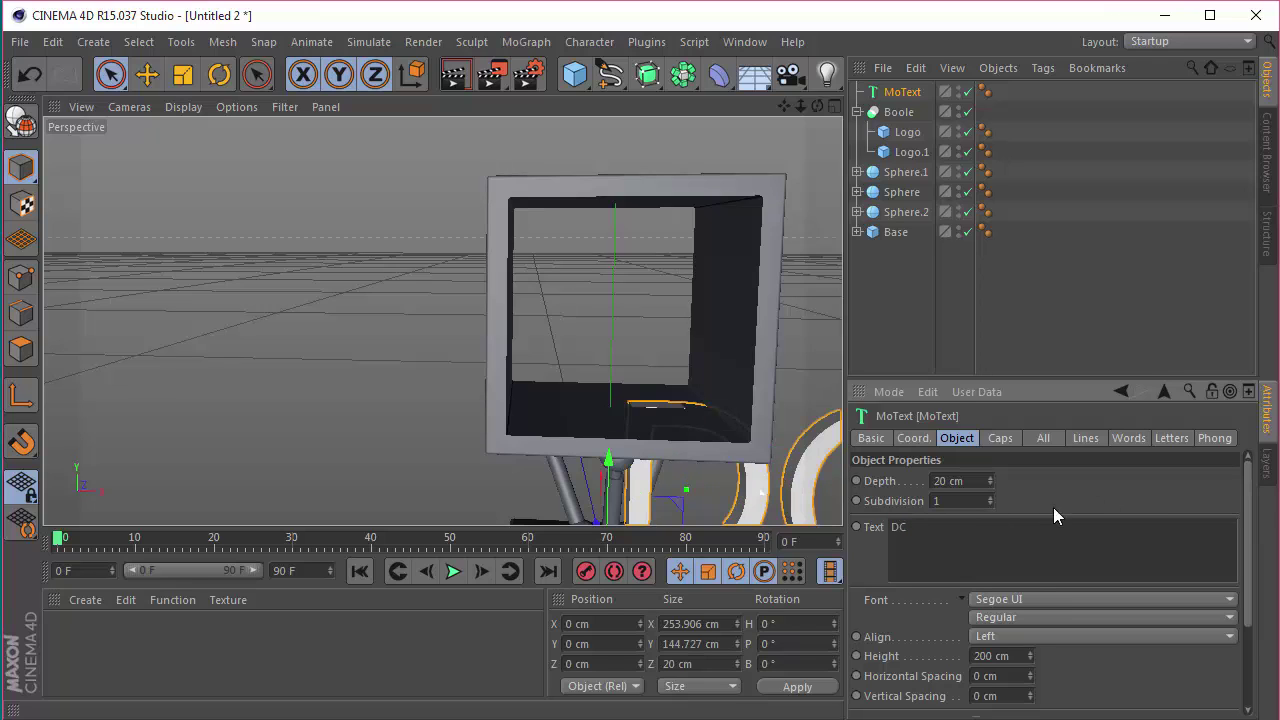
click(1018, 598)
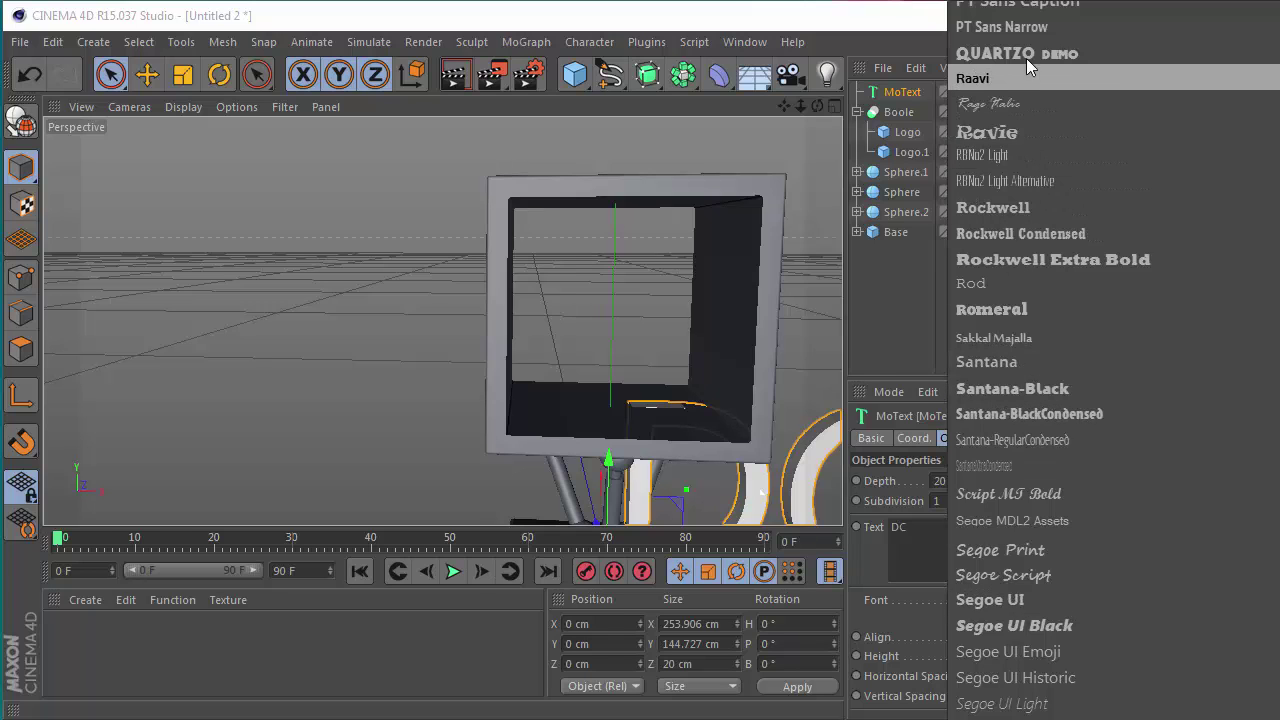
scroll(1038, 586, down, 10)
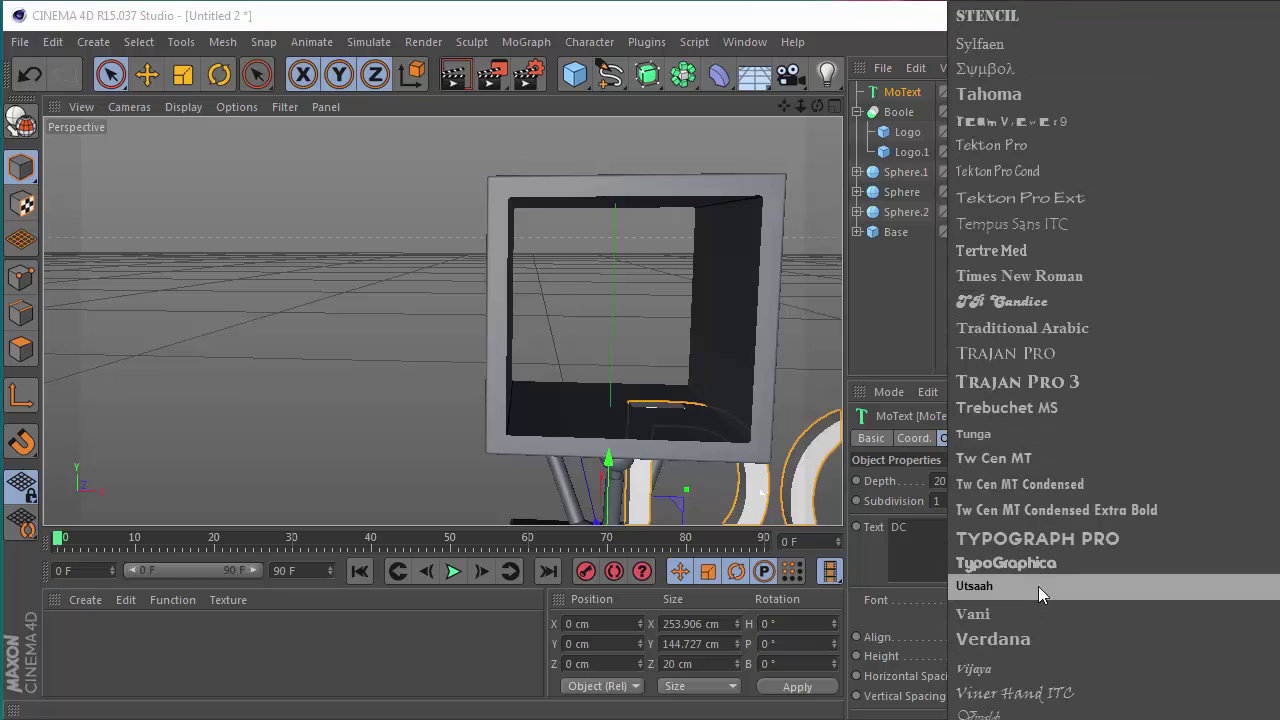
click(1046, 561)
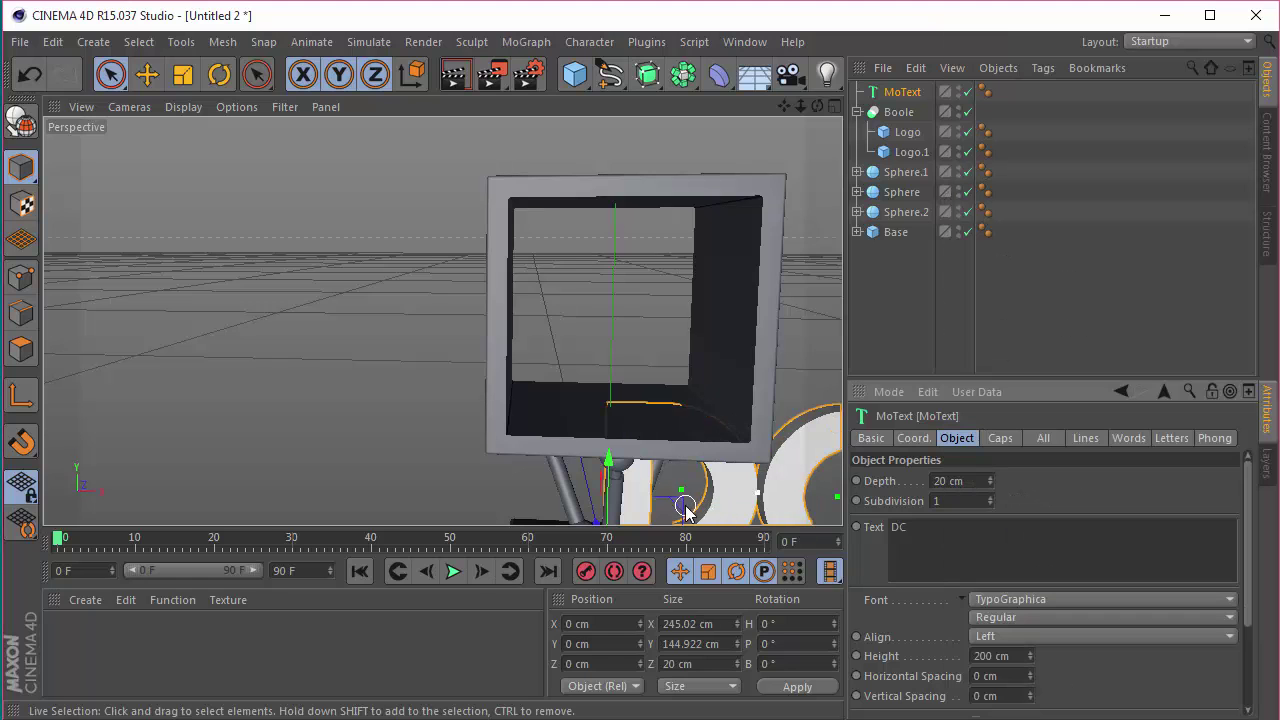
Raise the DC text about 148 cm to the hollow cube's opening and bring up the full-size front view
drag(611, 480, 617, 312)
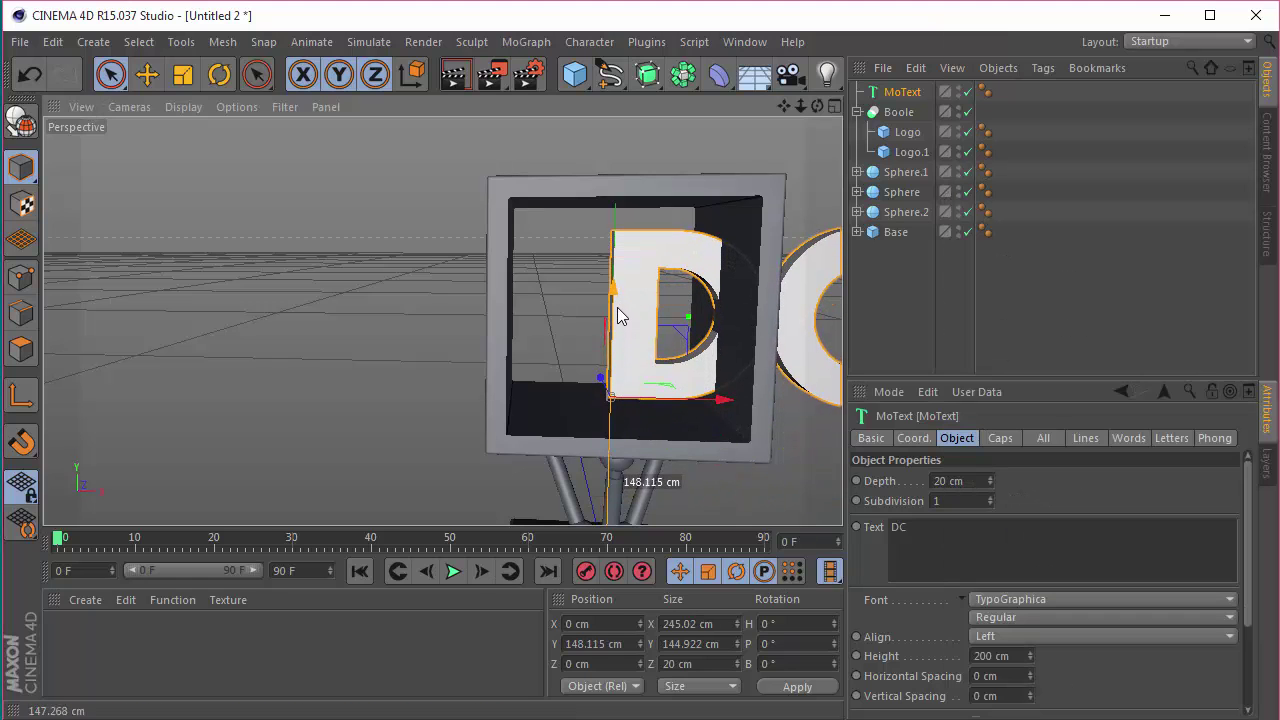
click(834, 106)
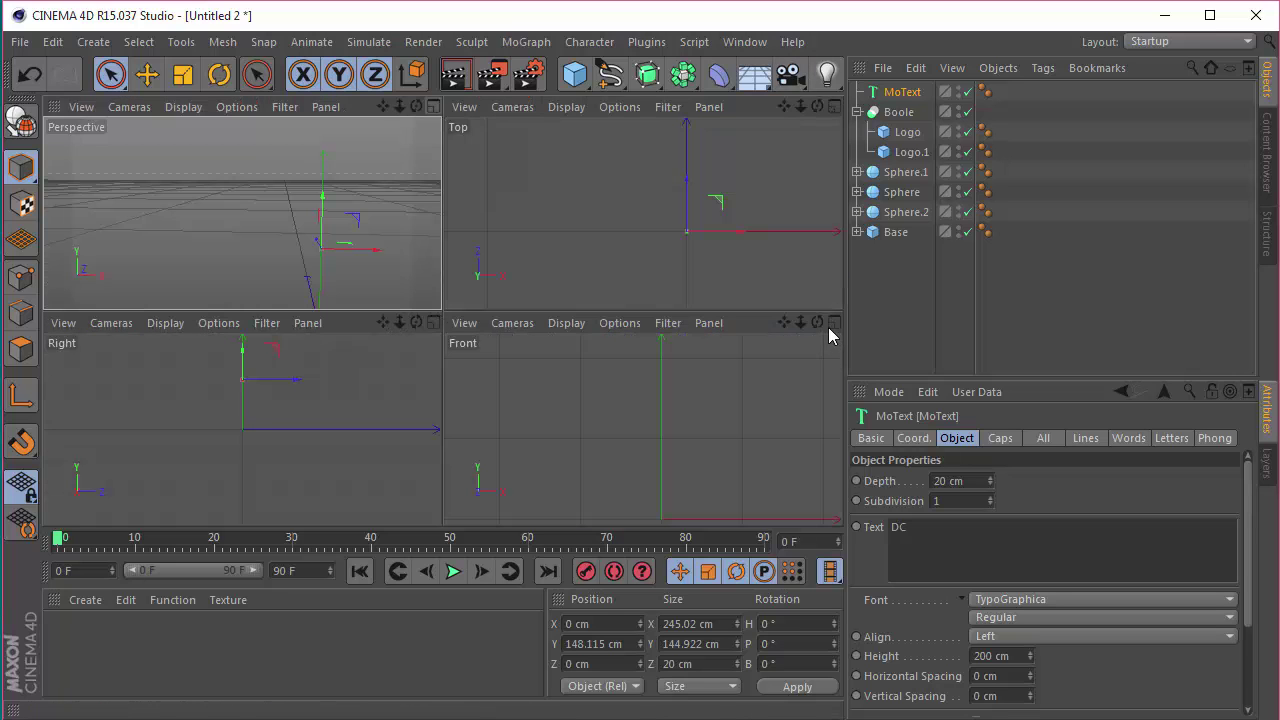
click(833, 323)
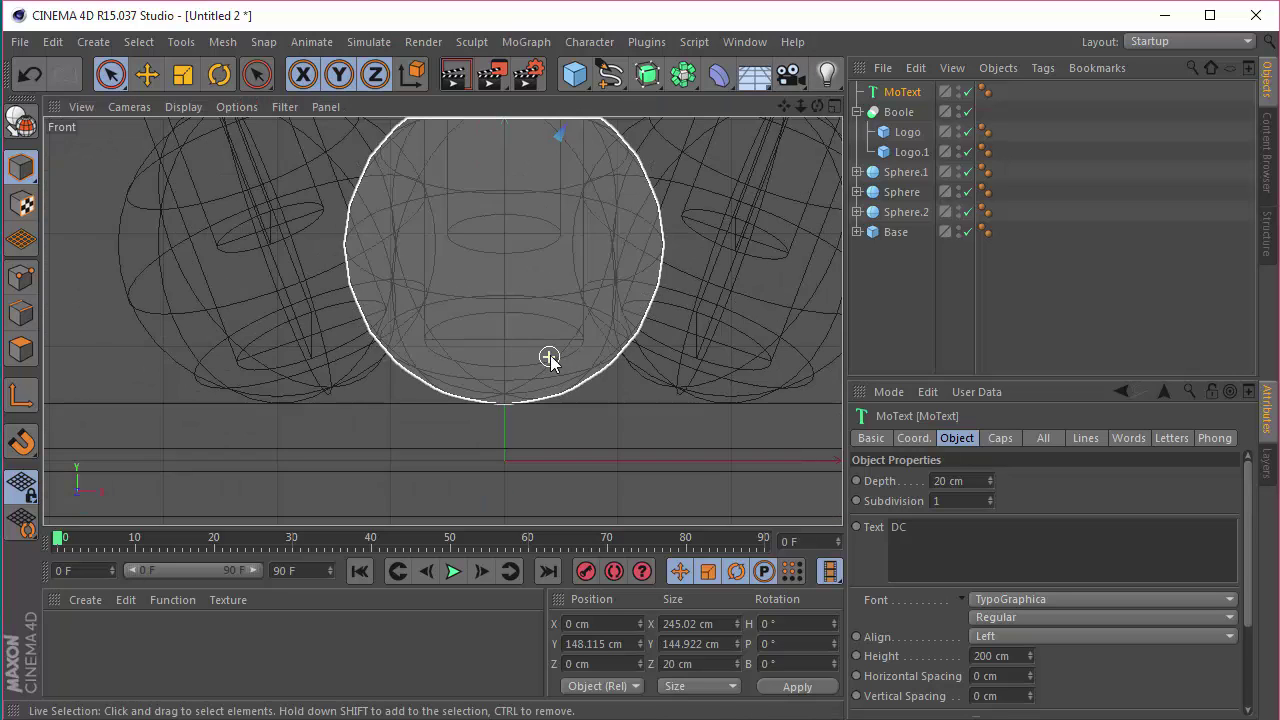
Set the DC text's alignment to Middle and raise it to about 157 cm in Y
scroll(549, 357, down, 3)
scroll(443, 323, up, 8)
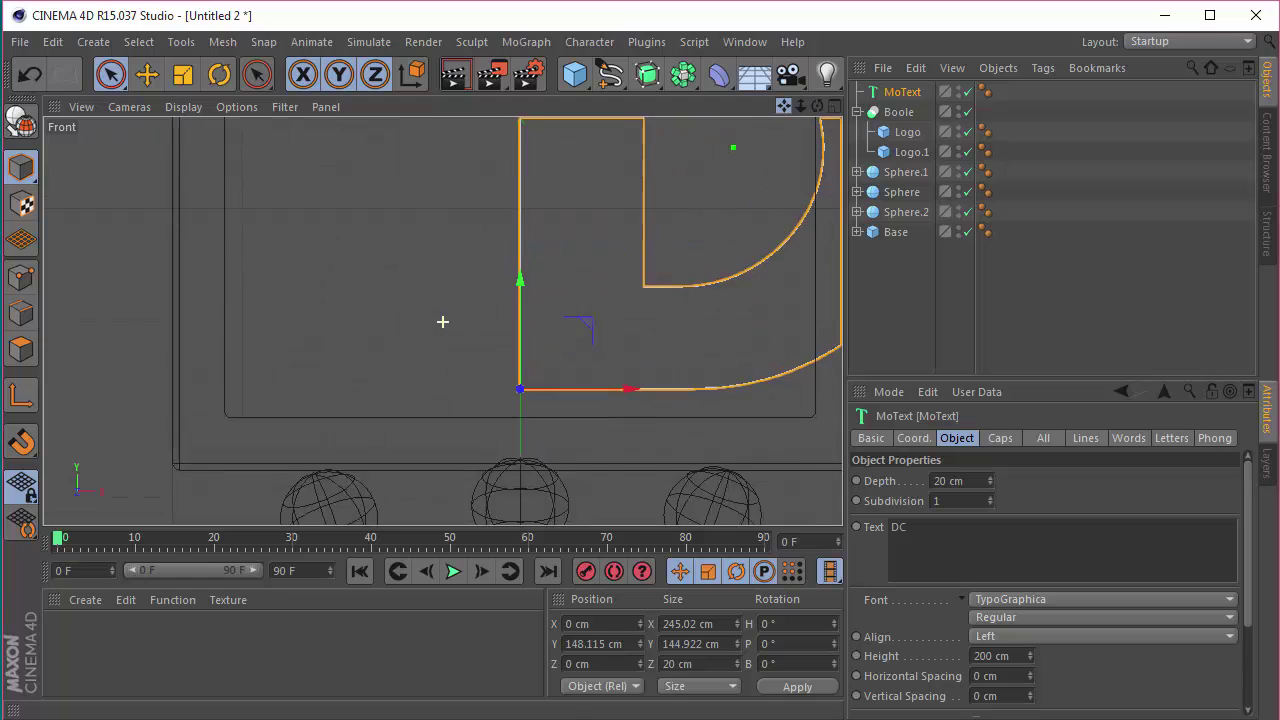
scroll(443, 322, down, 3)
click(1000, 636)
click(1000, 674)
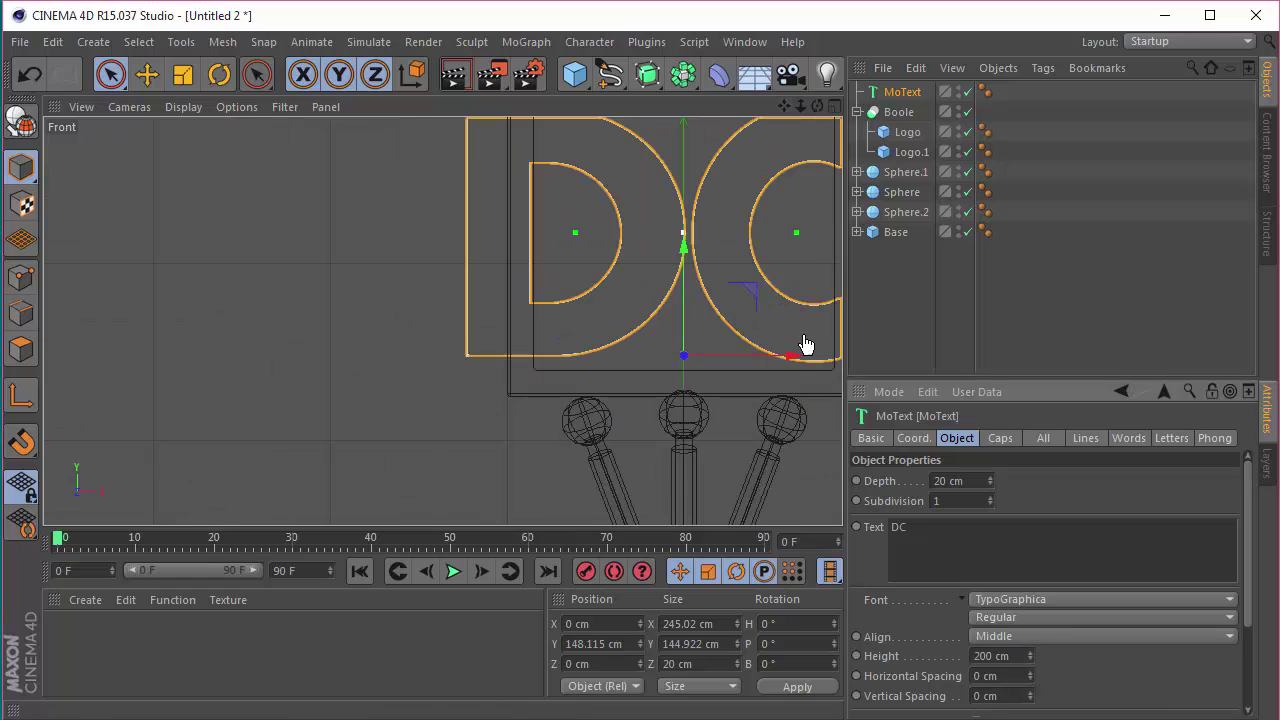
scroll(443, 320, down, 3)
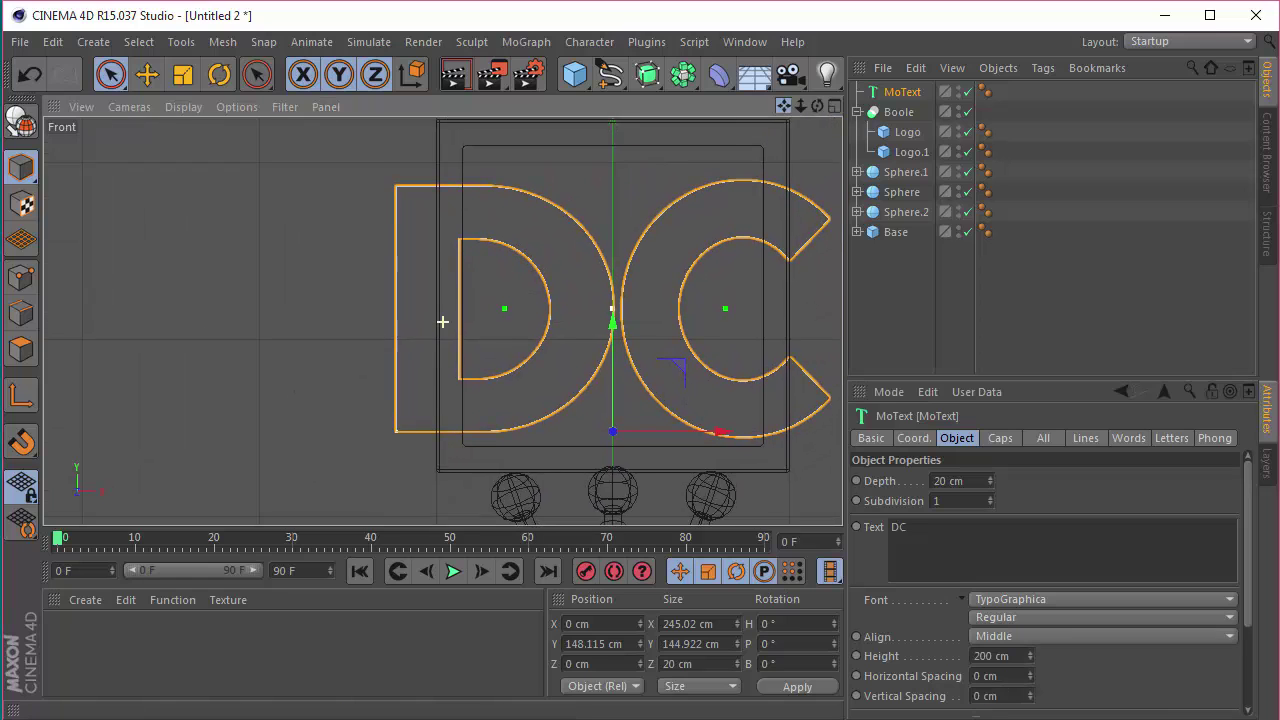
scroll(612, 352, up, 2)
drag(612, 338, 611, 322)
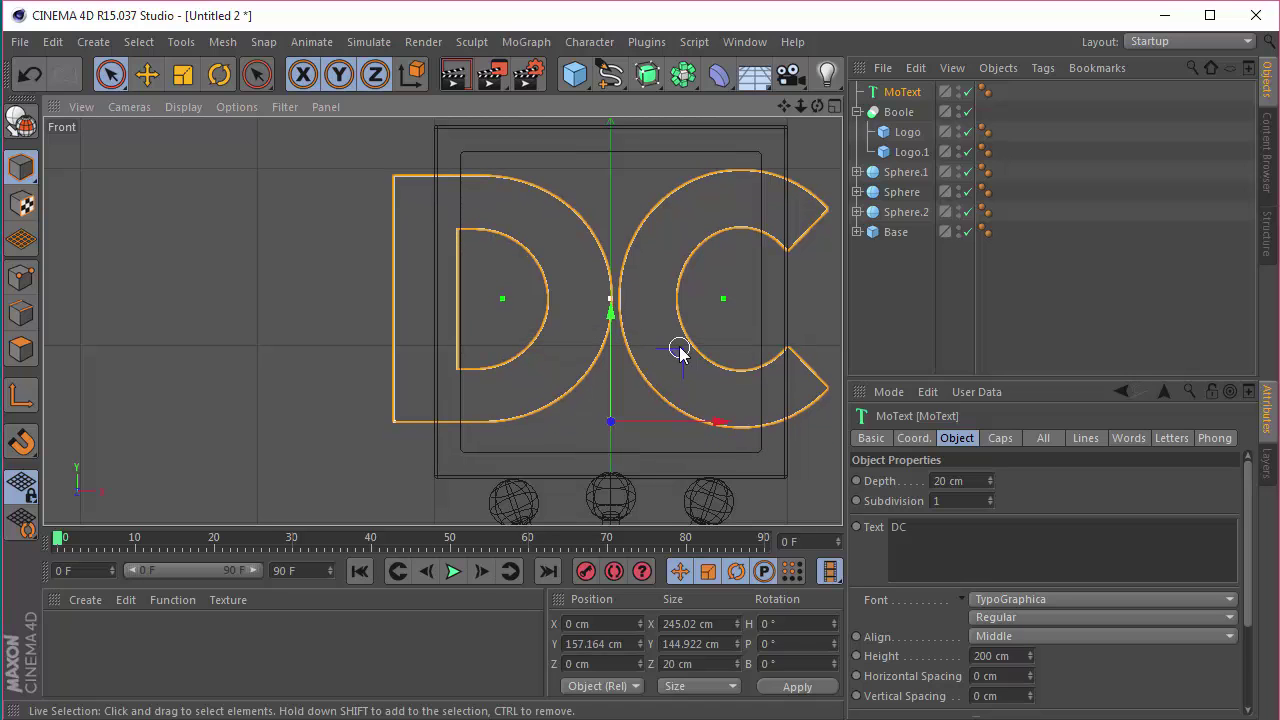
Reduce the DC text's height to 129 cm and change its font to Tertre Med
drag(1030, 660, 1030, 665)
click(1012, 599)
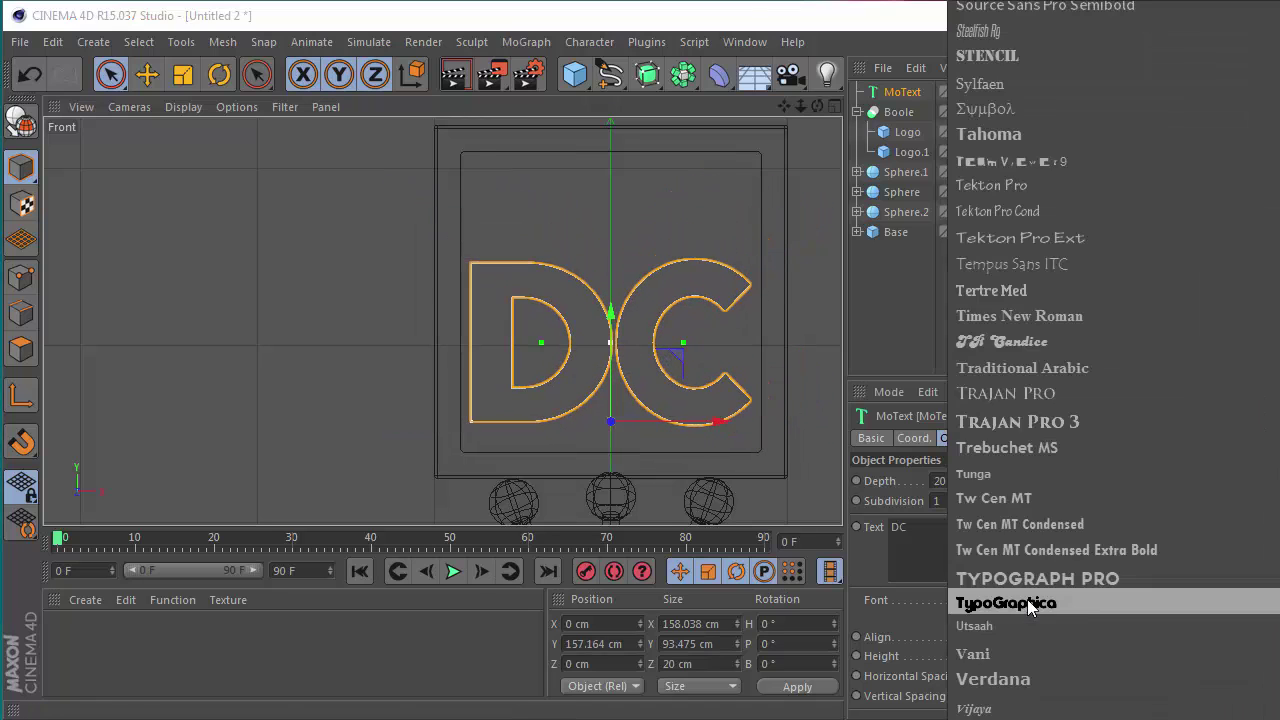
click(1013, 289)
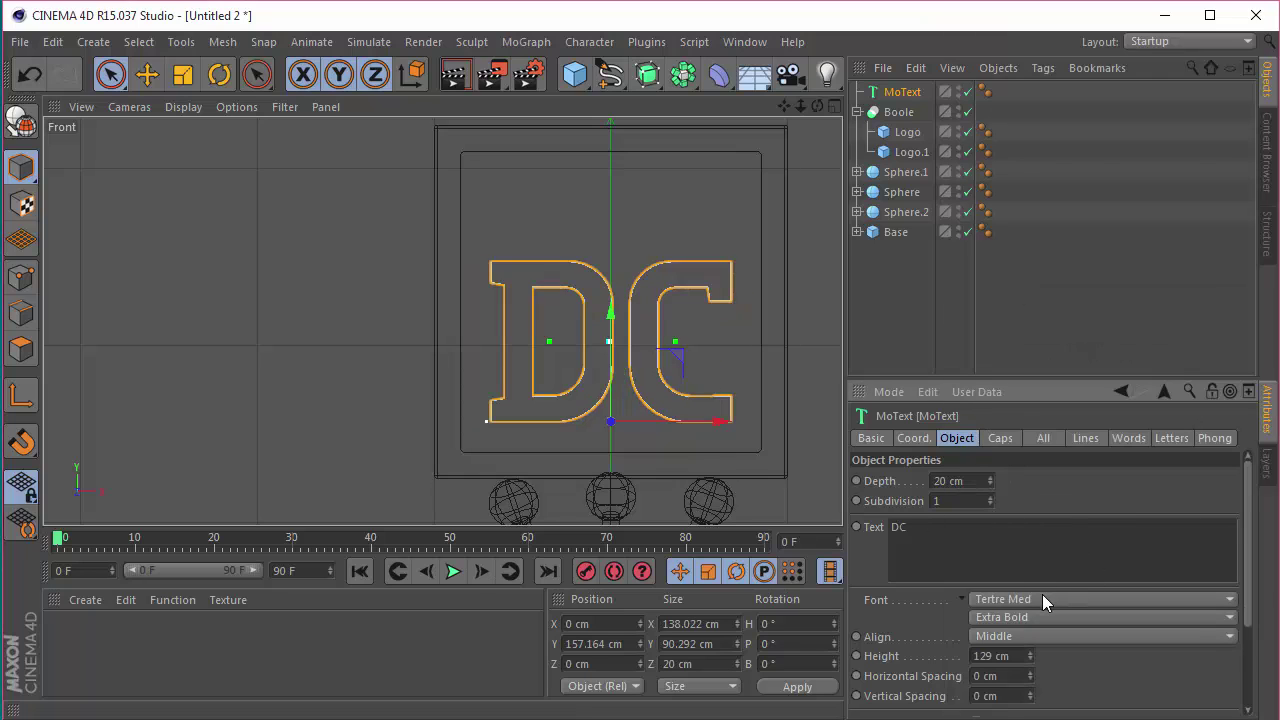
Enlarge the DC text's height to 140 cm and lower it to about 153 cm in Y
drag(1030, 656, 1030, 645)
mouse_move(613, 348)
mouse_down()
mouse_move(611, 292)
mouse_move(612, 336)
mouse_up()
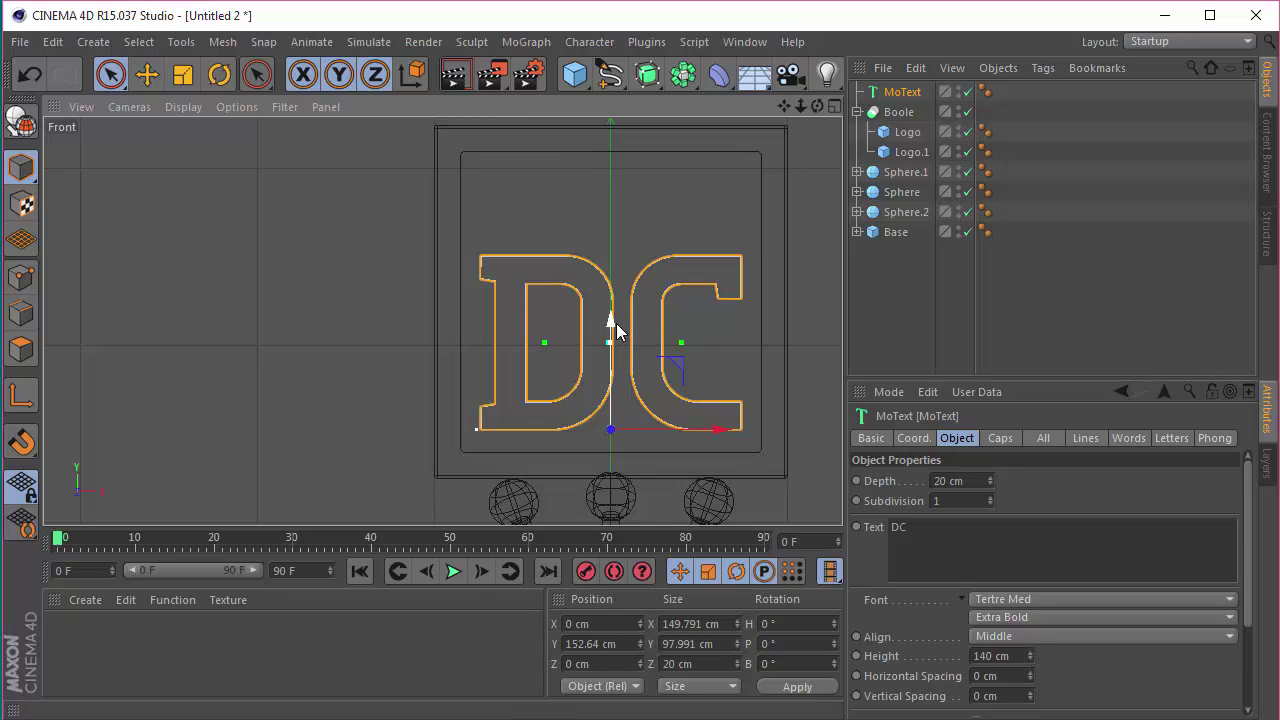
Move the DC text to about -96 cm in Z near the cube's front face and set its depth to 193 cm
click(836, 107)
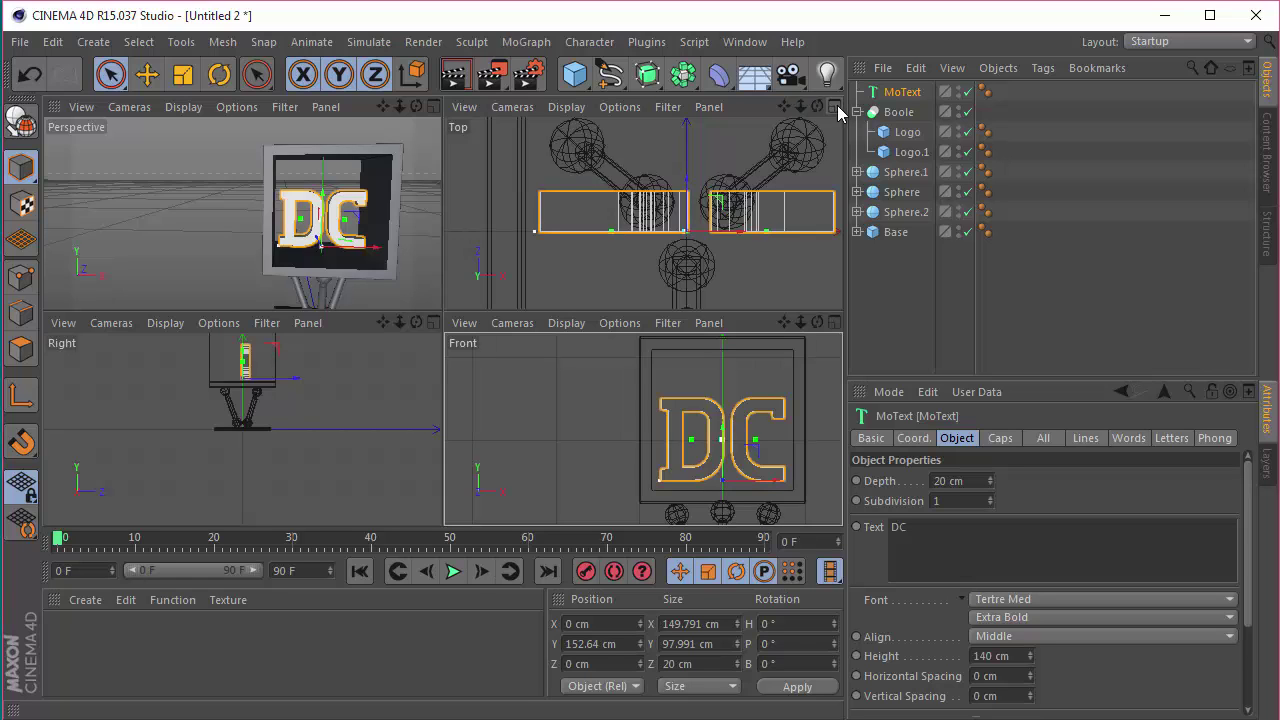
click(836, 106)
scroll(571, 294, down, 10)
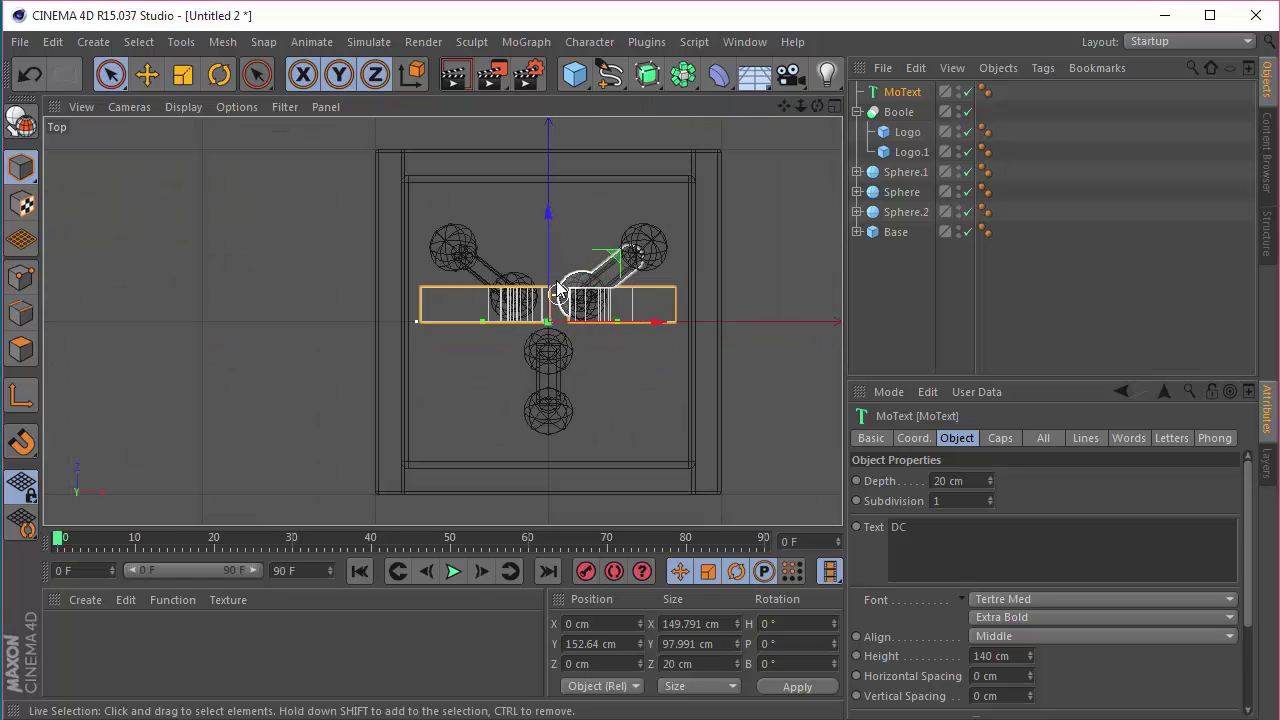
drag(545, 241, 551, 381)
drag(550, 398, 550, 406)
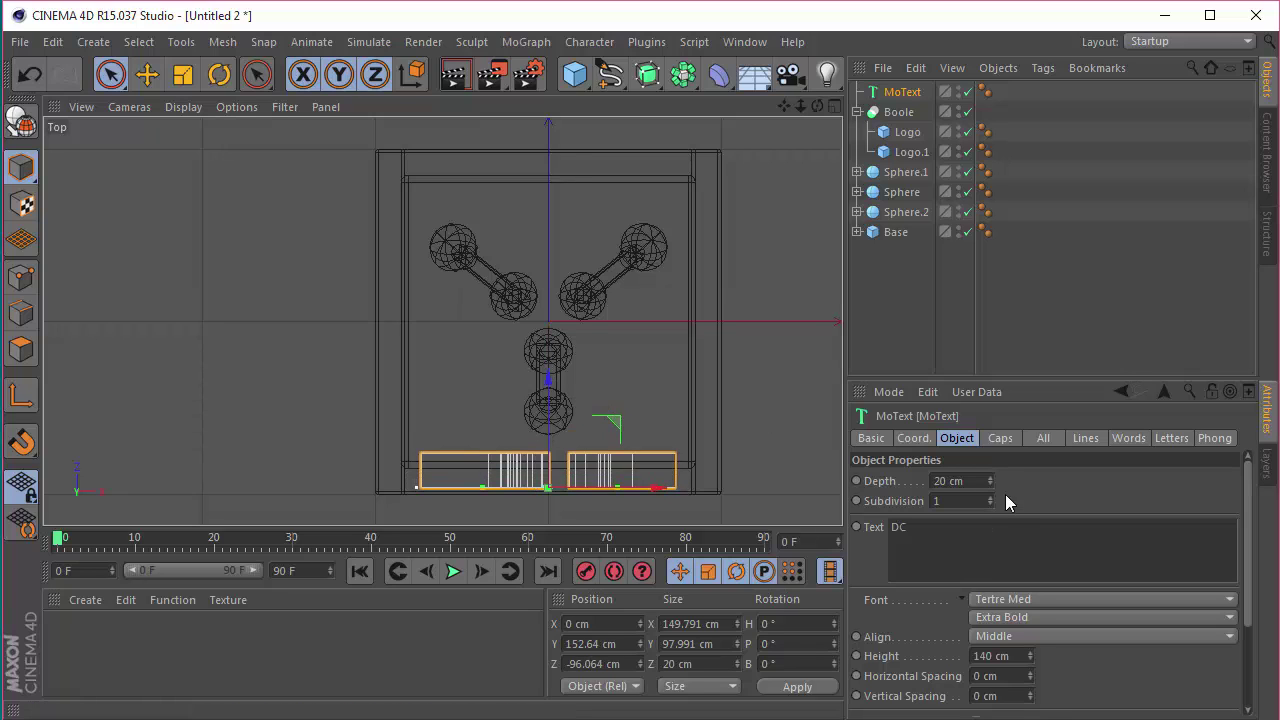
drag(989, 485, 989, 430)
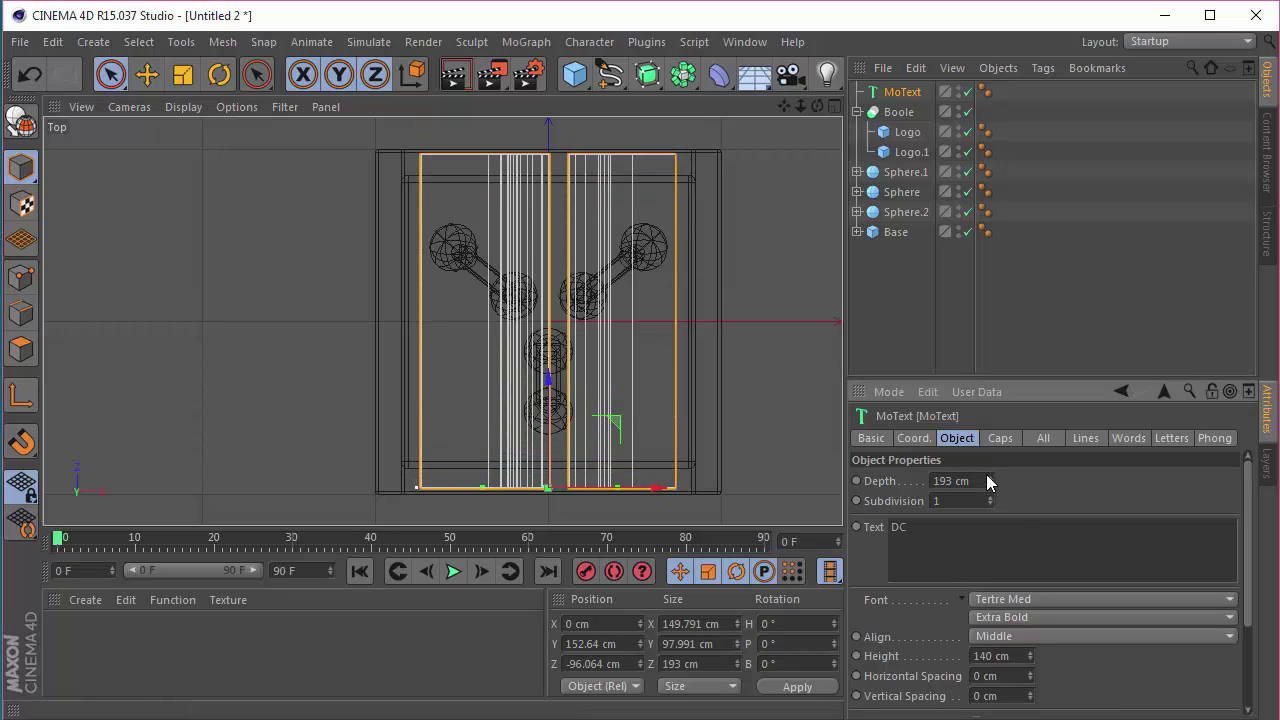
click(834, 106)
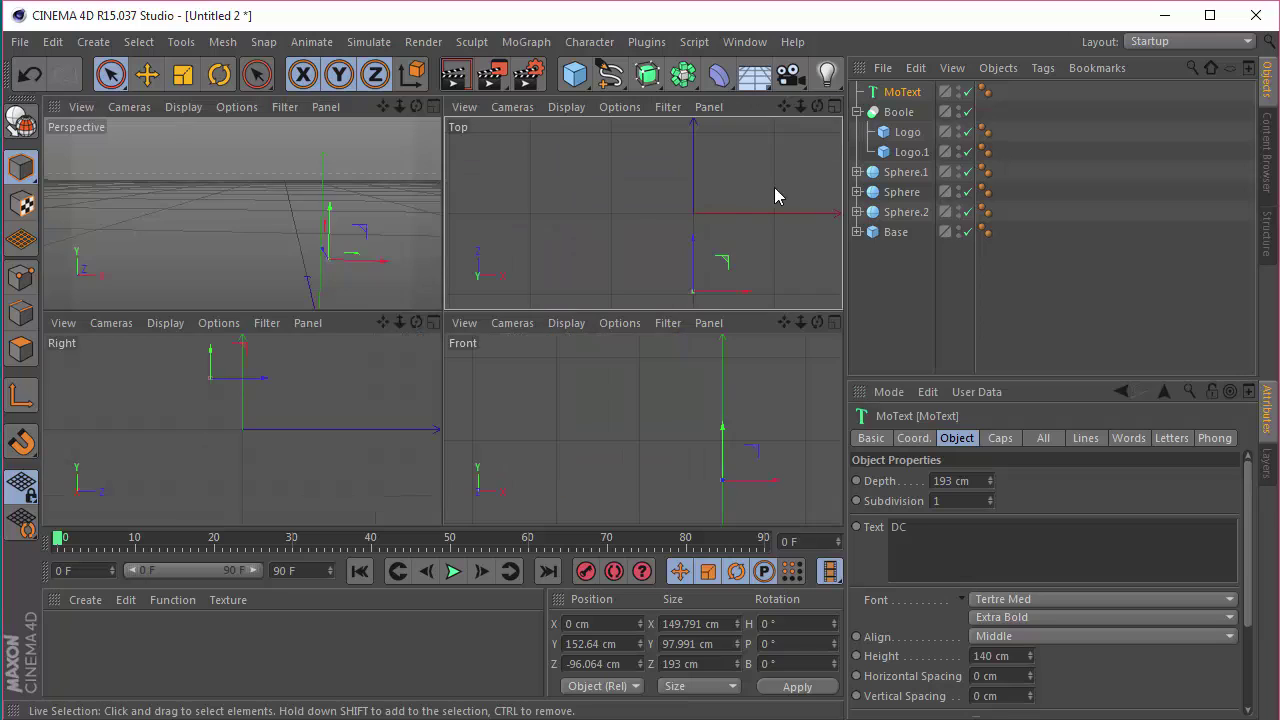
click(433, 107)
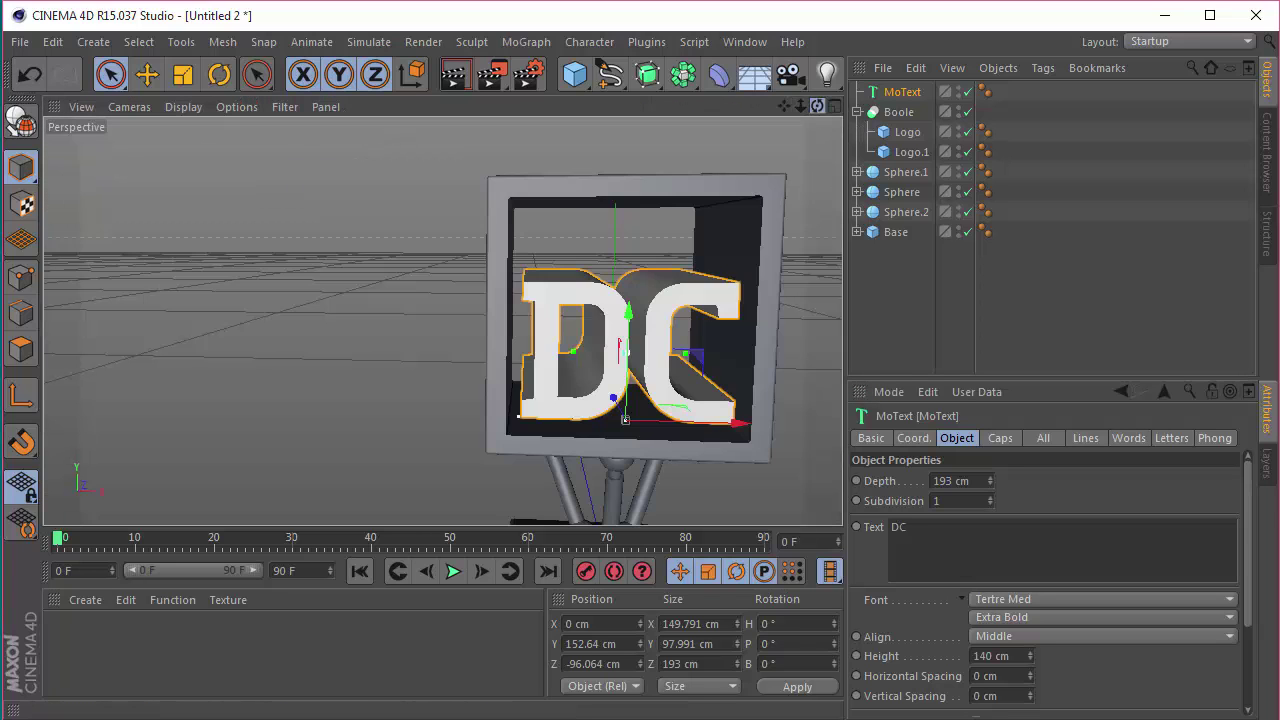
click(834, 106)
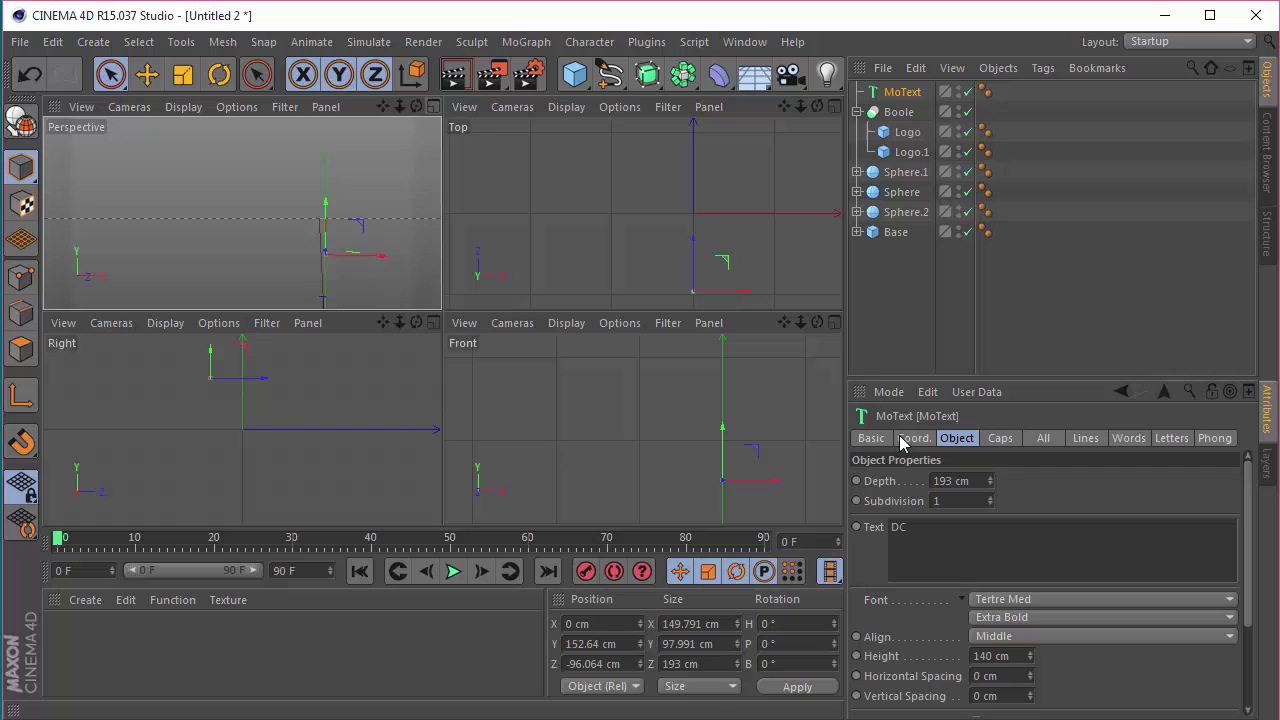
Make the MoText editable and convert its nested D and C letters to polygon objects
click(834, 322)
key(h)
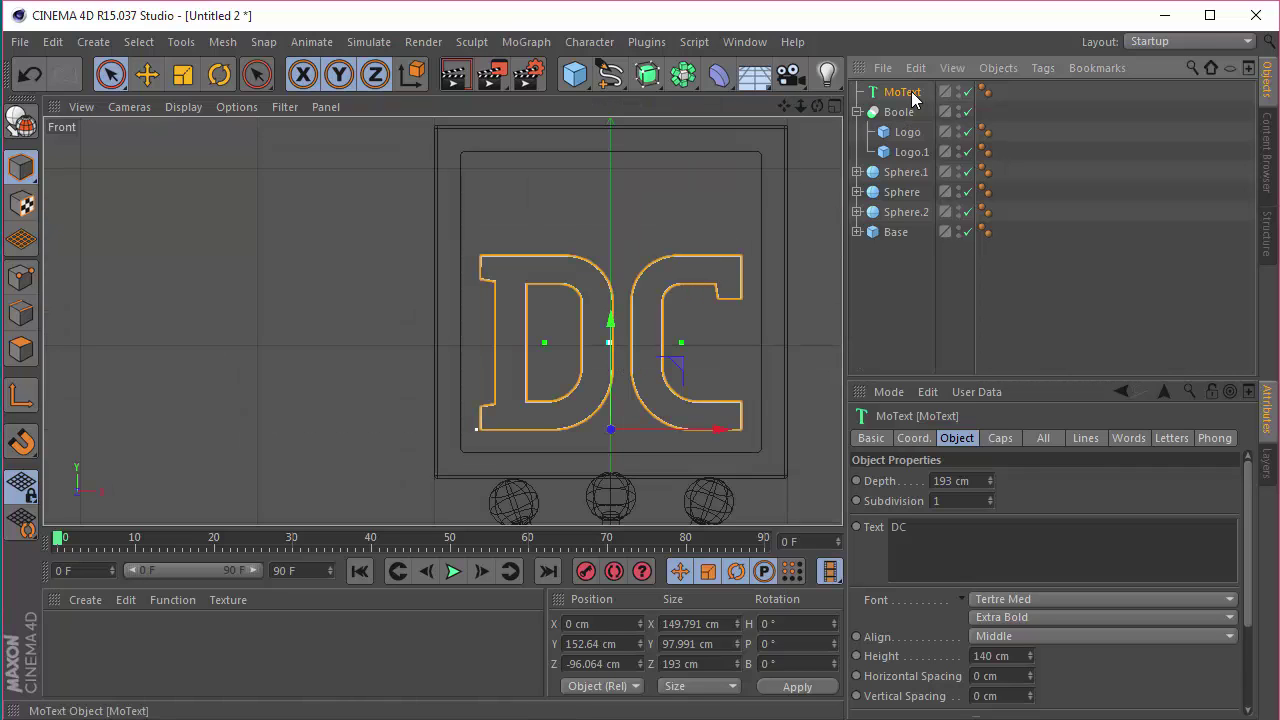
key(c)
click(857, 92)
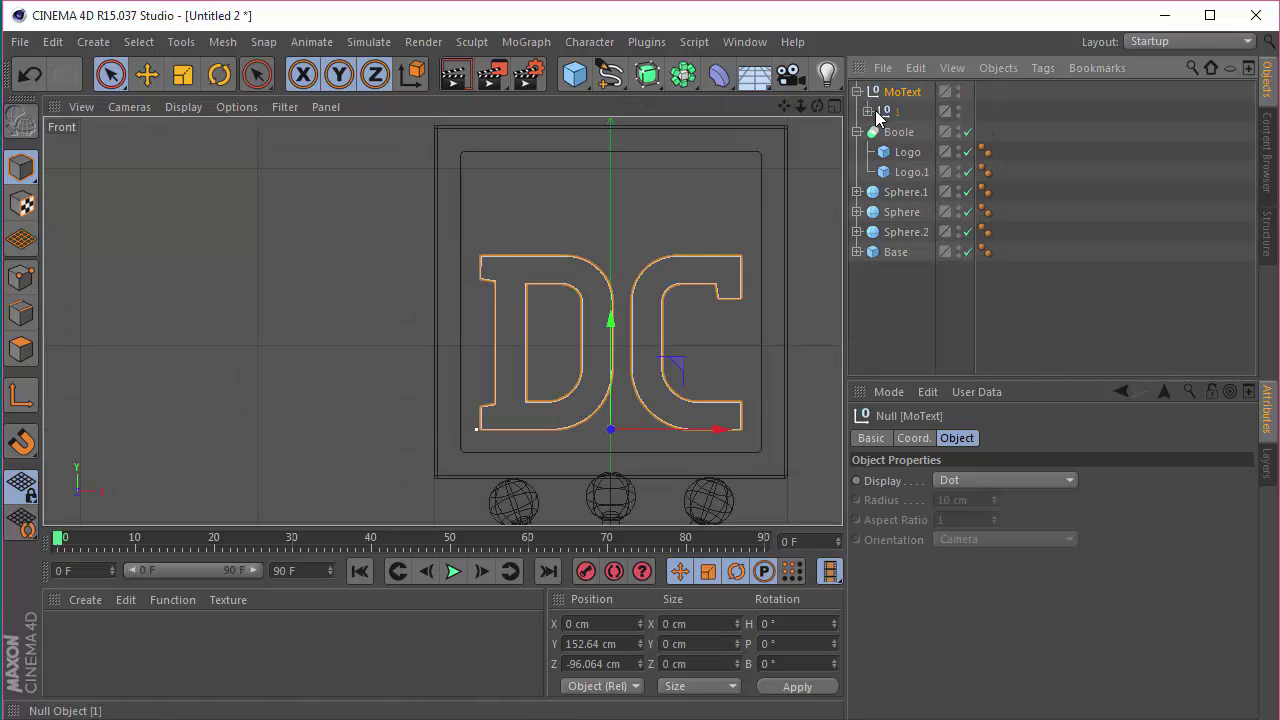
click(868, 111)
click(879, 131)
click(913, 152)
key(c)
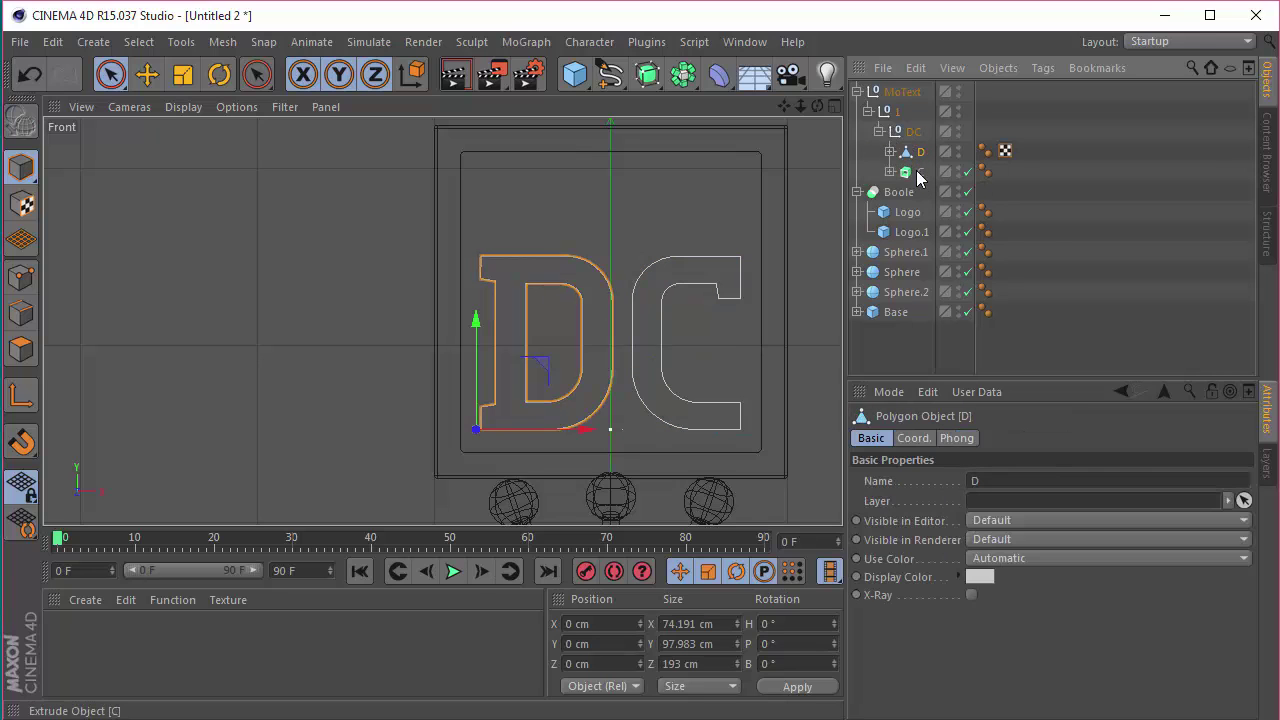
click(918, 173)
key(c)
click(890, 172)
click(891, 152)
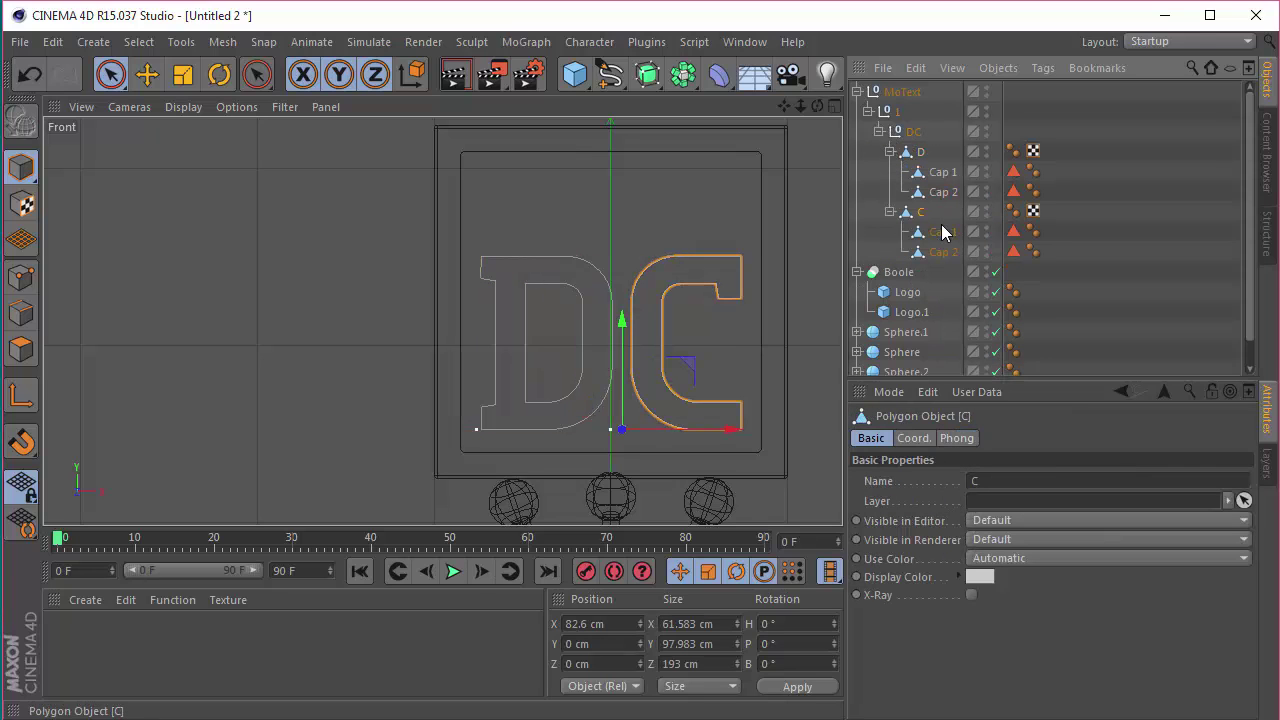
Merge the D and C letters with all their caps into one polygon object, deleting the originals
click(938, 252)
shift+click(920, 153)
right_click(925, 163)
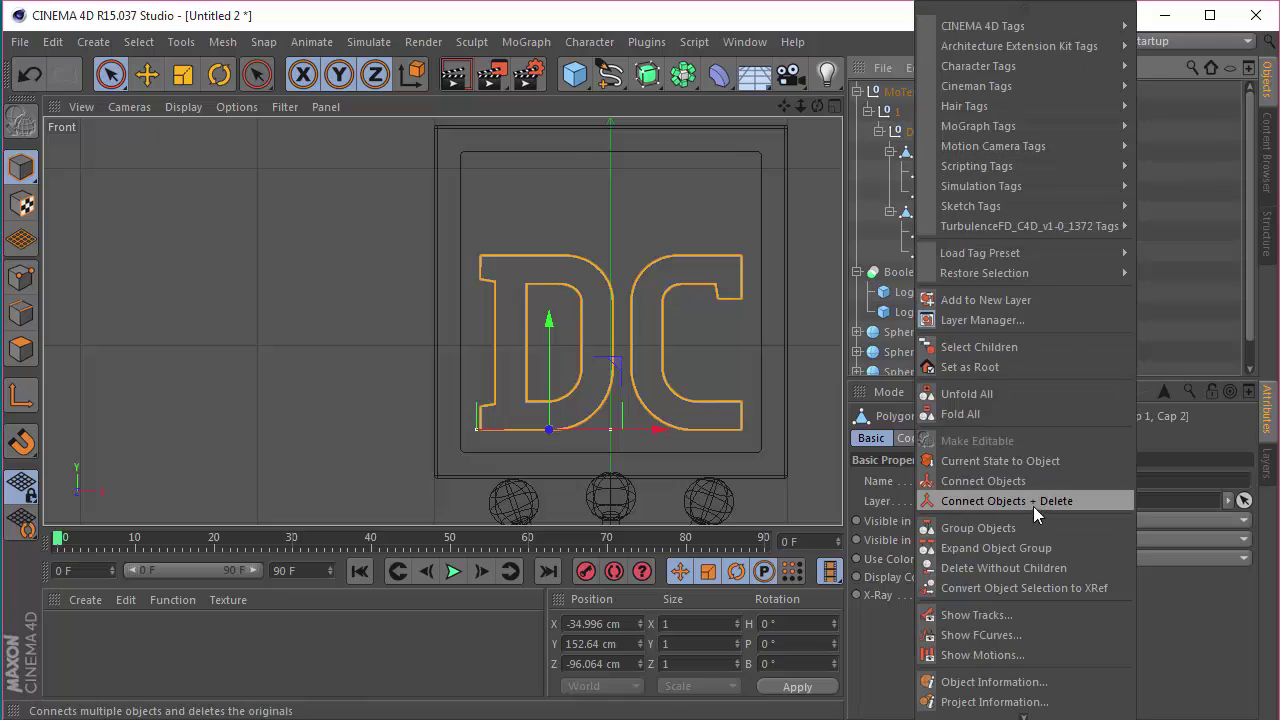
click(1030, 499)
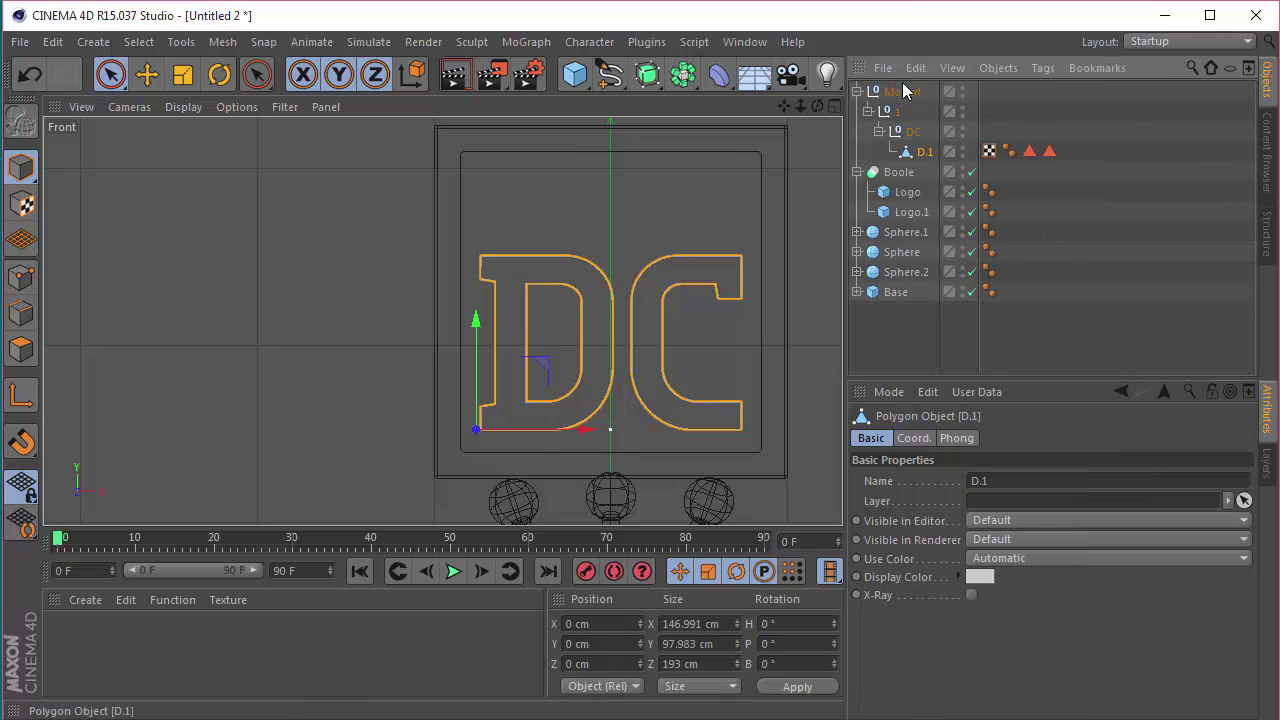
Move the merged letters object out of the MoText hierarchy and delete the empty MoText null
drag(905, 90, 905, 91)
click(903, 112)
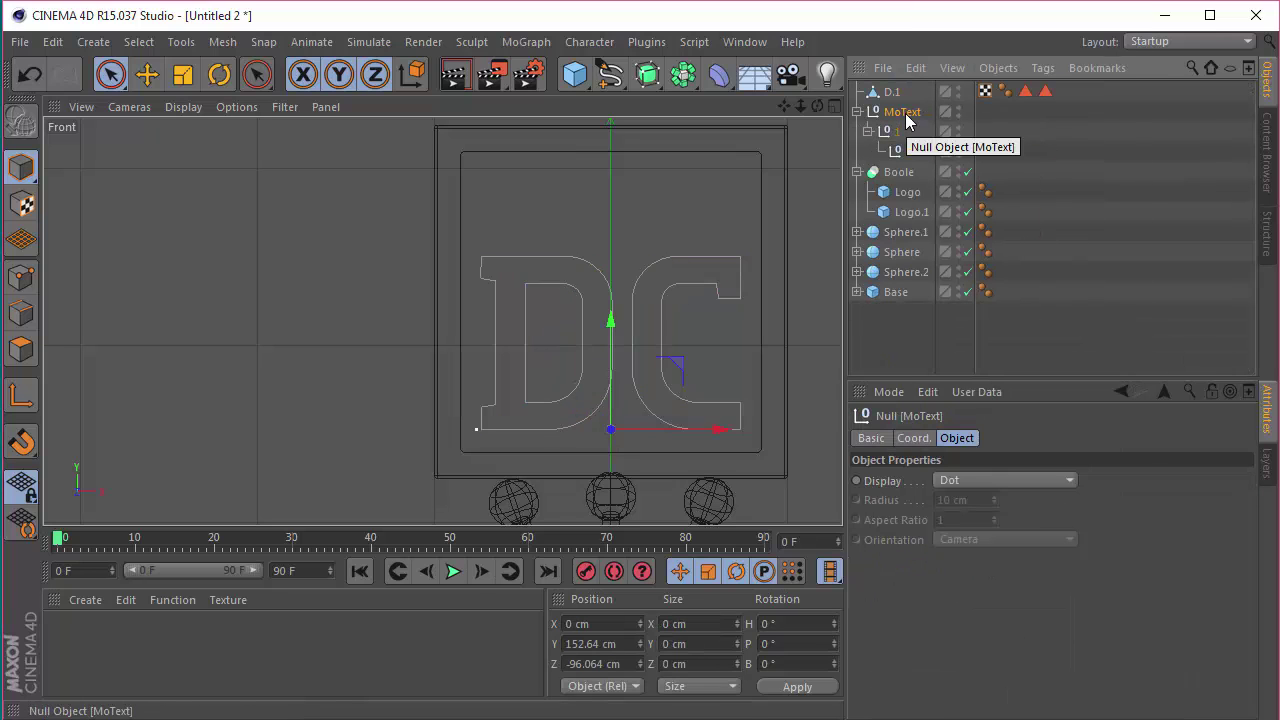
key(Delete)
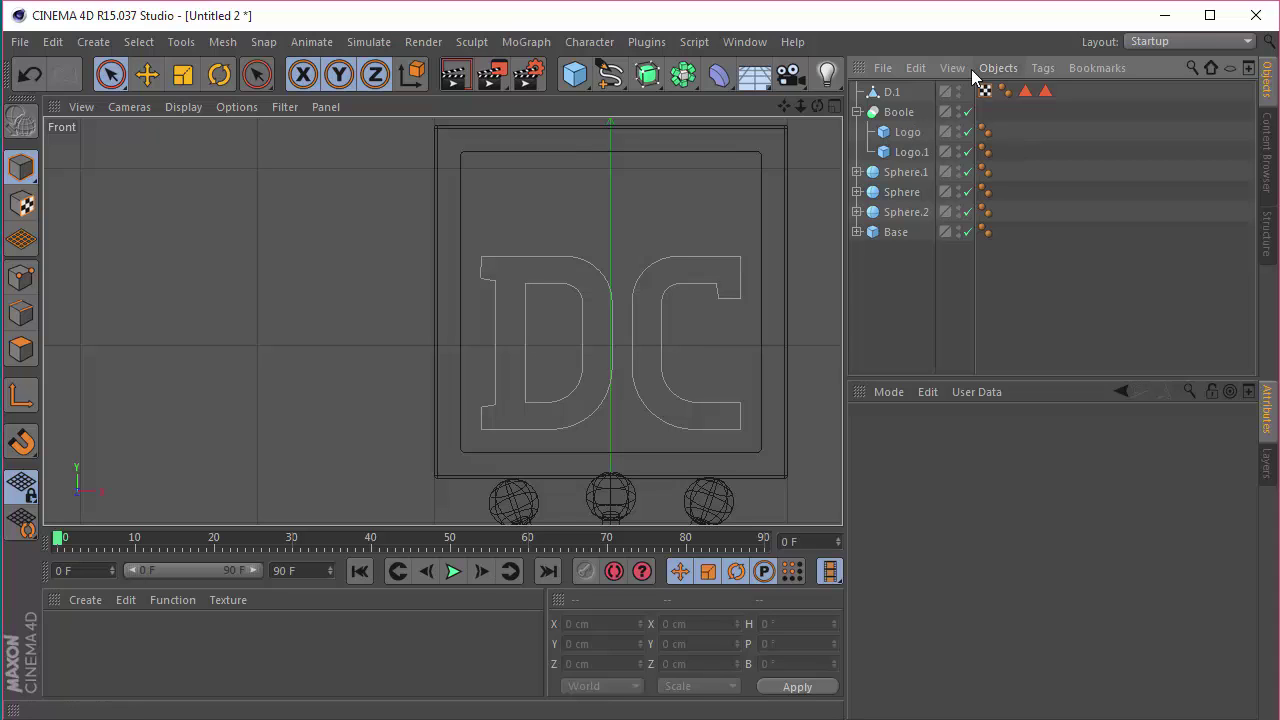
Rectangle-select the upper points of the DC letters, including hidden ones, and raise them close to the top of the cube's opening
click(905, 91)
click(30, 315)
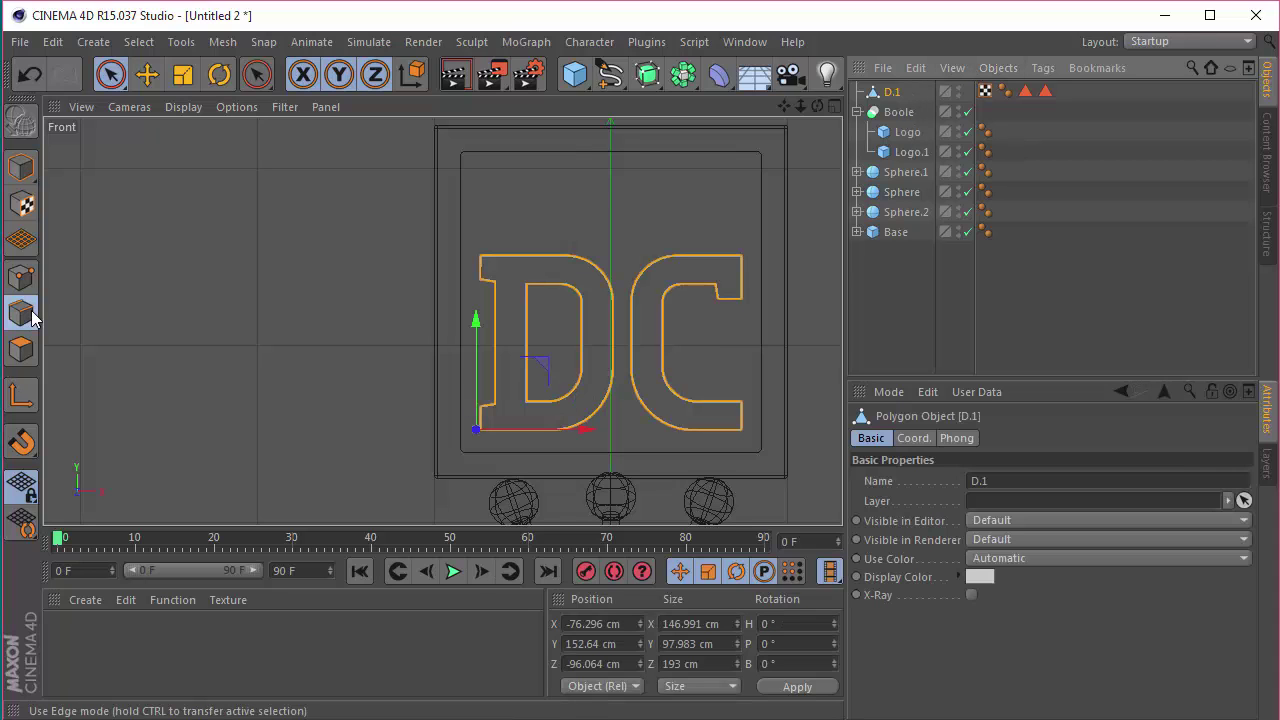
click(30, 287)
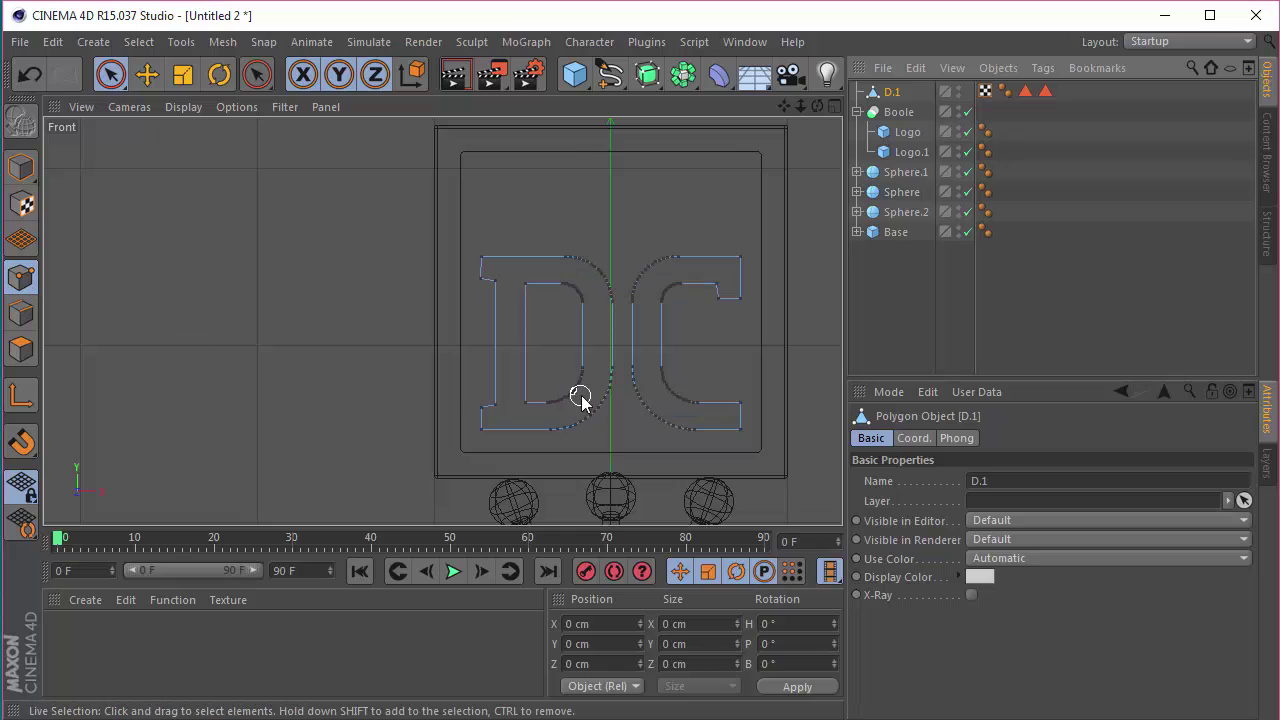
drag(110, 74, 230, 136)
click(1017, 497)
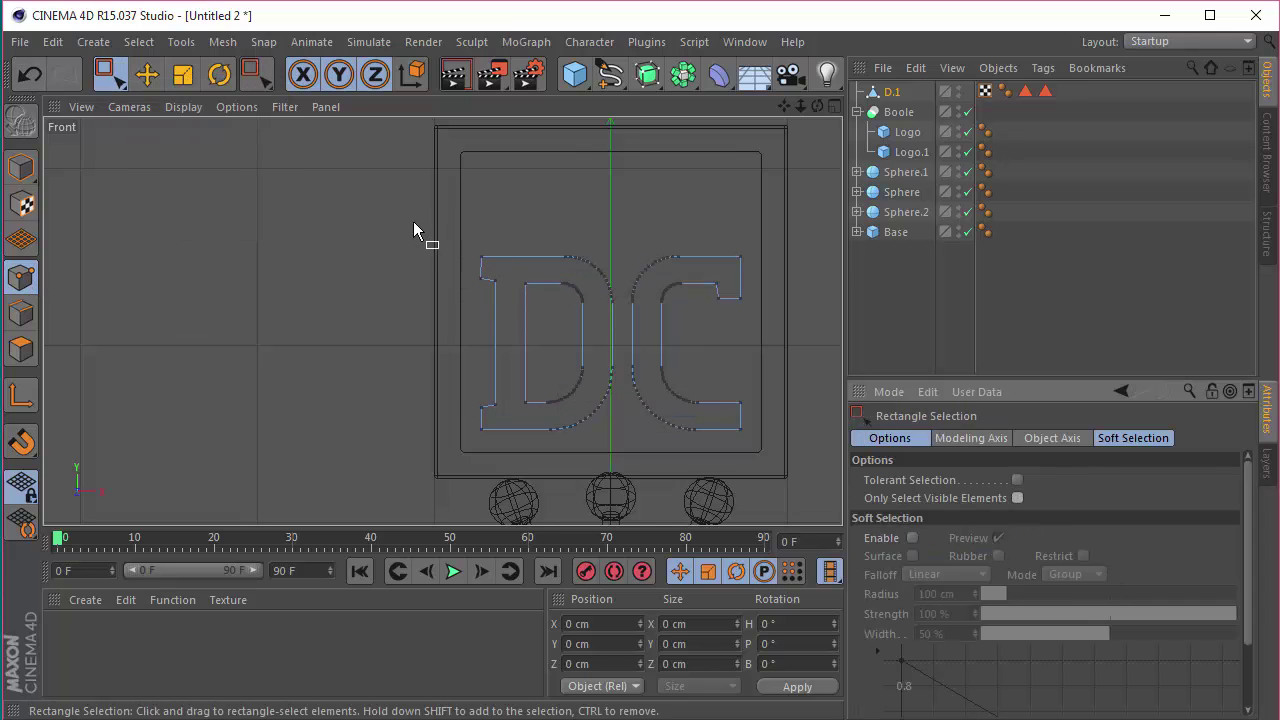
drag(409, 212, 810, 352)
drag(614, 227, 610, 106)
click(966, 353)
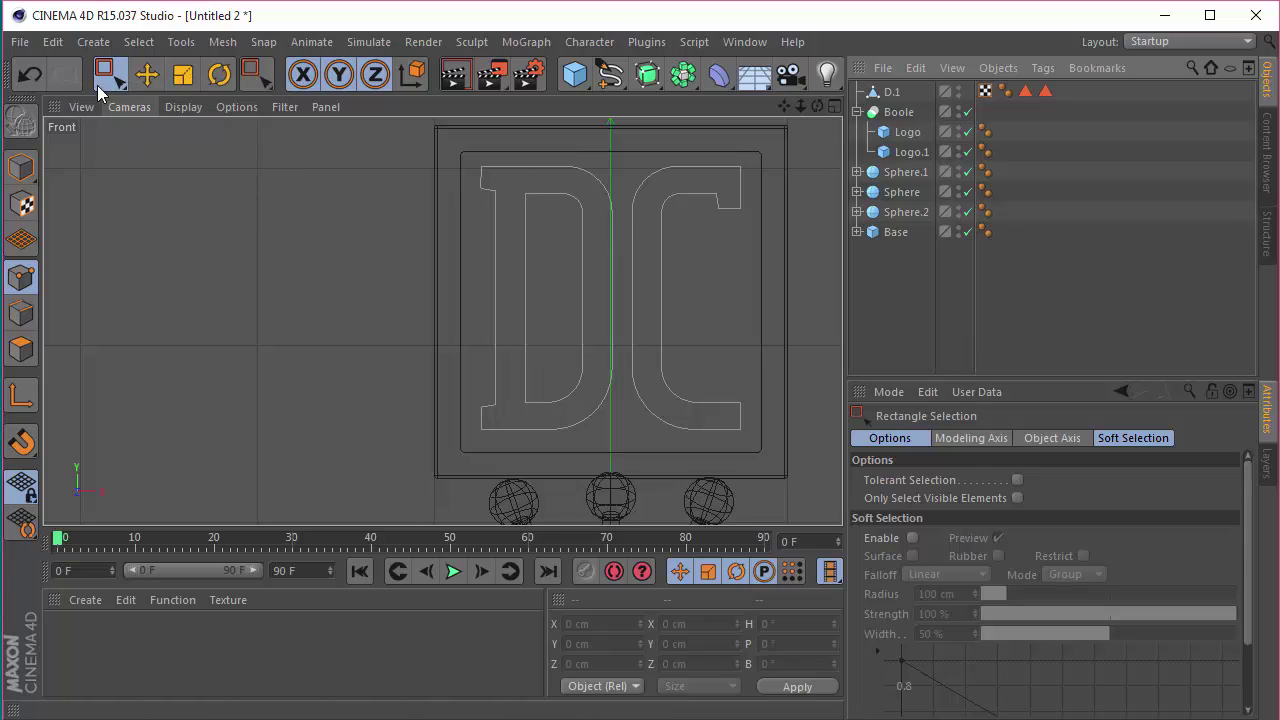
Make the Boole object editable in the full-size perspective view and expand its hierarchy
click(834, 106)
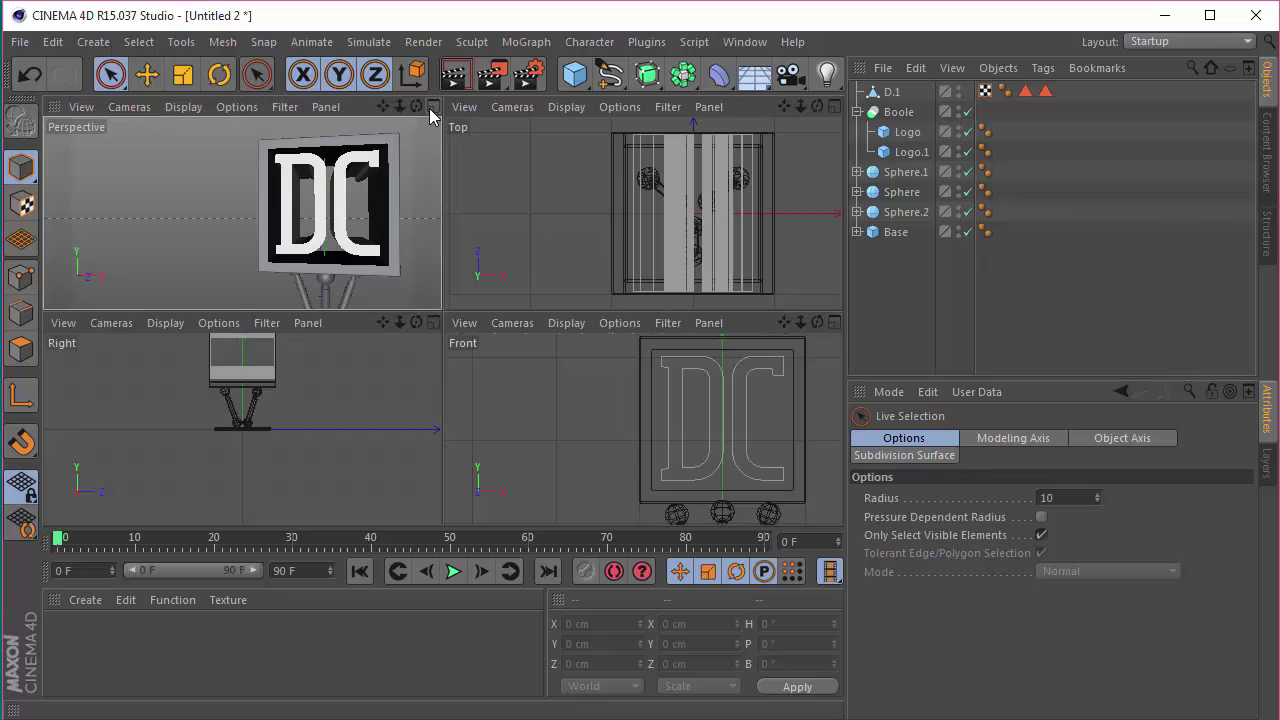
click(434, 107)
drag(817, 106, 800, 108)
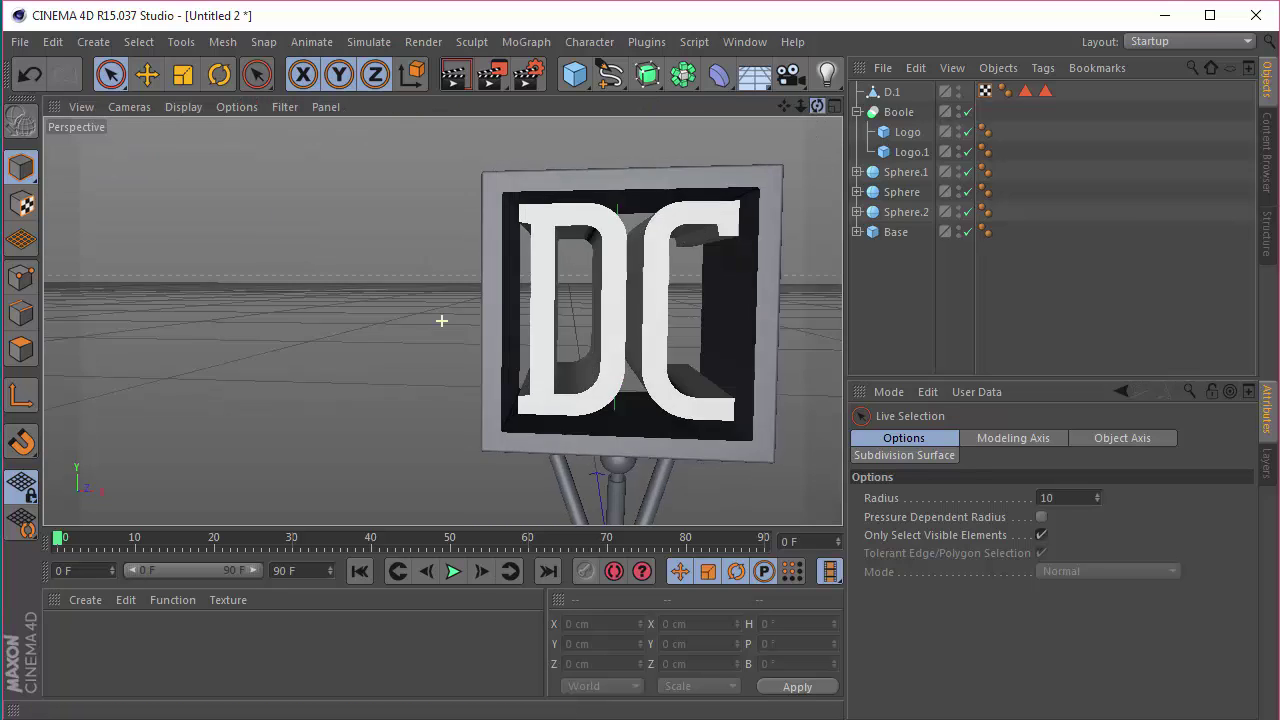
drag(441, 320, 441, 320)
click(856, 112)
click(898, 112)
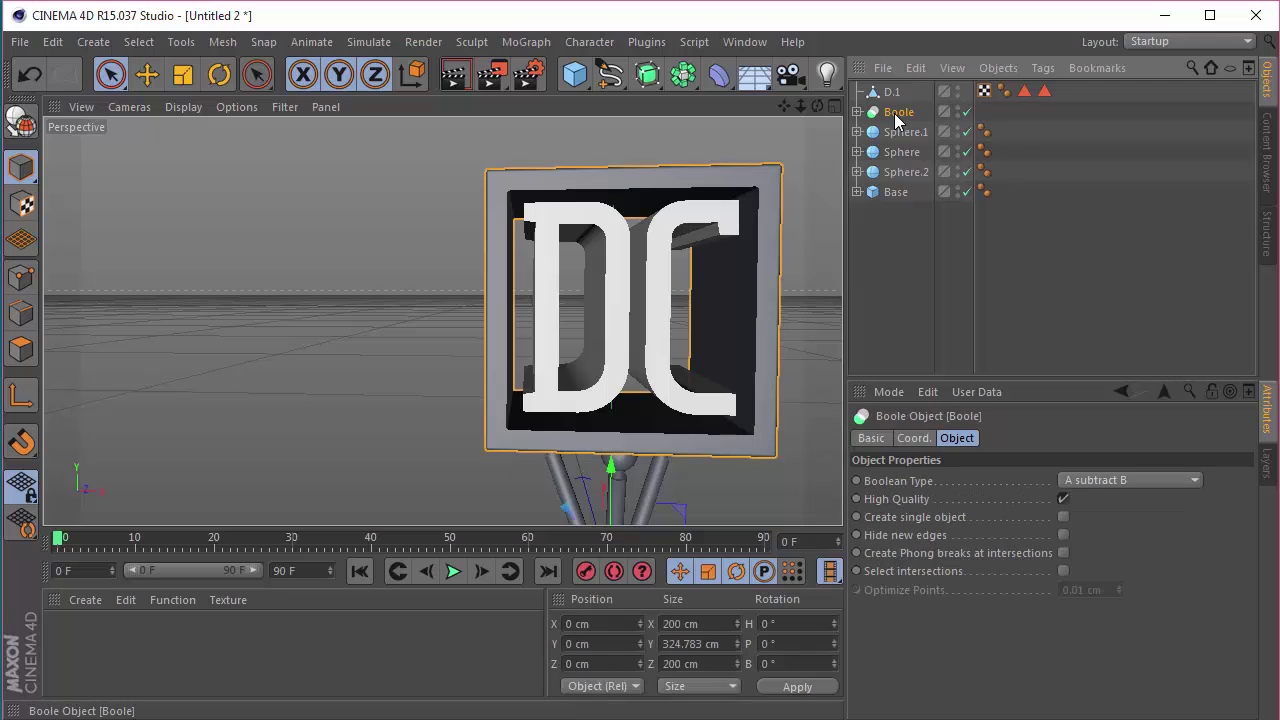
key(c)
click(856, 112)
Merge Logo and Logo.1 into one polygon object, deleting the originals, and move it out of the Boole null
click(906, 132)
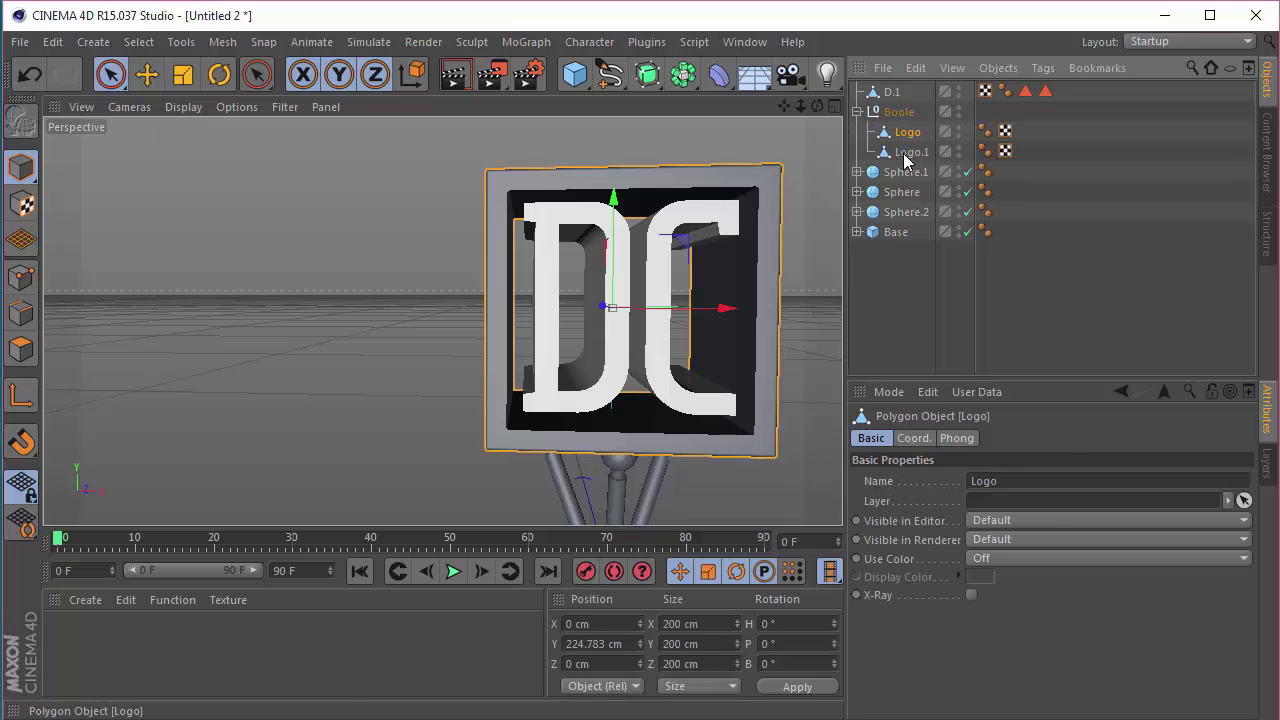
ctrl+click(906, 152)
right_click(907, 137)
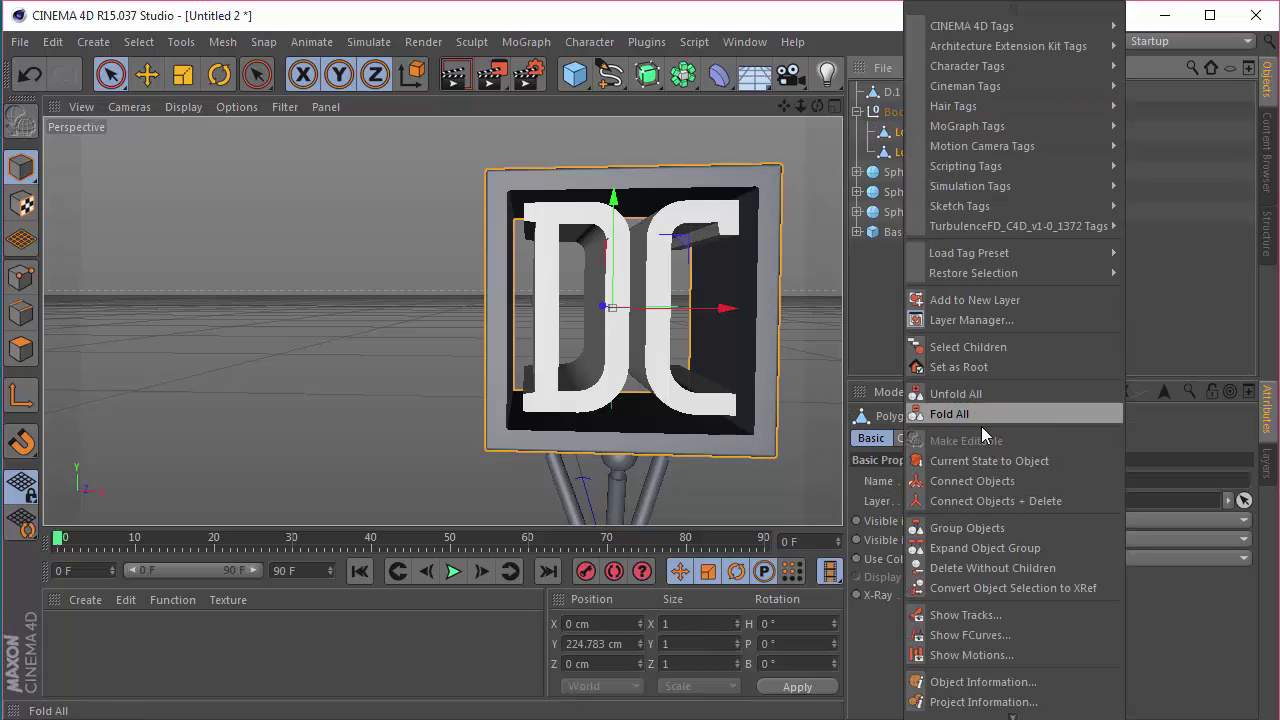
click(997, 500)
drag(906, 132, 903, 103)
Delete the two polygon selection tags from the merged letters and remove the empty Boole null
drag(1016, 70, 1016, 72)
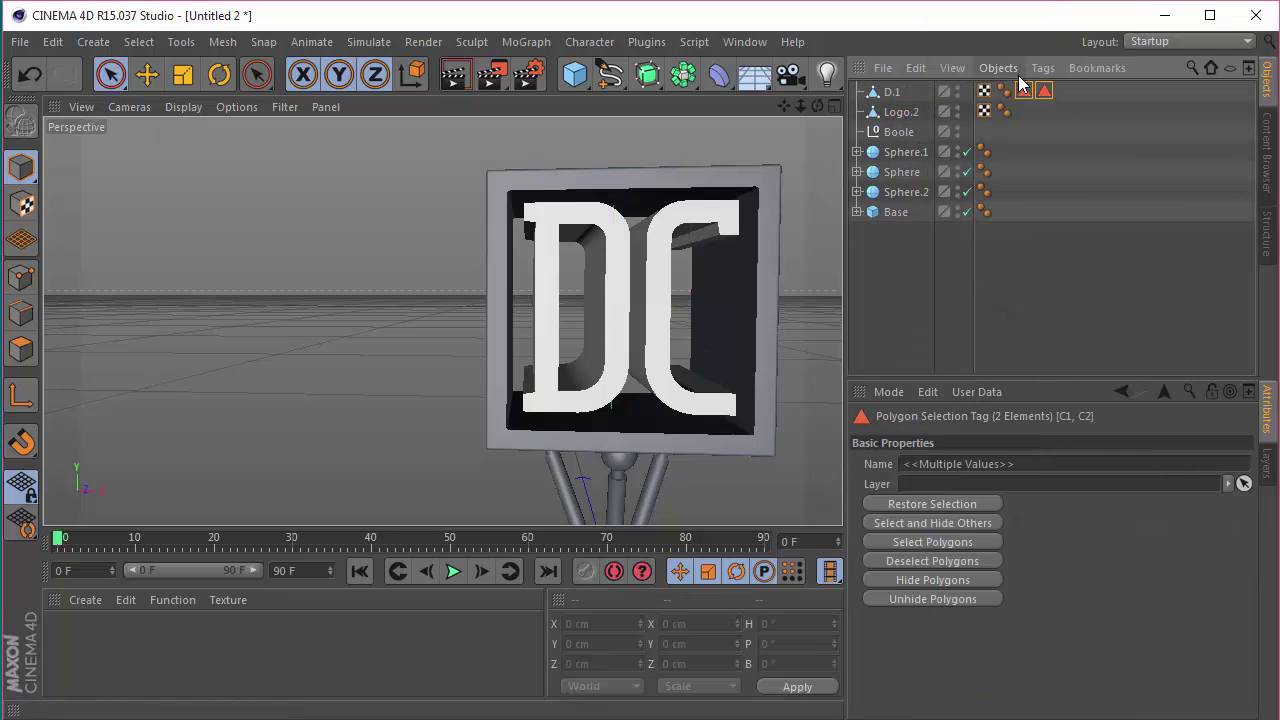
key(Delete)
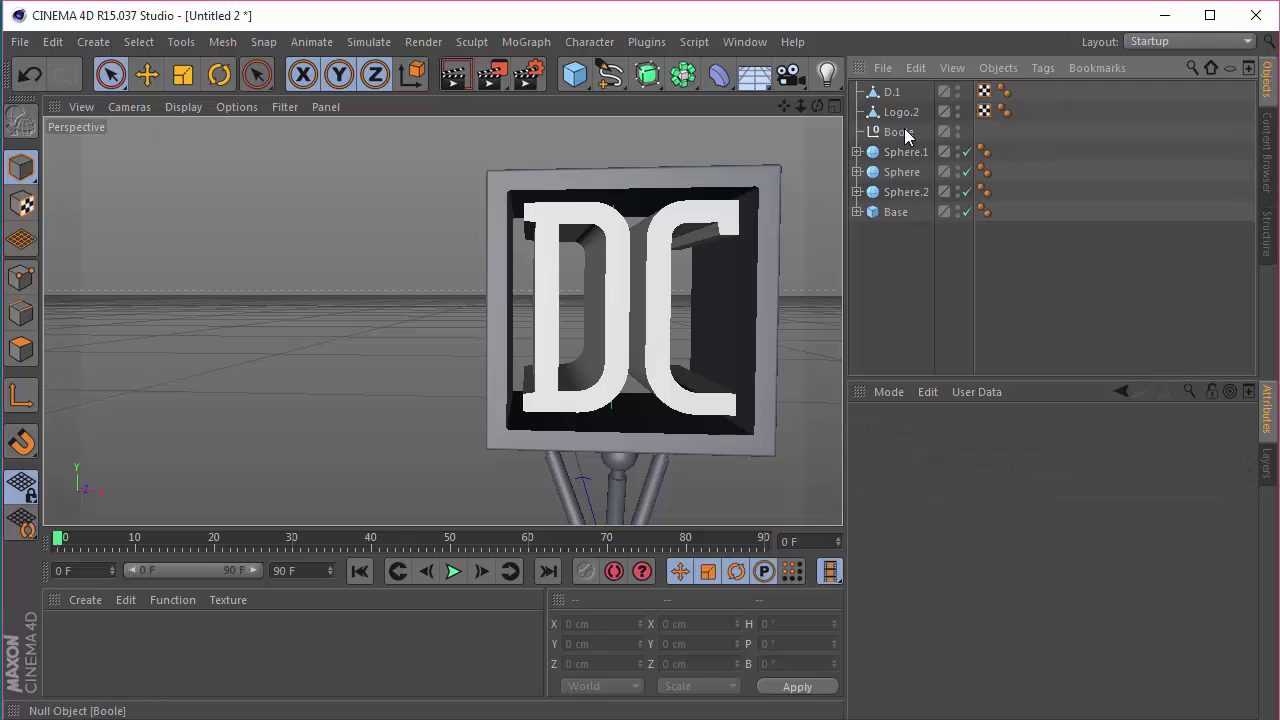
click(898, 131)
key(Delete)
scroll(767, 354, down, 2)
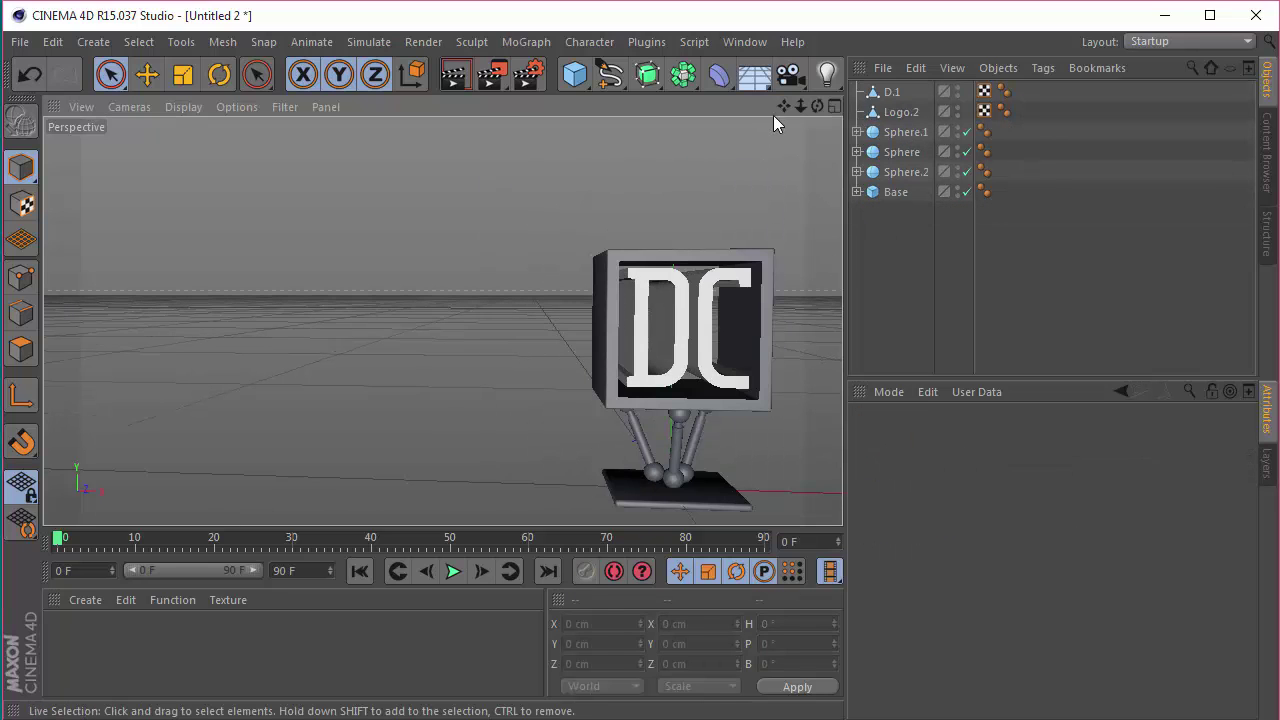
drag(784, 106, 664, 49)
scroll(642, 286, up, 2)
scroll(650, 286, up, 1)
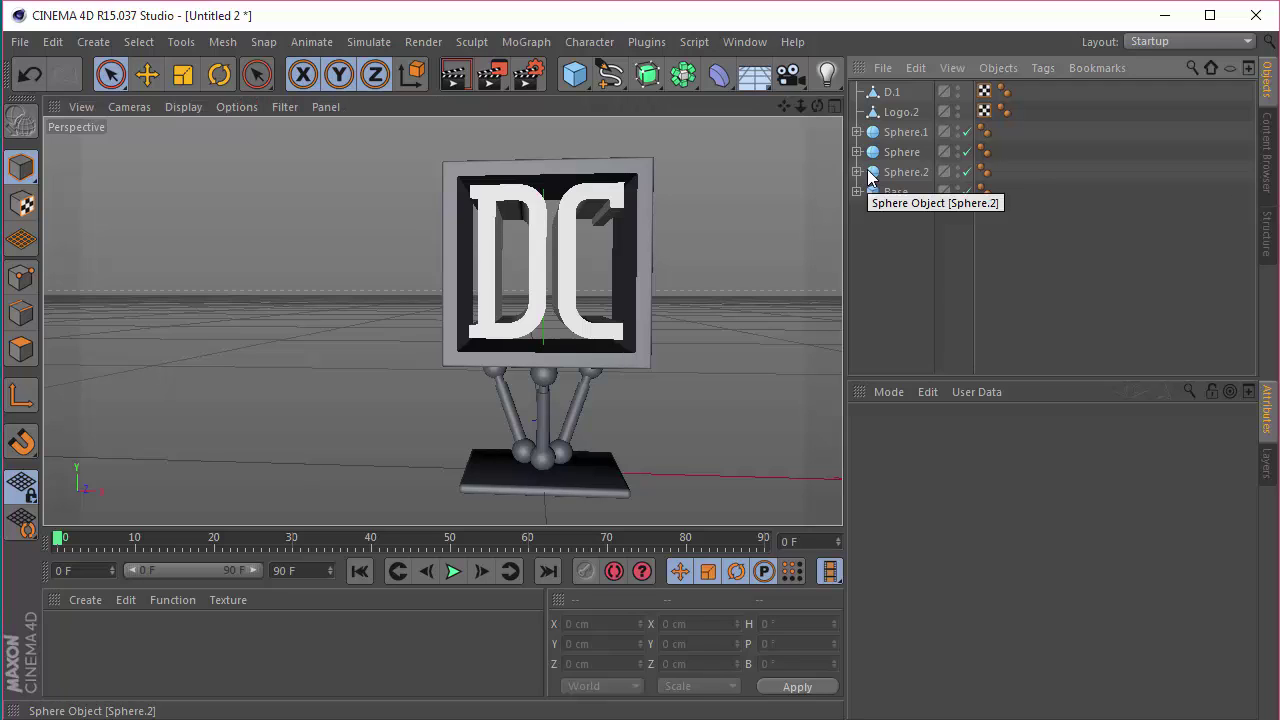
Rename the hollow cube Logo.2 as Box and make the DC letters object D.1 its child
double_click(893, 112)
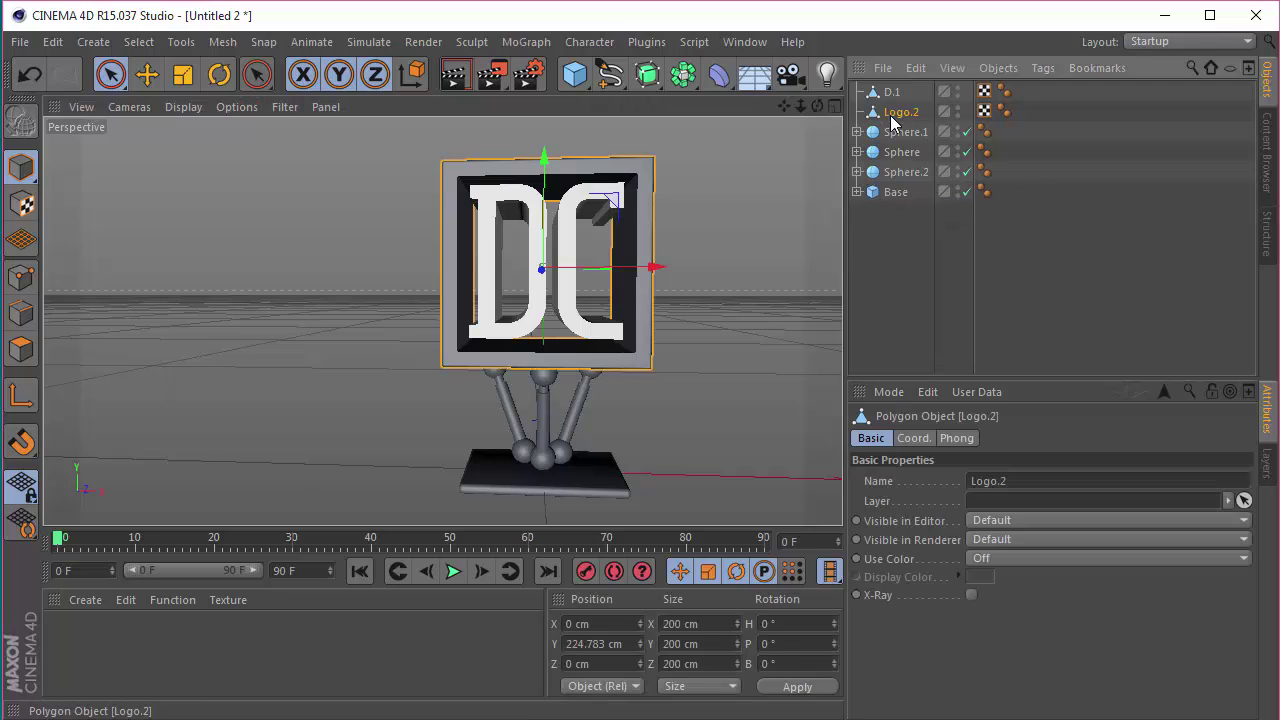
key(Return)
drag(895, 117, 896, 114)
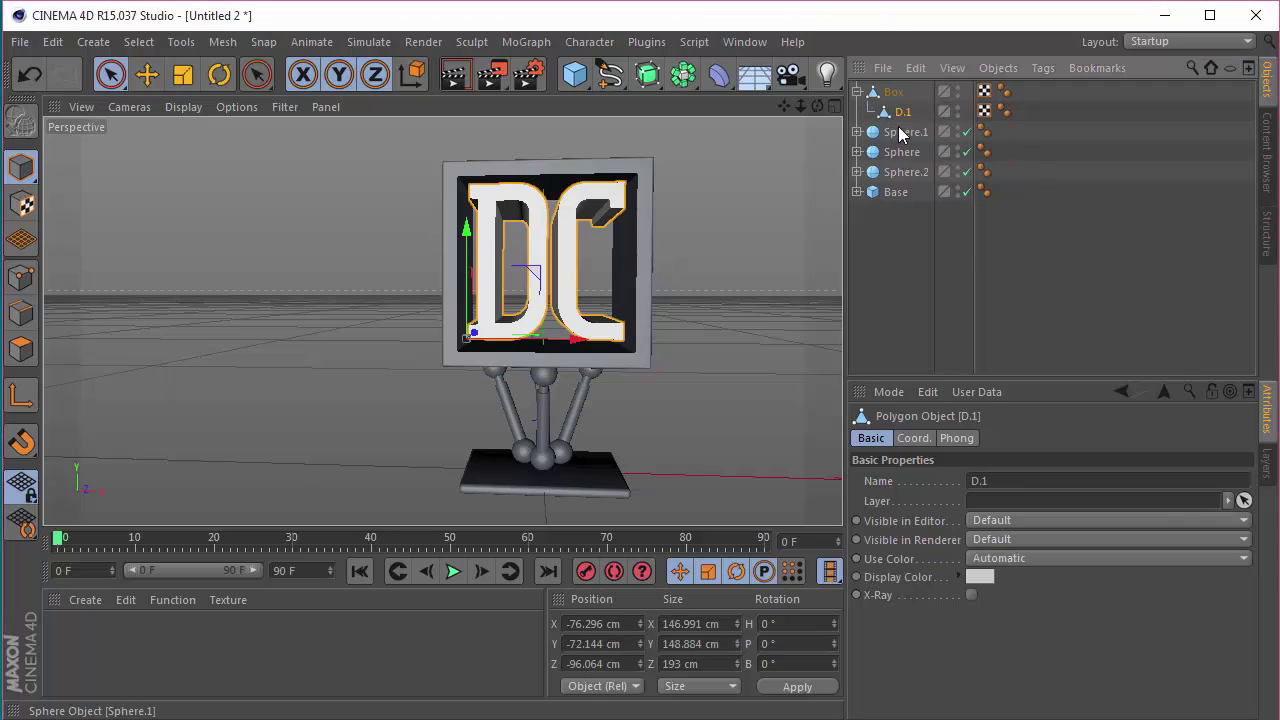
Rename the DC letters object as Logo and parent Sphere.1, Sphere and Sphere.2 to Box, collapsing its hierarchy
click(900, 132)
shift+click(904, 172)
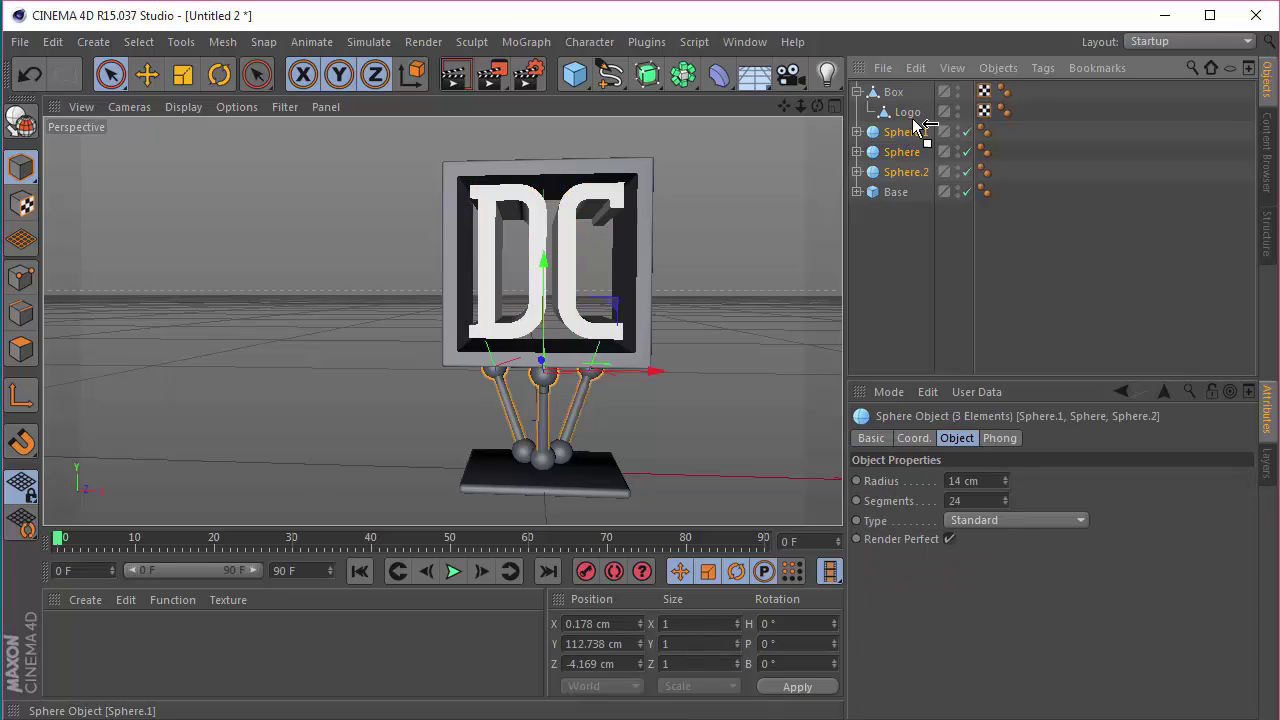
drag(912, 118, 912, 114)
click(914, 266)
click(856, 91)
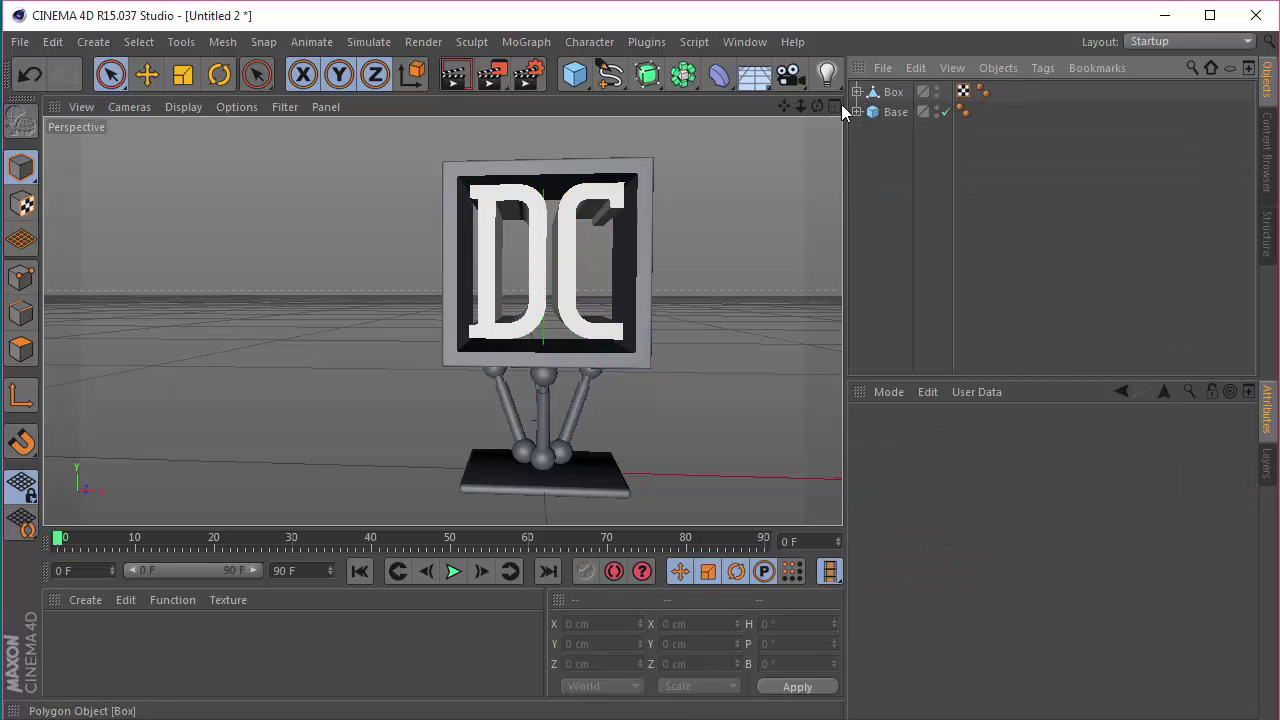
Expand the Base hierarchy and examine which piston arm each of its child spheres belongs to
drag(817, 106, 755, 114)
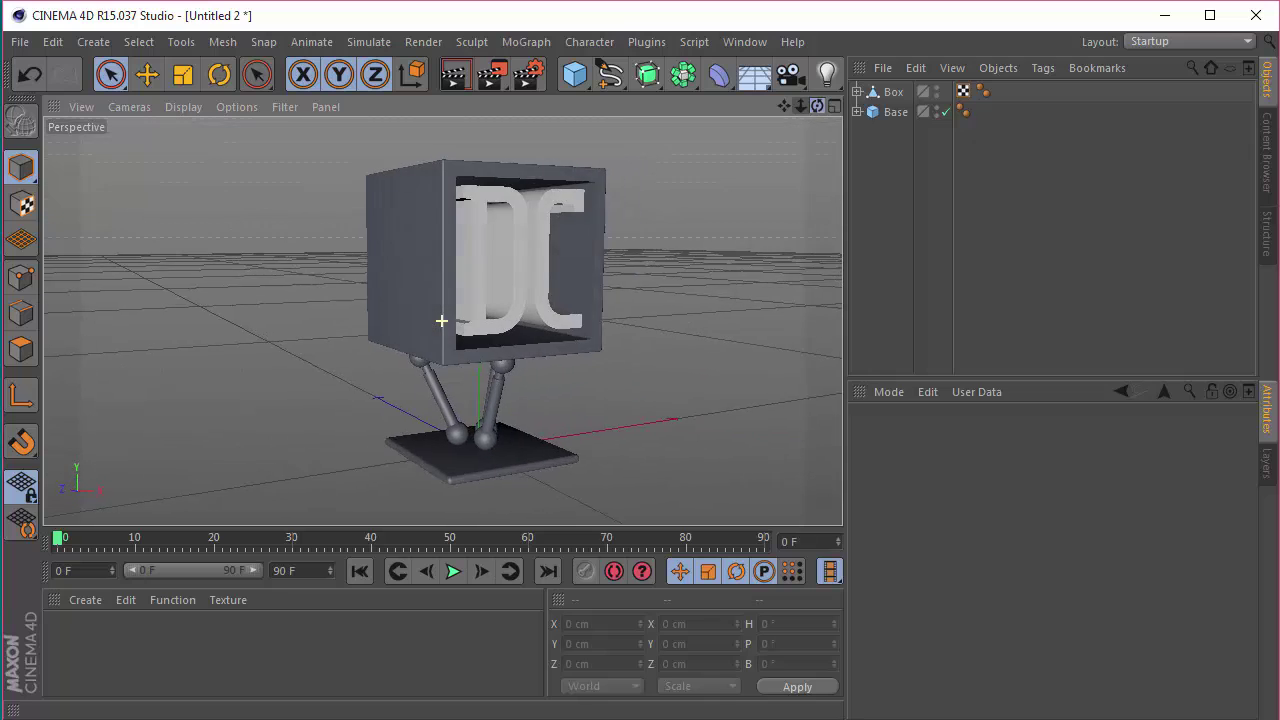
drag(441, 320, 771, 177)
scroll(471, 450, up, 5)
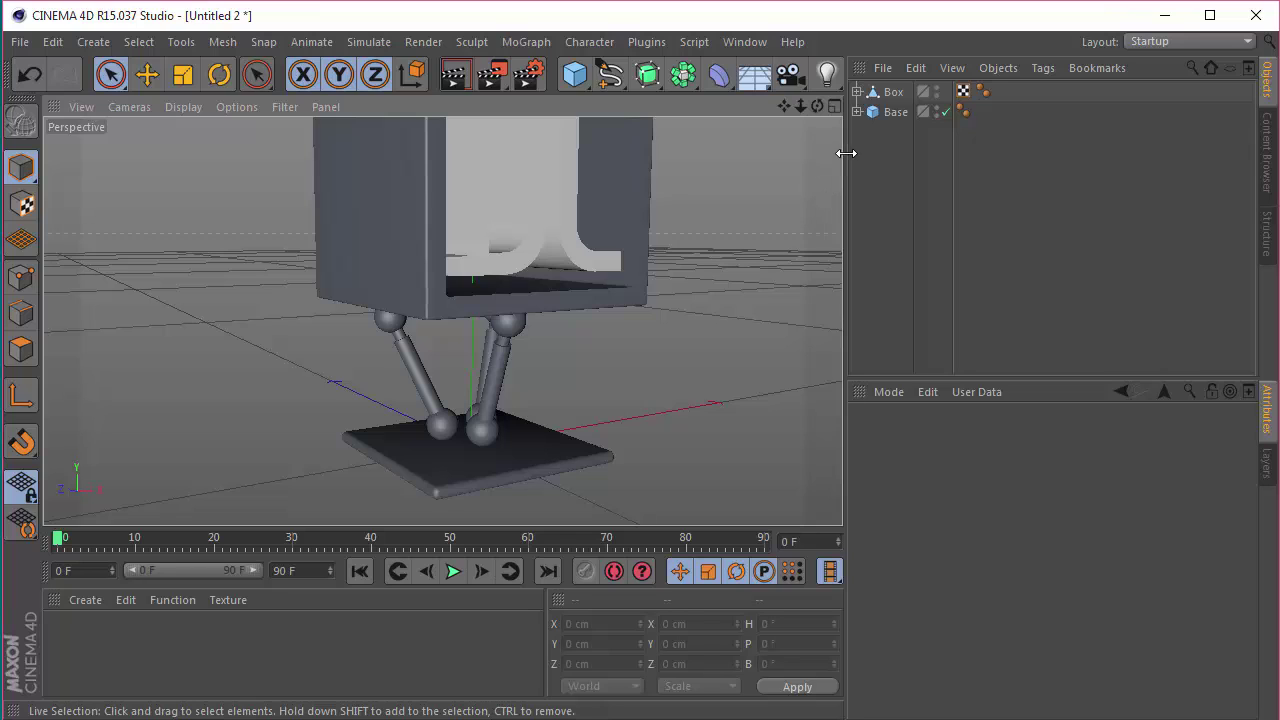
click(857, 111)
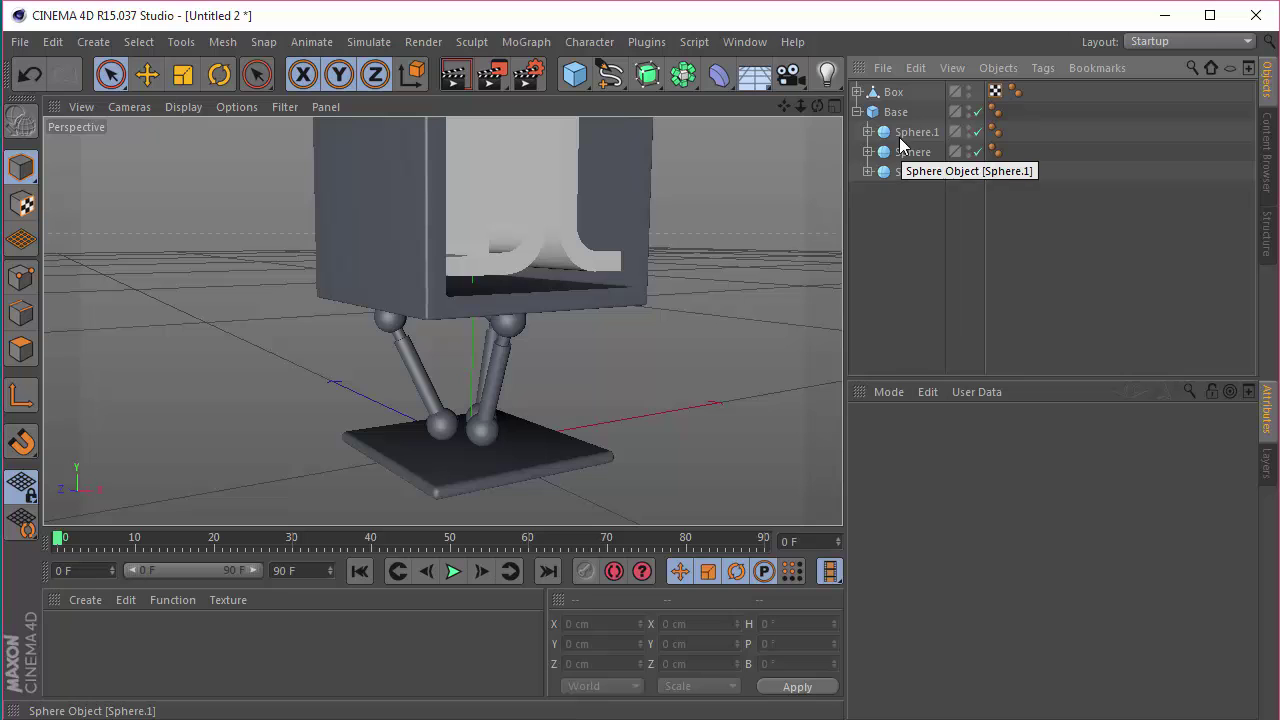
click(912, 132)
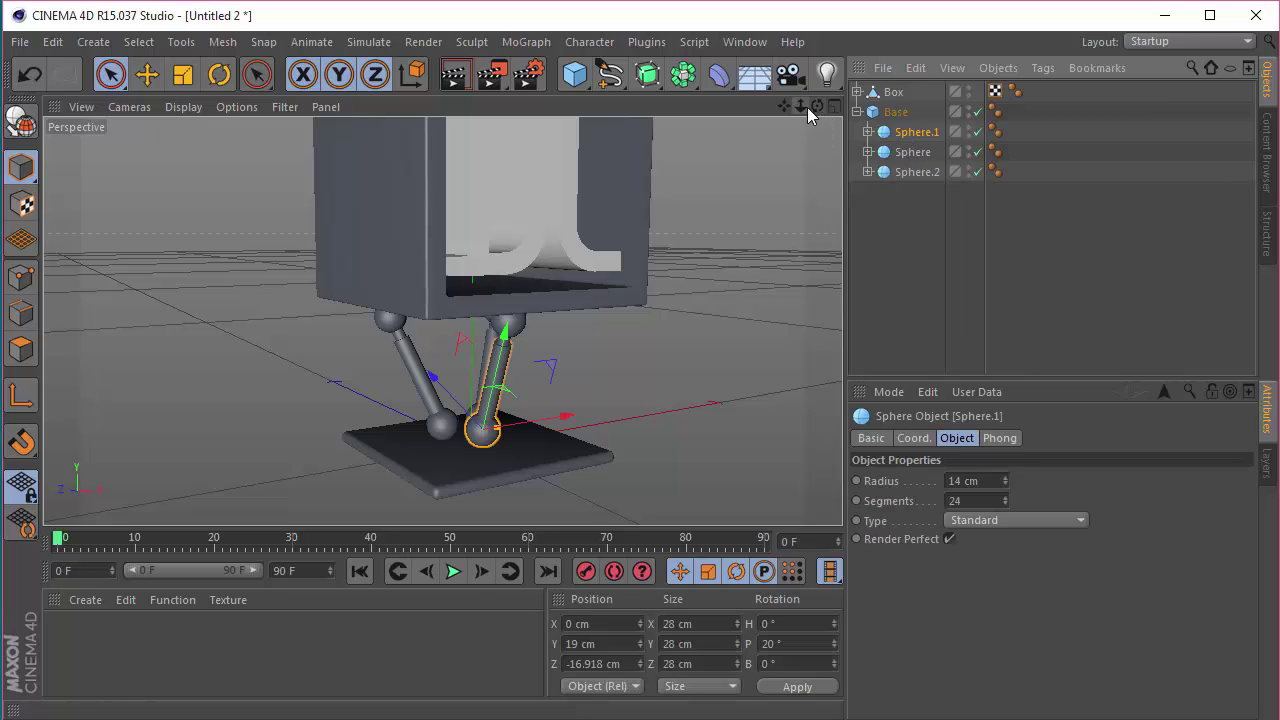
drag(817, 106, 694, 141)
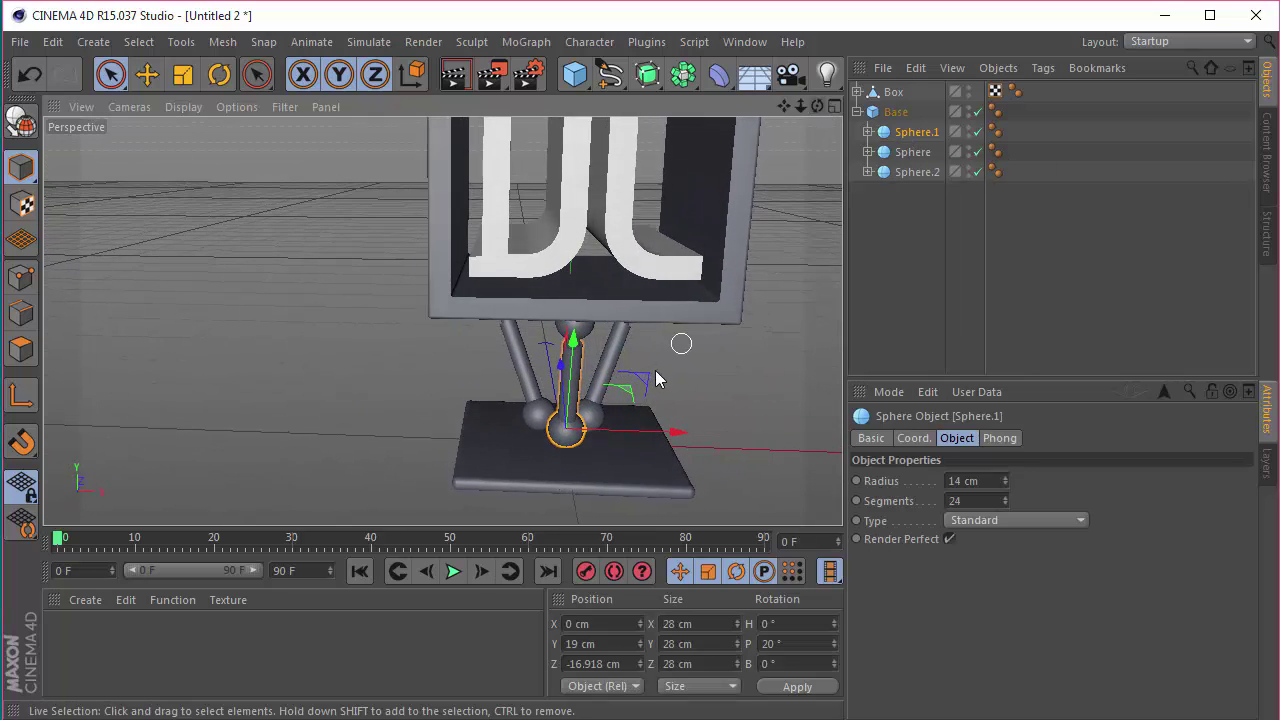
click(524, 445)
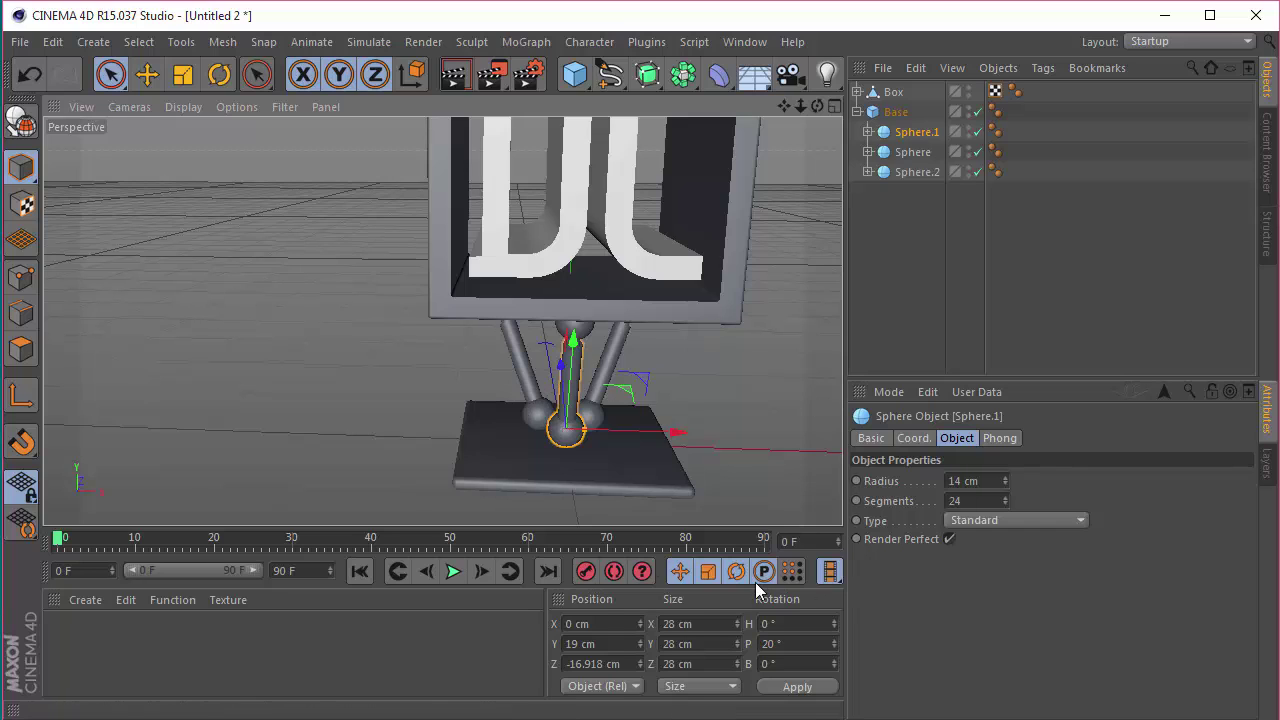
shift+click(528, 431)
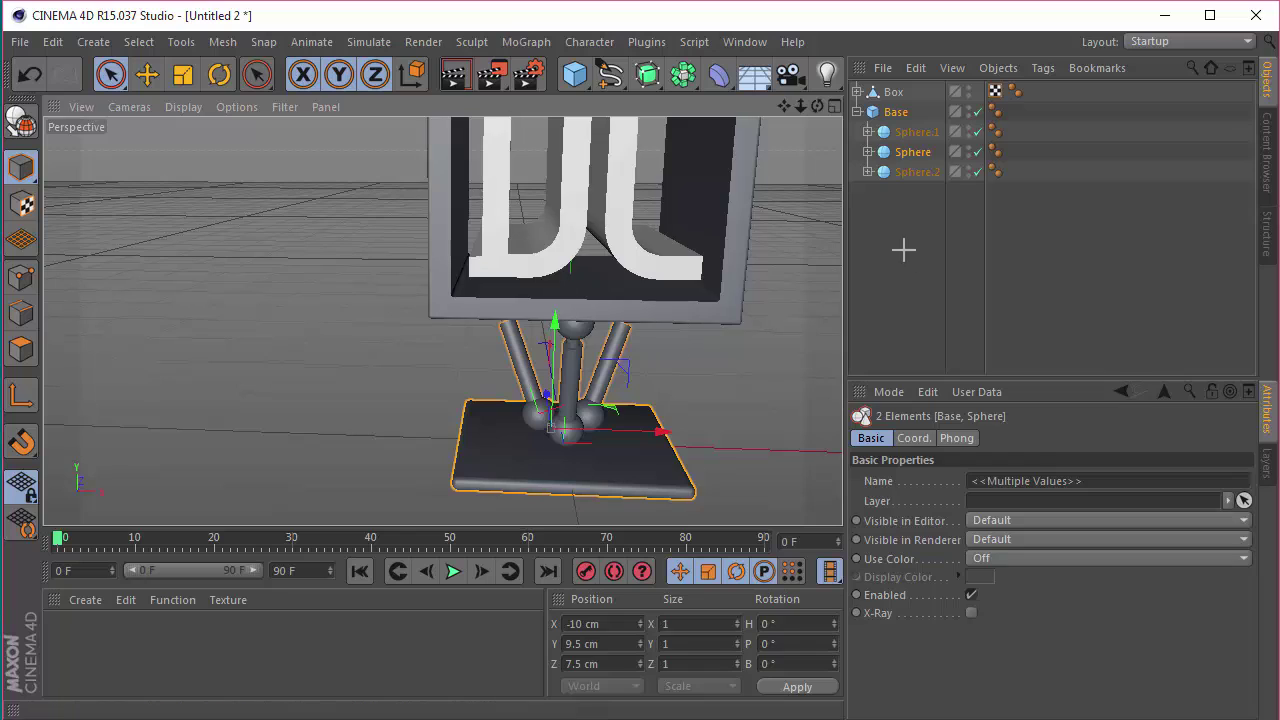
Rename Base's child Sphere as 1 and its child Sphere.2 as 2
click(912, 134)
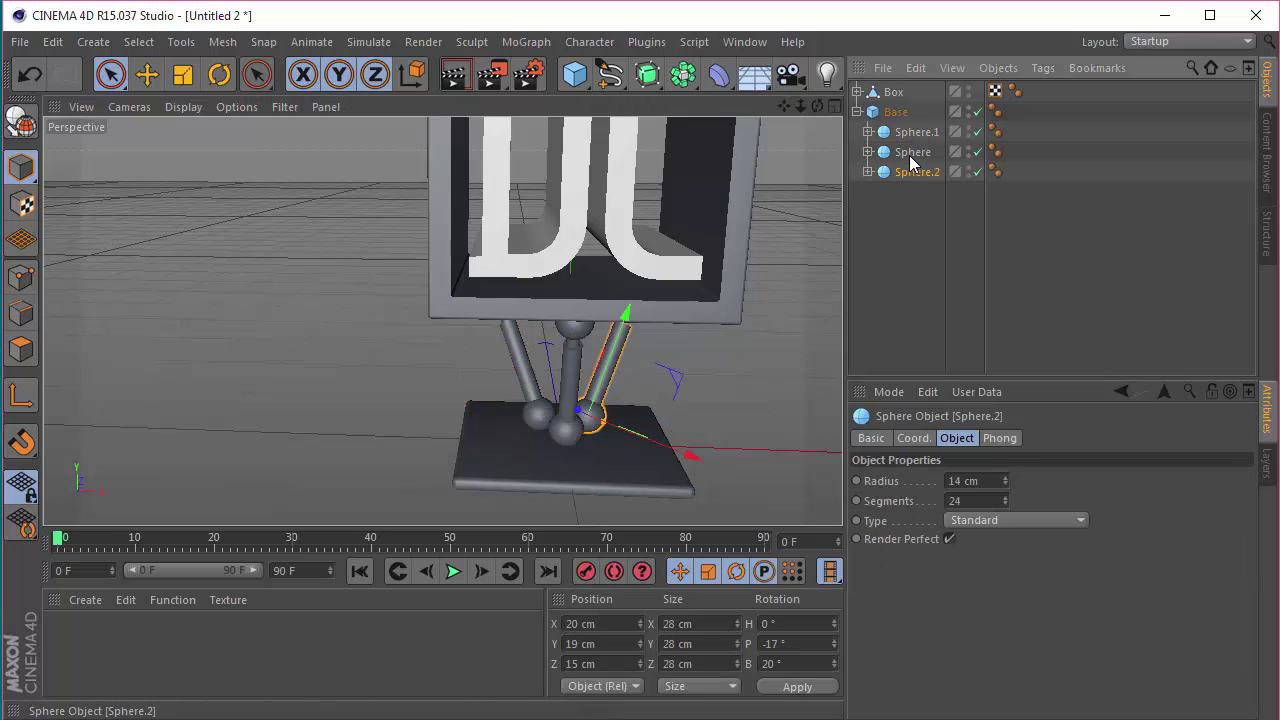
click(912, 152)
double_click(912, 152)
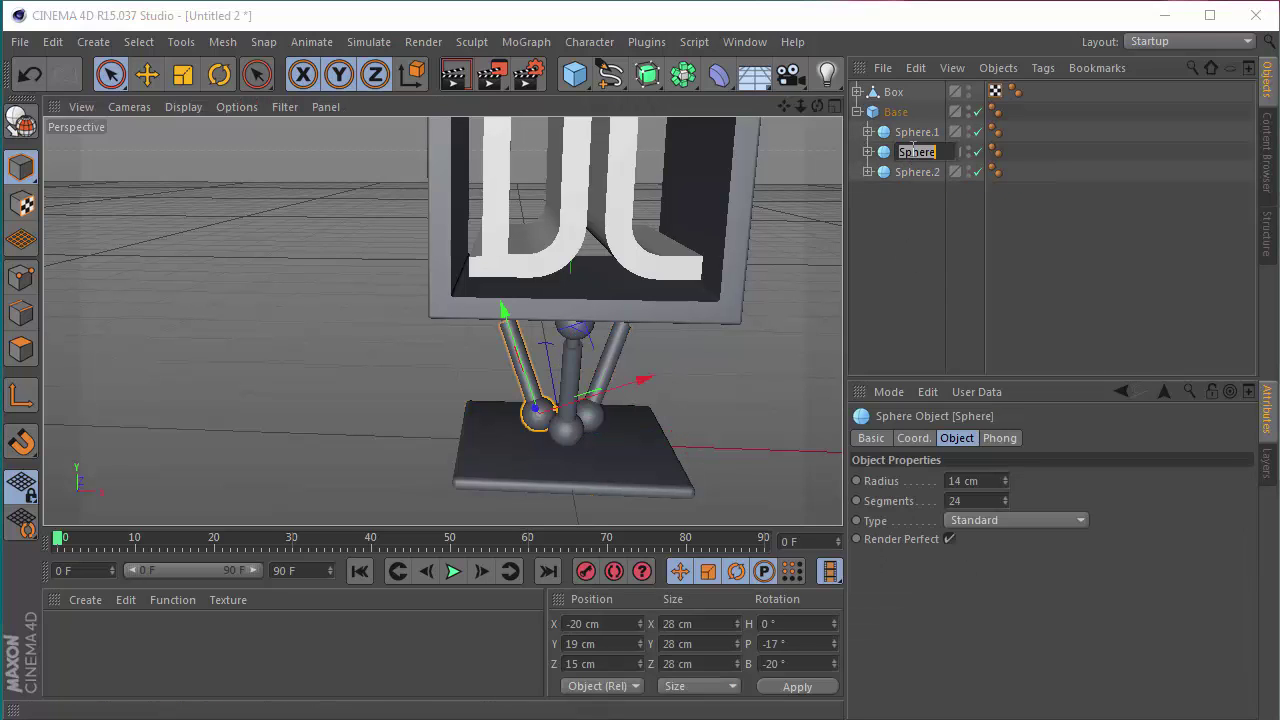
text(1)
key(Return)
click(914, 134)
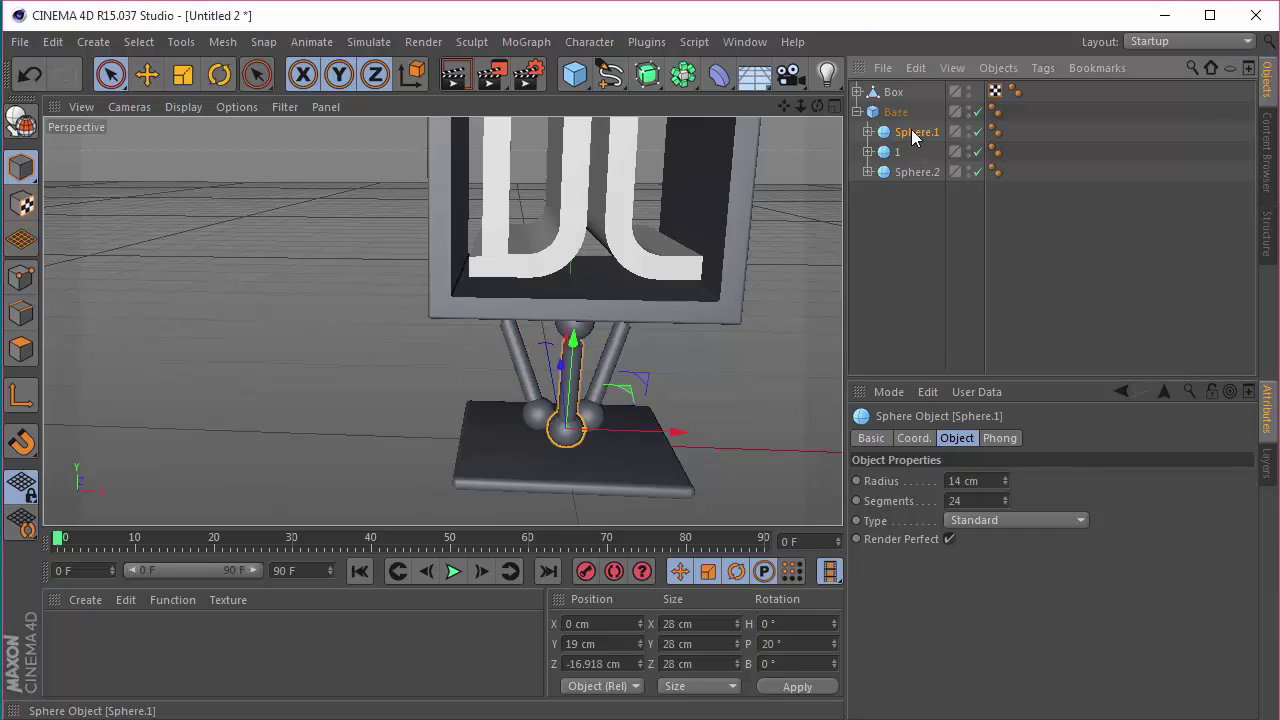
click(911, 172)
double_click(911, 172)
text(2)
key(Return)
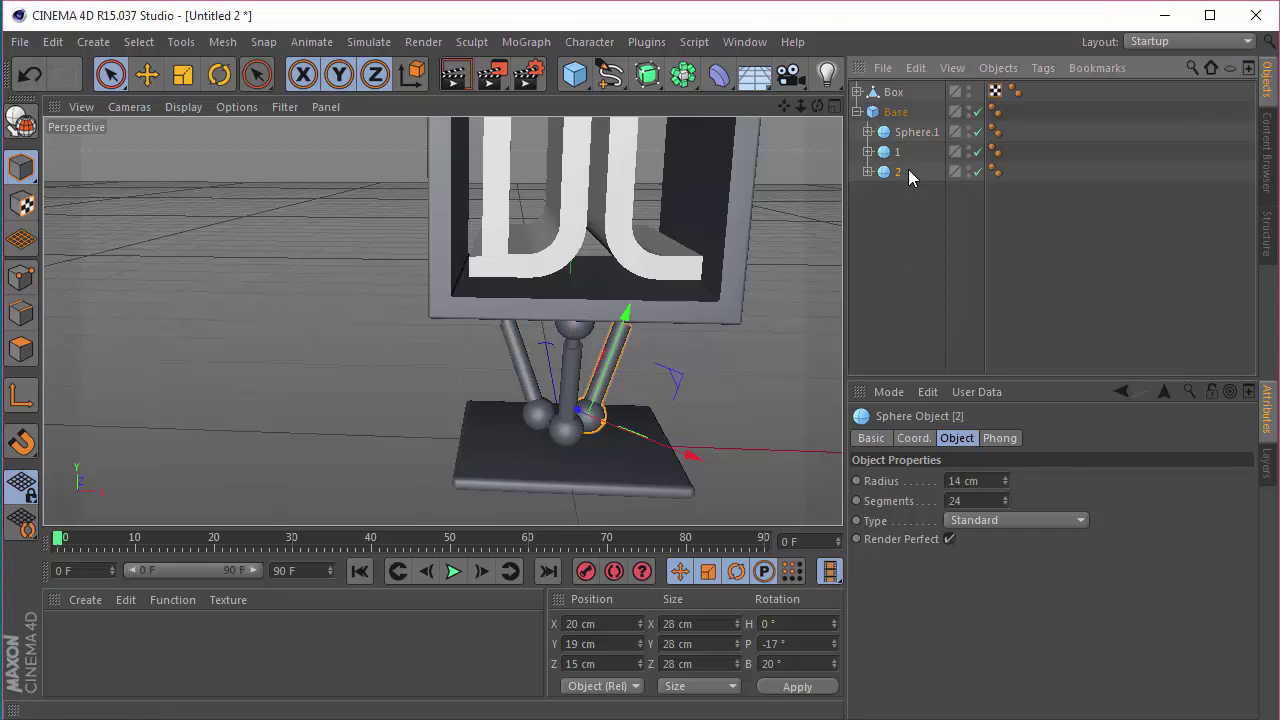
Place Sphere.1 last among Base's children and rename it as 3
drag(917, 208, 909, 176)
double_click(909, 174)
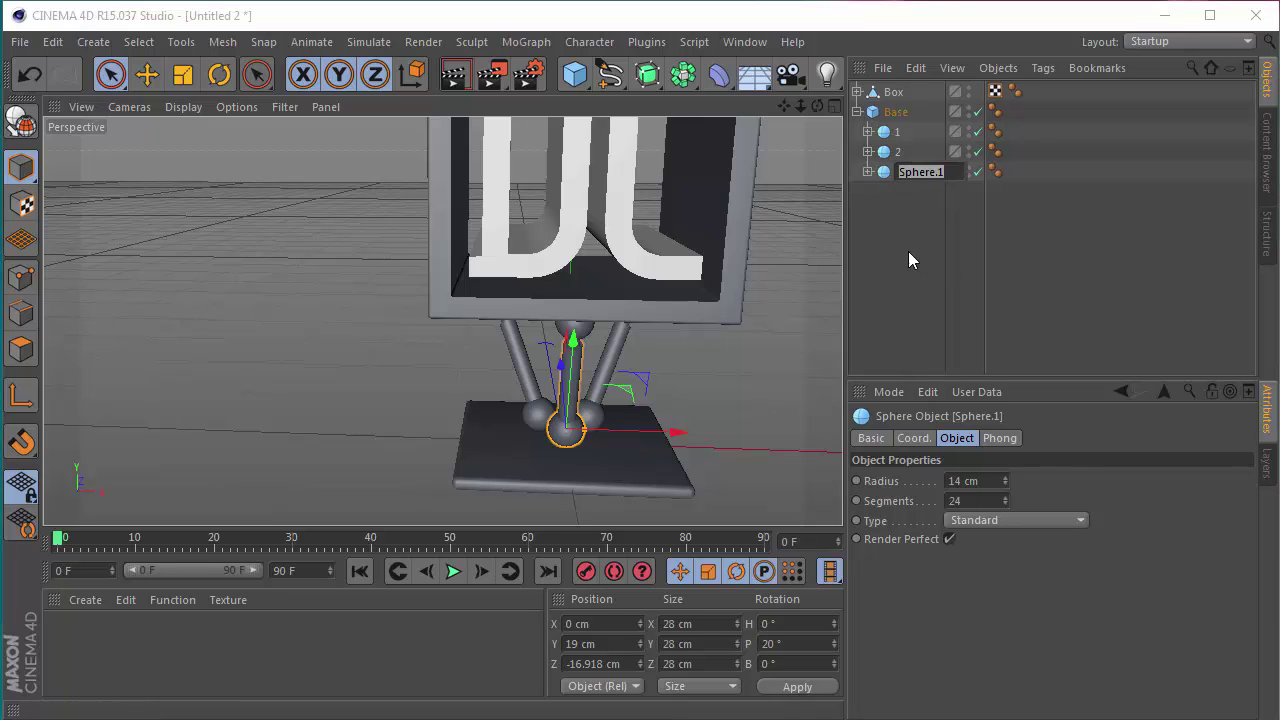
text(3)
key(Return)
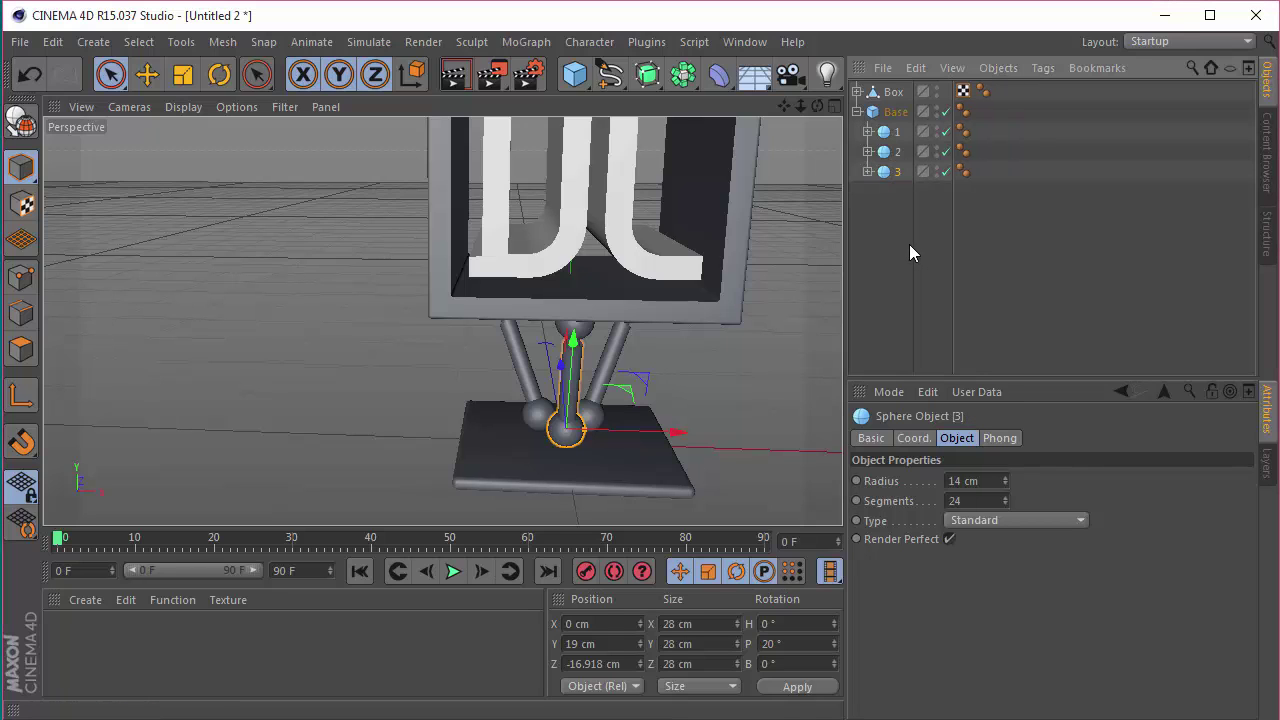
Expand the Box hierarchy and rename its child Sphere.1 as 3
click(857, 92)
click(914, 133)
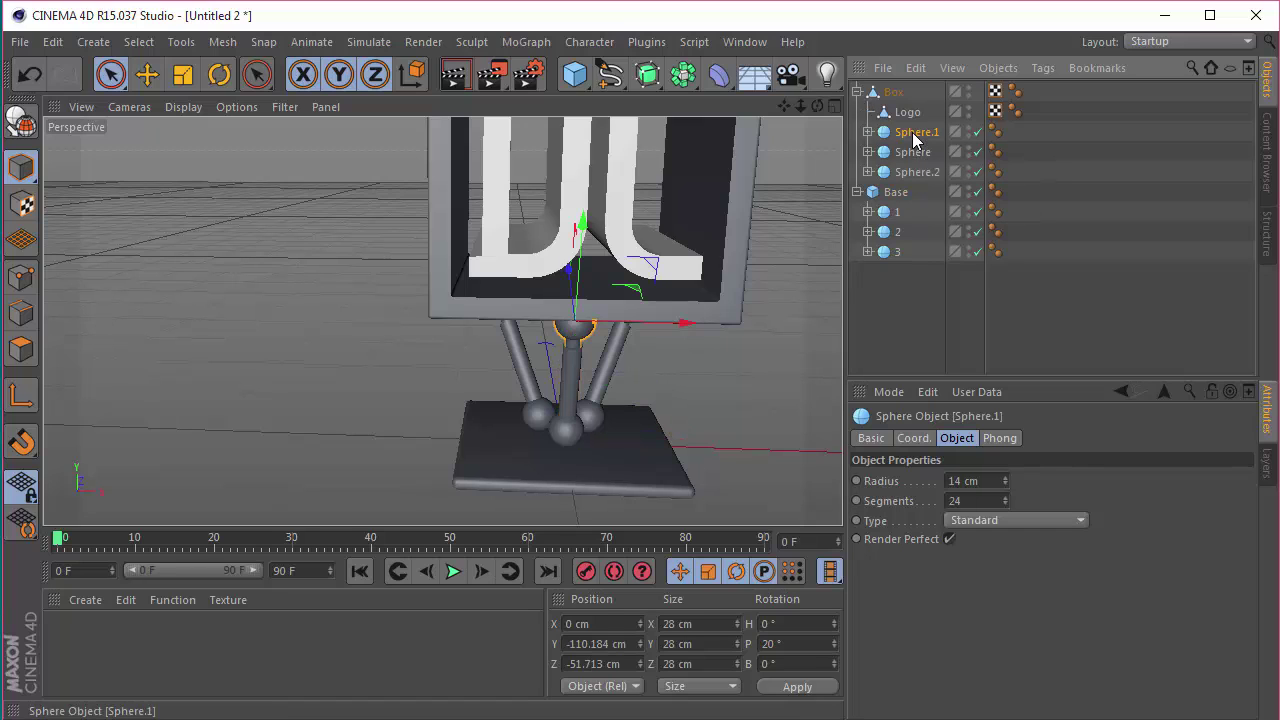
double_click(914, 133)
text(3)
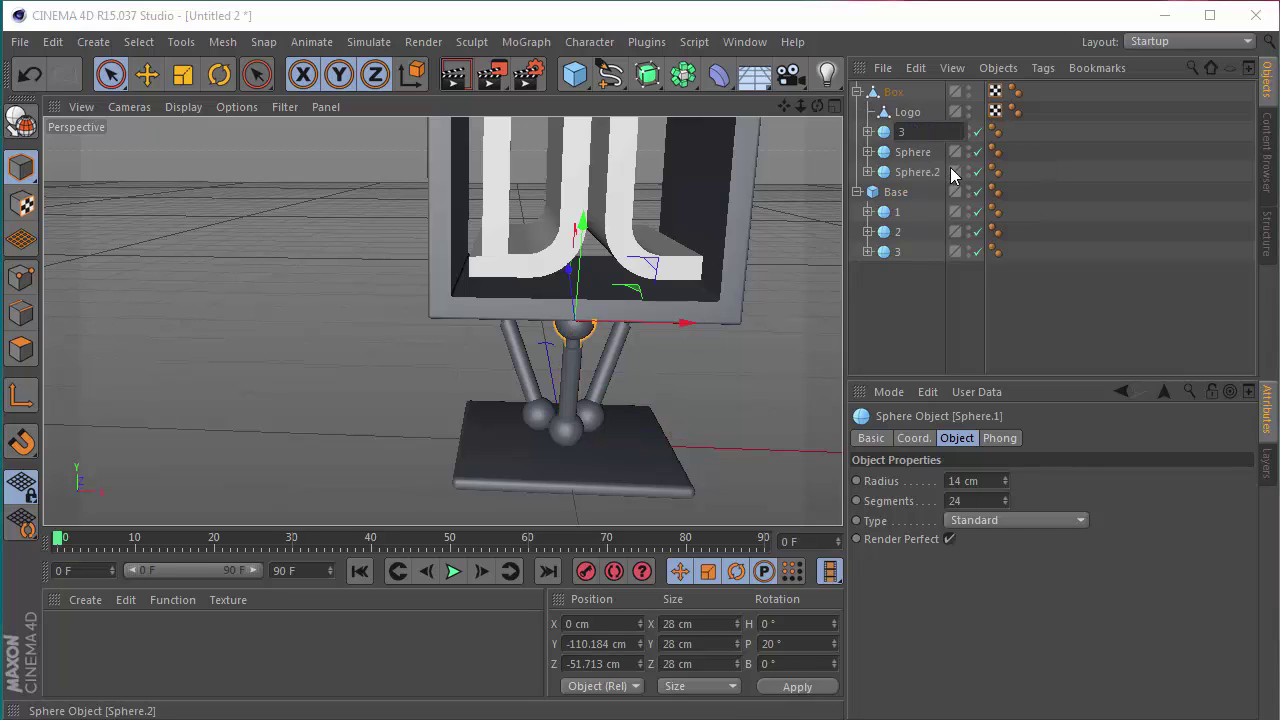
key(Return)
Rename Box's children Sphere and Sphere.2 as 1 and 2, and order the spheres 1, 2, 3
click(912, 152)
double_click(912, 152)
text(1)
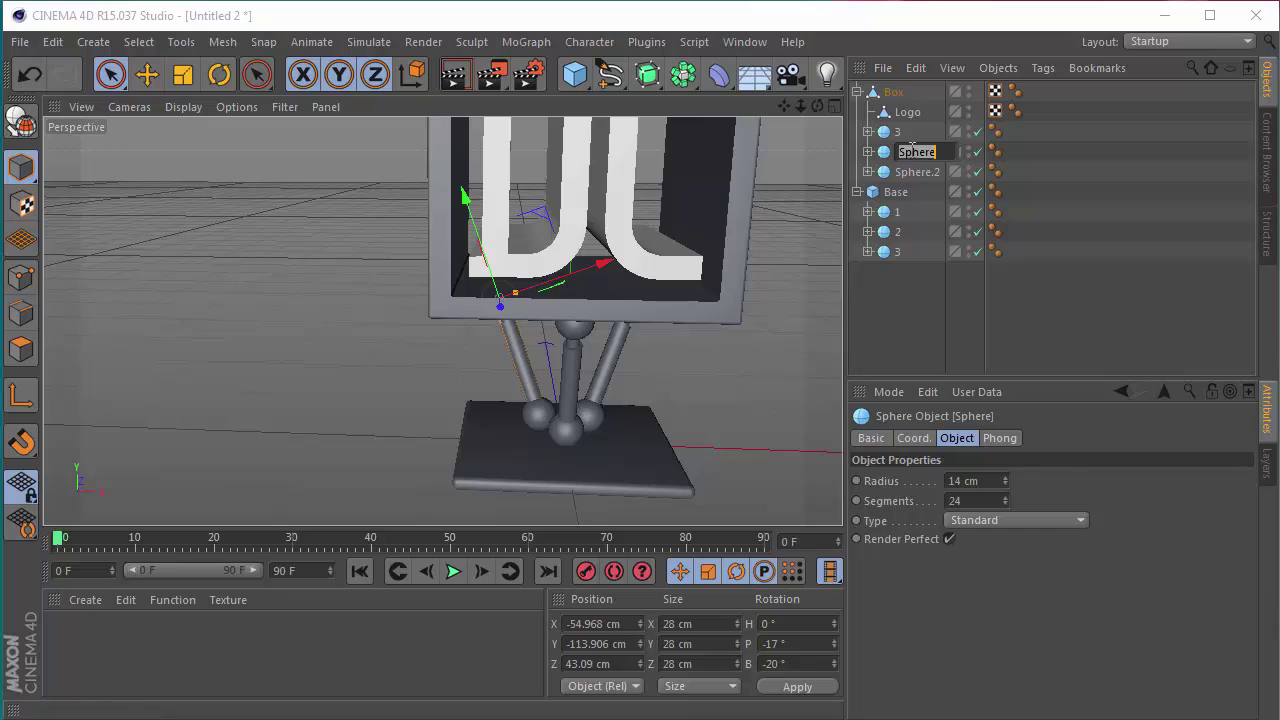
key(Return)
click(914, 172)
double_click(914, 172)
text(2)
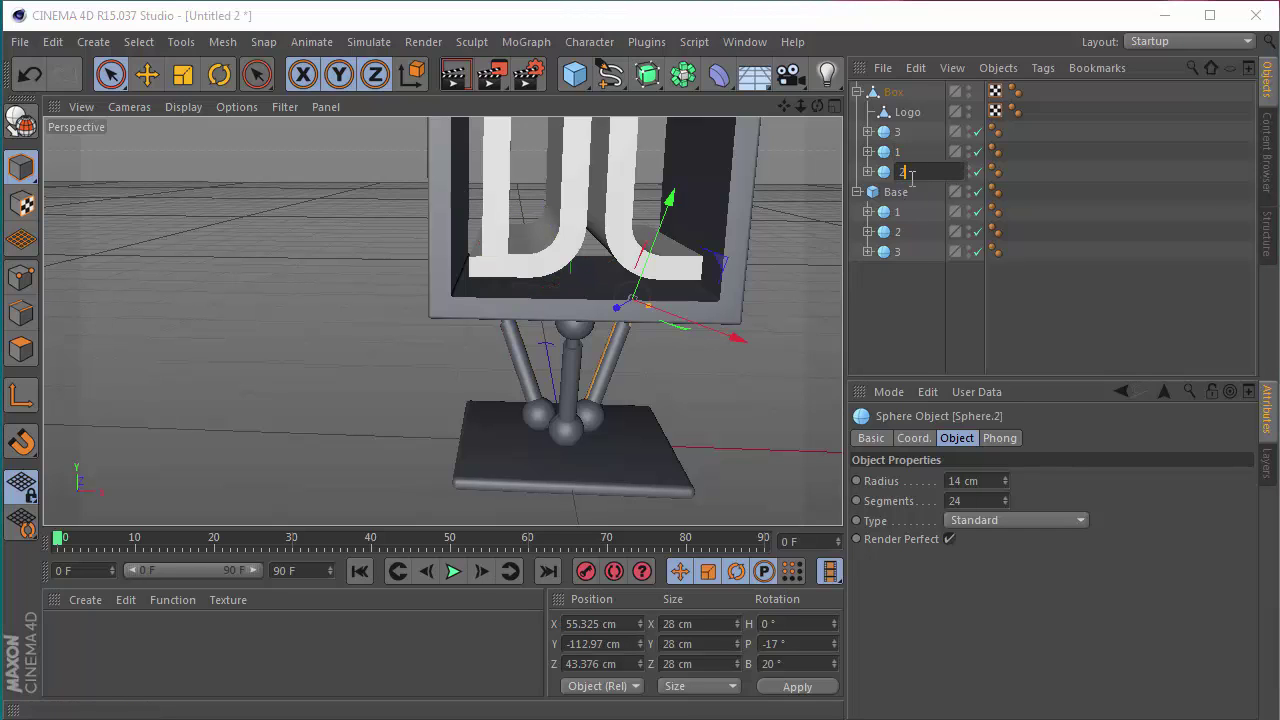
key(Return)
drag(895, 182, 896, 188)
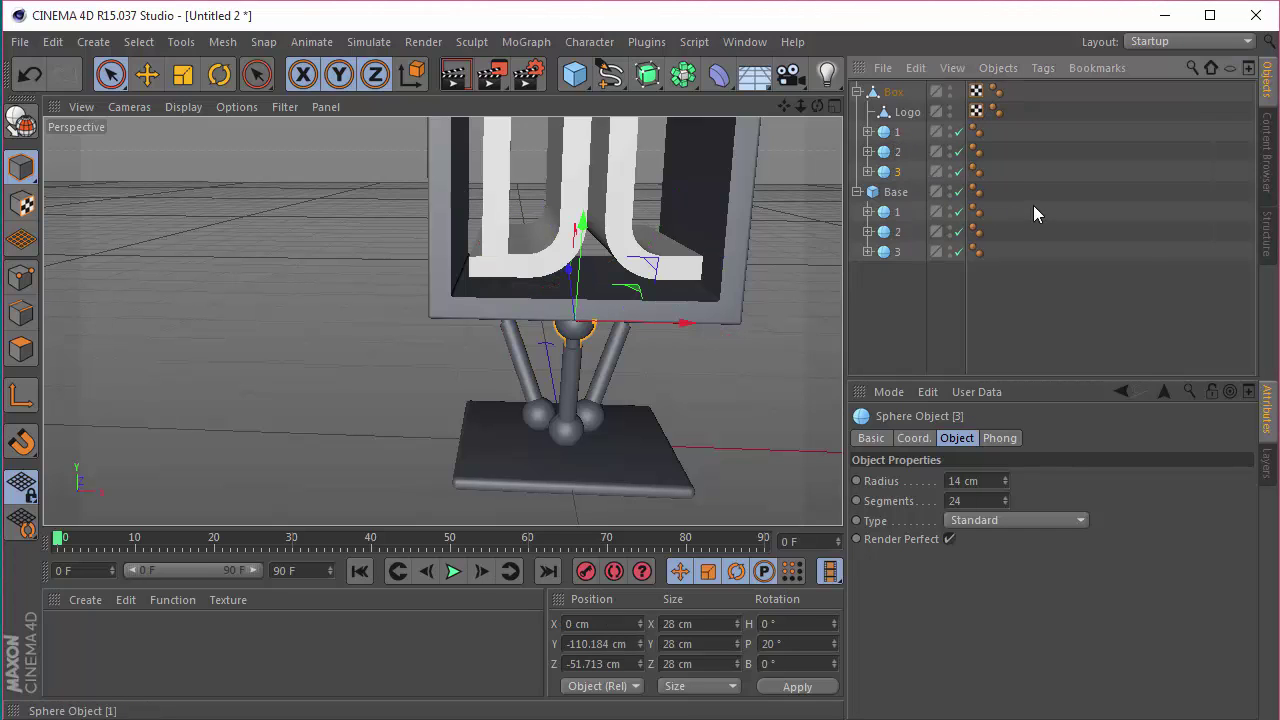
click(857, 91)
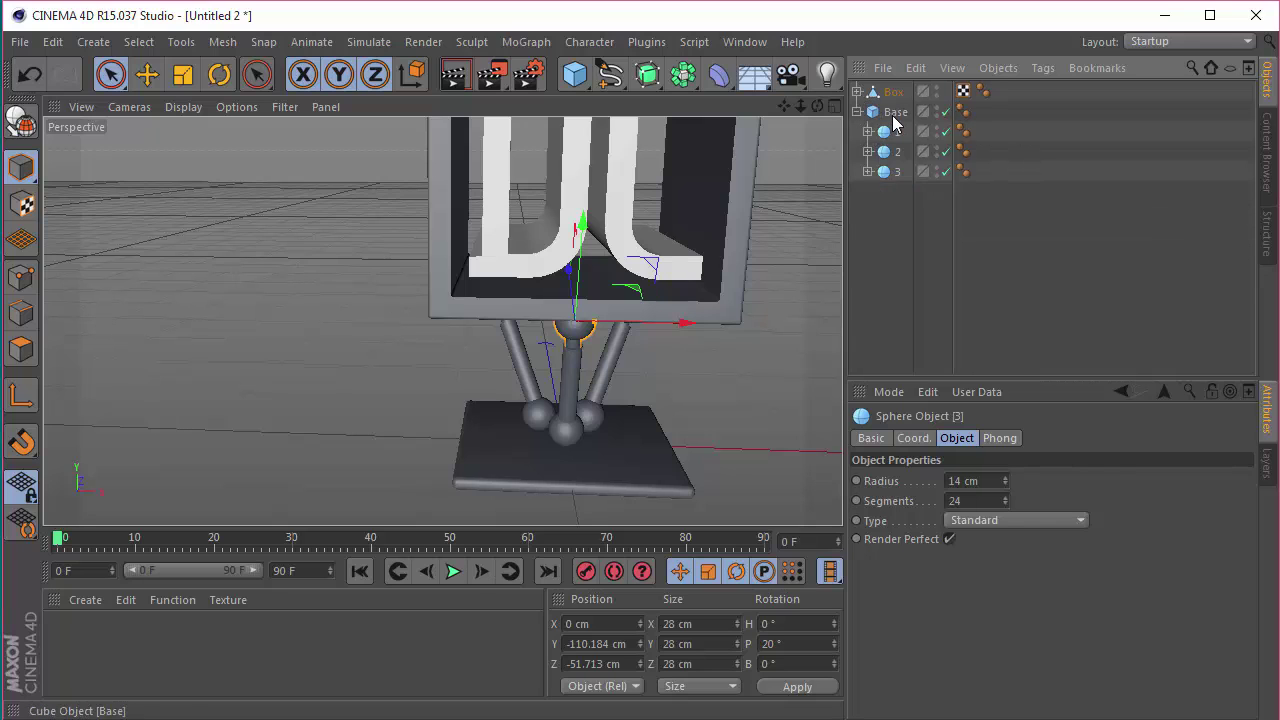
Try aiming Base's sphere 1 at Box's sphere 1 with a Target tag, and undo it
click(895, 112)
right_click(895, 136)
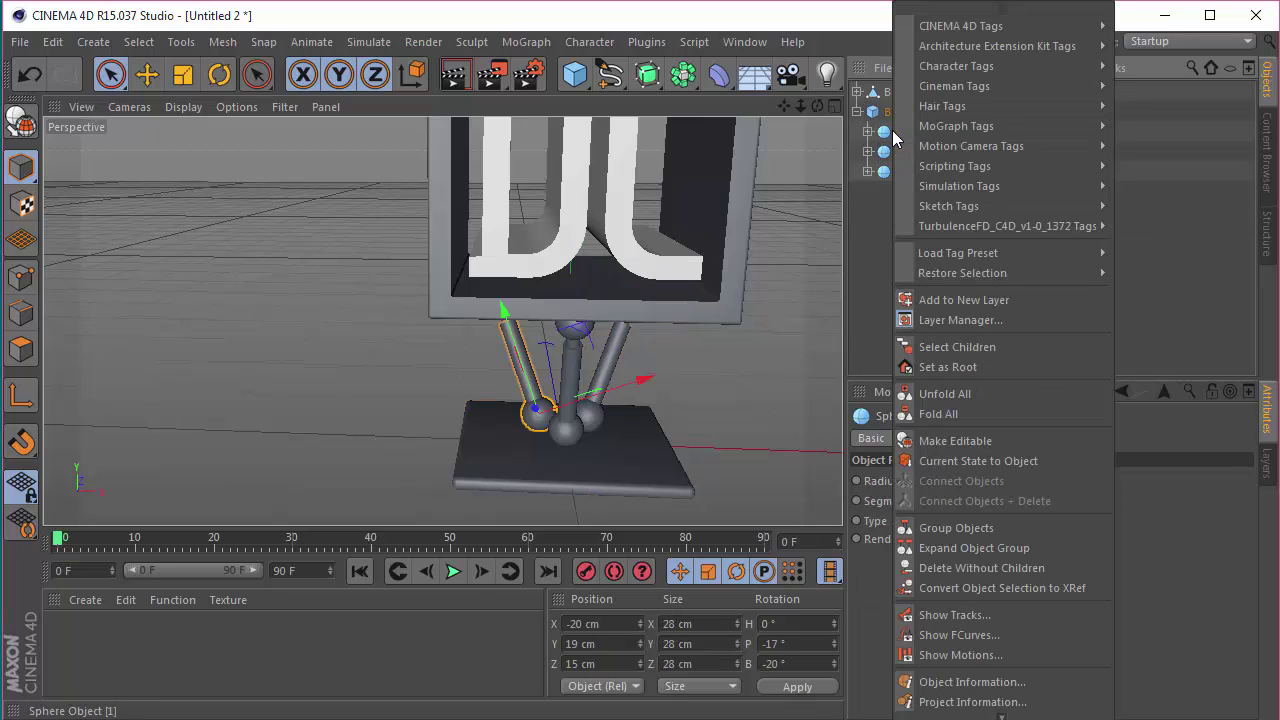
mouse_move(1090, 26)
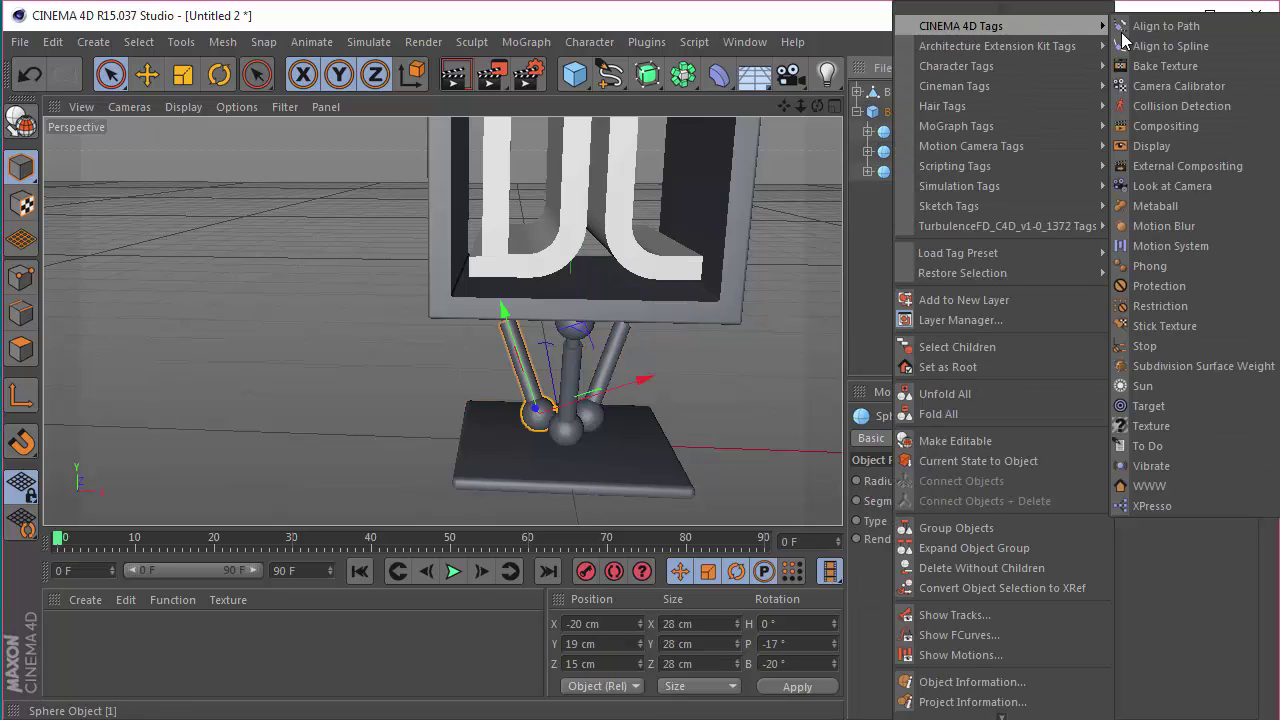
click(1150, 406)
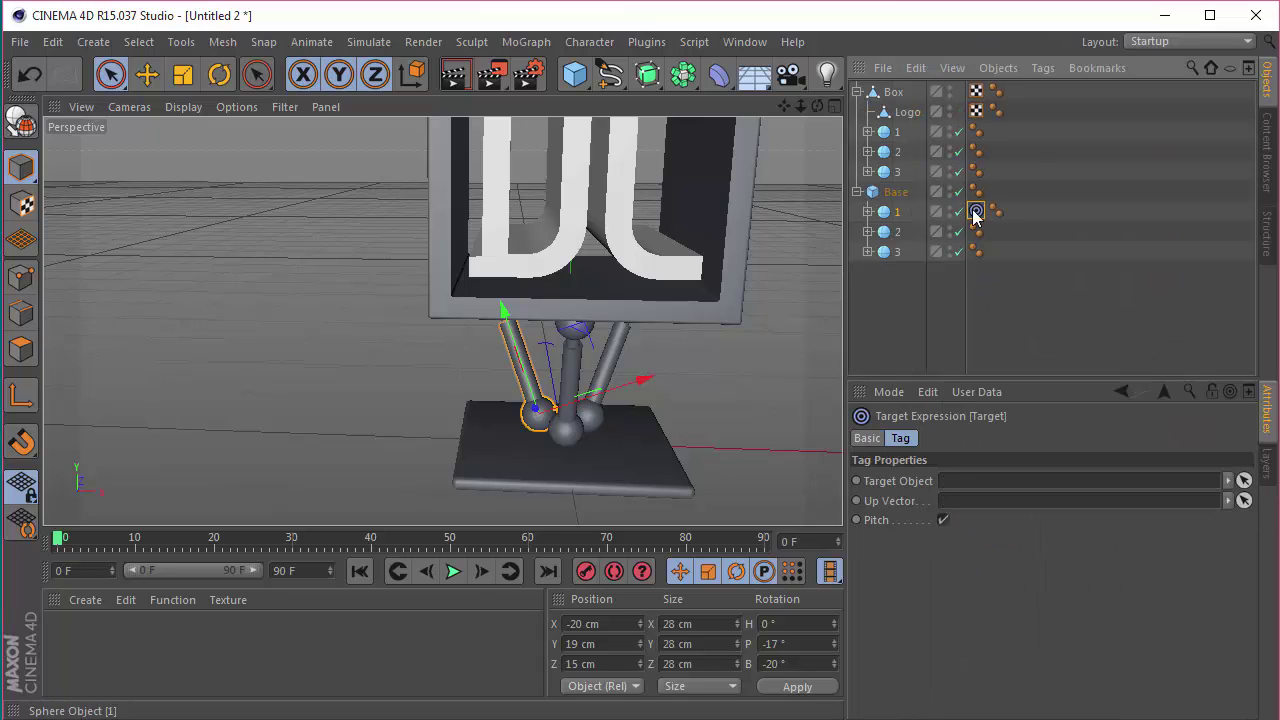
click(882, 132)
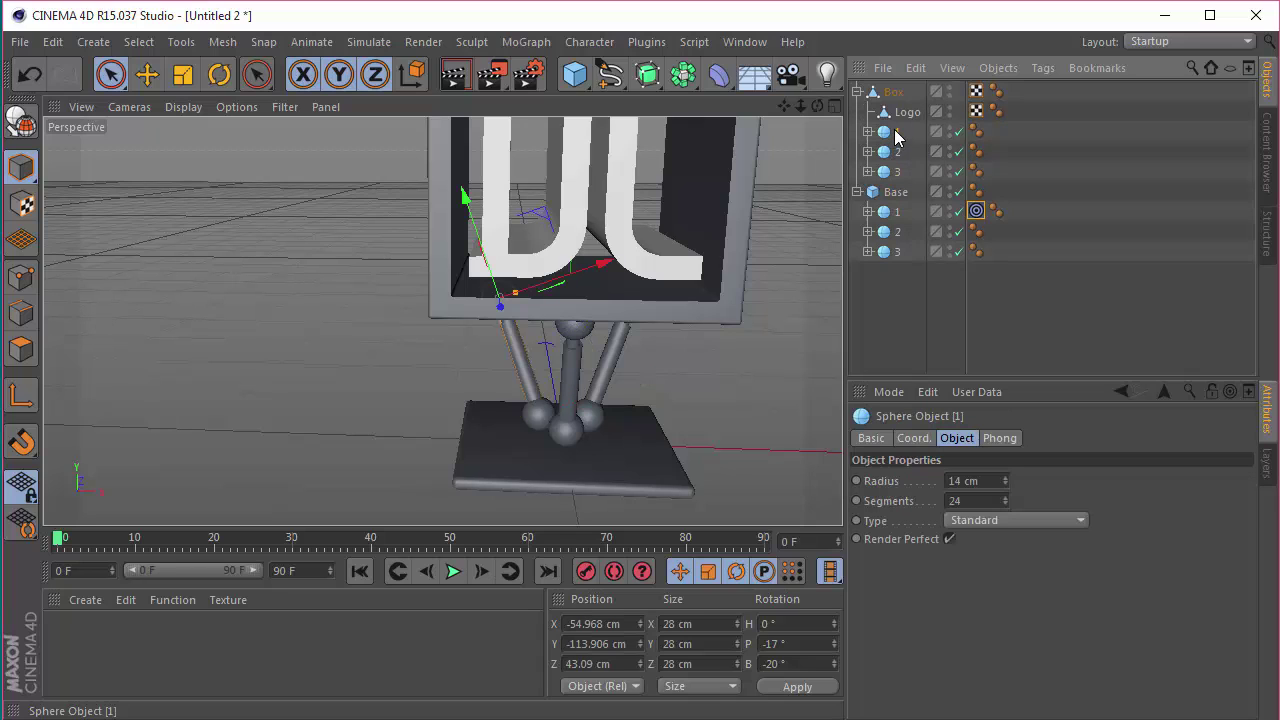
click(976, 211)
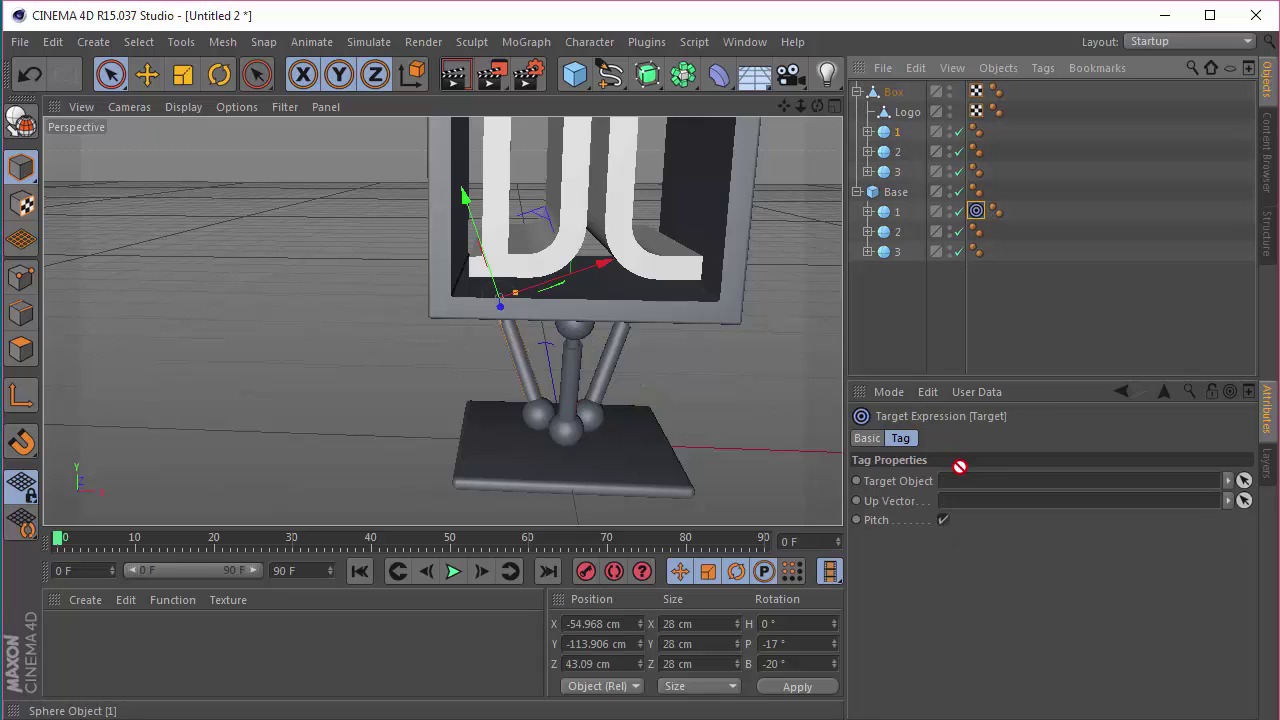
drag(962, 487, 962, 484)
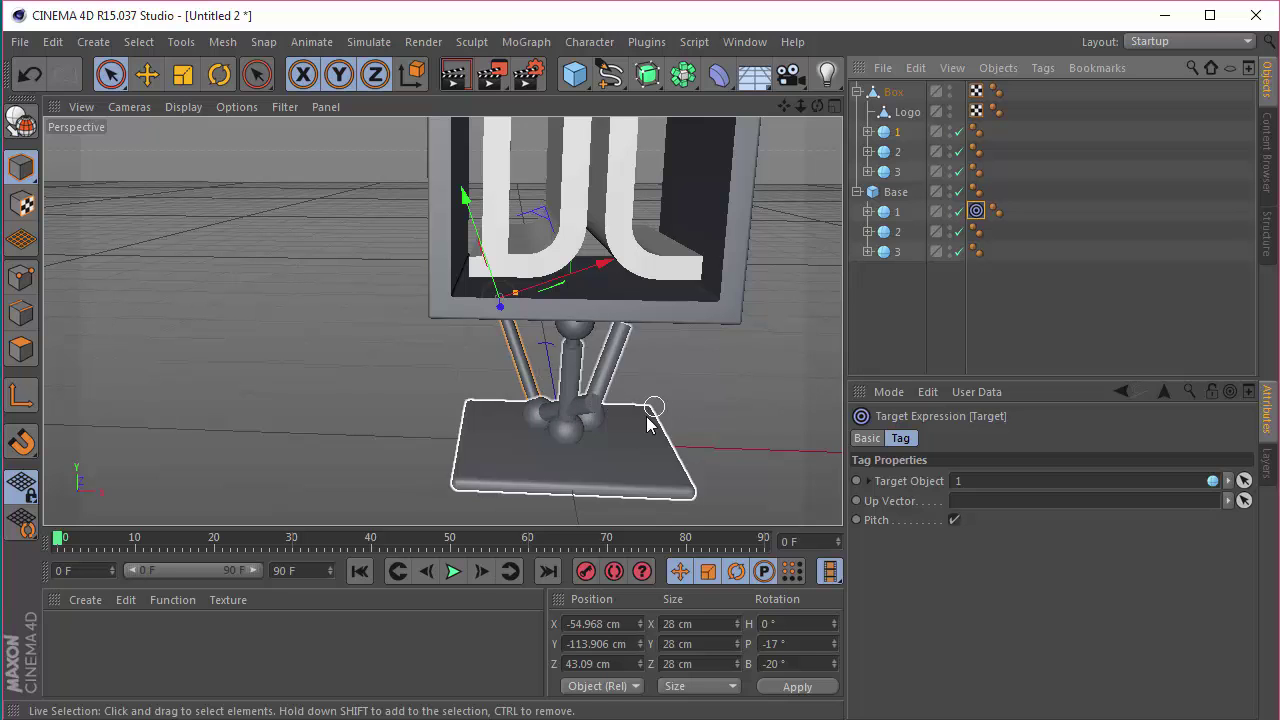
drag(817, 105, 443, 321)
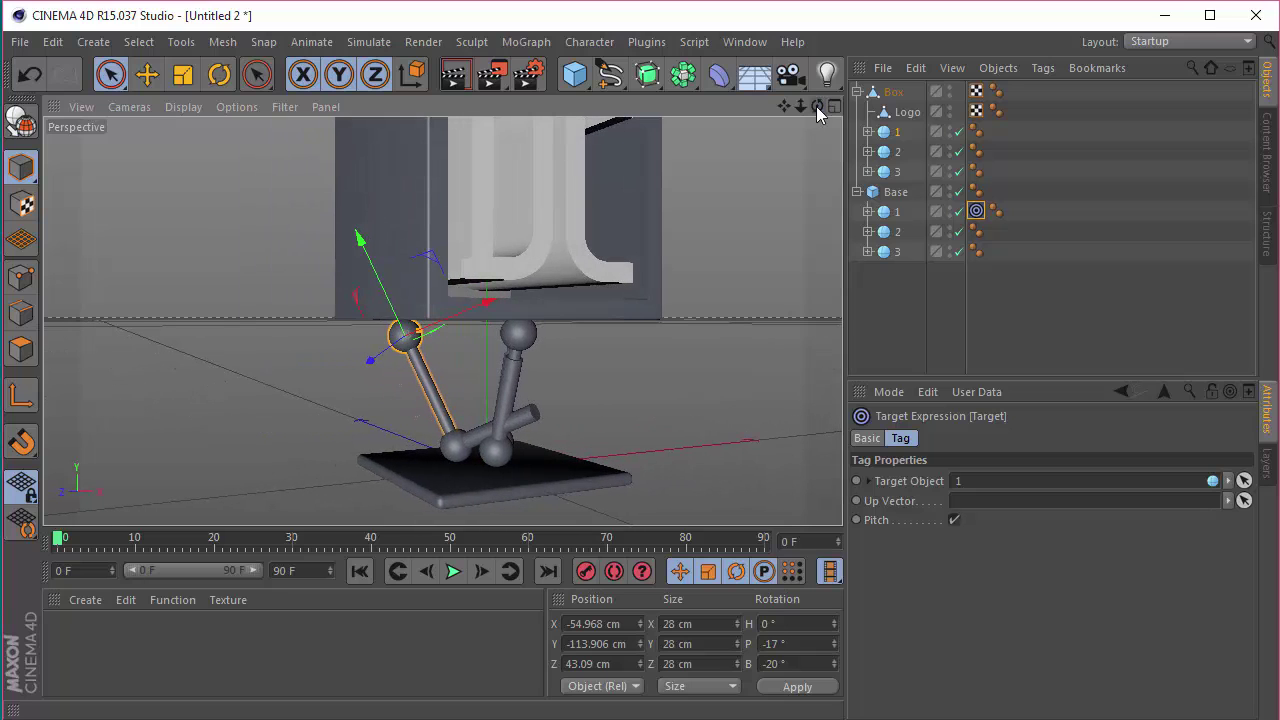
key(ctrl+z)
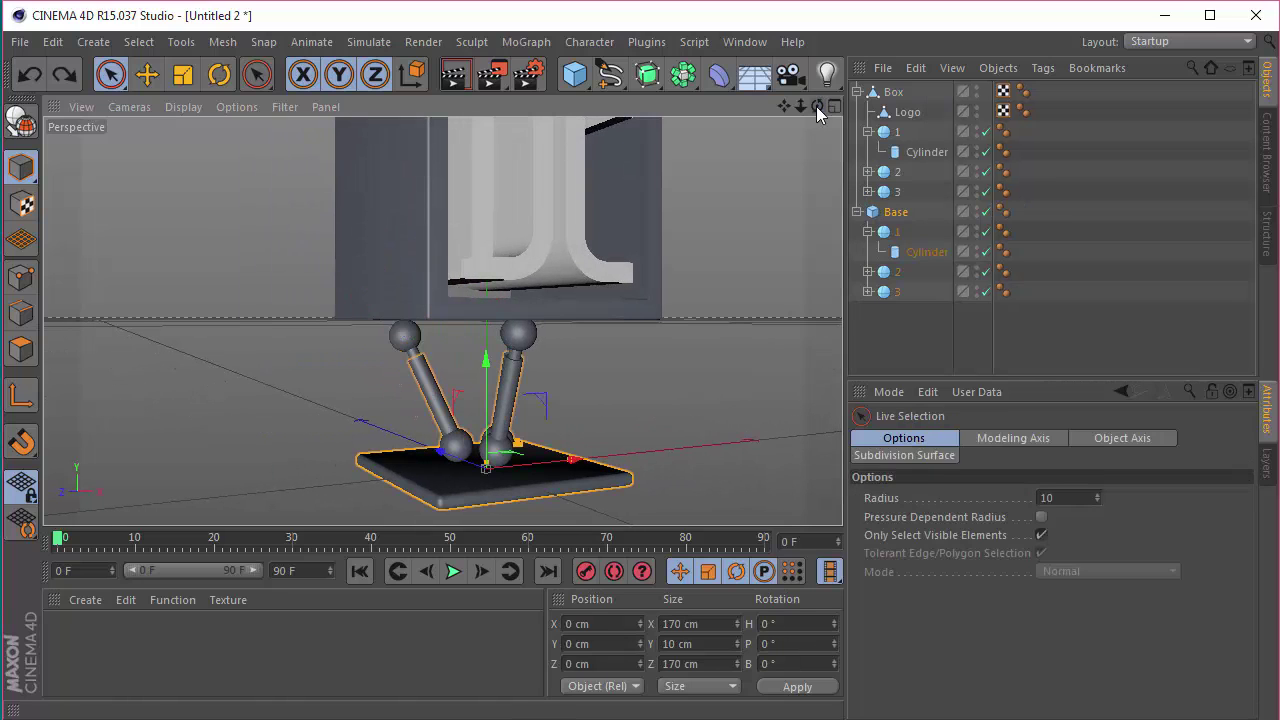
Move spheres 1, 2 and 3 out of Box to the top hierarchy level and collapse Base's sphere 1
mouse_move(817, 105)
mouse_down()
mouse_move(441, 321)
mouse_move(531, 363)
mouse_move(830, 127)
mouse_move(815, 103)
mouse_up()
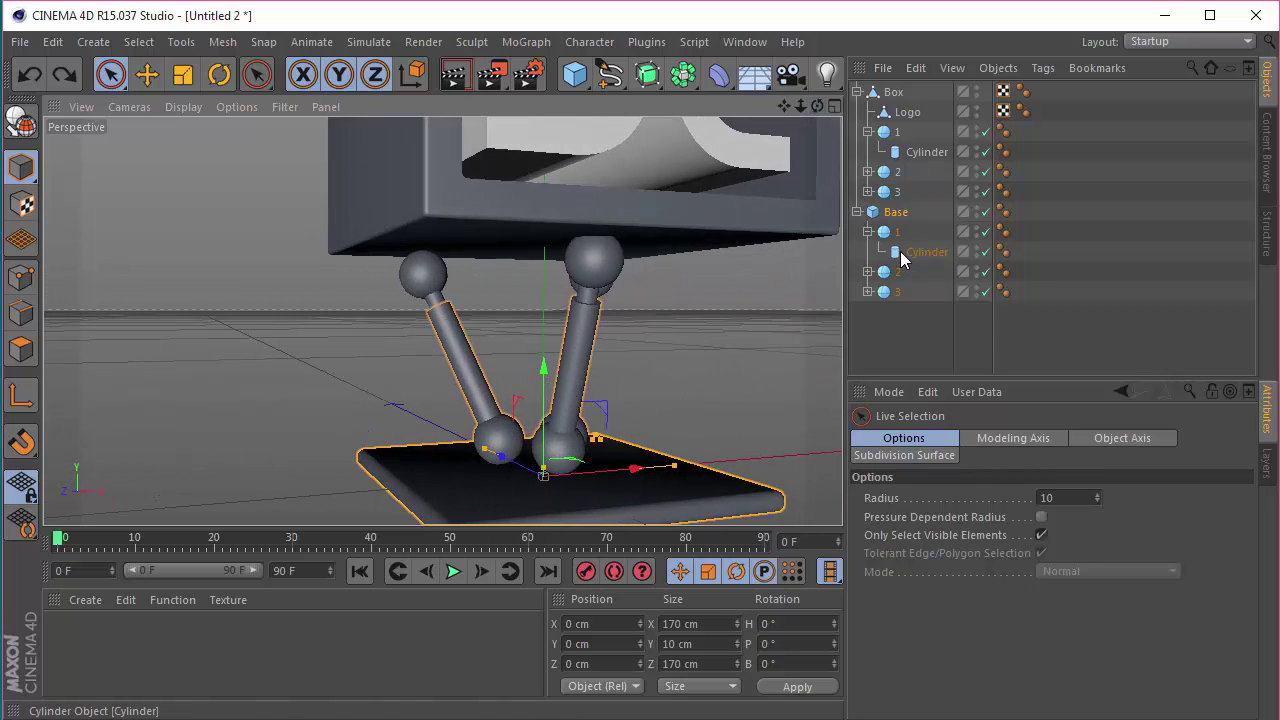
click(896, 133)
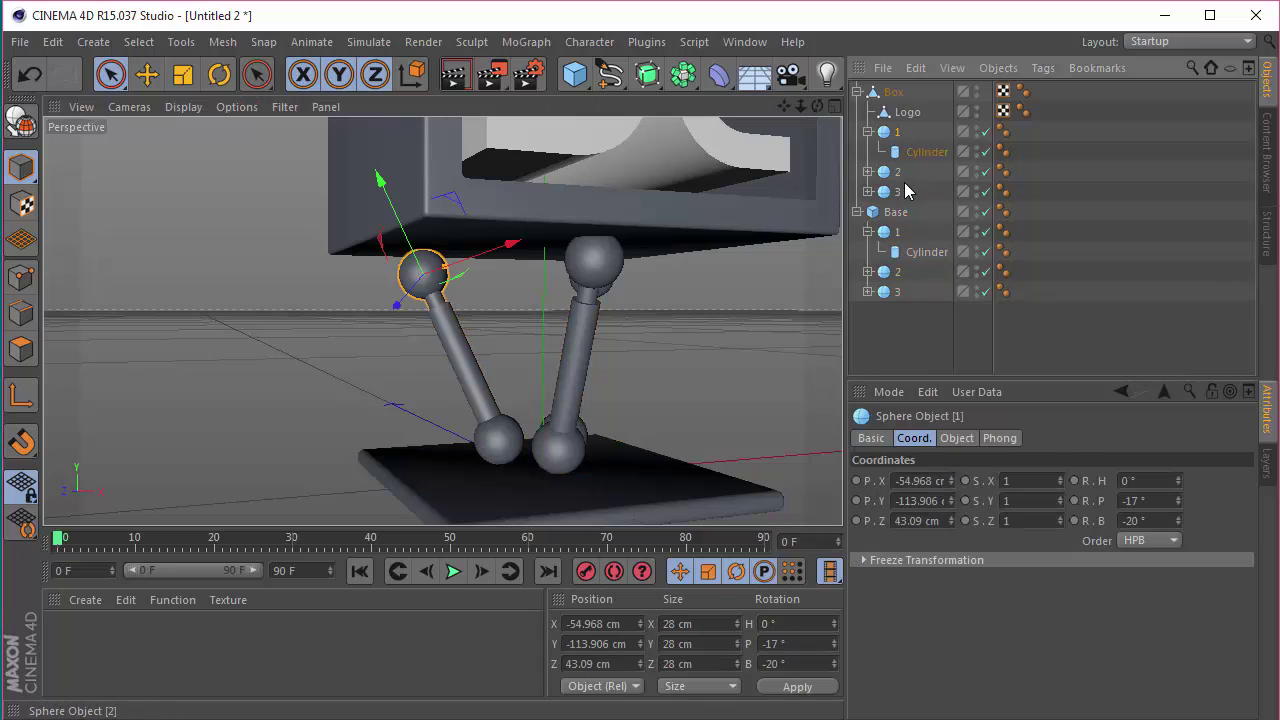
click(867, 132)
shift+click(897, 172)
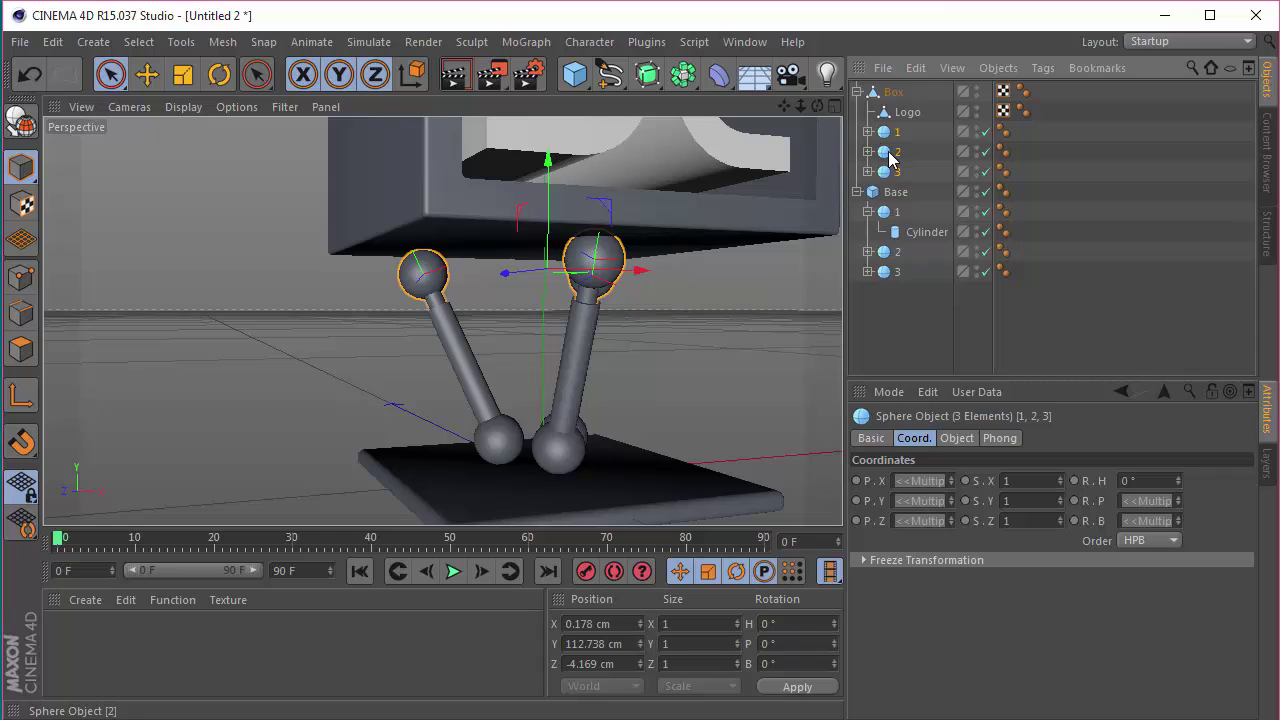
click(893, 212)
click(867, 212)
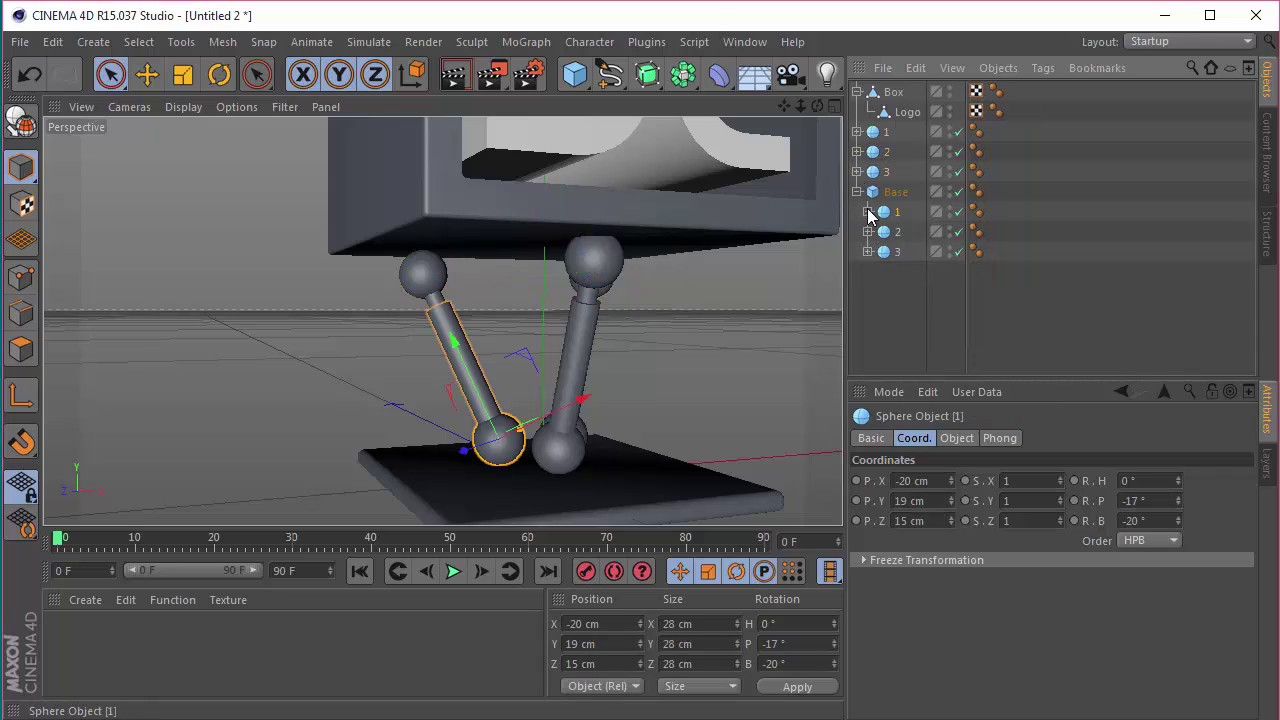
Move spheres 1, 2 and 3 out of Base to the top hierarchy level
shift+click(889, 252)
drag(877, 308, 882, 308)
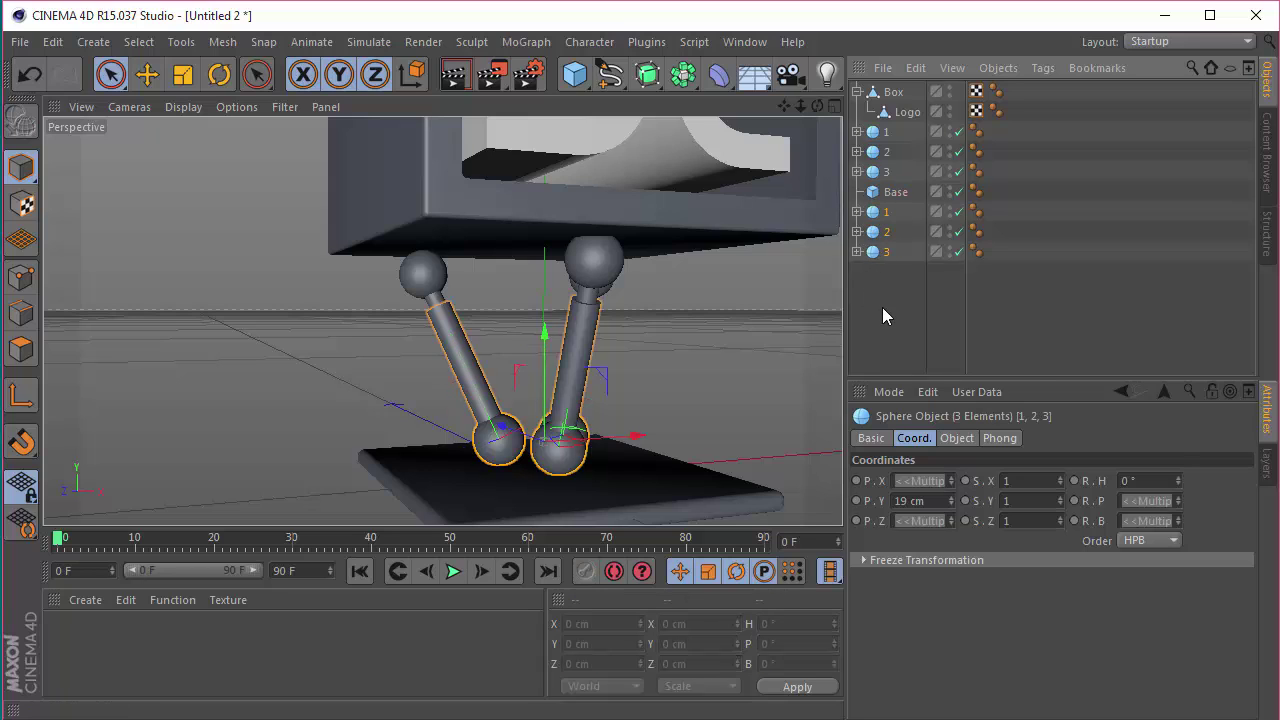
click(882, 308)
Expand all six spheres and move each Cylinder out of its parent, placing it directly below that sphere
click(857, 132)
click(857, 172)
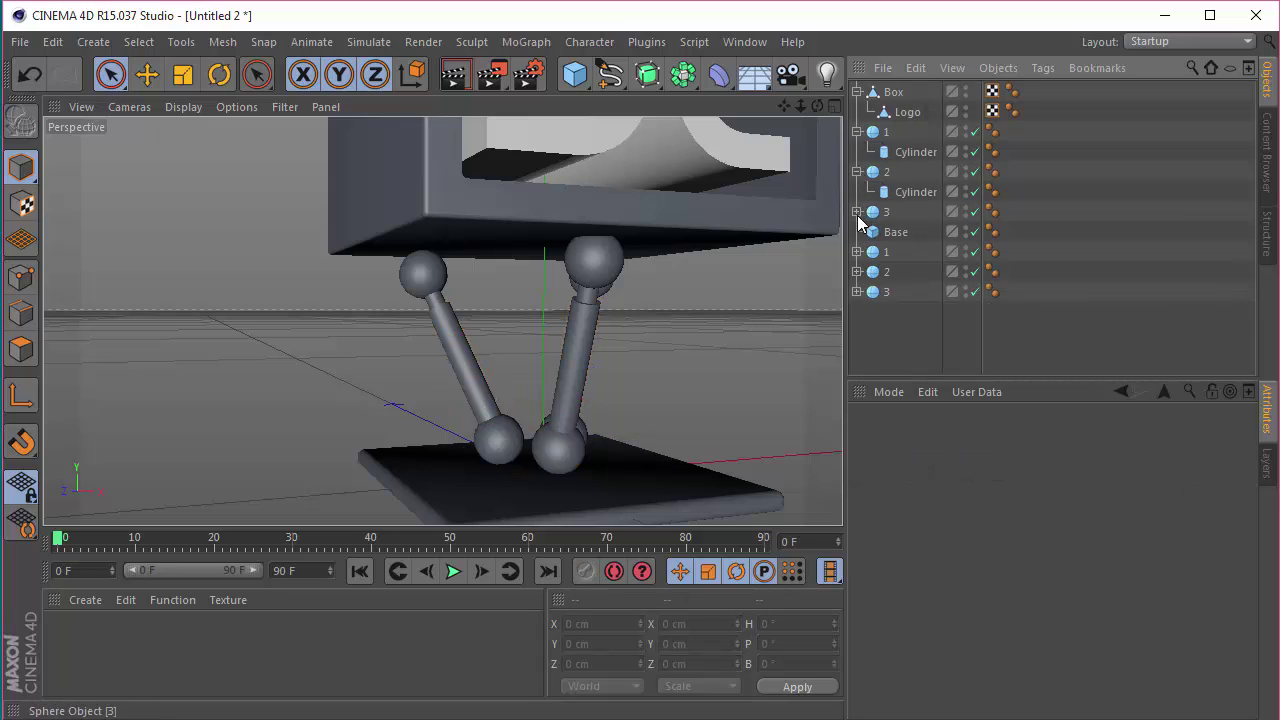
click(857, 212)
click(857, 272)
click(857, 312)
click(857, 352)
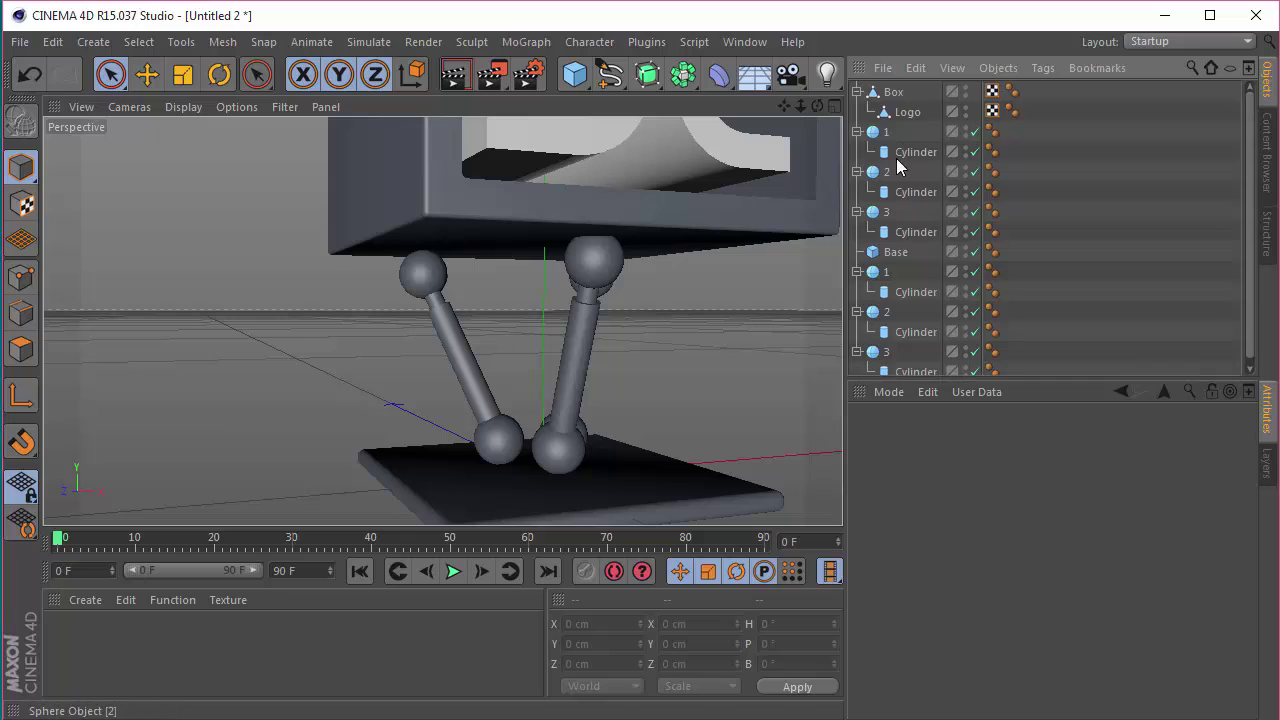
click(905, 152)
drag(908, 192, 877, 252)
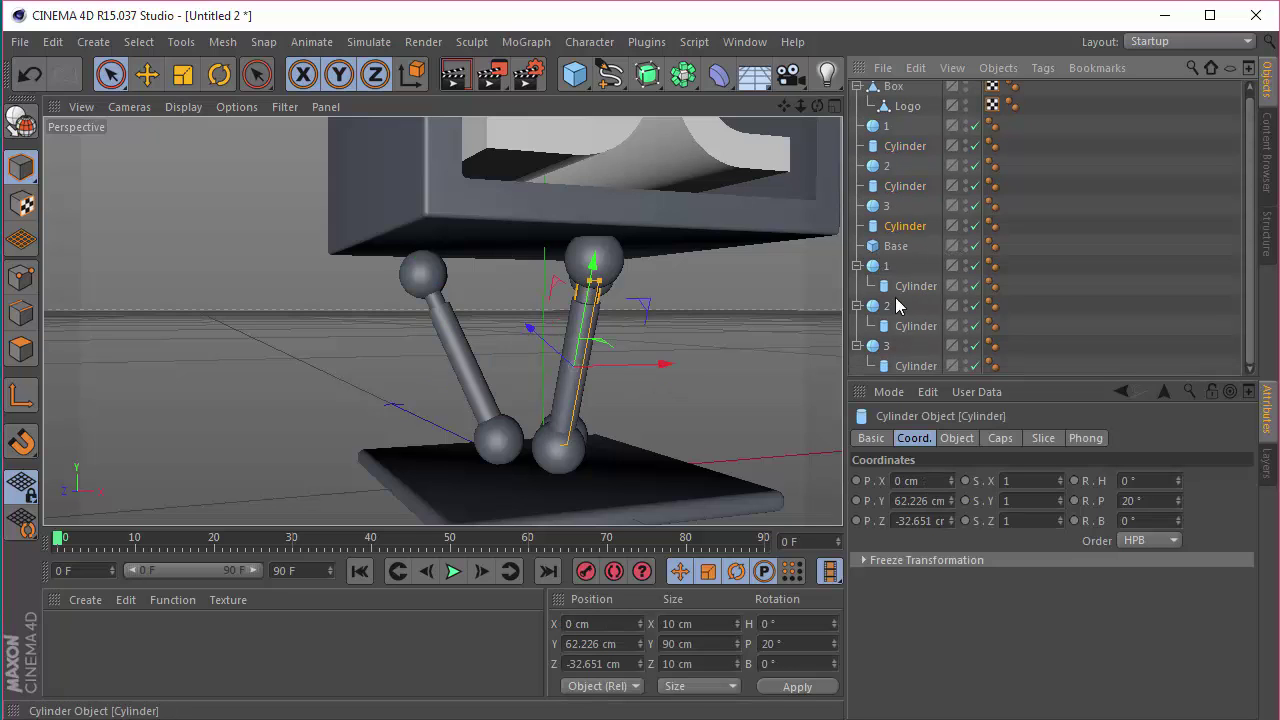
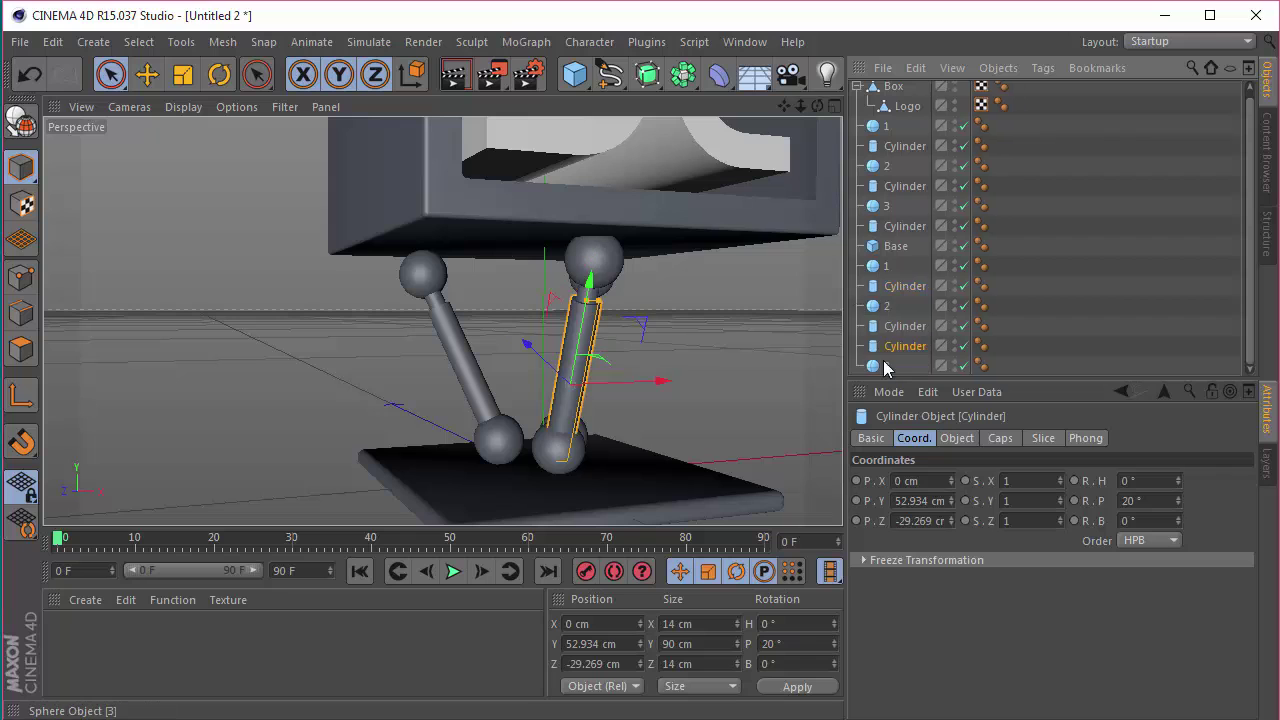
drag(895, 345, 895, 340)
click(1030, 266)
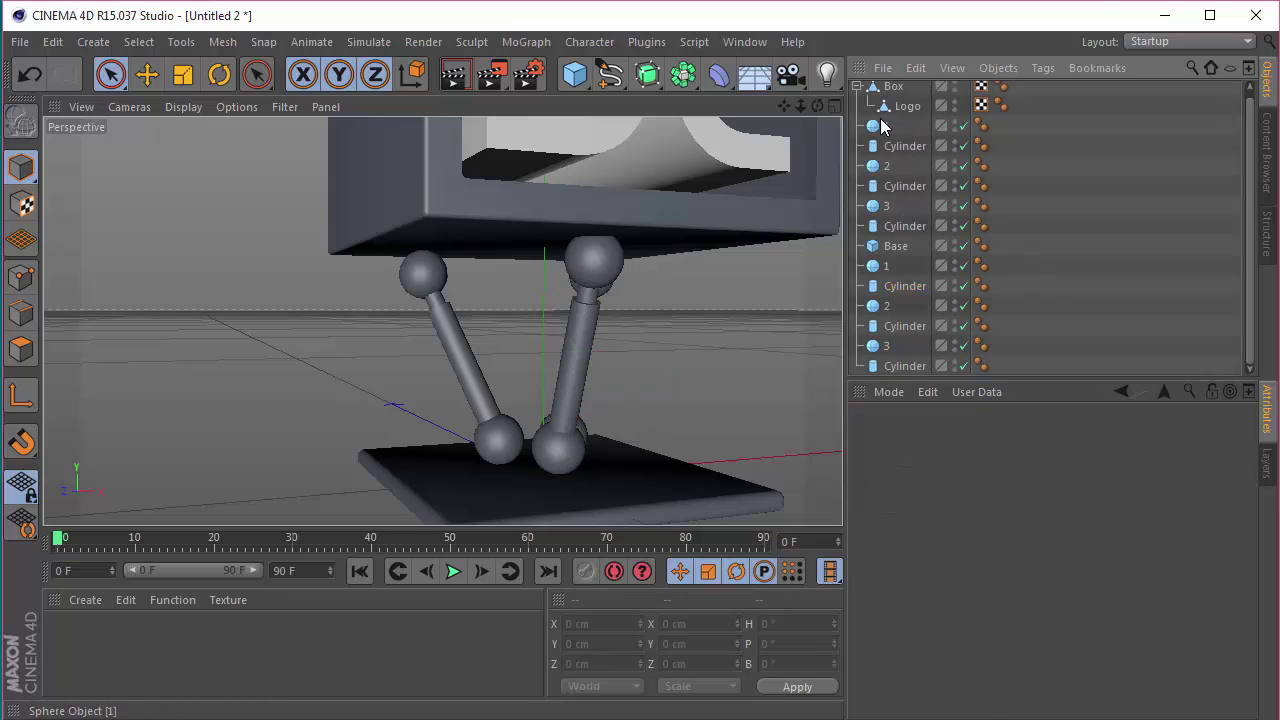
Add a Target tag to the upper sphere 1 and copy it to the other five spheres
right_click(883, 130)
mouse_move(930, 29)
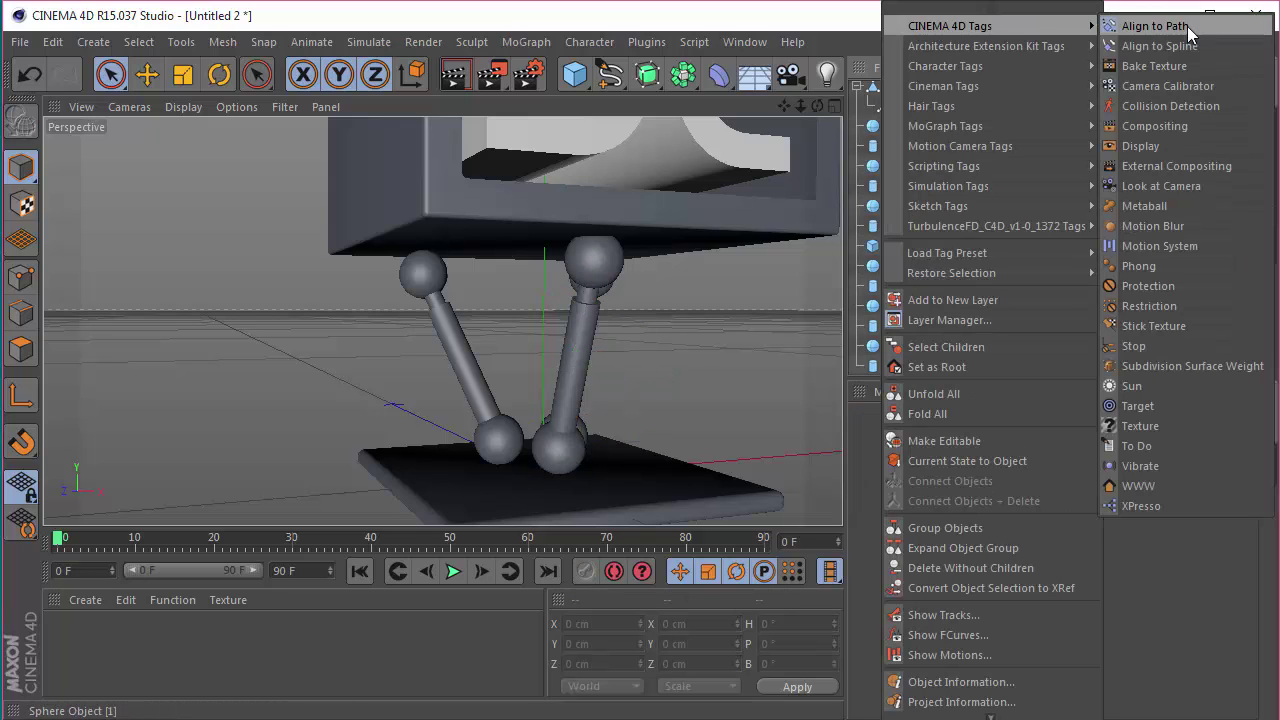
click(1165, 396)
ctrl+drag(981, 125, 985, 160)
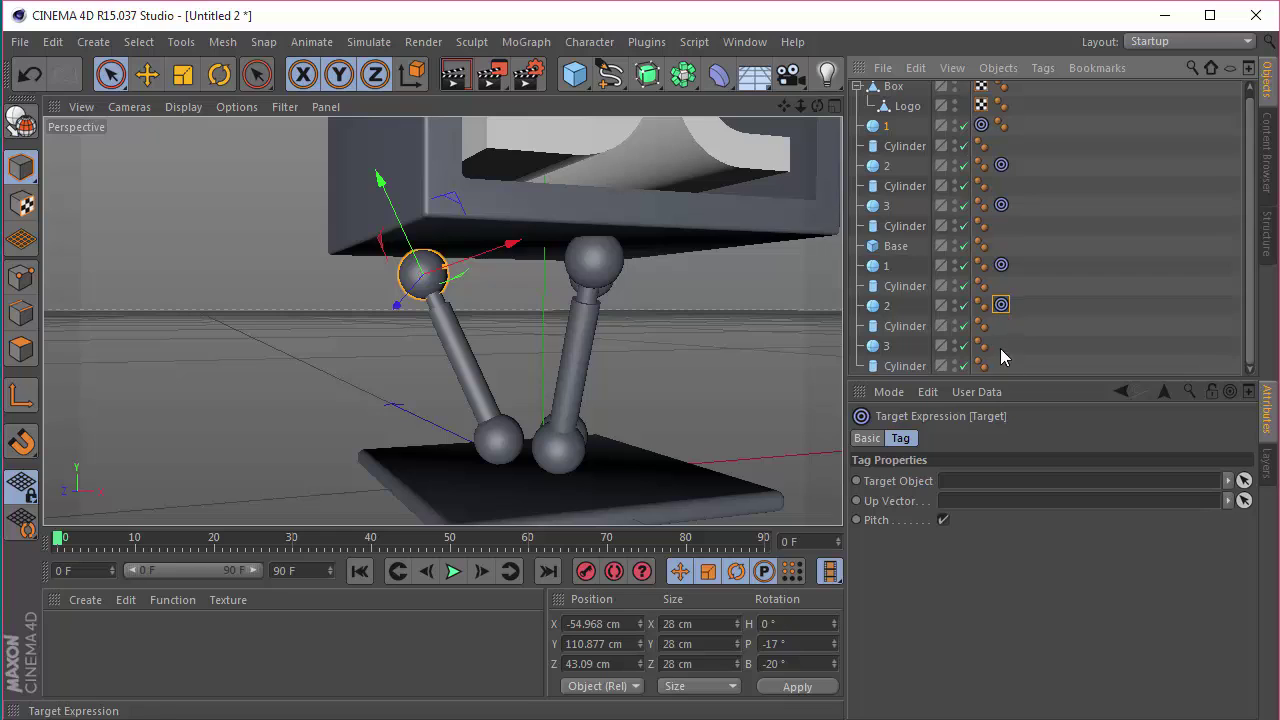
ctrl+drag(1000, 355, 1000, 348)
Set the Target Object of lower spheres 1, 2 and 3 to the upper sphere with the matching number
click(1001, 265)
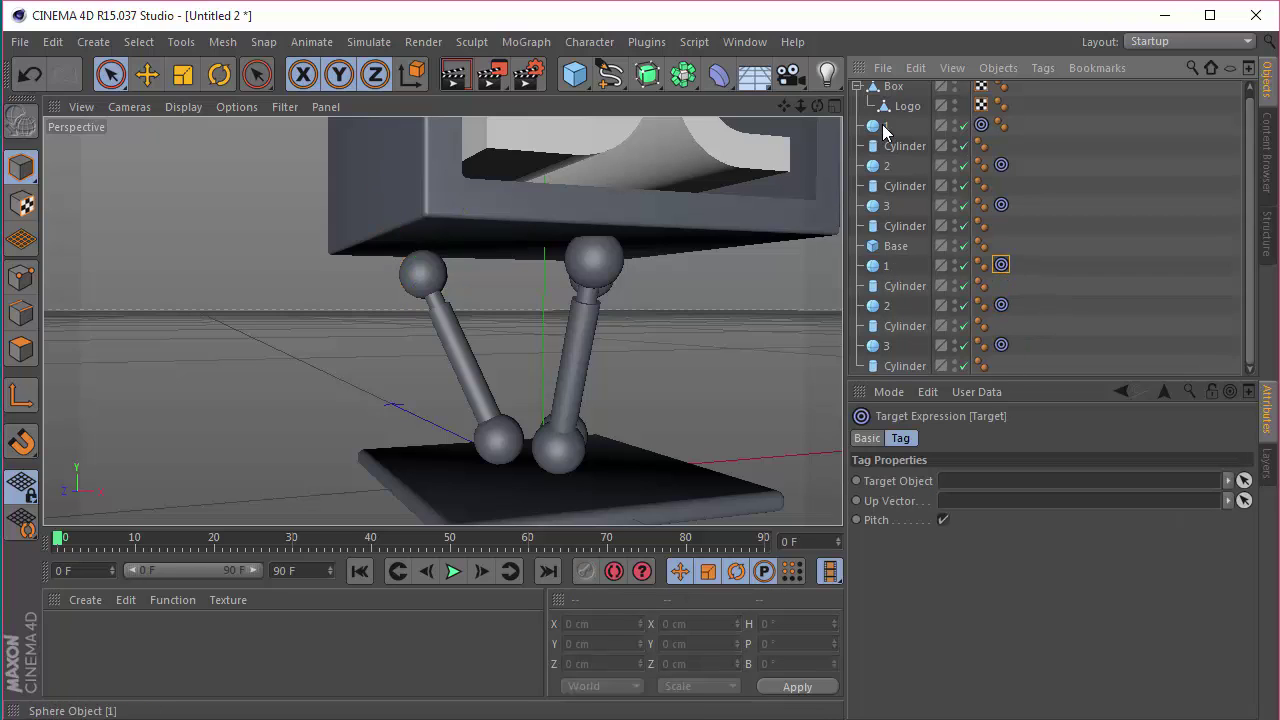
drag(890, 126, 955, 485)
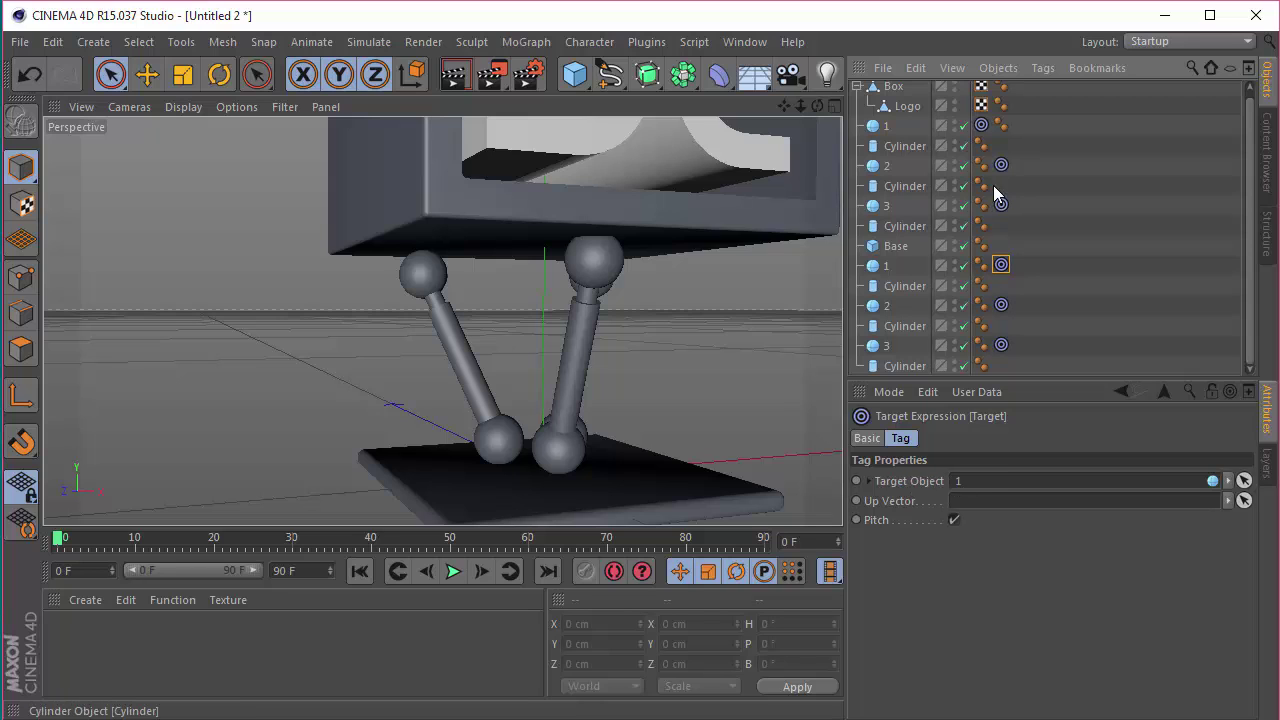
click(1001, 305)
drag(886, 166, 947, 458)
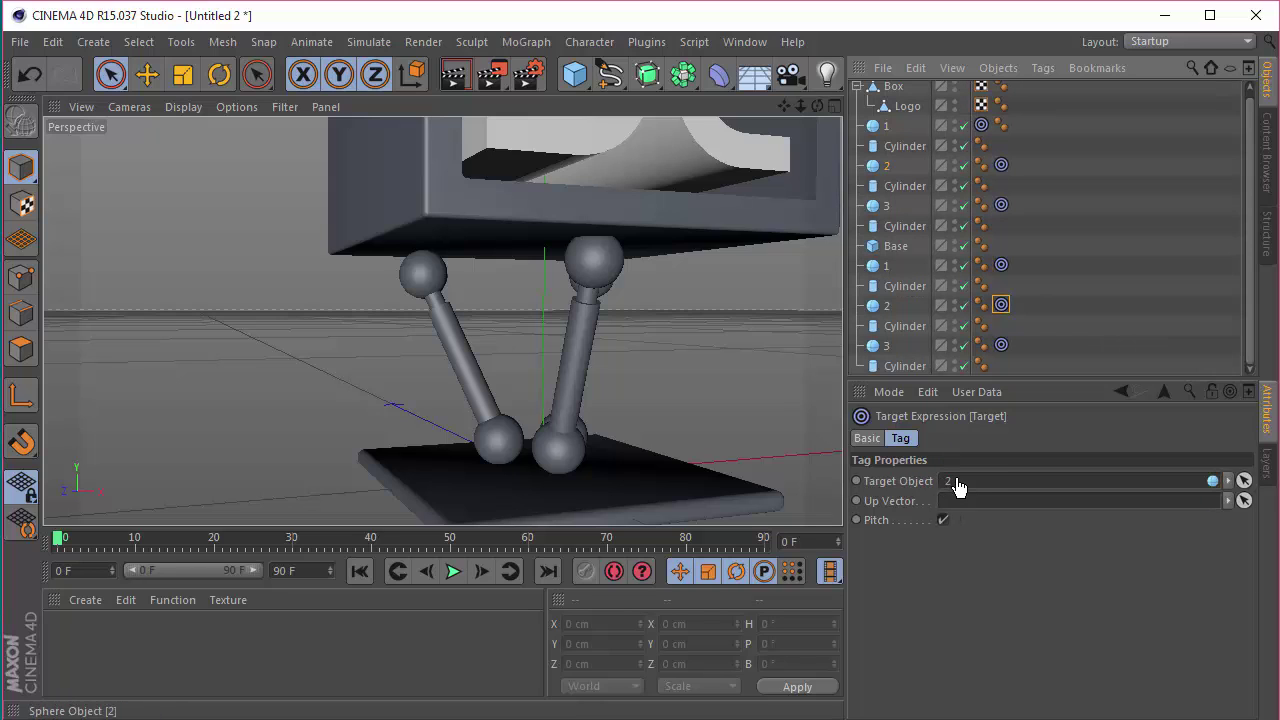
click(1001, 345)
drag(881, 207, 1000, 482)
Set the Target Object of upper spheres 1, 2 and 3 to the matching lower spheres, aligning sphere 1's tag with the others
click(981, 125)
drag(1011, 125, 1001, 125)
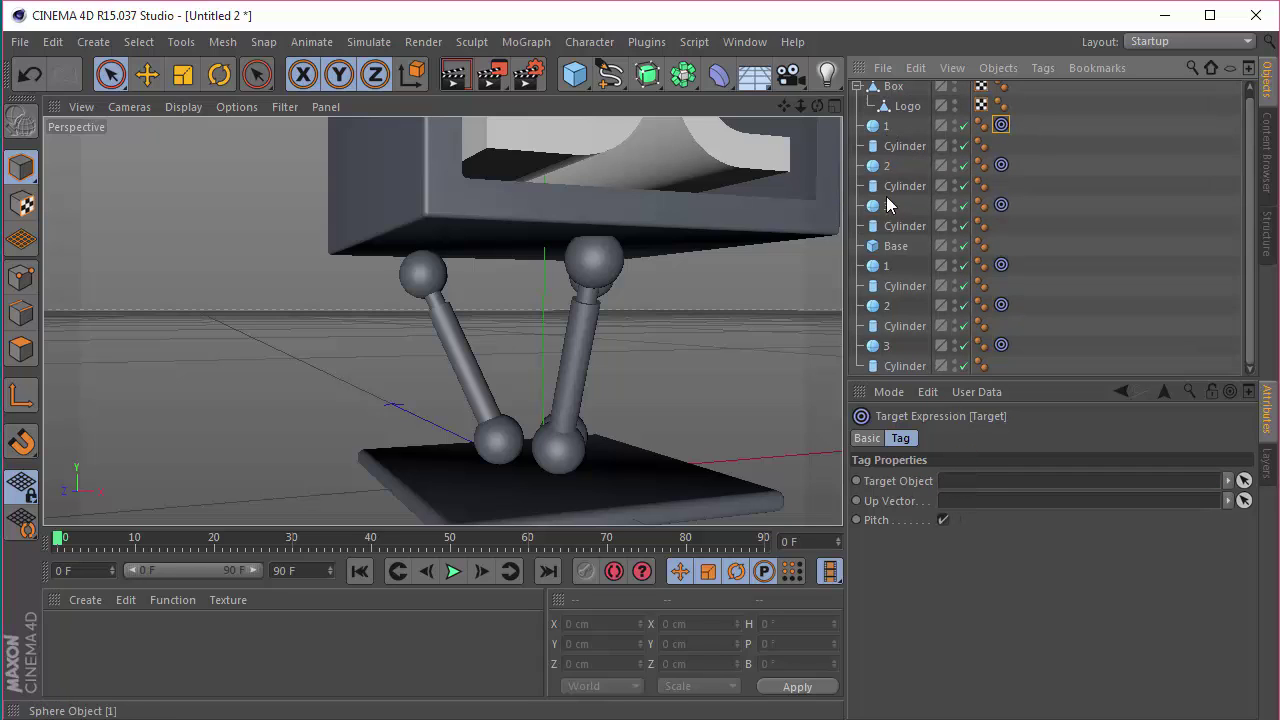
drag(881, 267, 963, 484)
click(1001, 165)
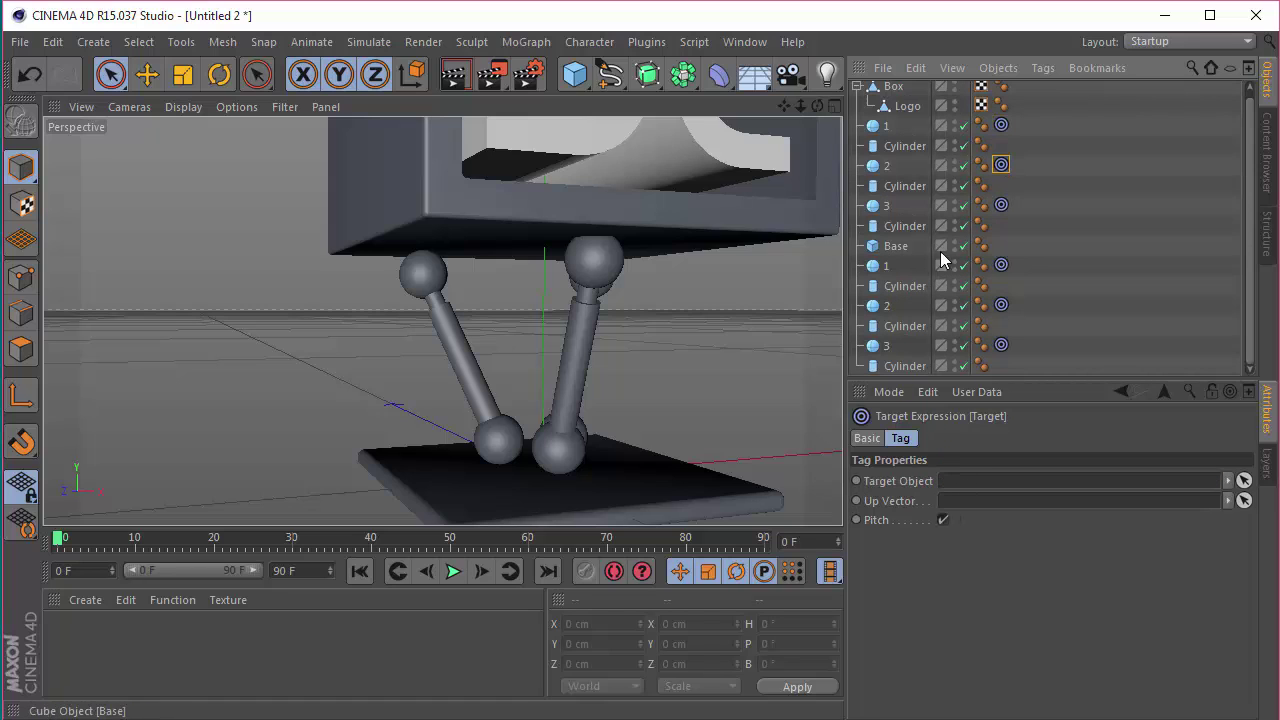
drag(881, 306, 958, 482)
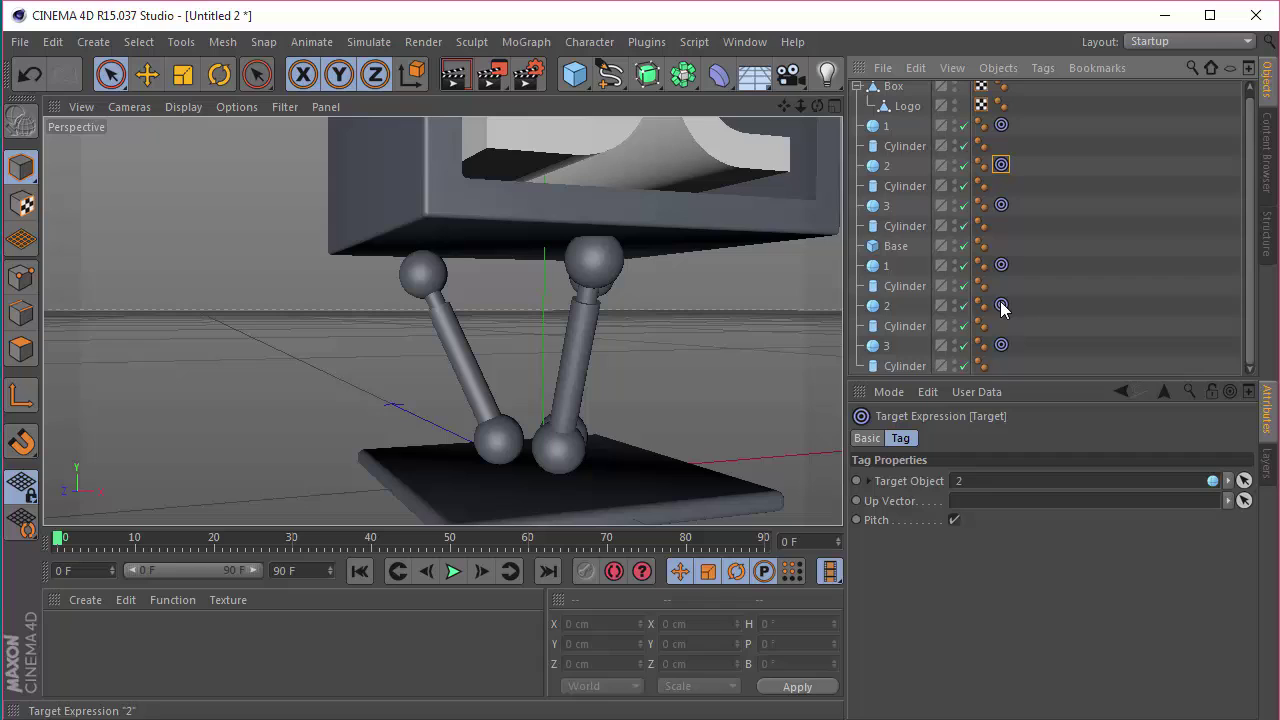
click(1001, 205)
drag(886, 348, 958, 484)
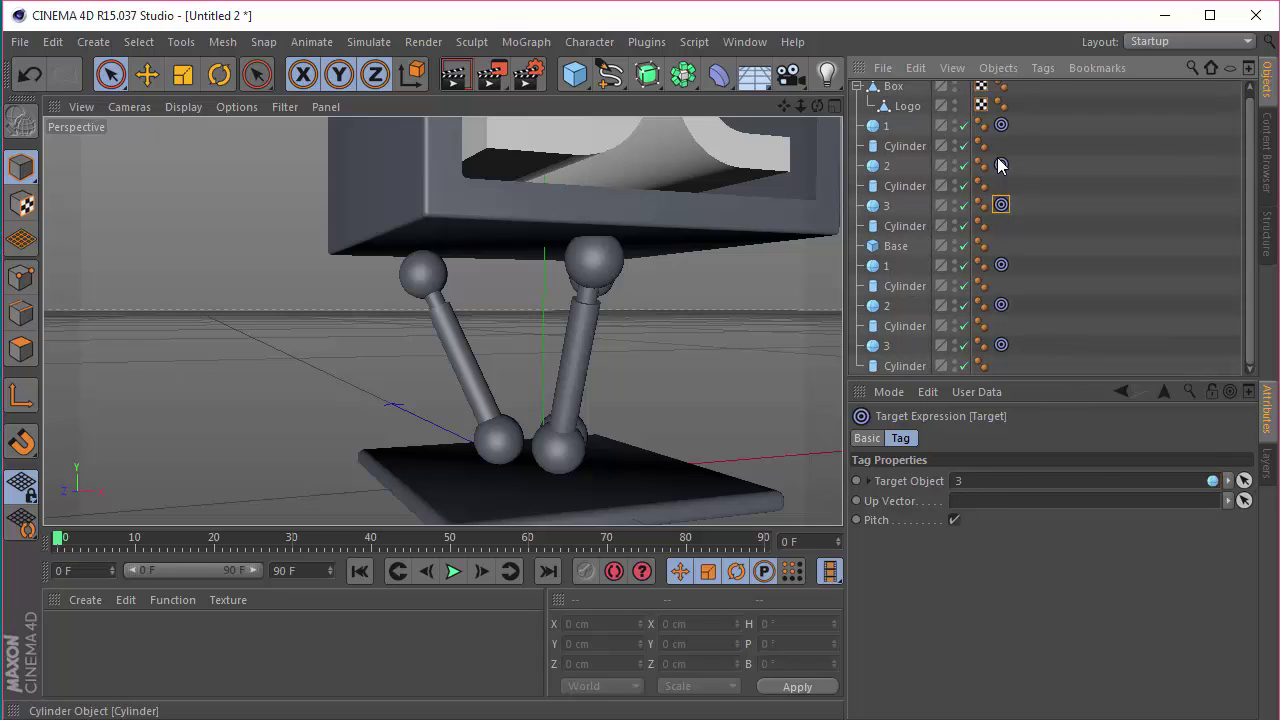
Make each Cylinder a child of the sphere directly above it, and collapse lower spheres 2 and 3
drag(885, 148, 883, 127)
drag(888, 186, 884, 168)
drag(888, 226, 895, 207)
drag(884, 272, 884, 270)
drag(886, 326, 884, 306)
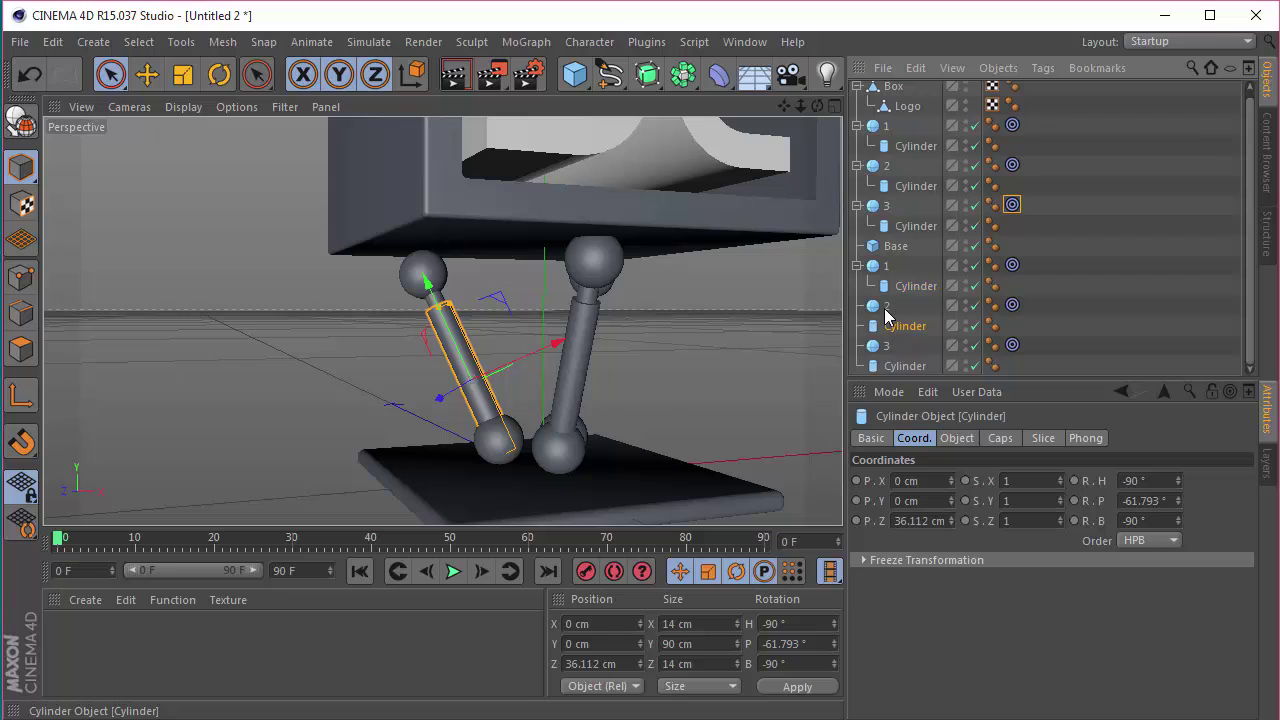
drag(886, 366, 873, 347)
click(857, 345)
click(857, 311)
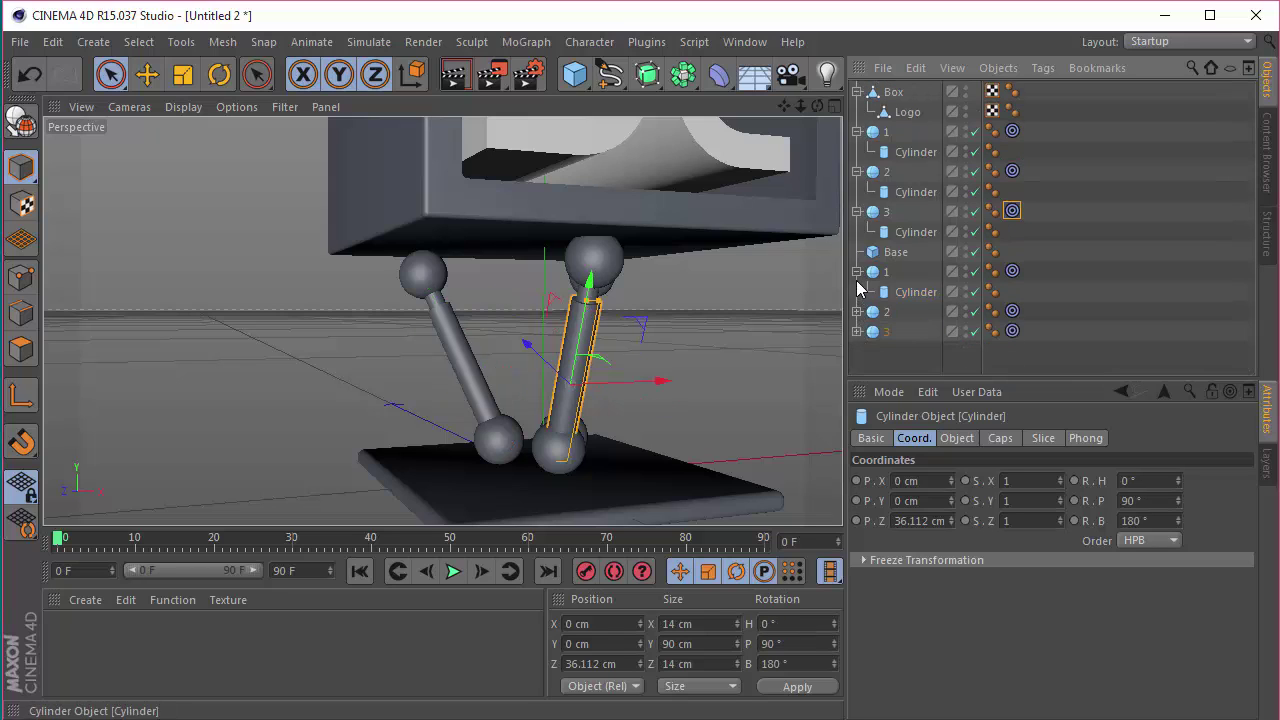
Collapse lower sphere 1 and make lower spheres 1, 2 and 3 children of Base
click(857, 271)
click(887, 275)
shift+click(886, 311)
drag(883, 271, 892, 252)
Collapse upper spheres 1, 2 and 3, make them children of Logo, and collapse Box
click(856, 210)
click(857, 171)
click(857, 131)
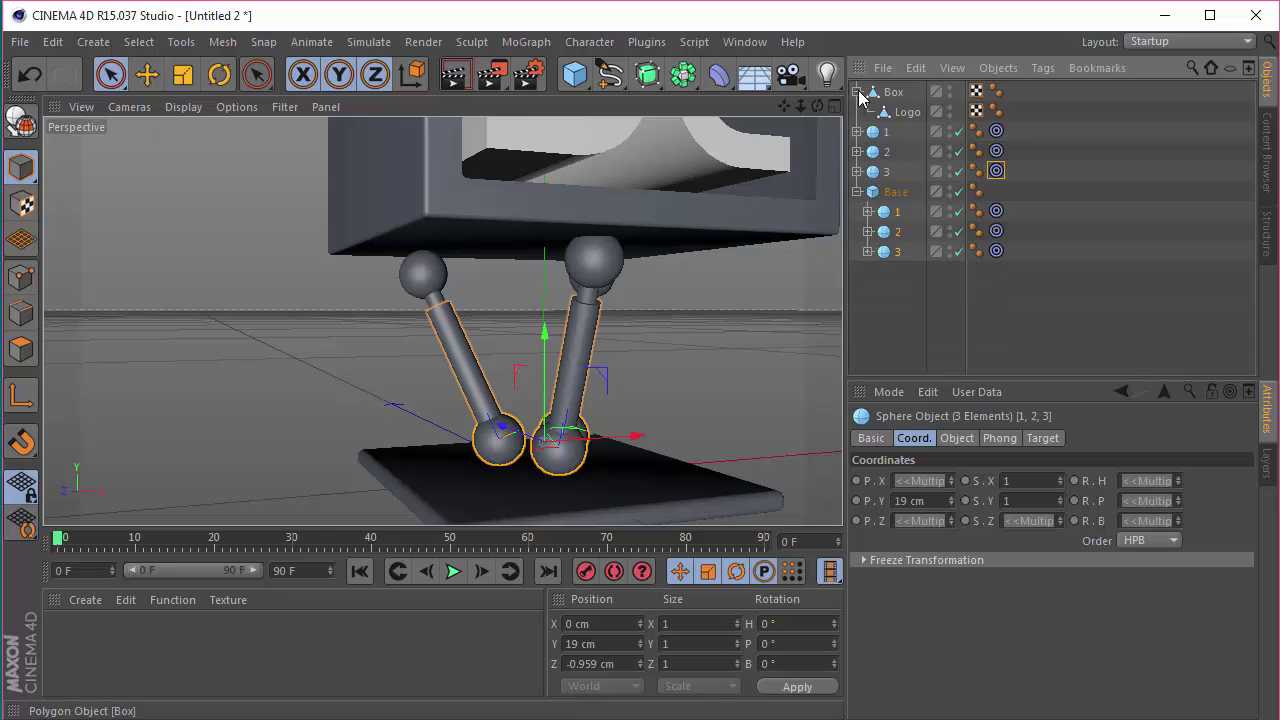
click(886, 171)
shift+click(886, 133)
drag(887, 141, 908, 114)
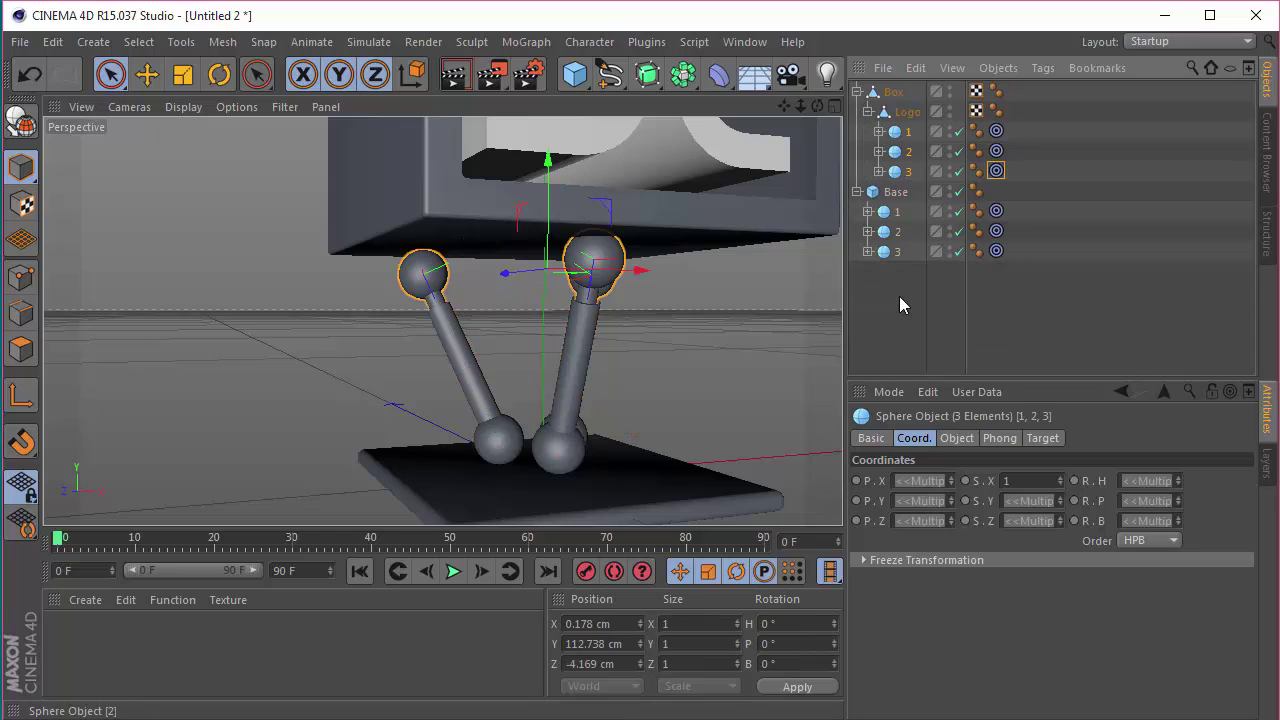
click(899, 300)
click(857, 91)
Test the piston tracking by moving Box along its axes and resetting its Y position to 0 cm, and undo the changes
scroll(691, 249, down, 4)
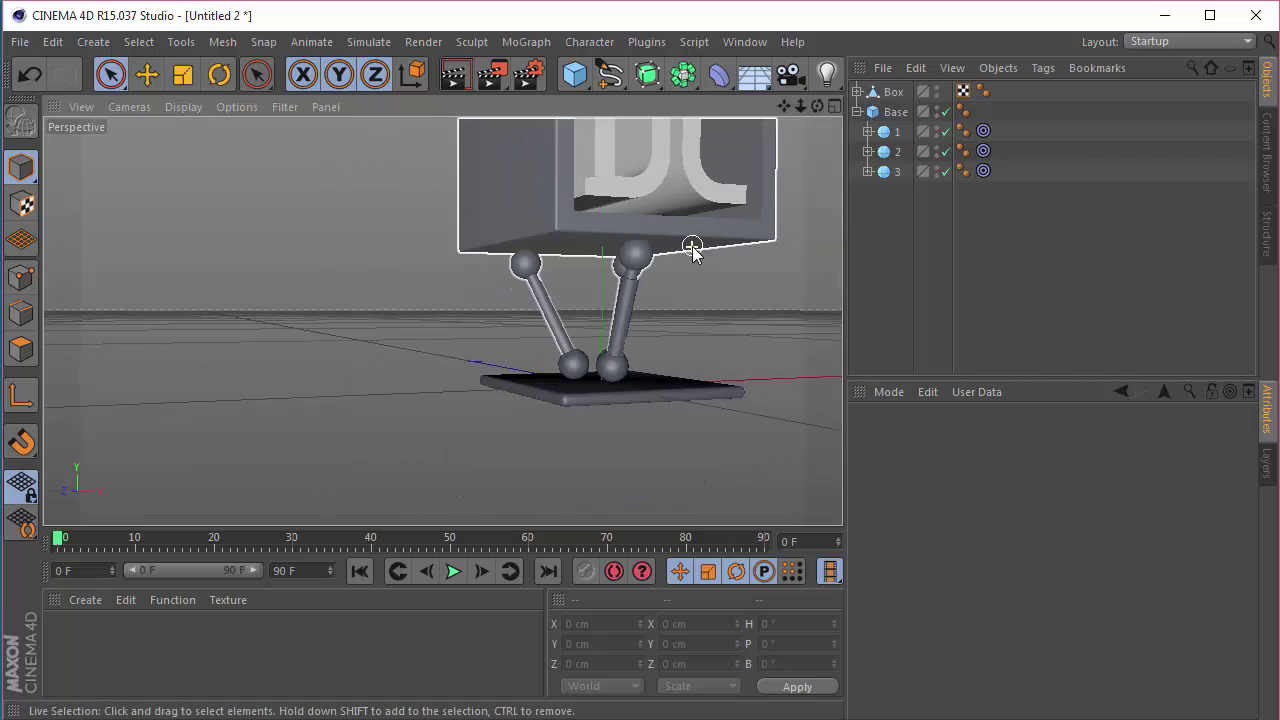
drag(784, 106, 752, 157)
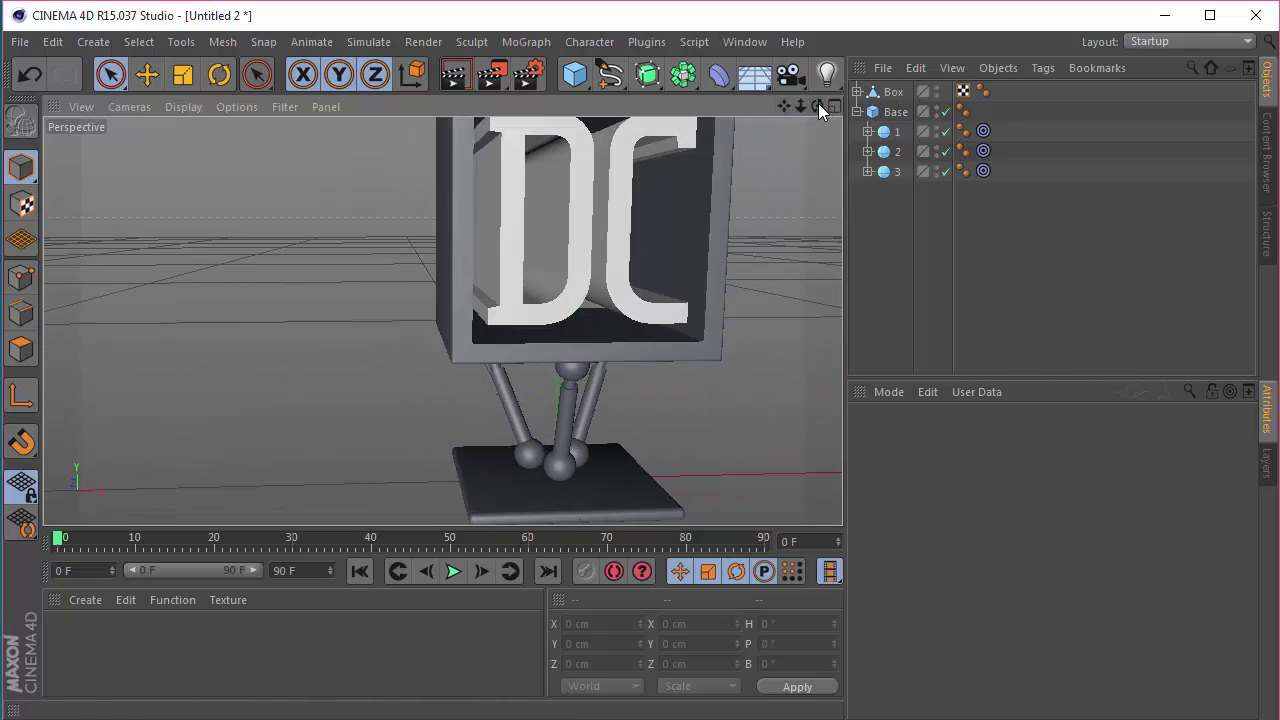
click(893, 91)
drag(563, 177, 563, 134)
drag(628, 176, 648, 204)
mouse_move(586, 152)
mouse_down()
mouse_move(587, 228)
mouse_move(596, 138)
mouse_move(598, 168)
mouse_up()
drag(817, 106, 800, 148)
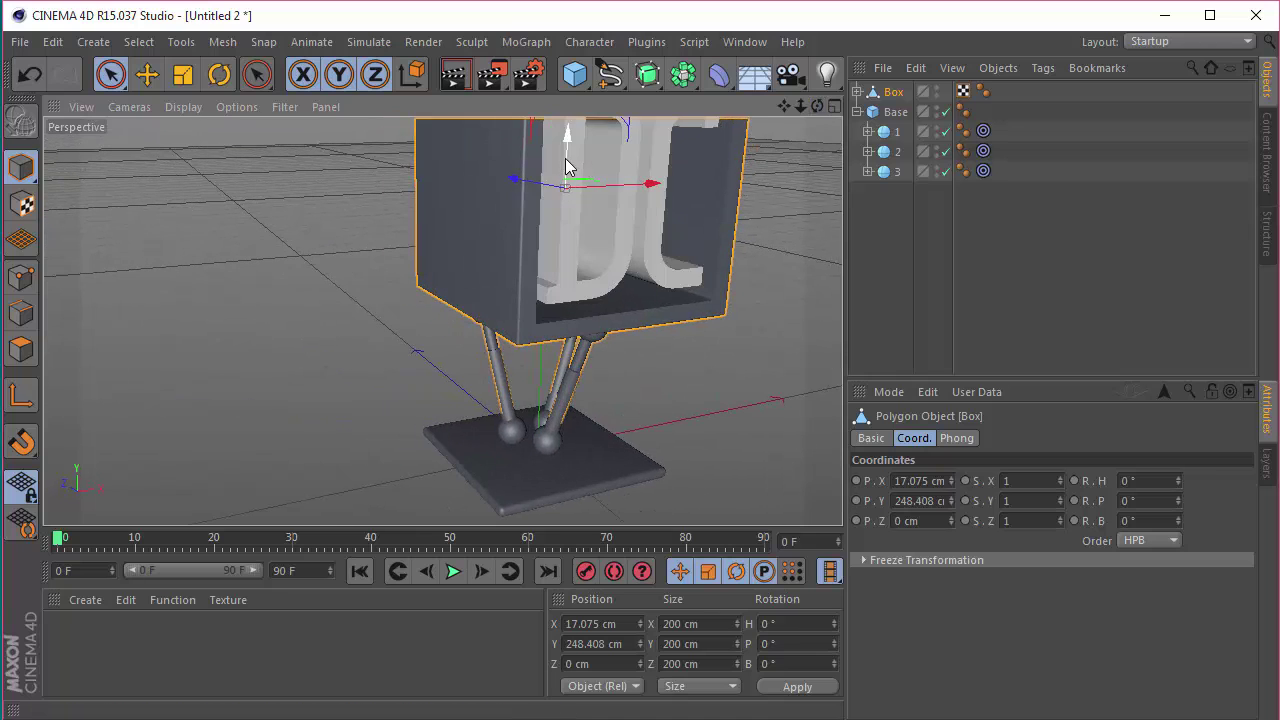
drag(566, 159, 568, 149)
drag(637, 176, 672, 178)
key(ctrl+z)
key(ctrl+z)
key(ctrl+z)
key(ctrl+z)
key(ctrl+z)
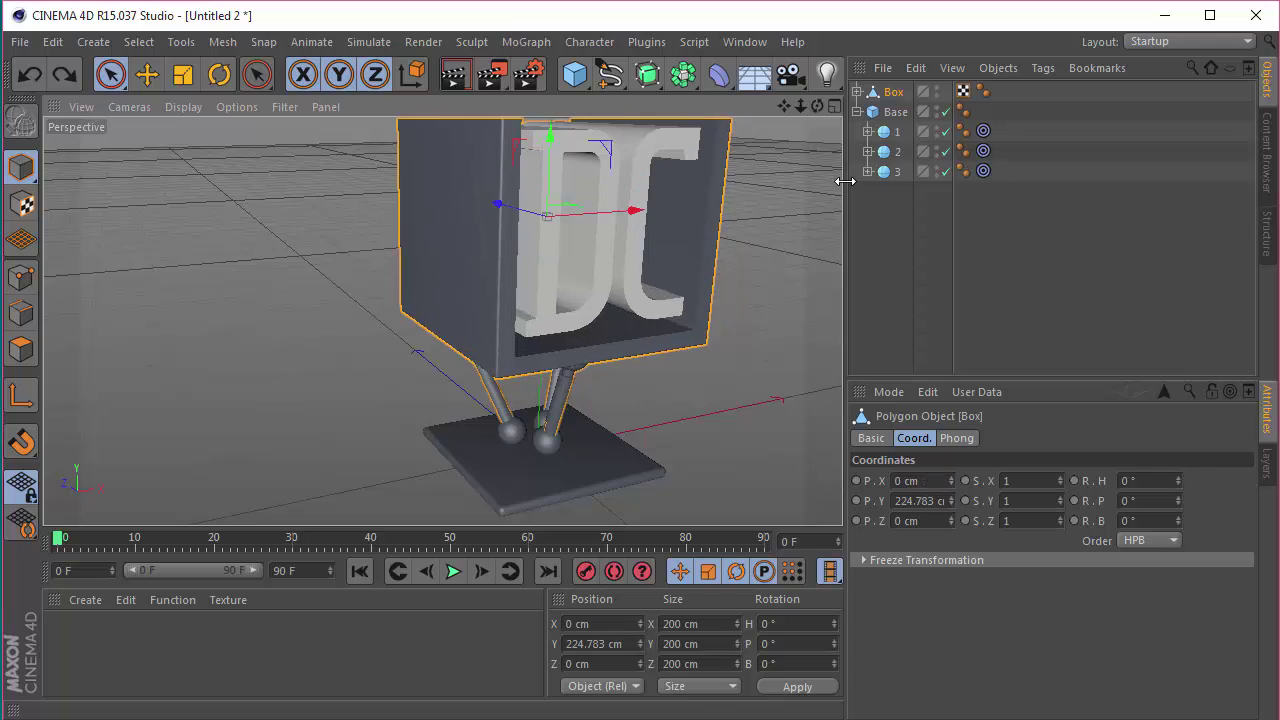
right_click(951, 505)
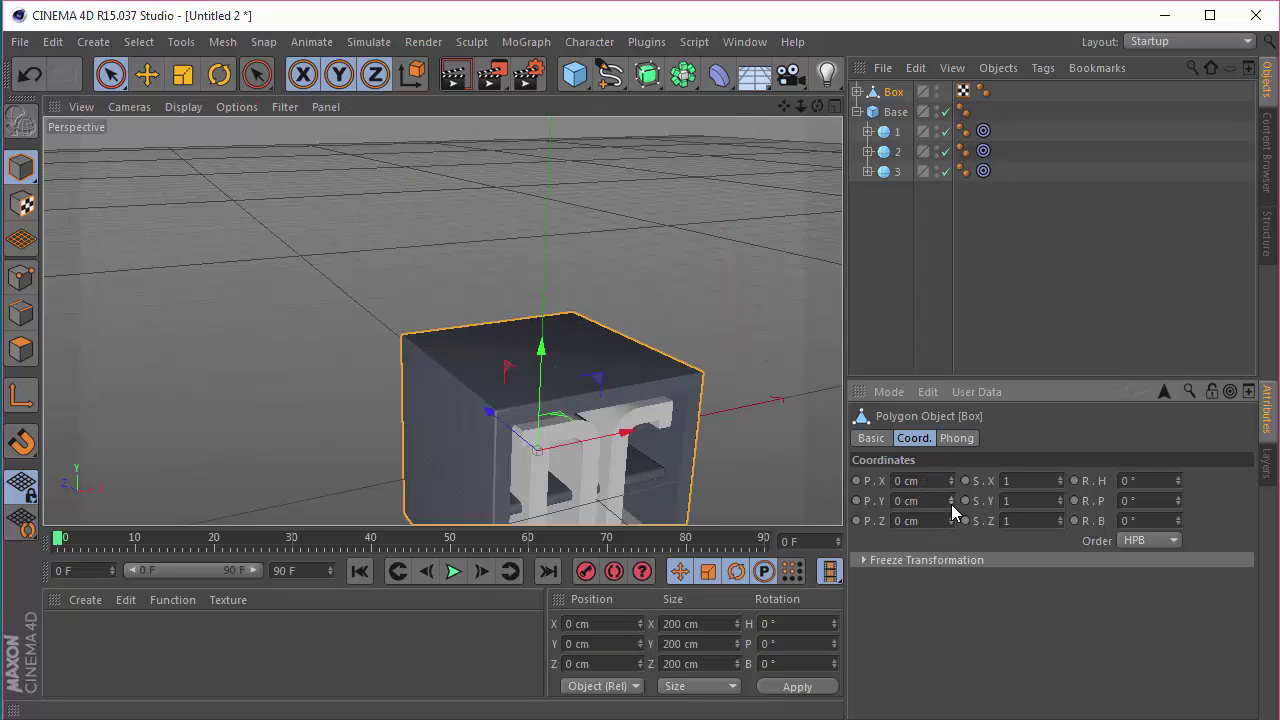
key(ctrl+z)
Examine the assembled rig from several angles and view the three piston arms close up
drag(814, 106, 792, 226)
click(817, 138)
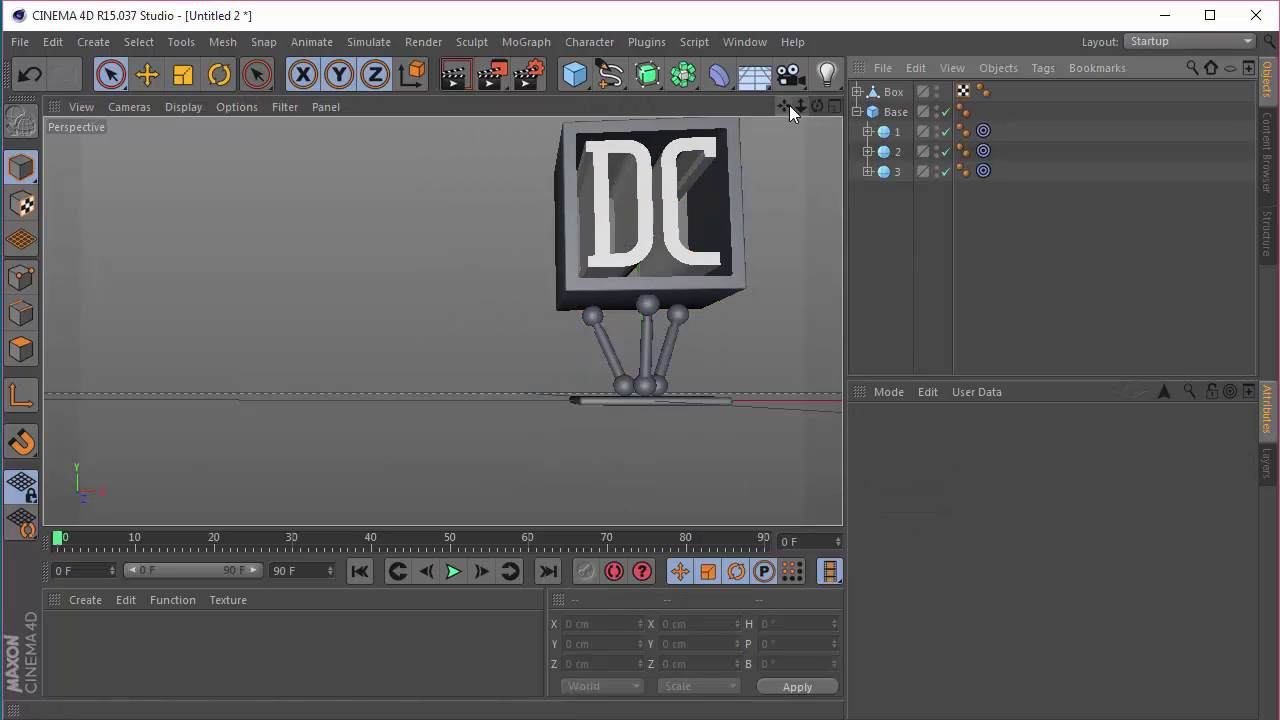
drag(789, 105, 828, 180)
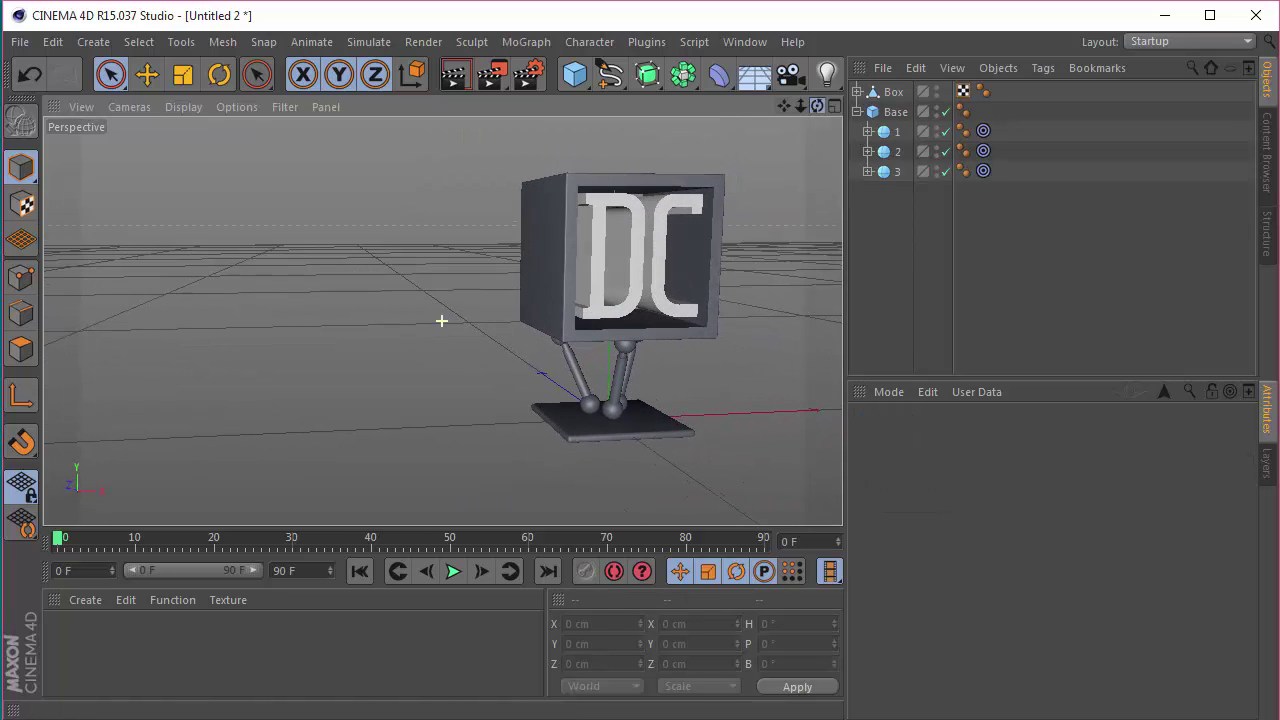
drag(786, 106, 788, 108)
scroll(640, 251, up, 3)
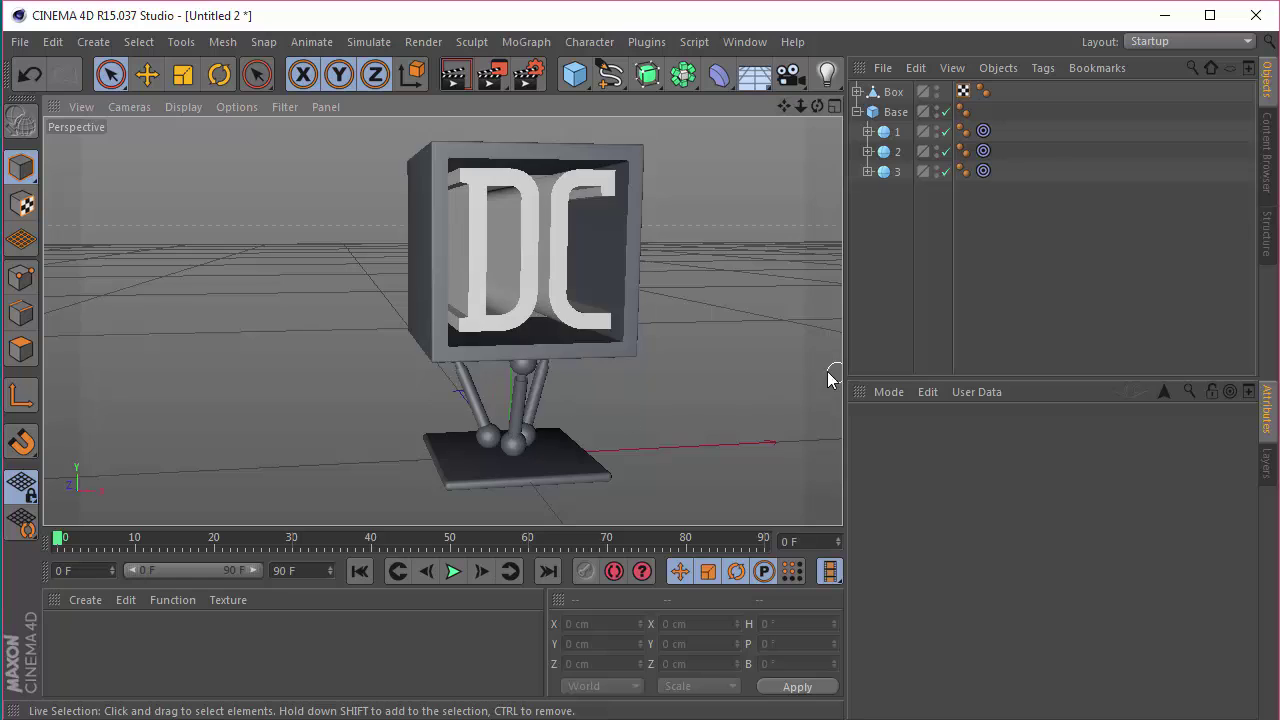
scroll(517, 343, up, 5)
click(535, 437)
scroll(525, 443, up, 3)
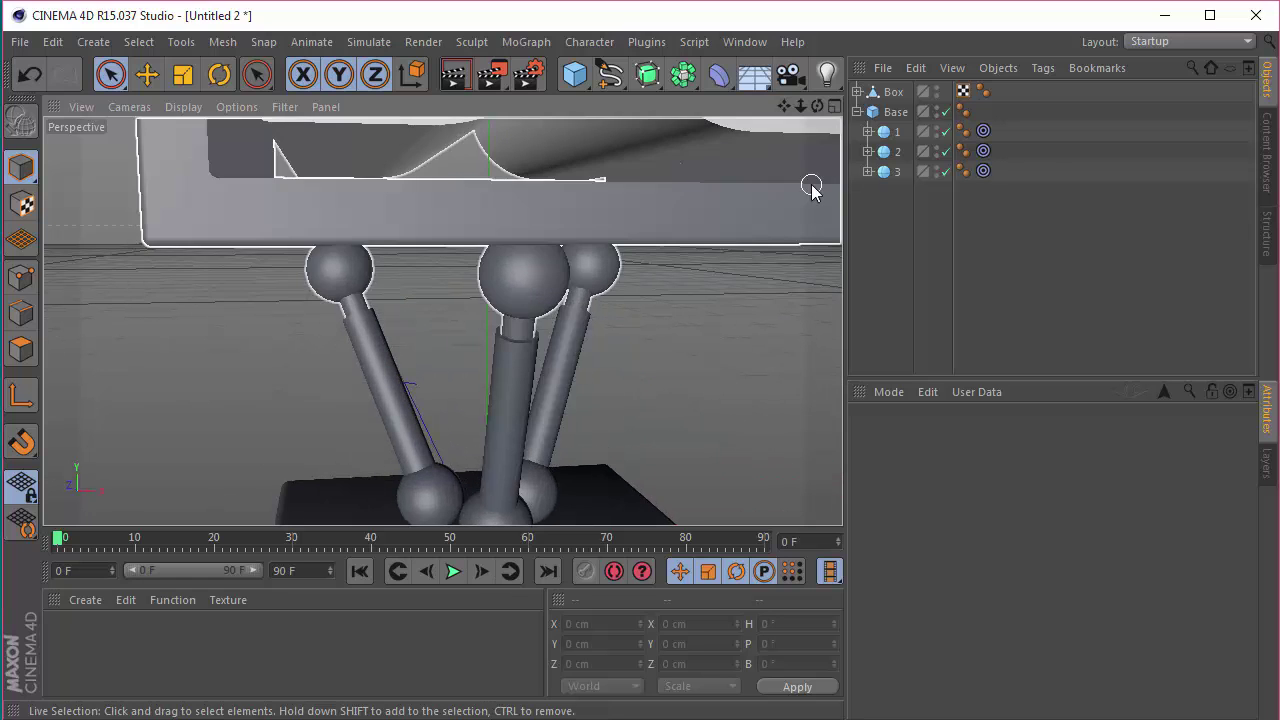
Expand the spheres under Base and under Box's Logo to show their Cylinder children
click(868, 131)
click(868, 172)
click(868, 191)
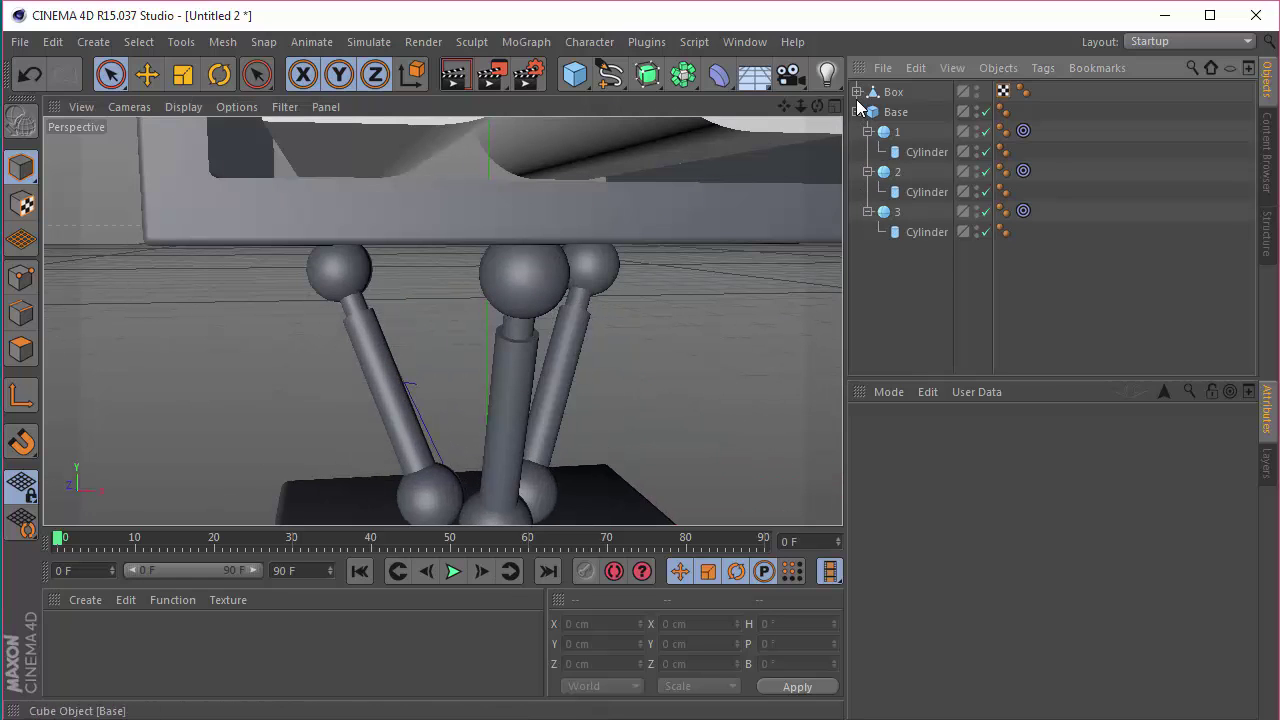
click(857, 91)
click(879, 131)
click(879, 171)
click(879, 211)
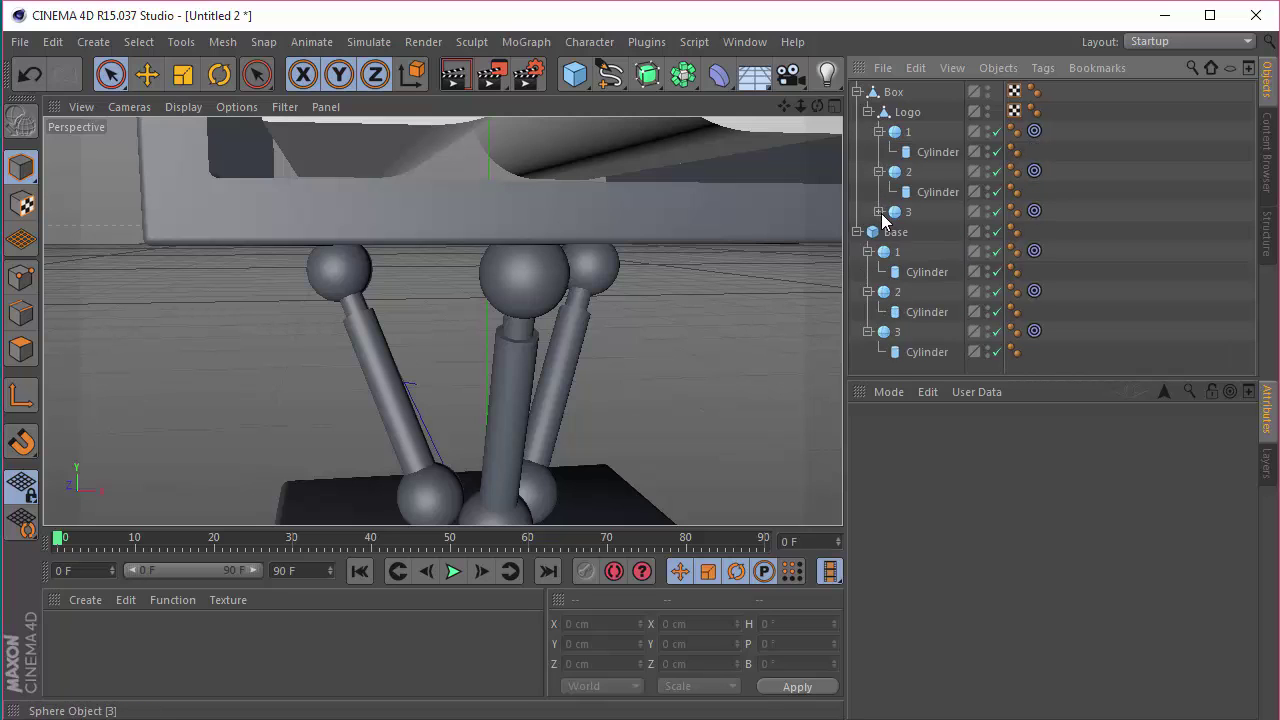
Set the radius of the three Cylinders under Base's spheres to 8 cm
scroll(935, 300, down, 1)
click(919, 285)
ctrl+click(926, 326)
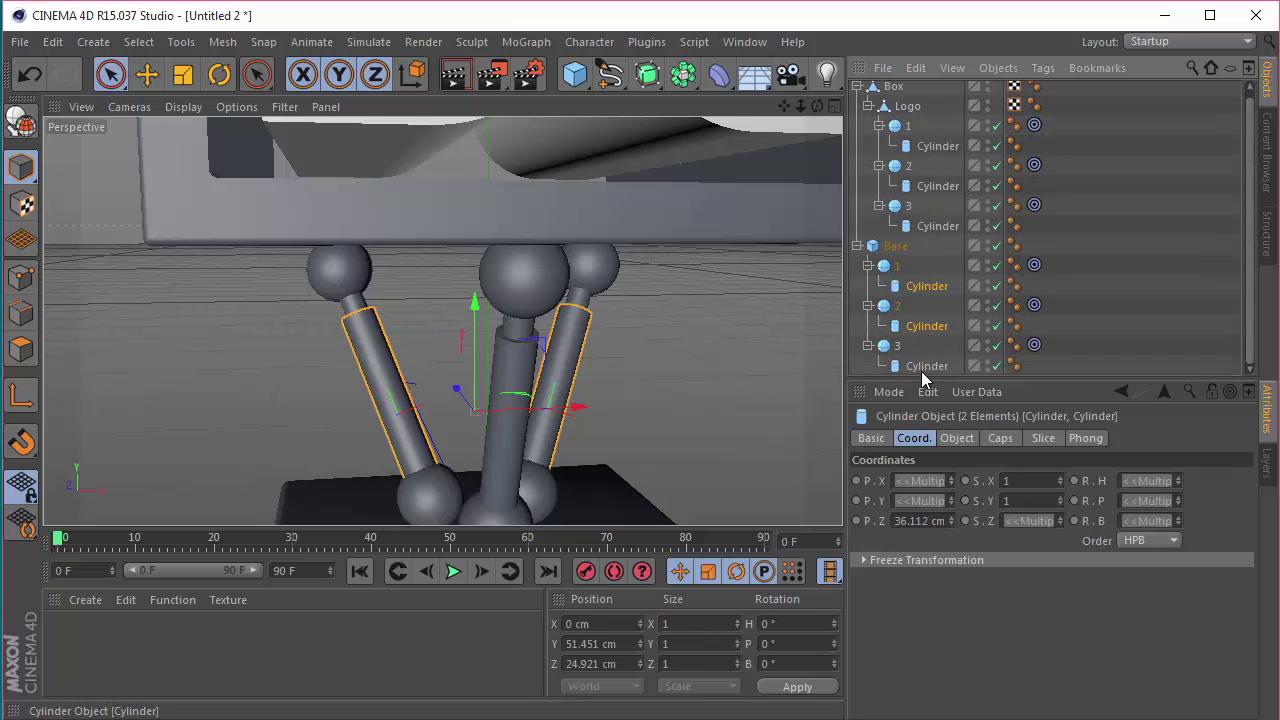
ctrl+click(926, 366)
click(957, 438)
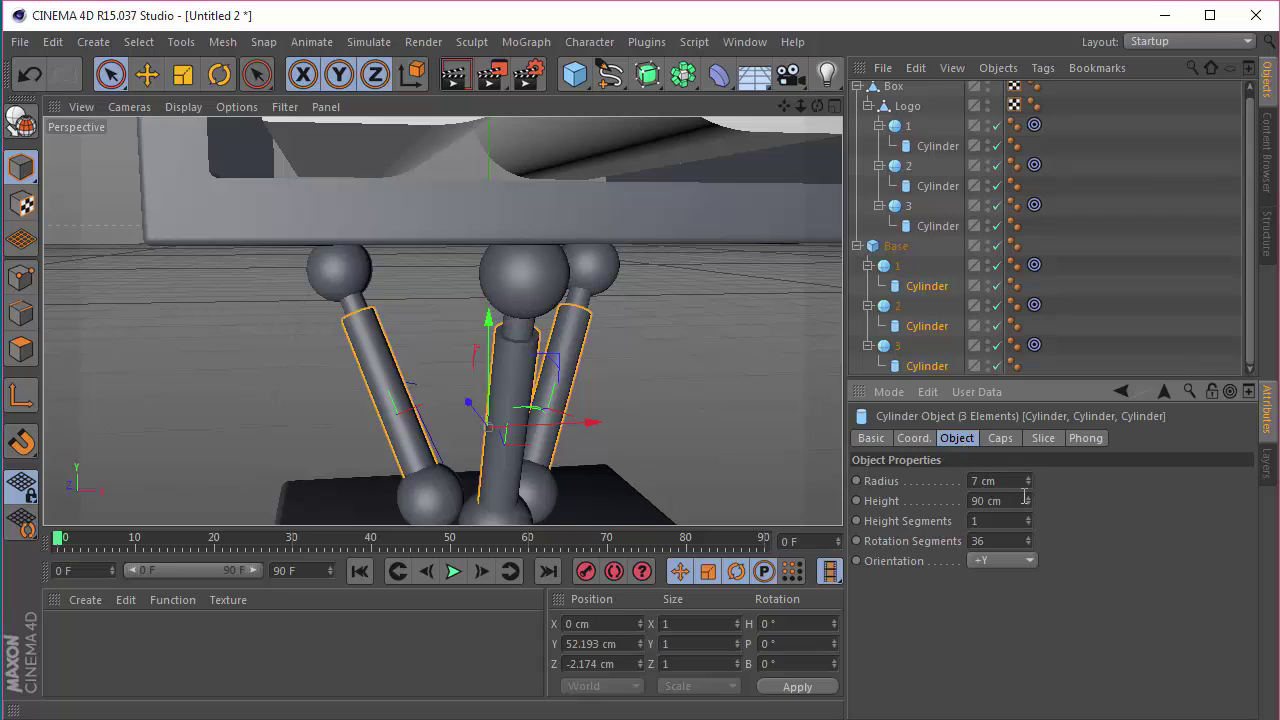
click(983, 481)
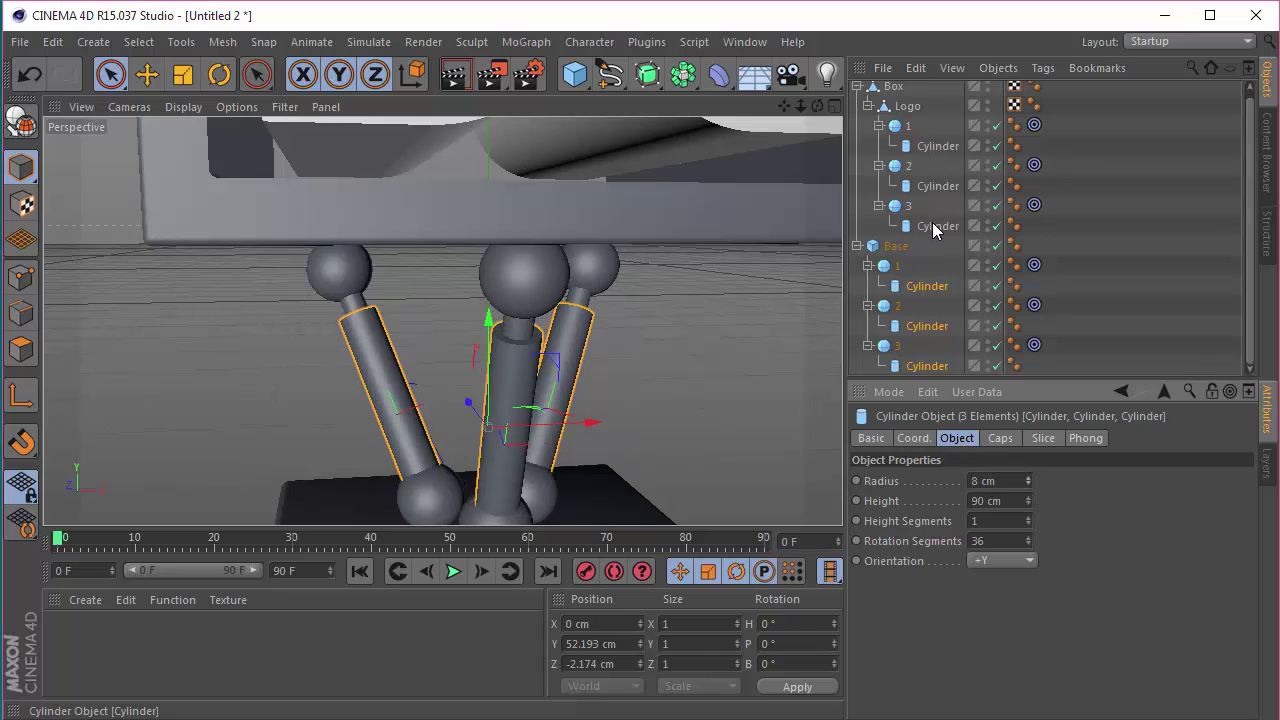
Open the shared radius of the three Cylinders under Logo's spheres for editing, and deselect them
click(937, 226)
ctrl+click(937, 186)
ctrl+click(937, 146)
click(984, 481)
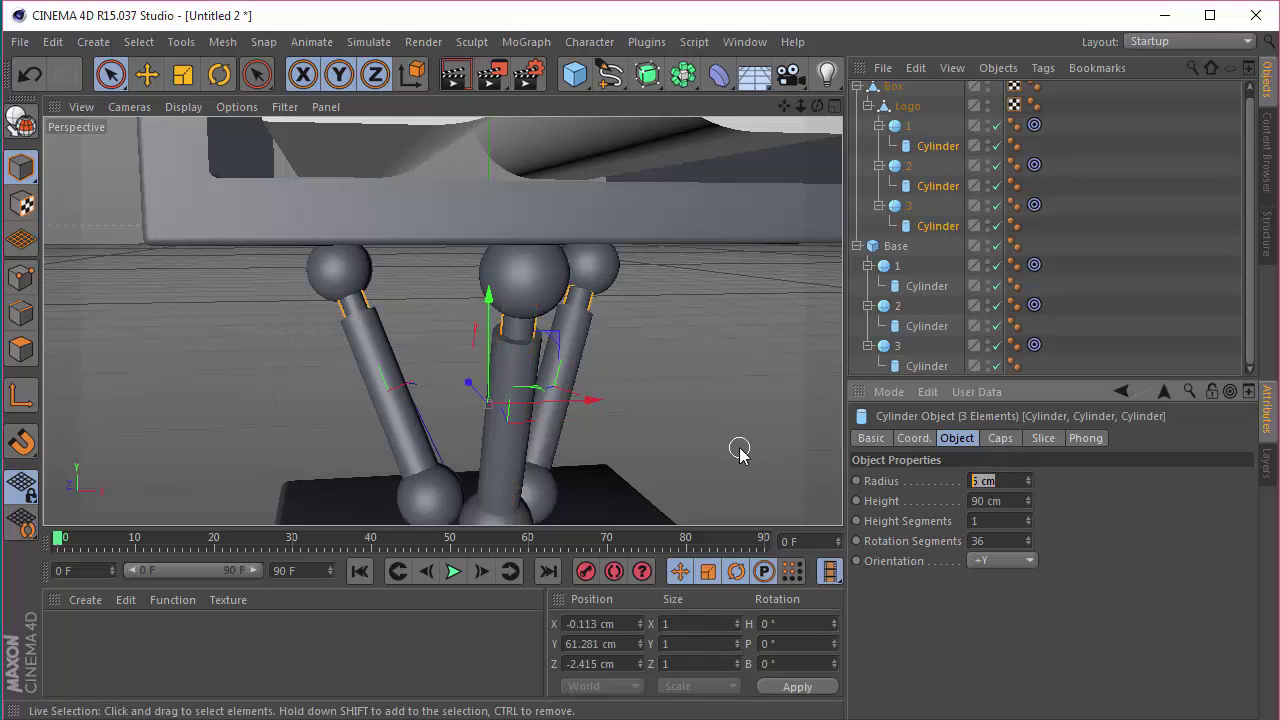
click(1245, 234)
scroll(466, 257, down, 5)
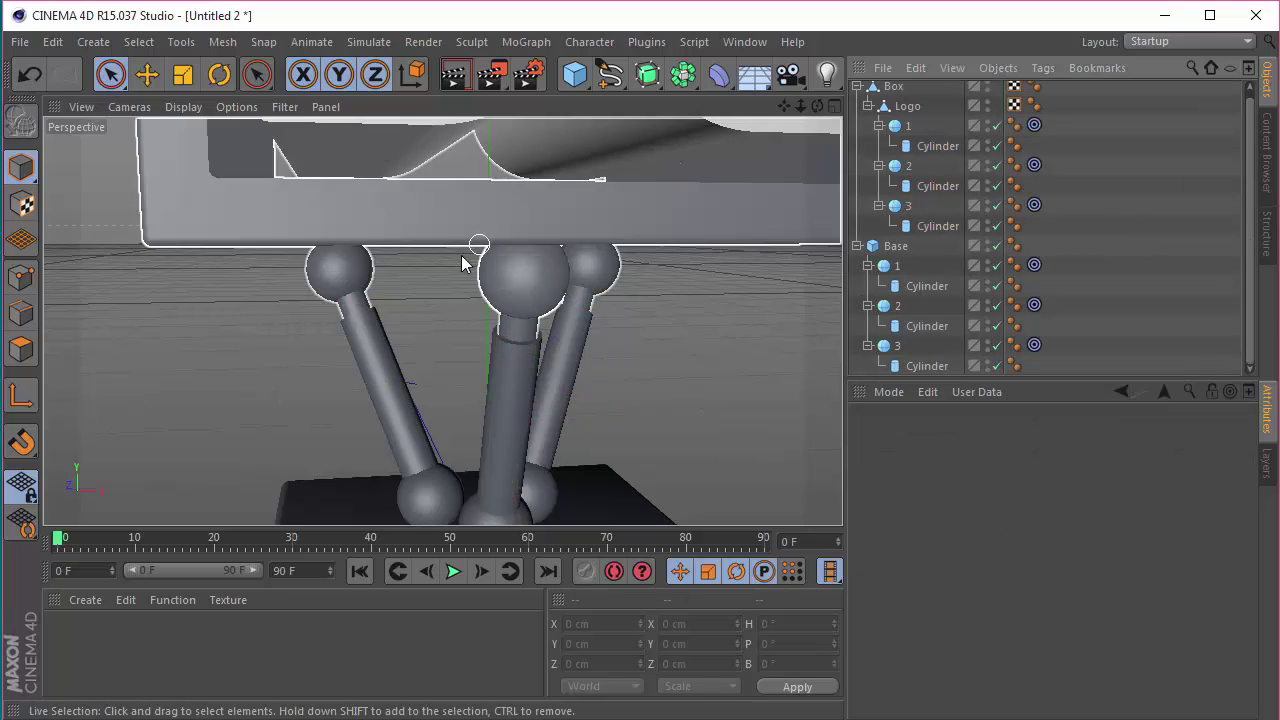
Collapse the Box and Base hierarchies, then with Box selected extend the timeline's preview range to 200 frames
drag(817, 106, 780, 112)
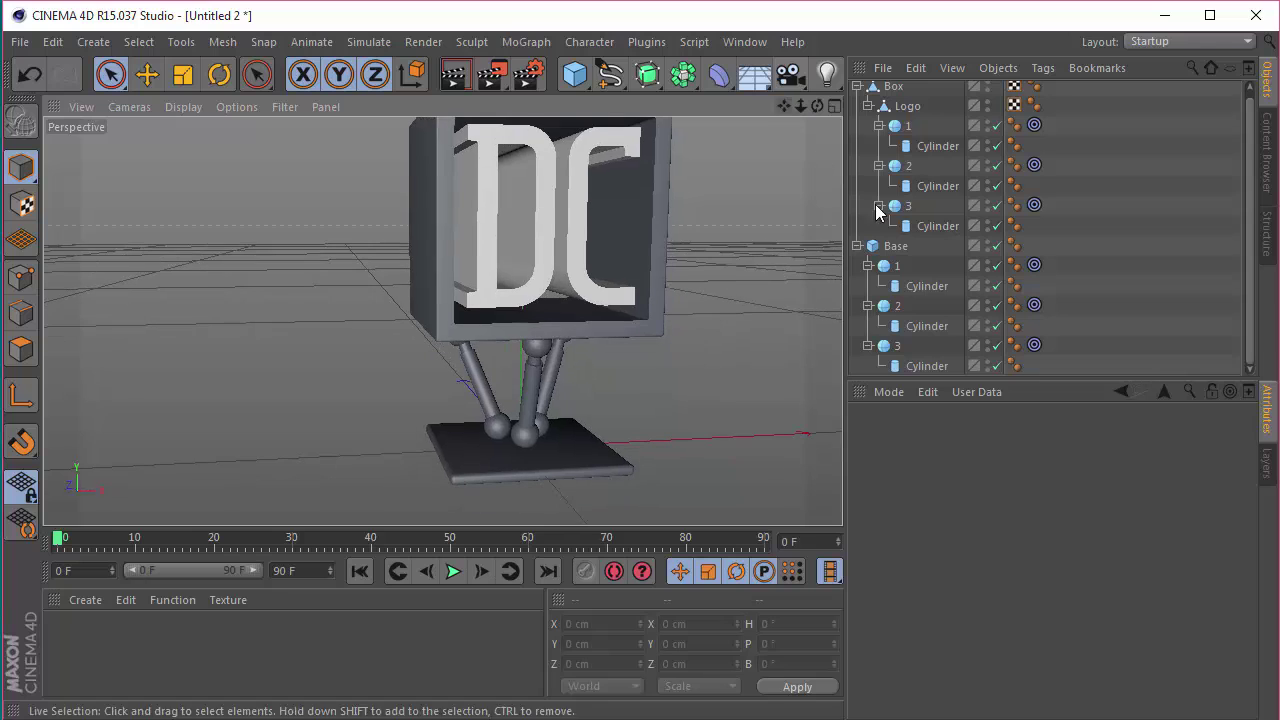
click(857, 87)
click(857, 111)
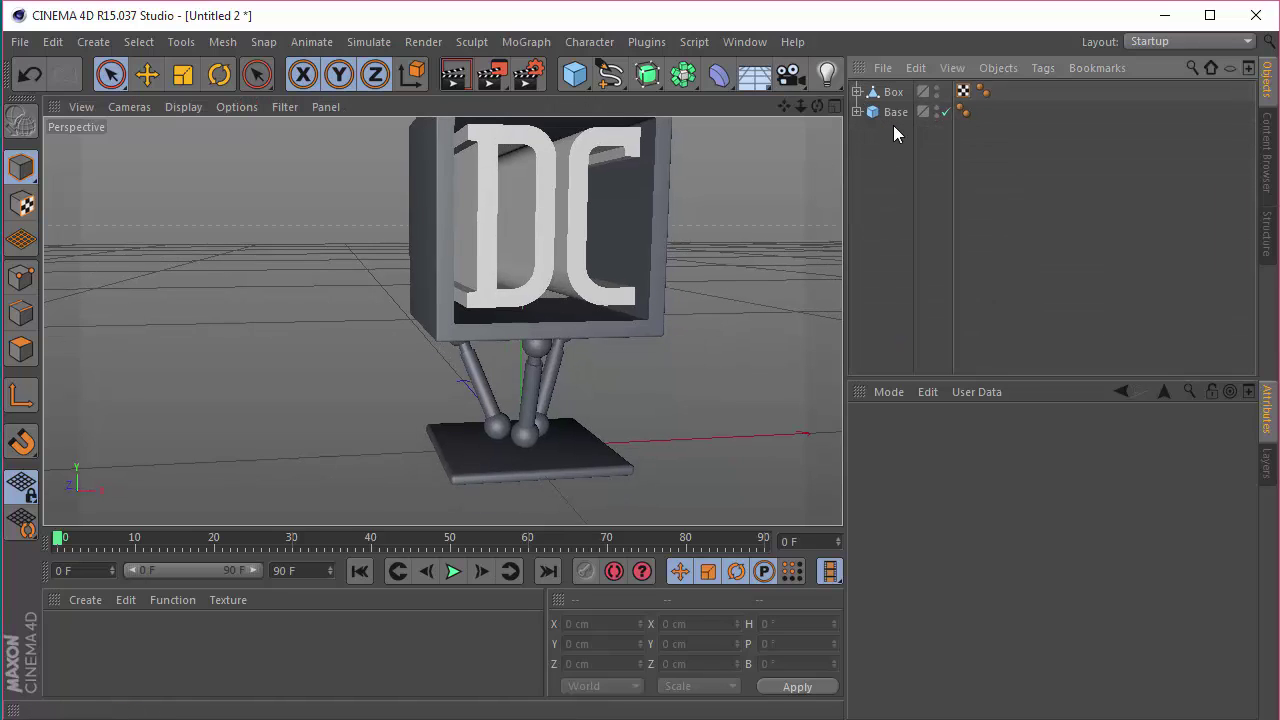
click(889, 93)
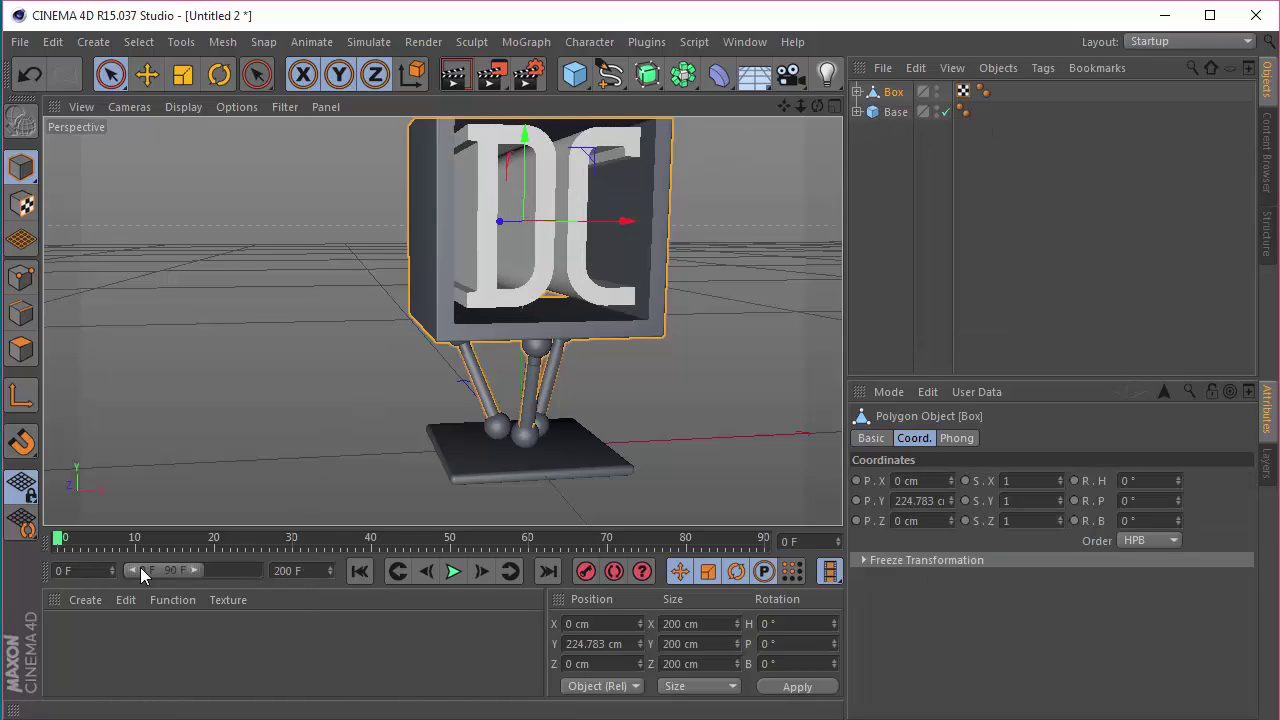
double_click(194, 566)
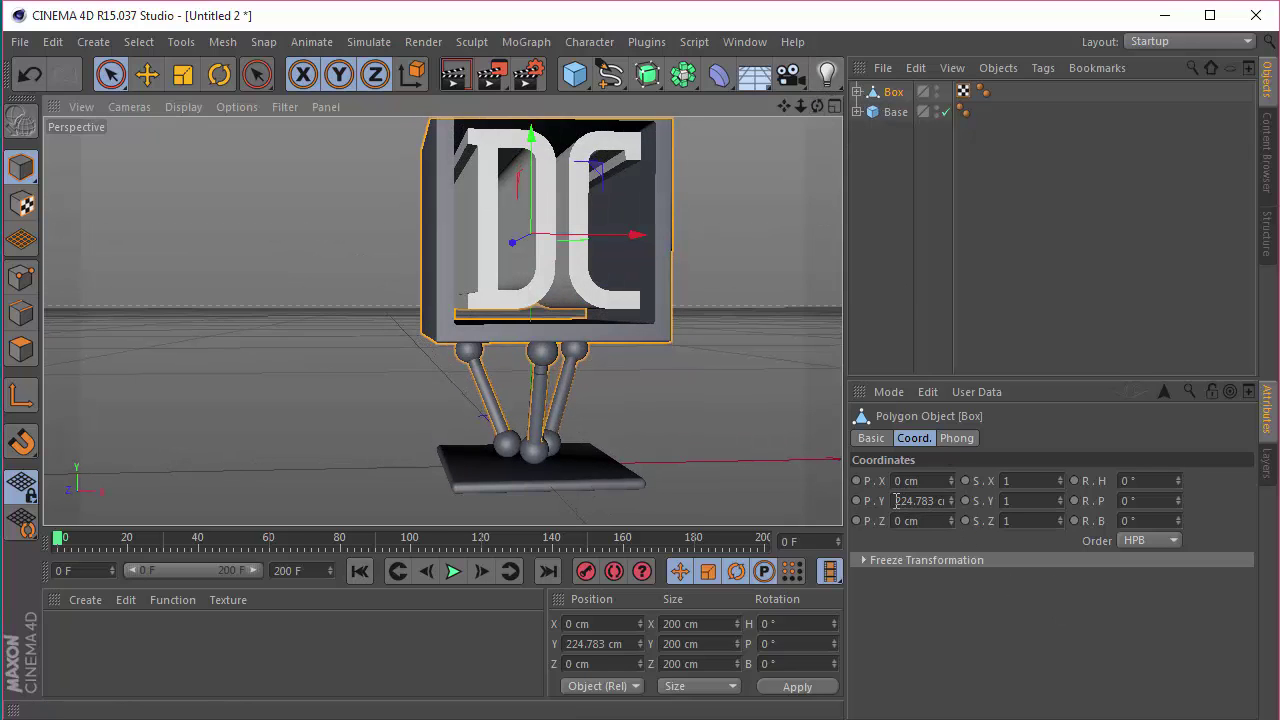
Set Box's Y position to 225 cm and record a keyframe at frame 0
double_click(910, 501)
text(225)
key(Return)
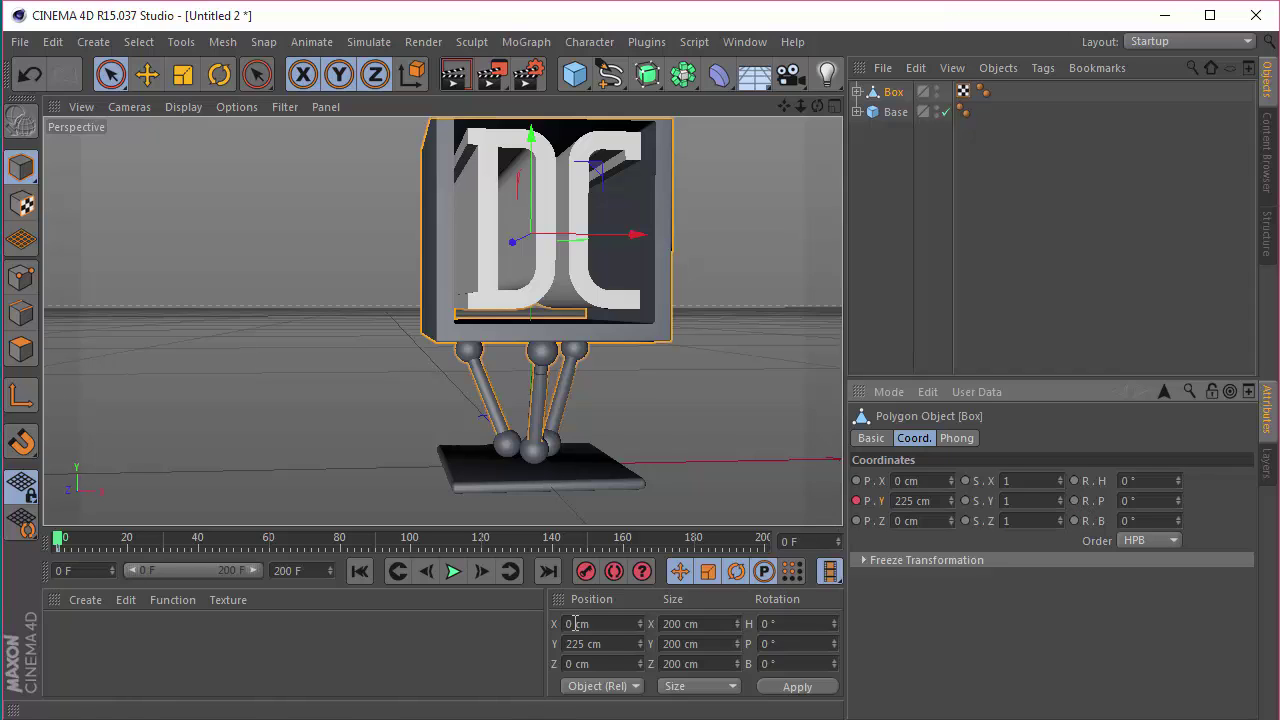
click(585, 571)
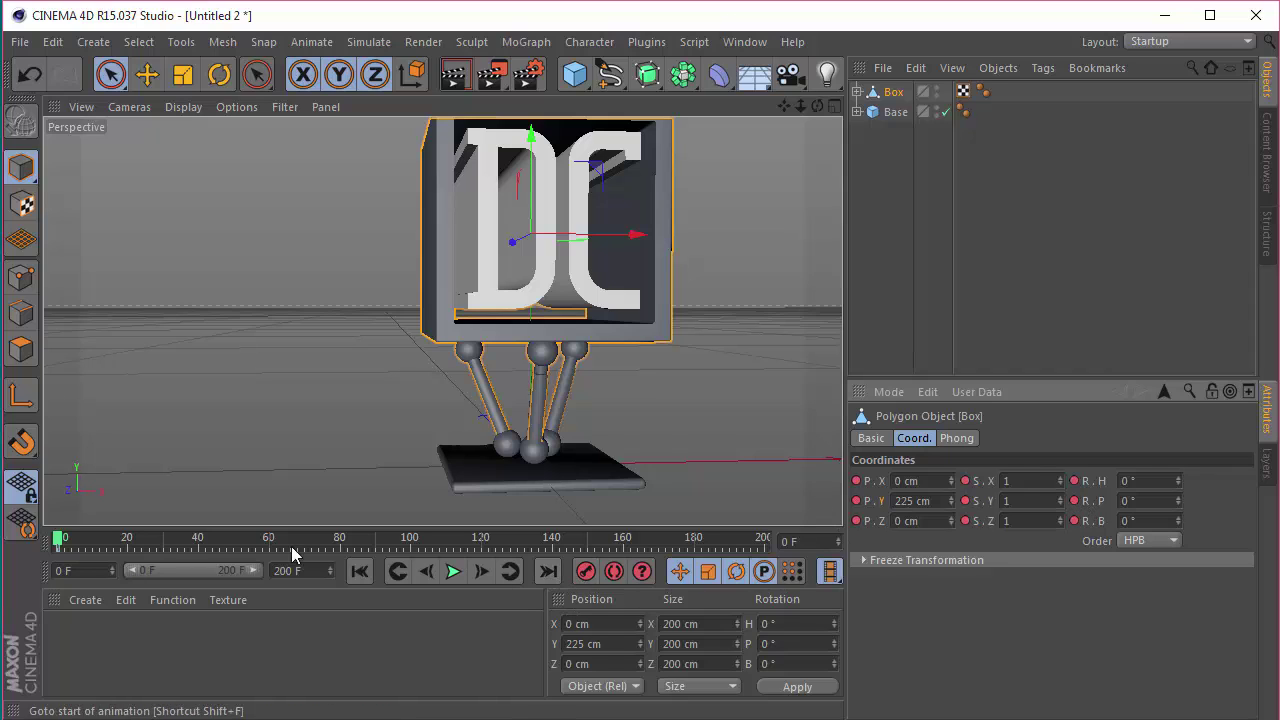
At frame 50, set Box's Y position to 250 cm and its pitch to 7°, and record a keyframe
click(242, 553)
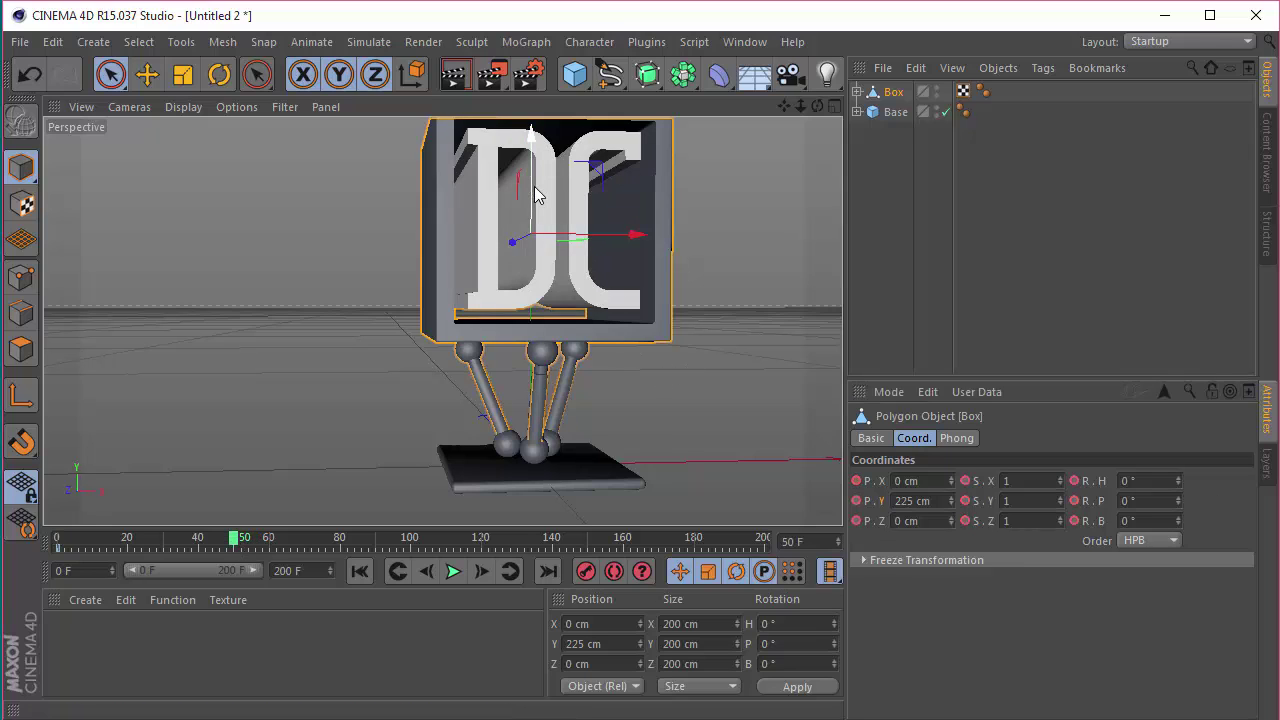
mouse_move(531, 194)
mouse_down()
mouse_move(523, 177)
mouse_move(535, 176)
mouse_up()
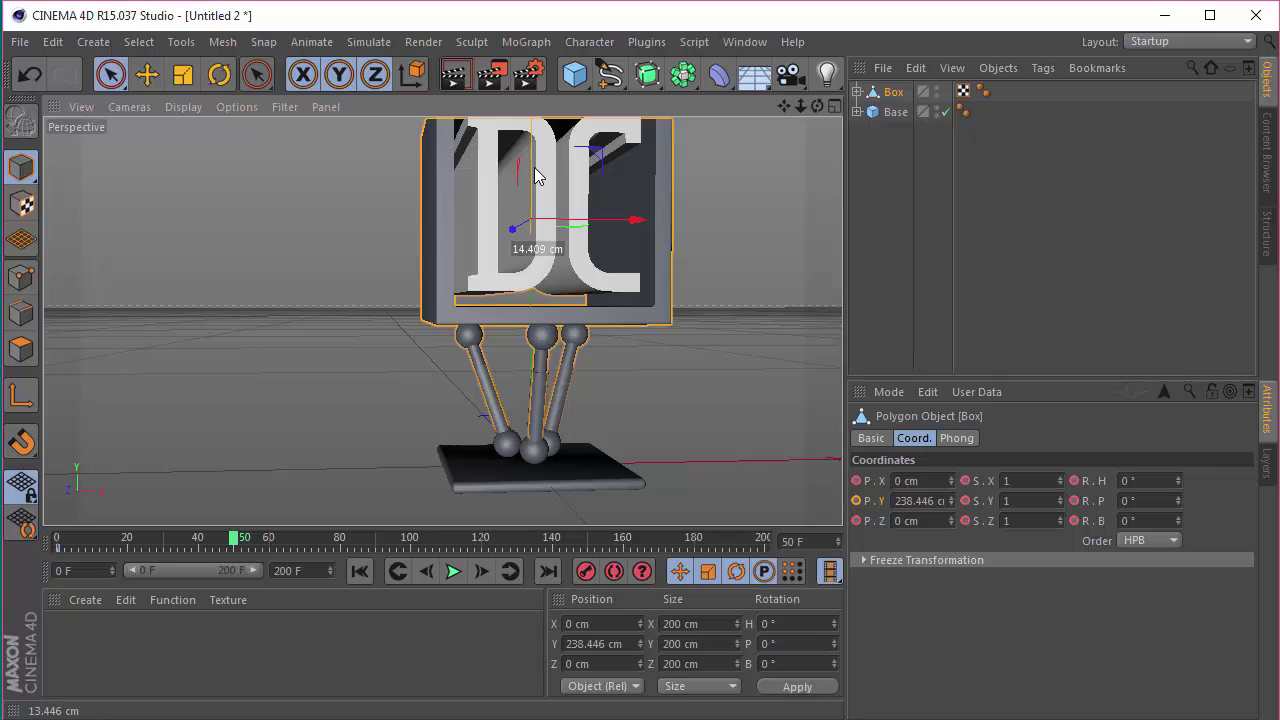
drag(535, 176, 535, 160)
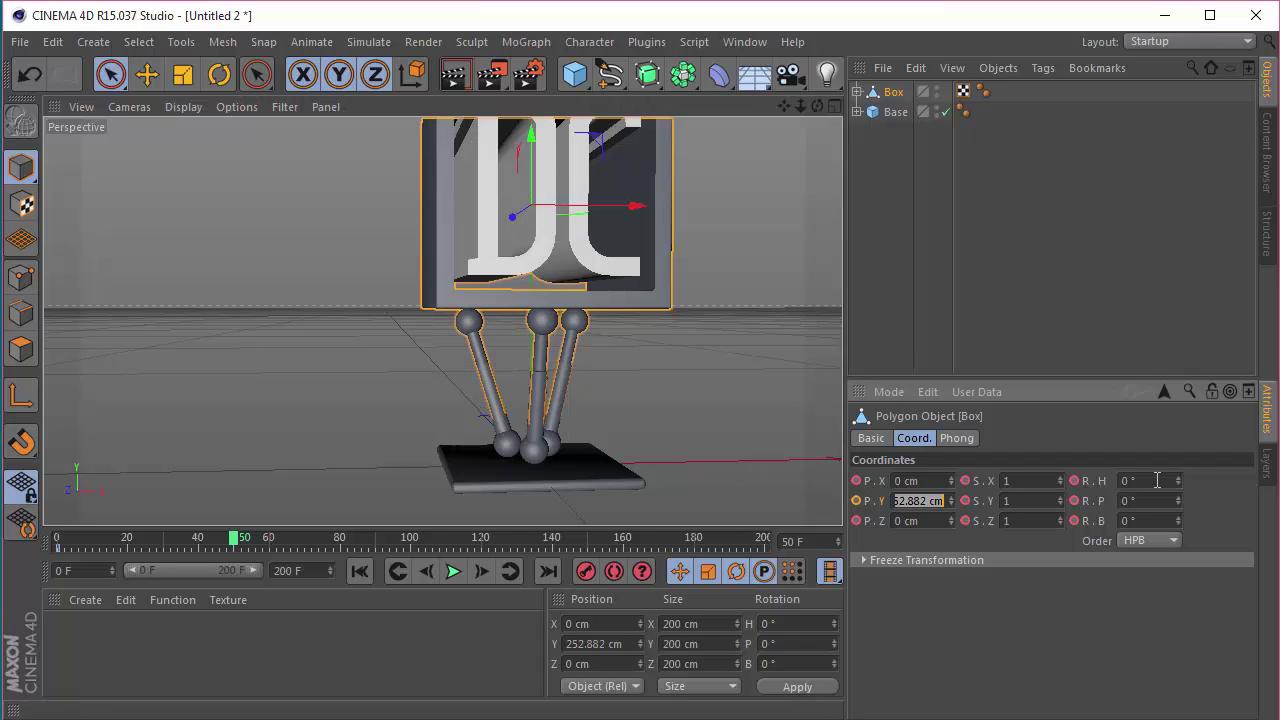
key(Return)
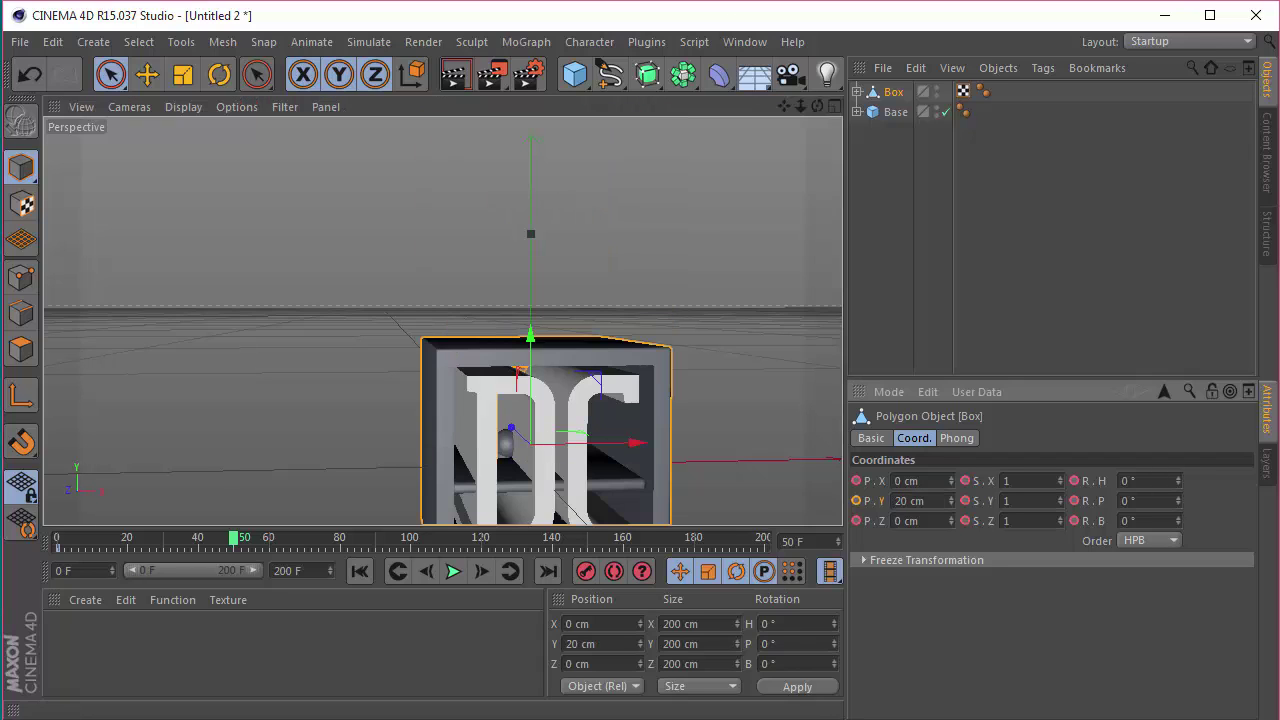
double_click(905, 500)
text(250)
key(Return)
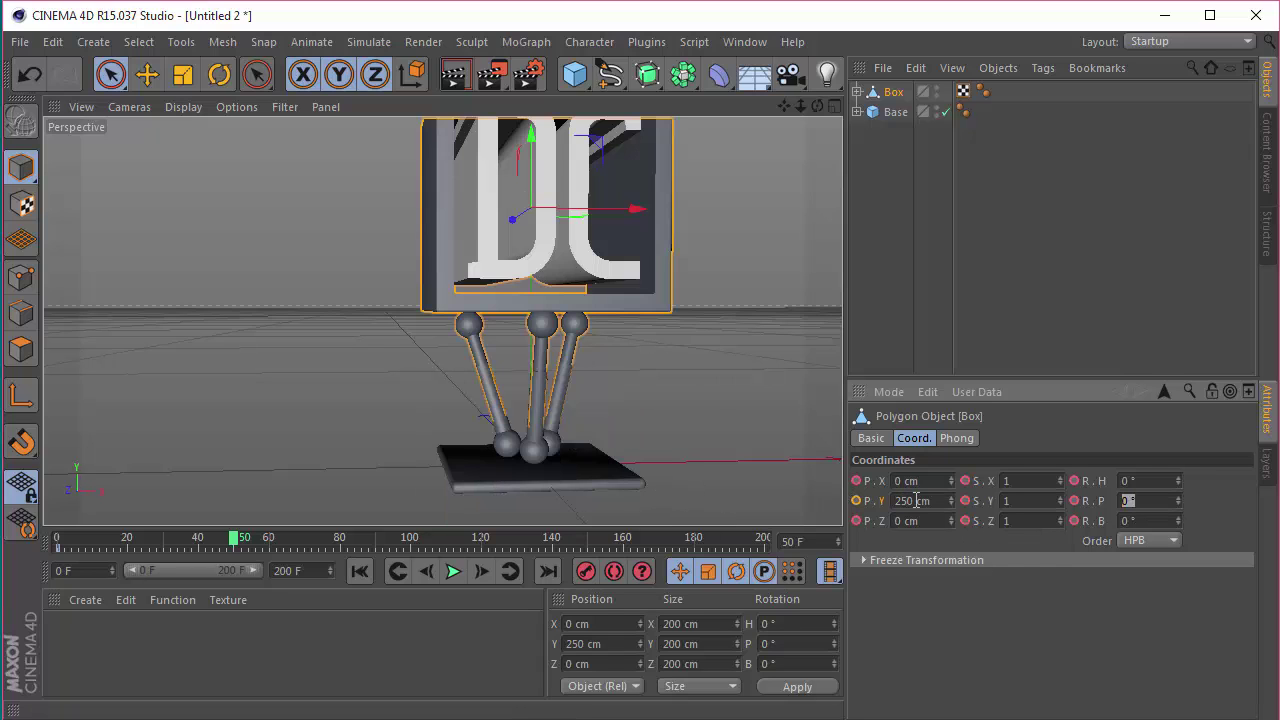
text(7)
key(Return)
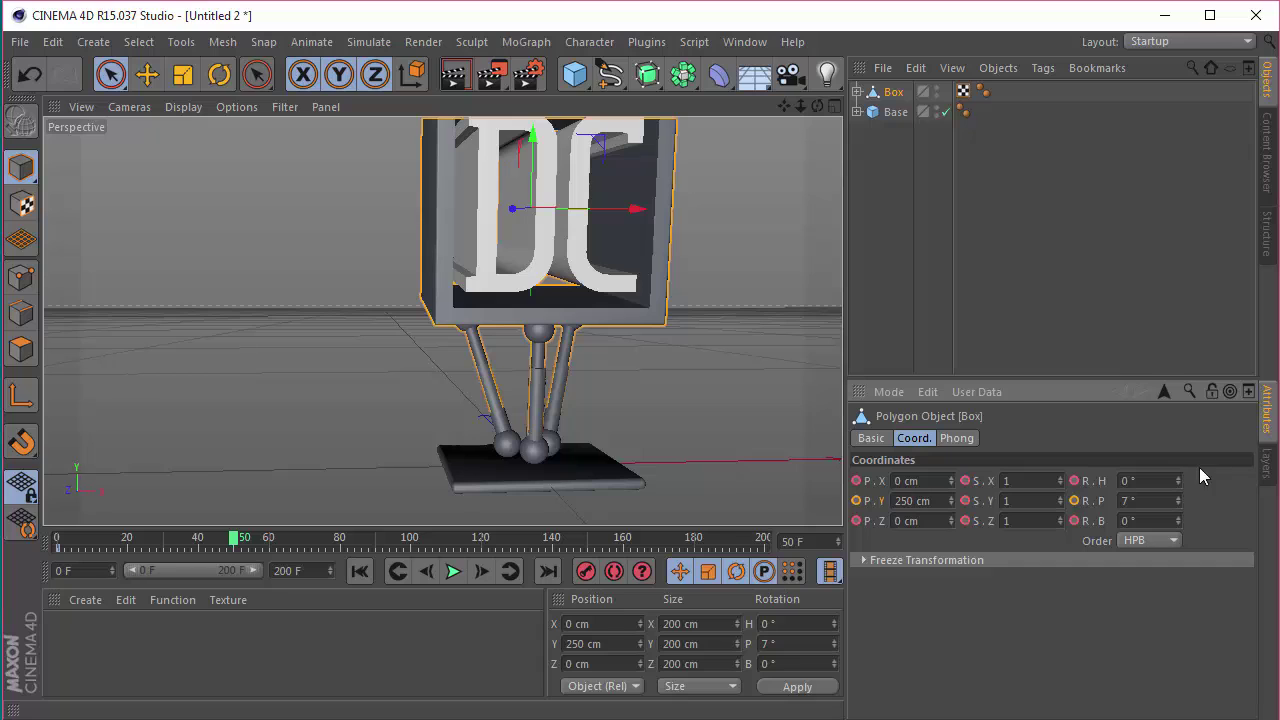
click(586, 574)
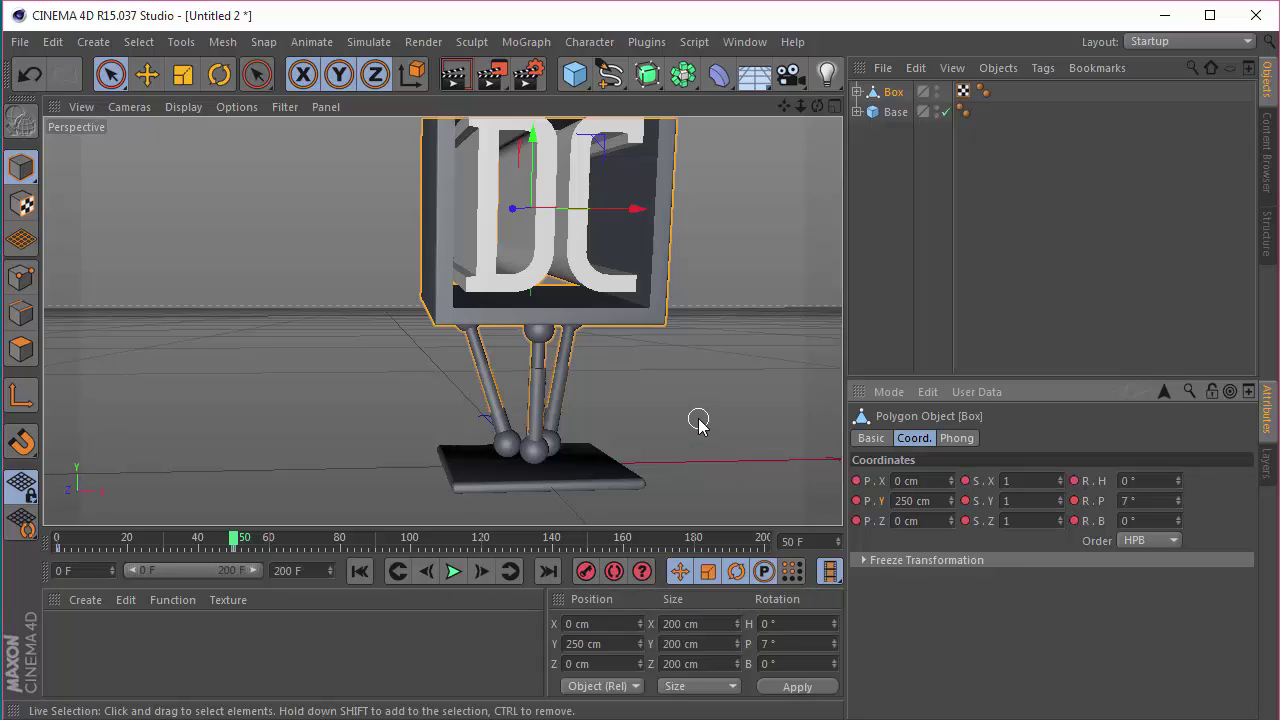
At frame 60, set Box's rotation to H -2°, P -12°, B -11° and position to X 31 cm, Z -28 cm, and record a keyframe
click(268, 540)
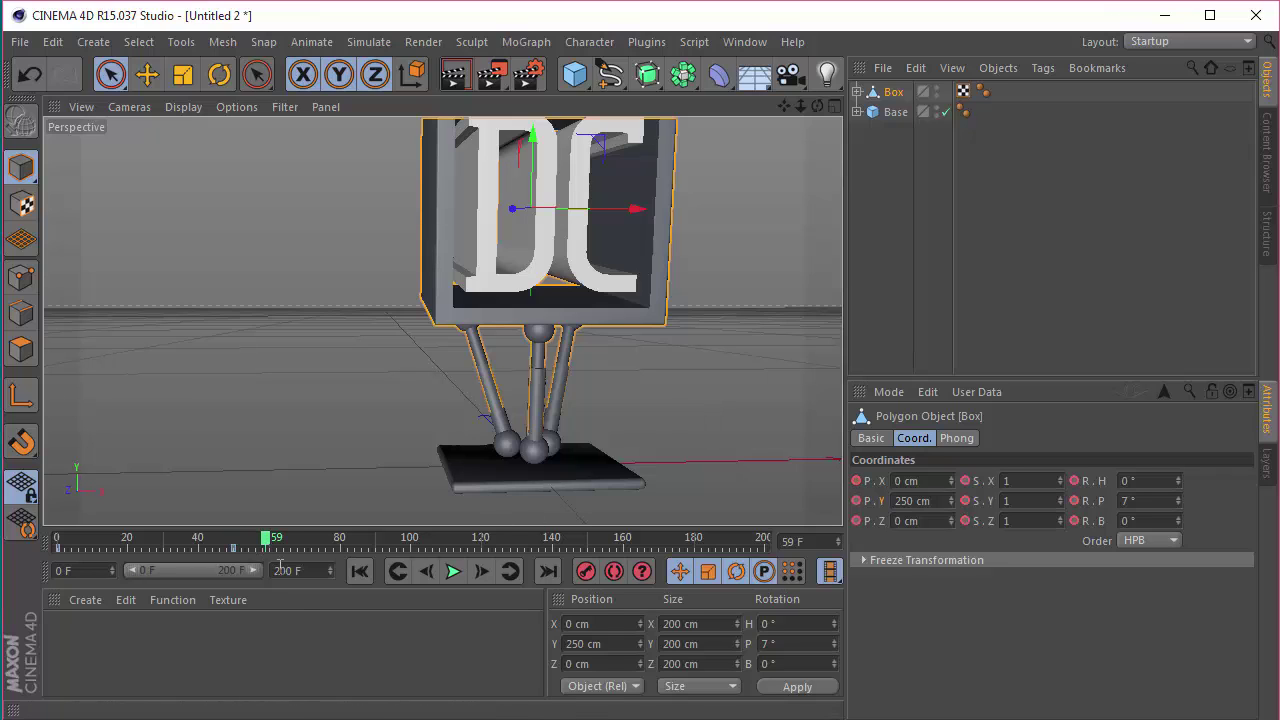
click(1154, 481)
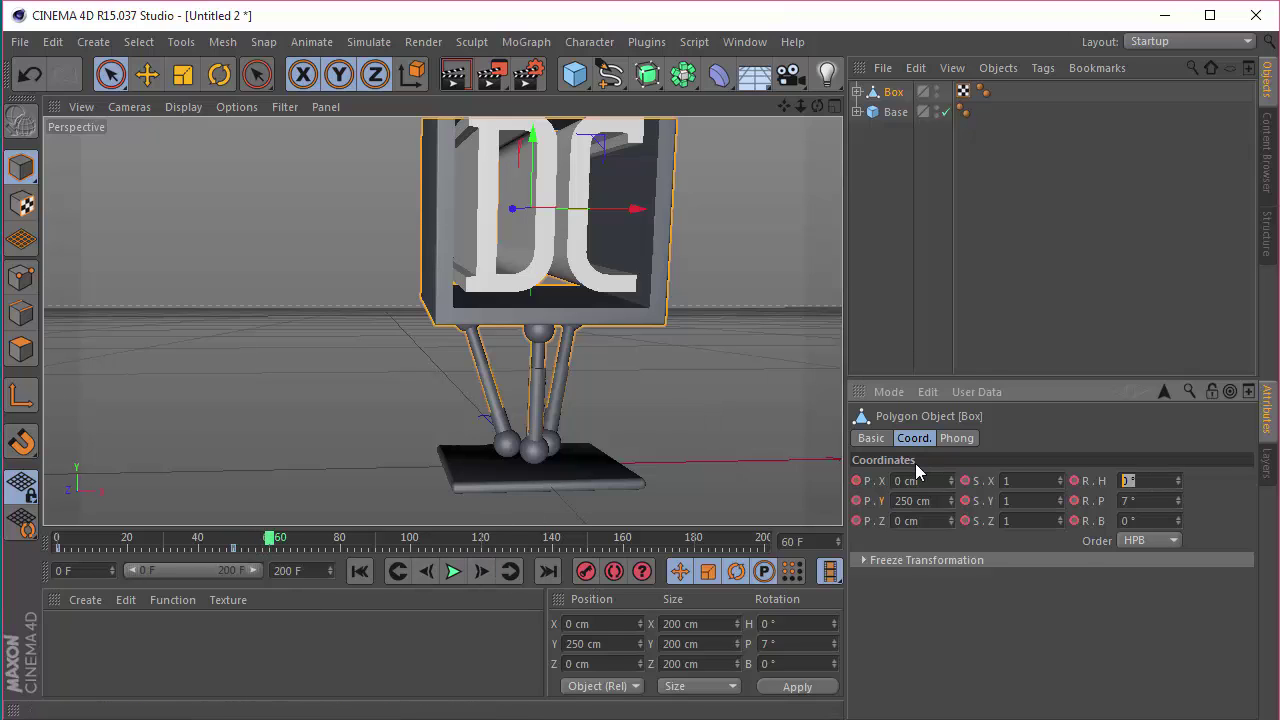
text(-2)
key(Tab)
text(-12)
key(Tab)
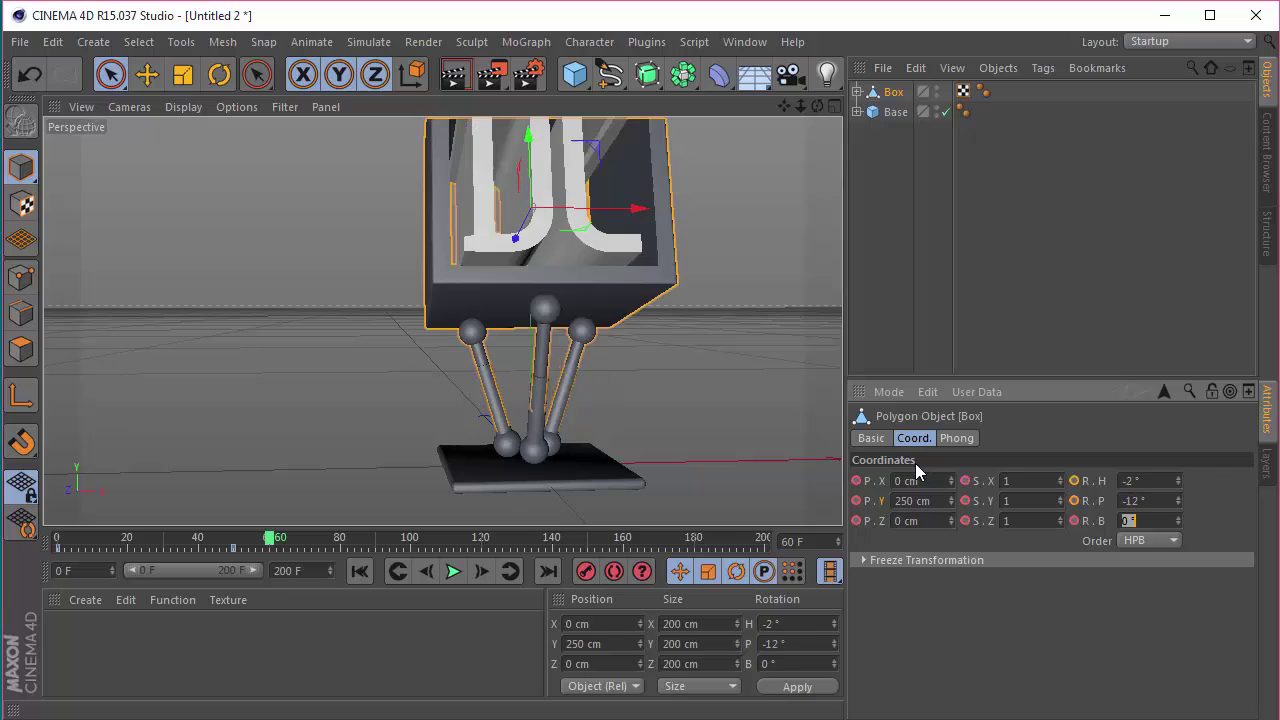
text(-11)
key(Return)
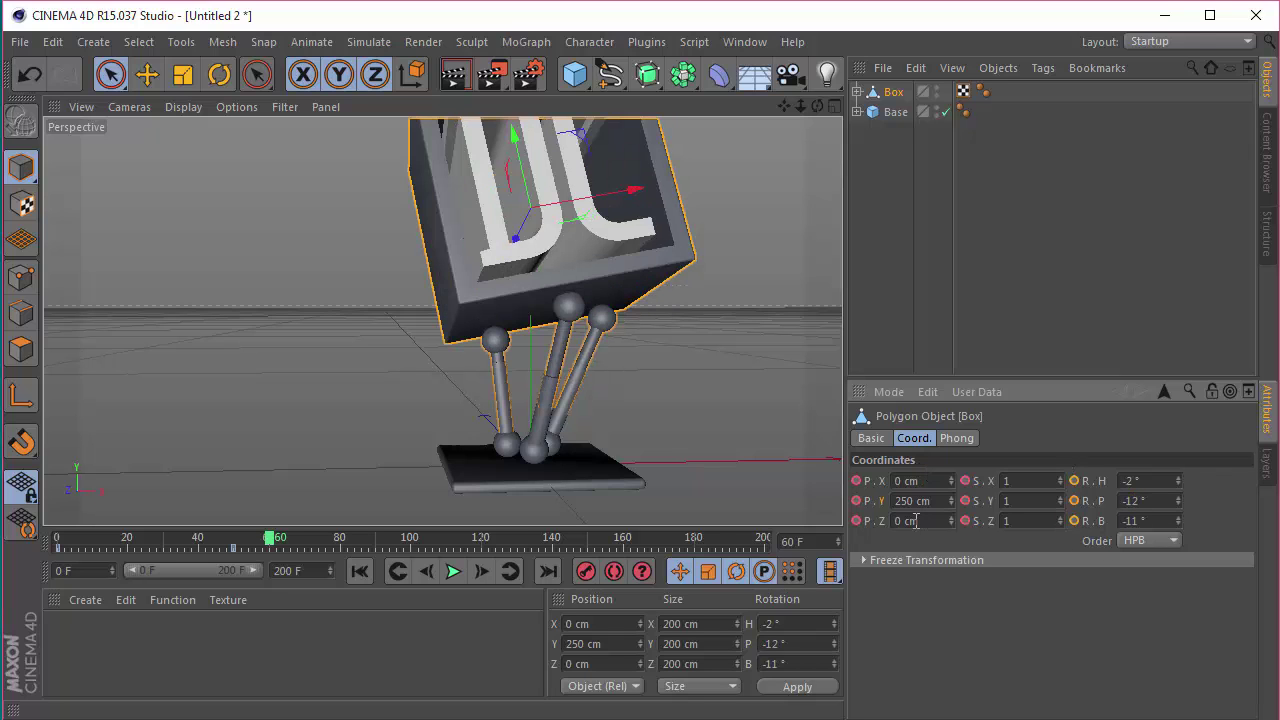
drag(953, 481, 951, 525)
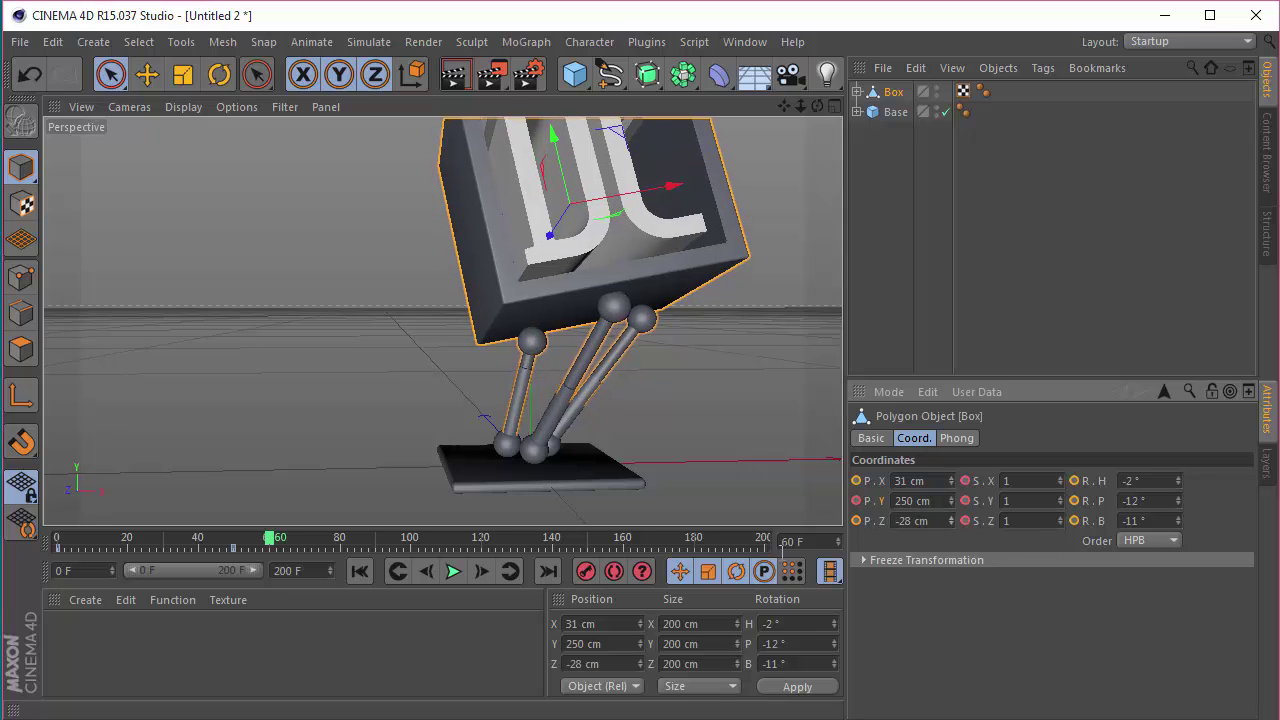
click(586, 571)
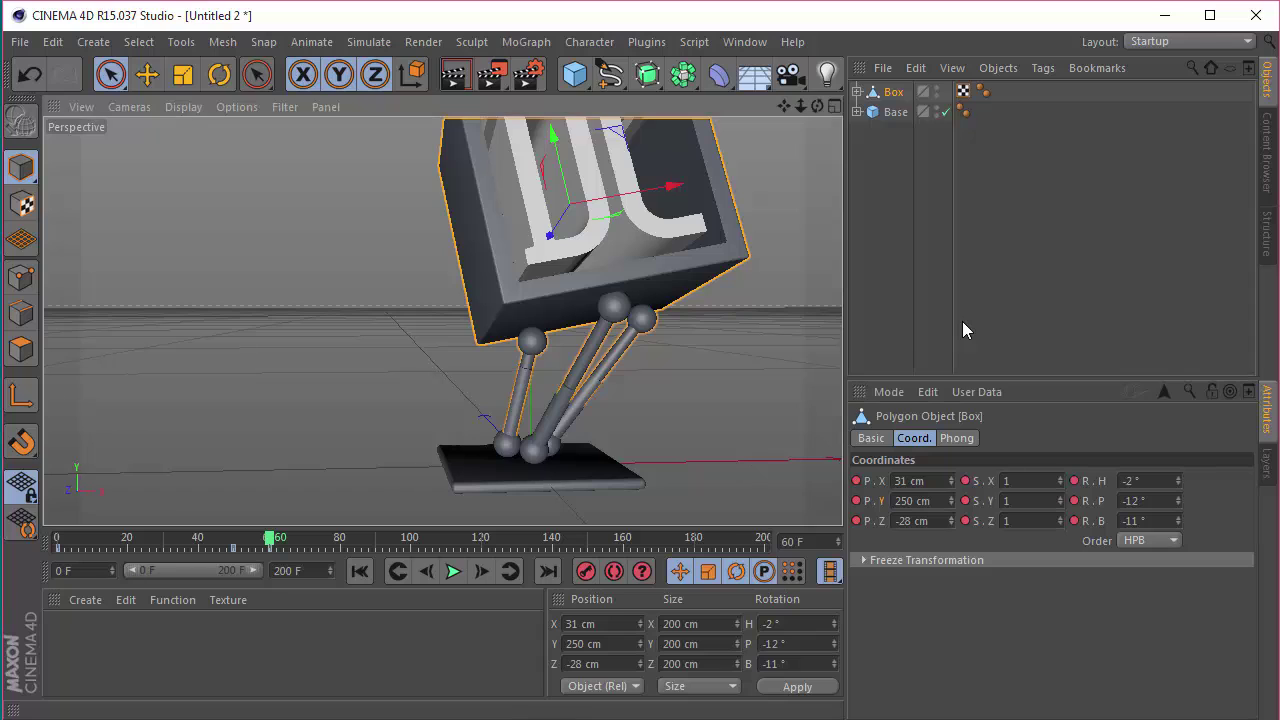
At frame 85, set Box's rotation to H -110°, P -20° and B -15°
click(379, 540)
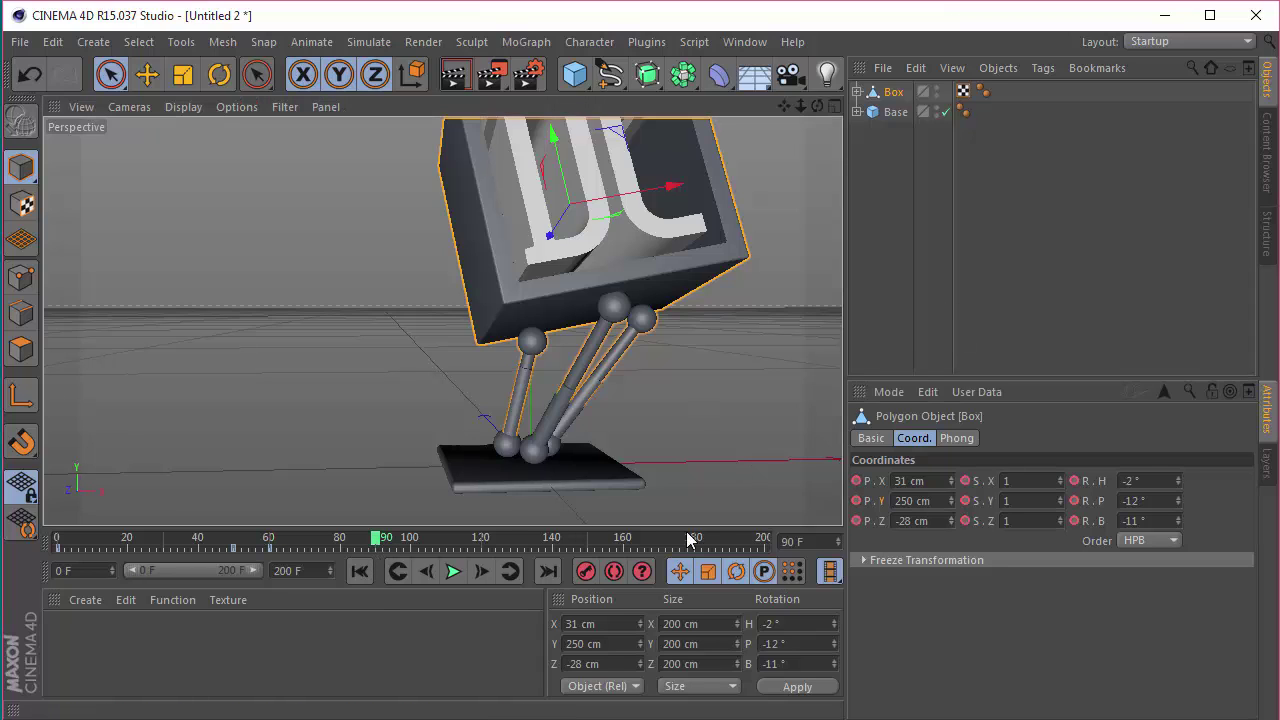
click(357, 545)
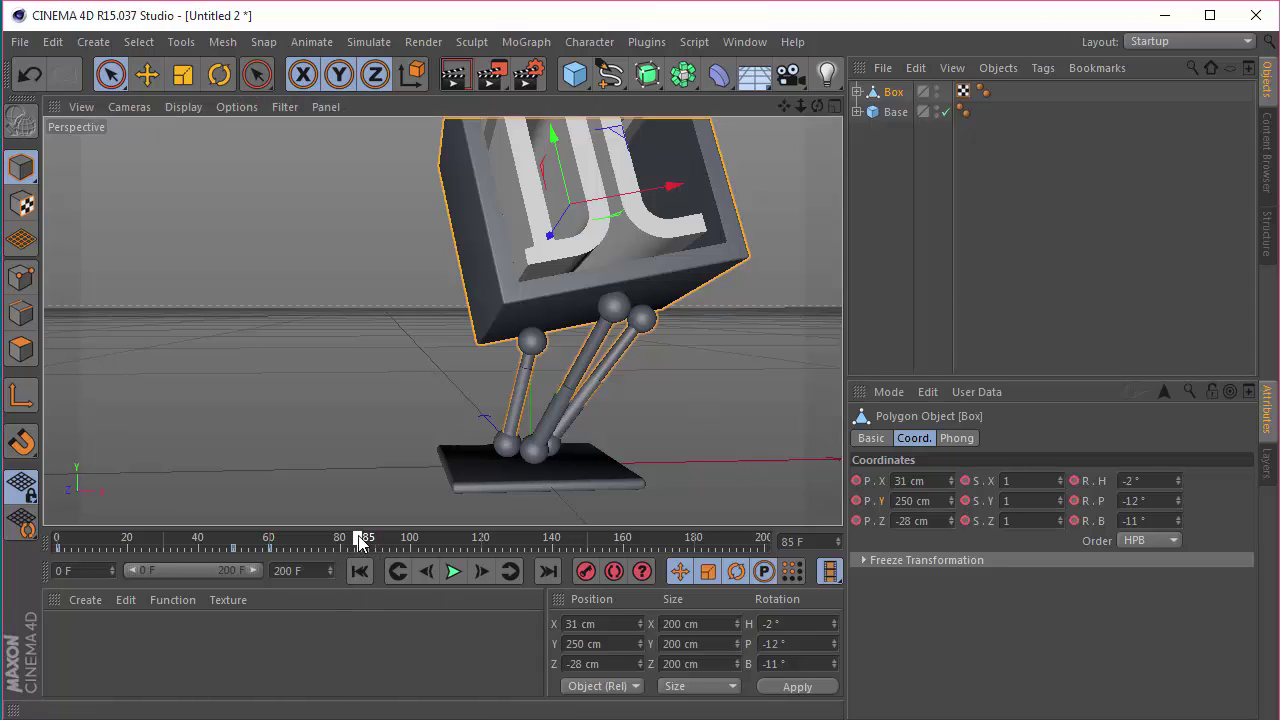
click(1175, 478)
key(BackSpace)
text(-110)
key(Tab)
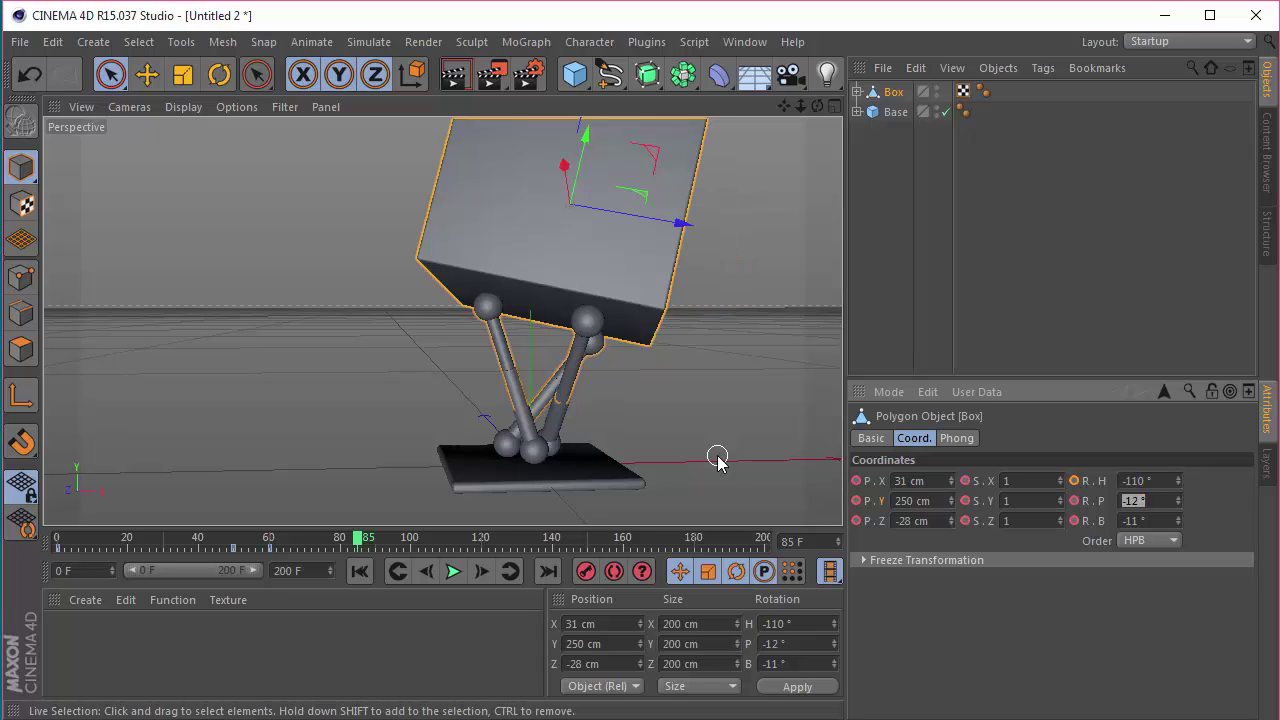
key(Tab)
text(-15)
key(Return)
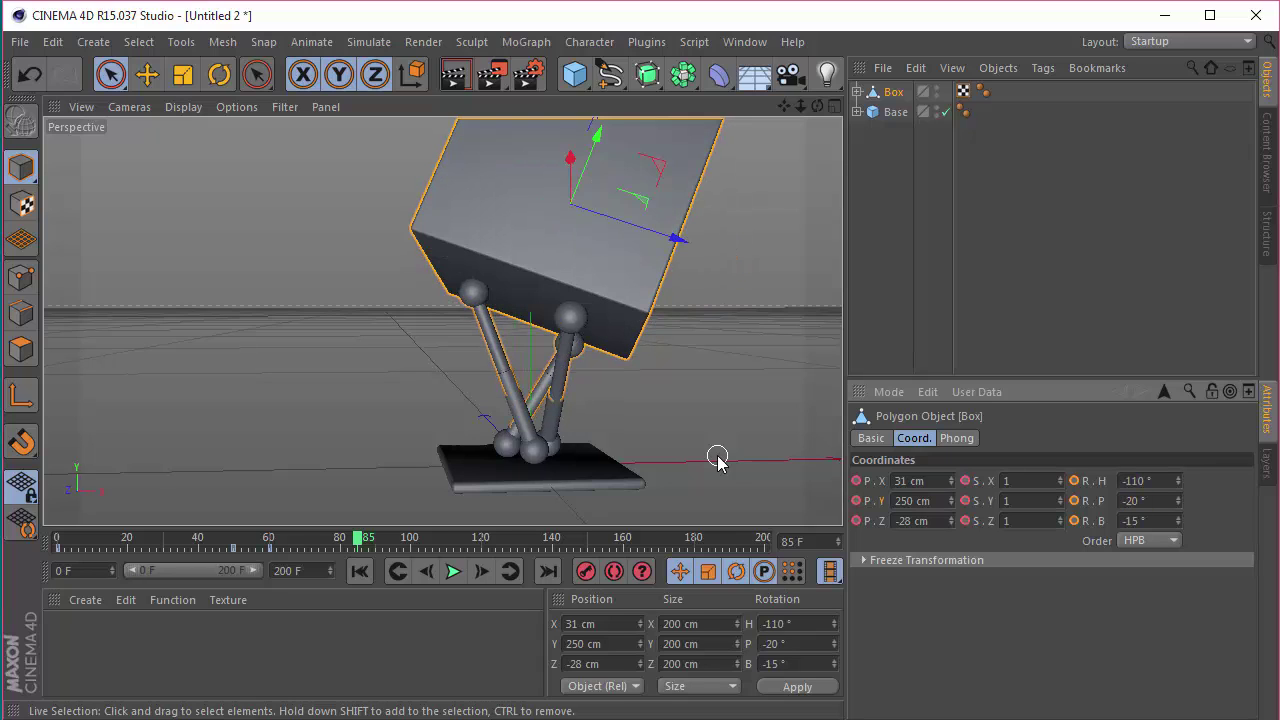
Move Box to about X -20 cm, Y 236 cm and Z 1 cm, and record a keyframe at frame 85
drag(640, 233, 510, 199)
drag(568, 254, 558, 250)
click(586, 571)
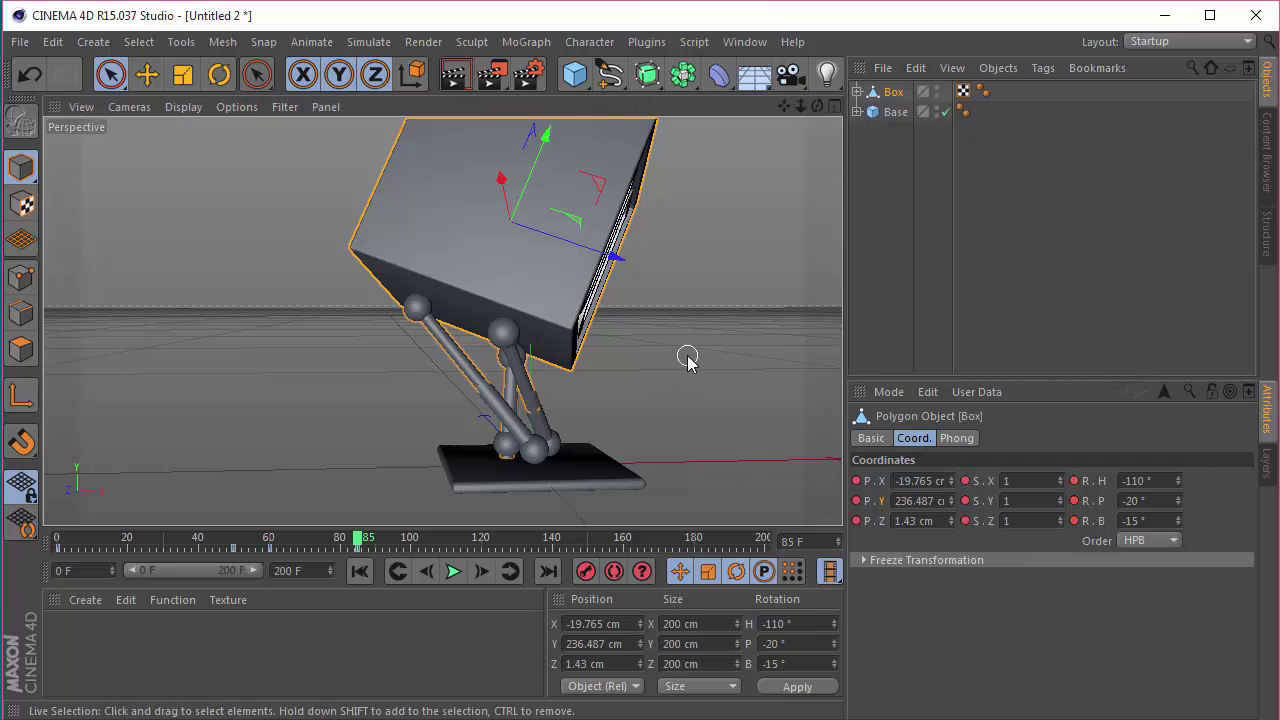
At frame 100, set Box's rotation to H -100°, P 0° and B 5°
click(412, 538)
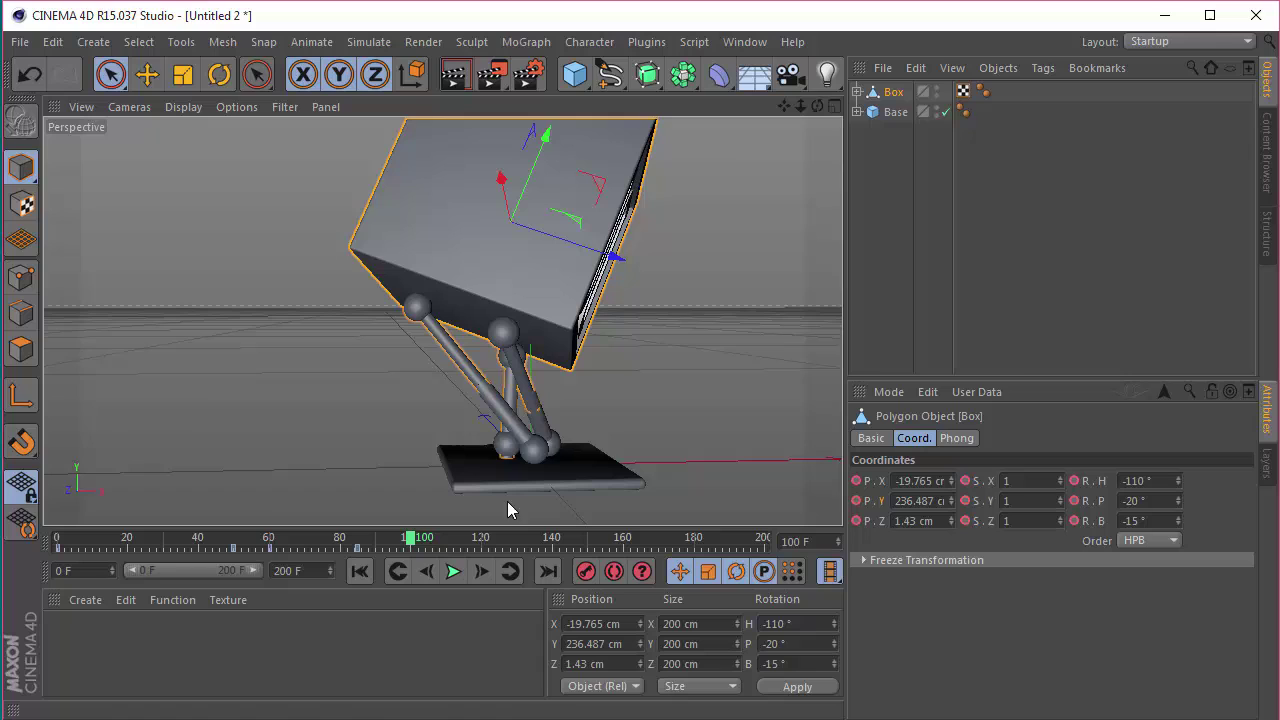
click(1166, 480)
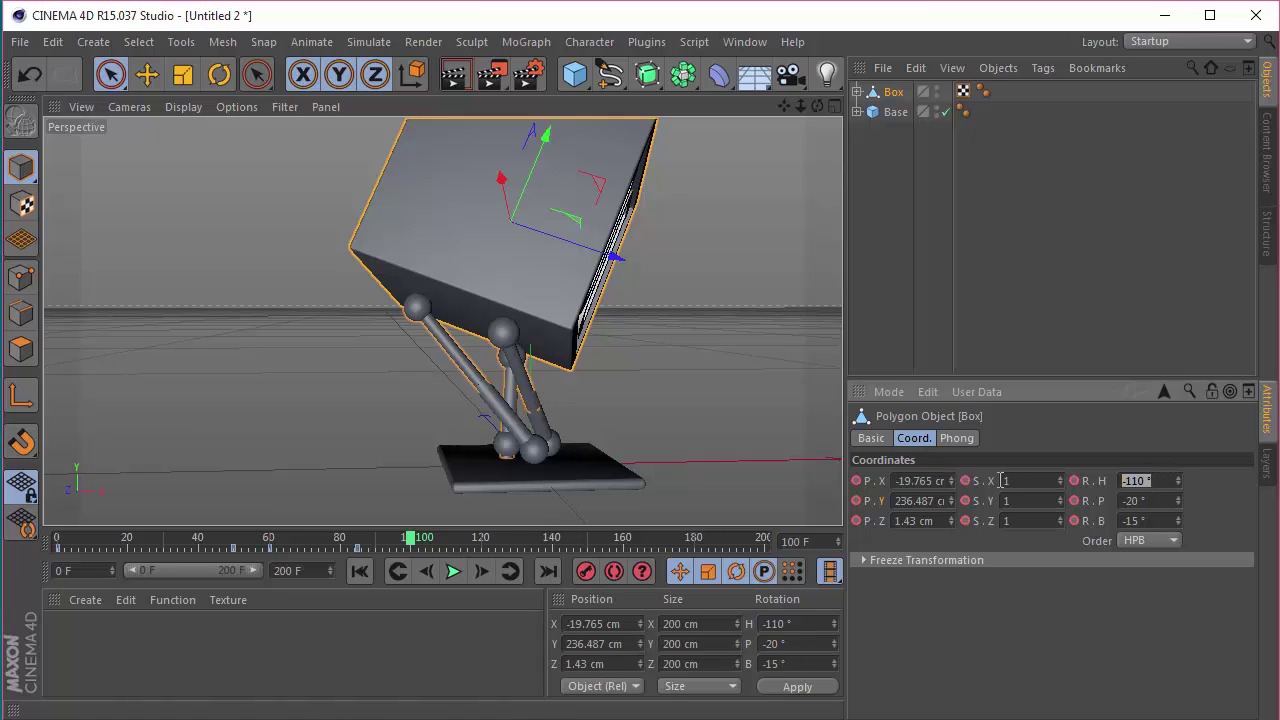
text(-100)
key(Return)
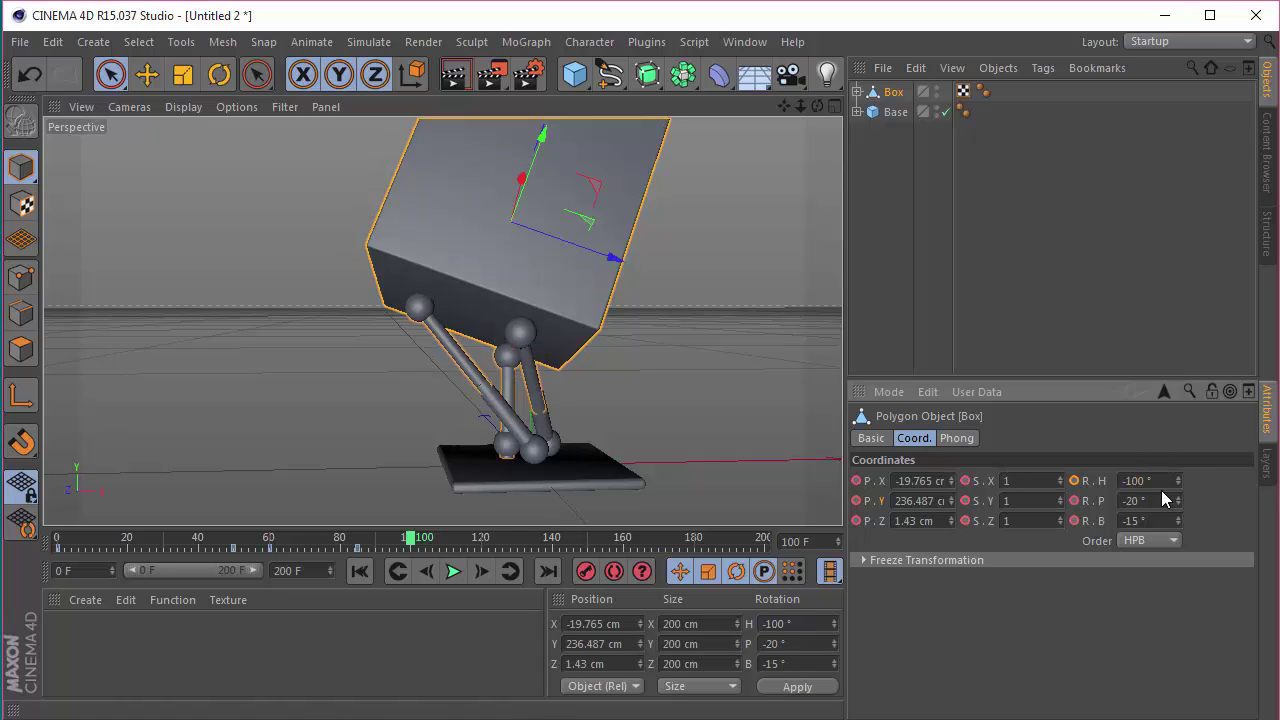
text(0)
key(Tab)
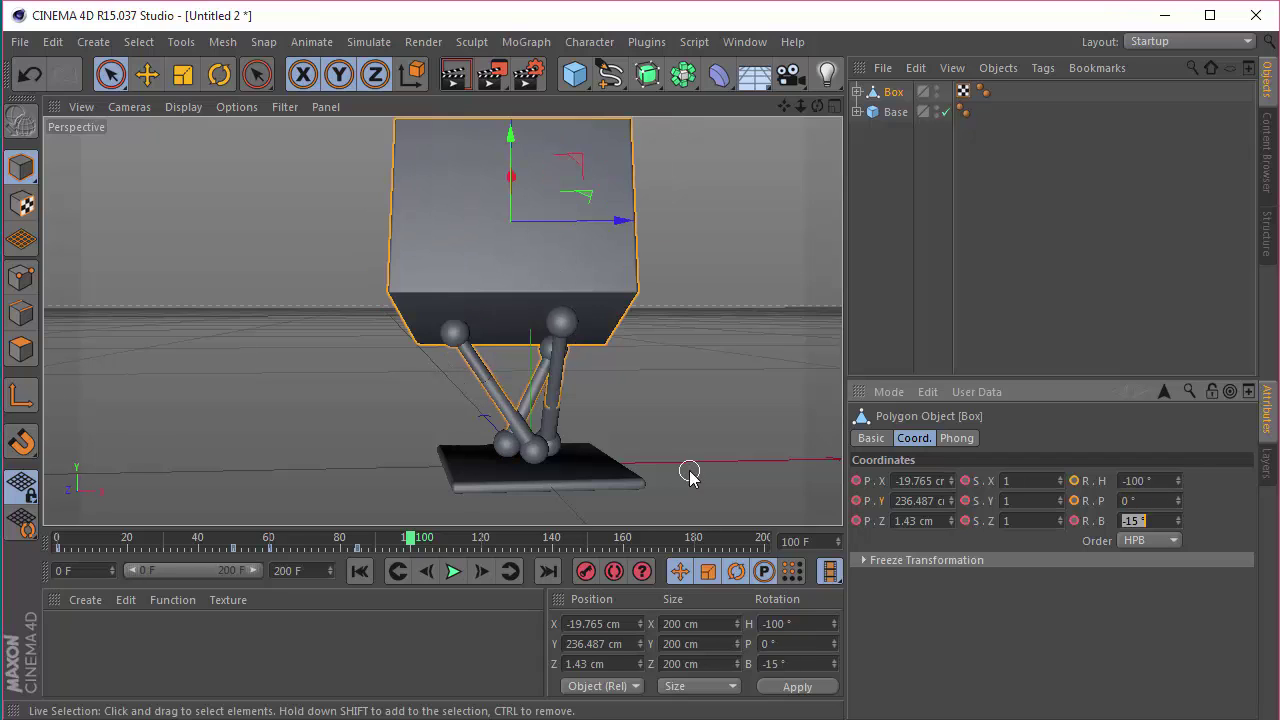
text(5)
key(Return)
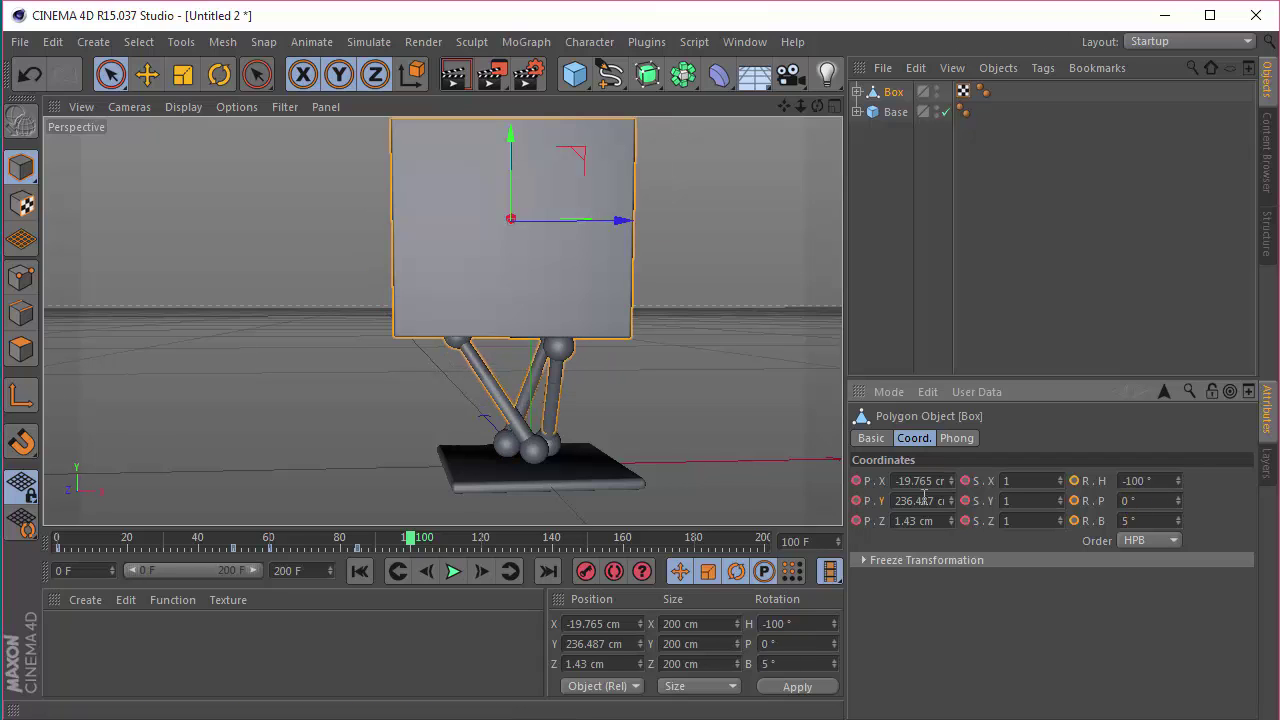
Move Box to about X -40 cm and Z 11 cm, and record a keyframe at frame 100
click(940, 521)
text(7)
key(Return)
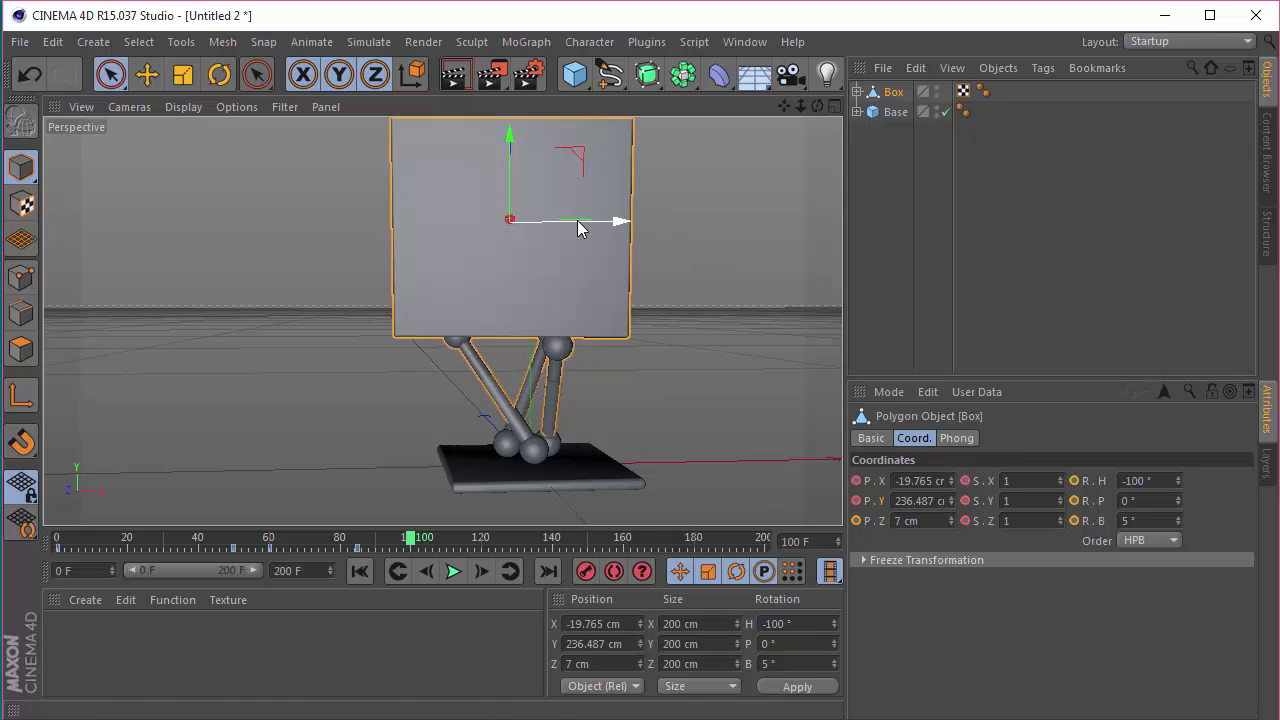
drag(577, 228, 555, 229)
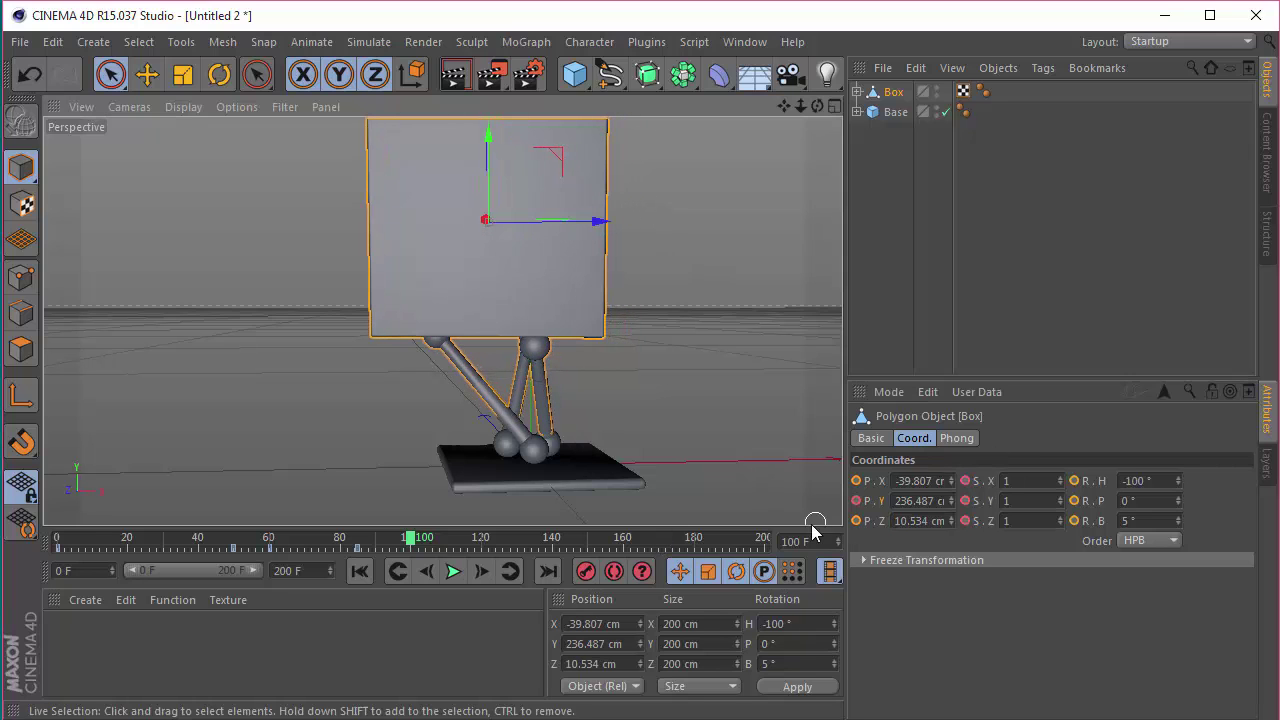
click(584, 571)
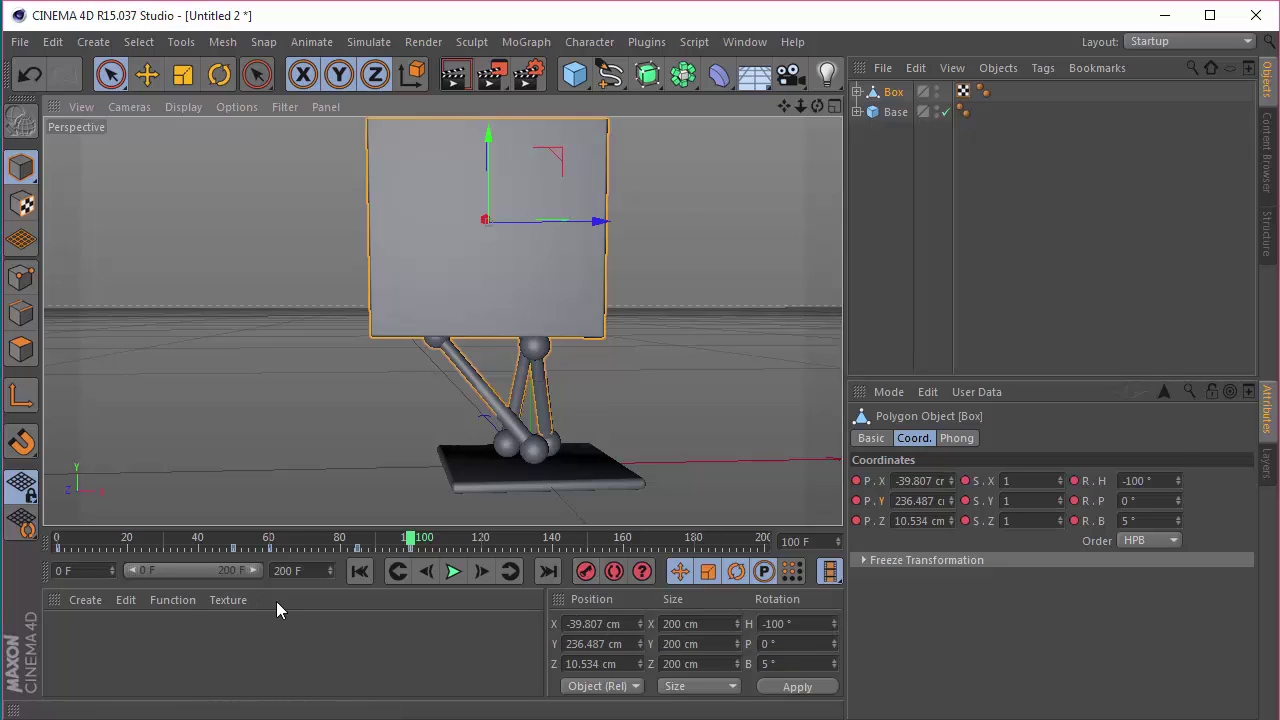
Play the animation from the start to check Box's movement on the piston arms, and stop it
click(360, 571)
click(453, 571)
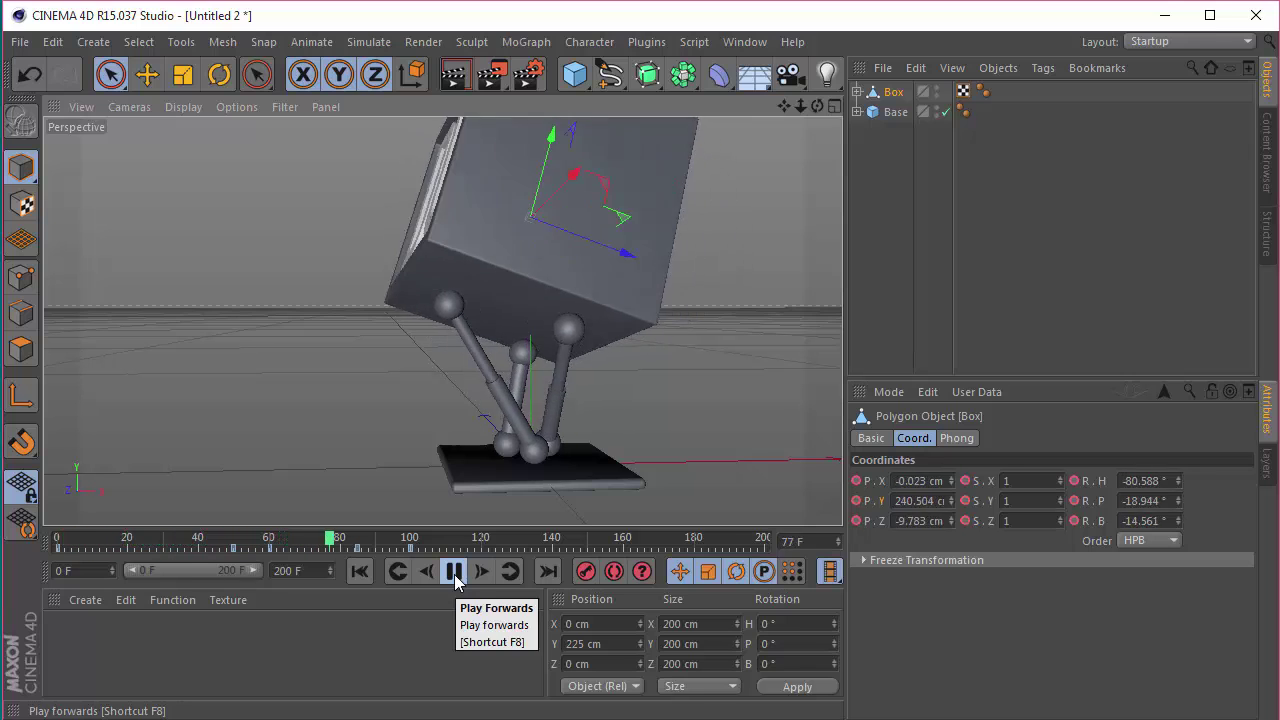
click(455, 571)
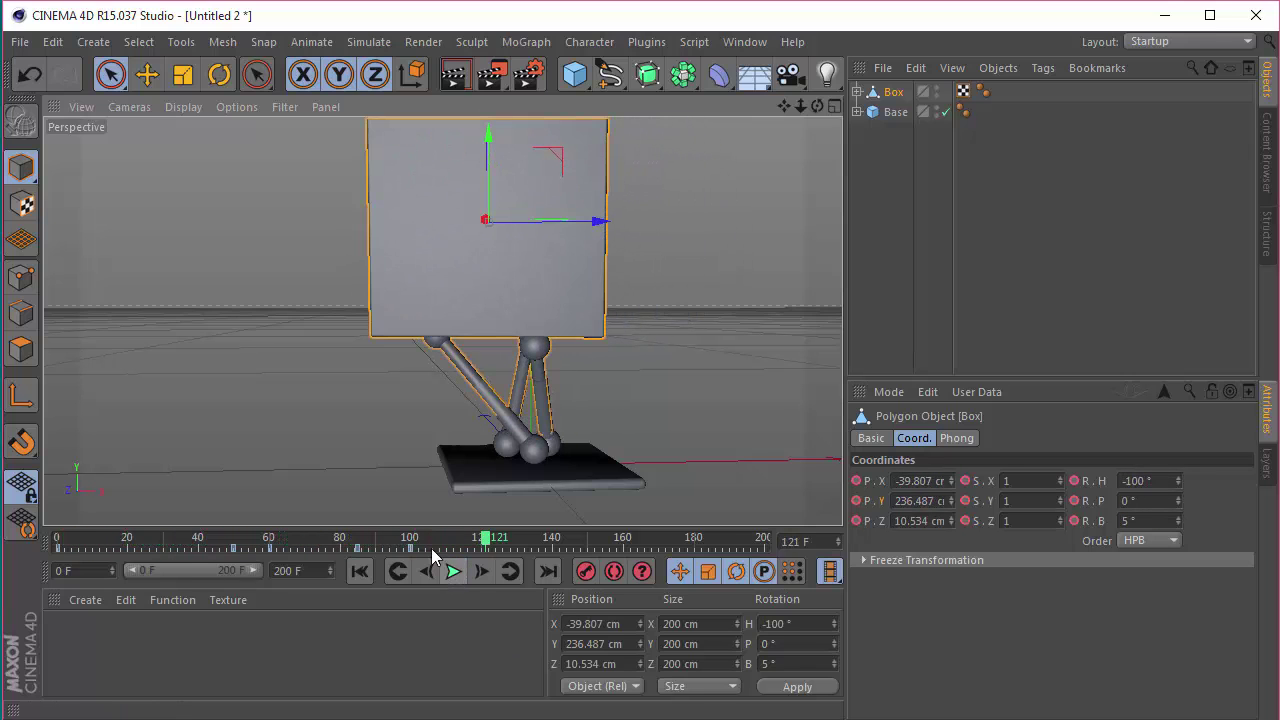
Select all of Box's keyframes, show its F-curves in the Timeline, and delete the Scale tracks
drag(444, 550, 56, 550)
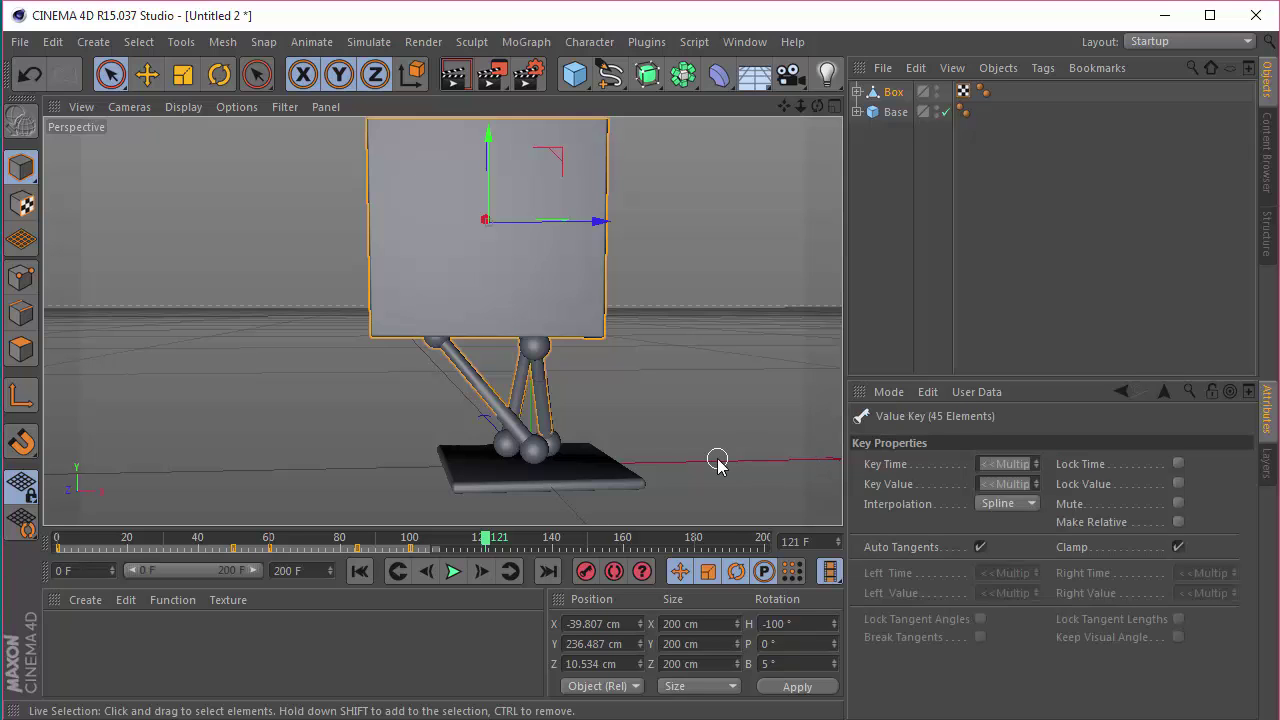
right_click(893, 92)
click(981, 635)
scroll(907, 381, down, 3)
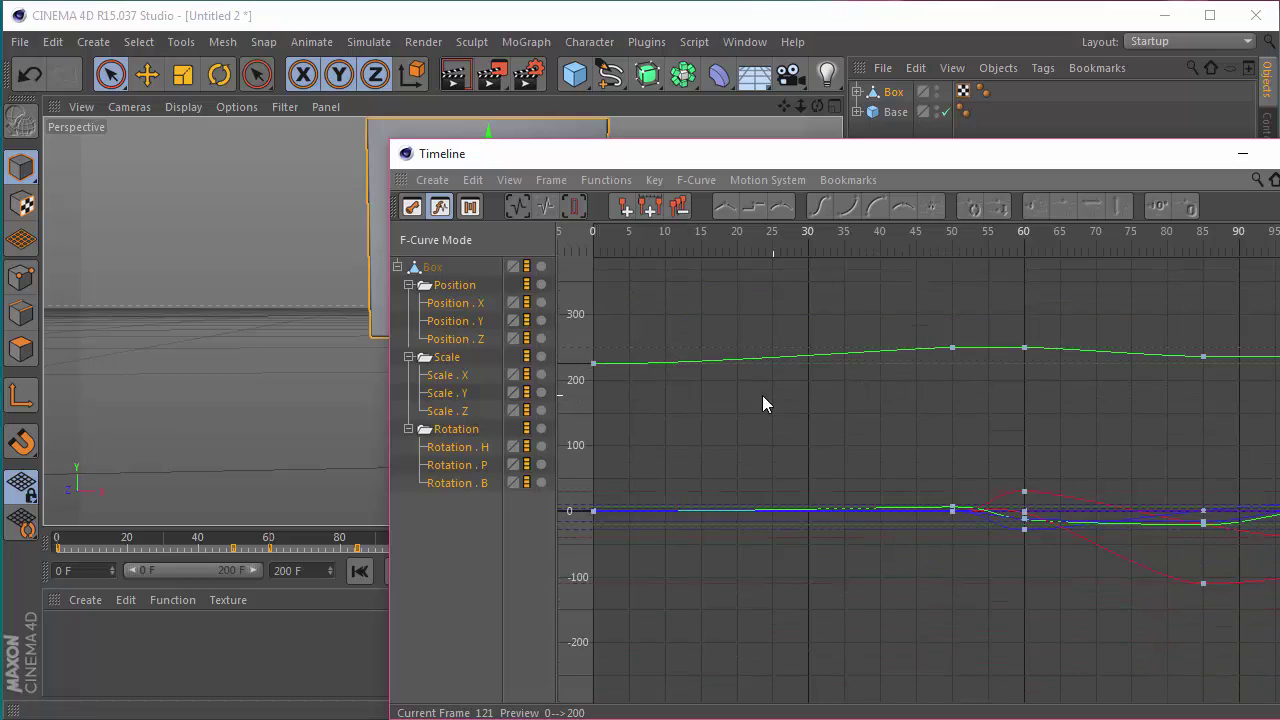
key(Delete)
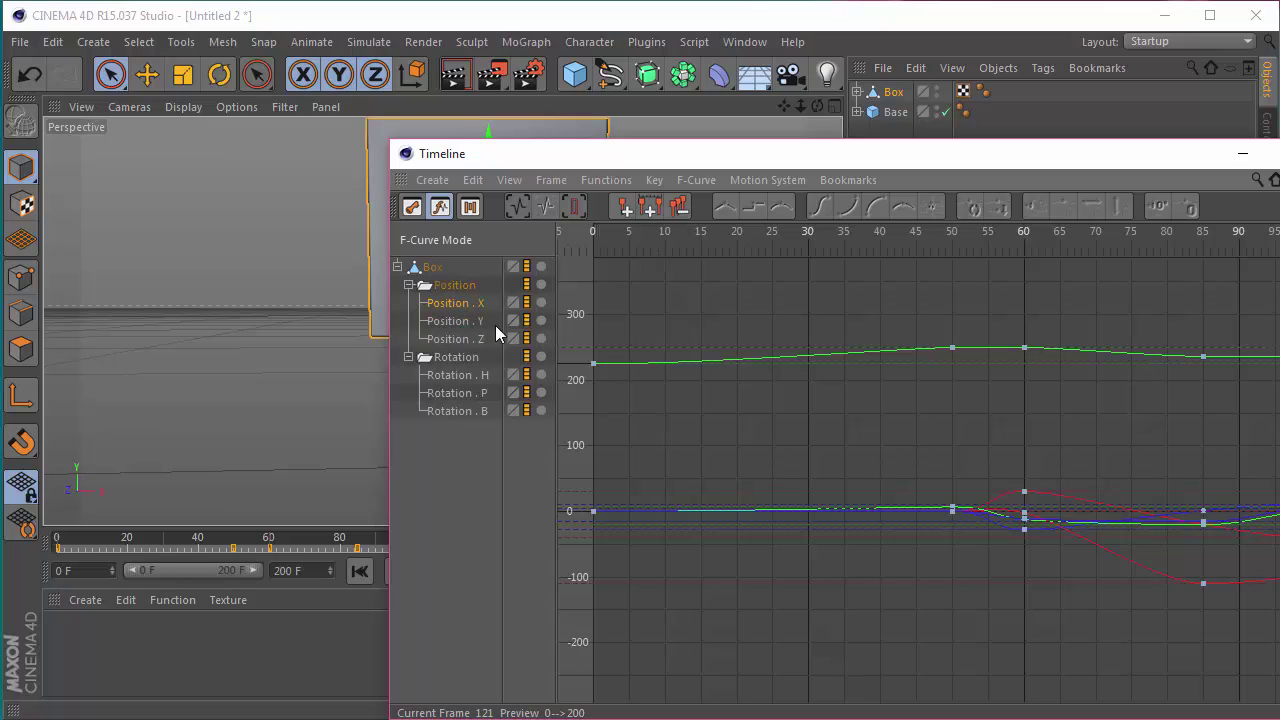
Select Box's Position X track in the F-curve list and switch off its animation
double_click(477, 303)
click(487, 434)
click(542, 302)
click(516, 302)
click(511, 302)
ctrl+scroll(1020, 541, up, 3)
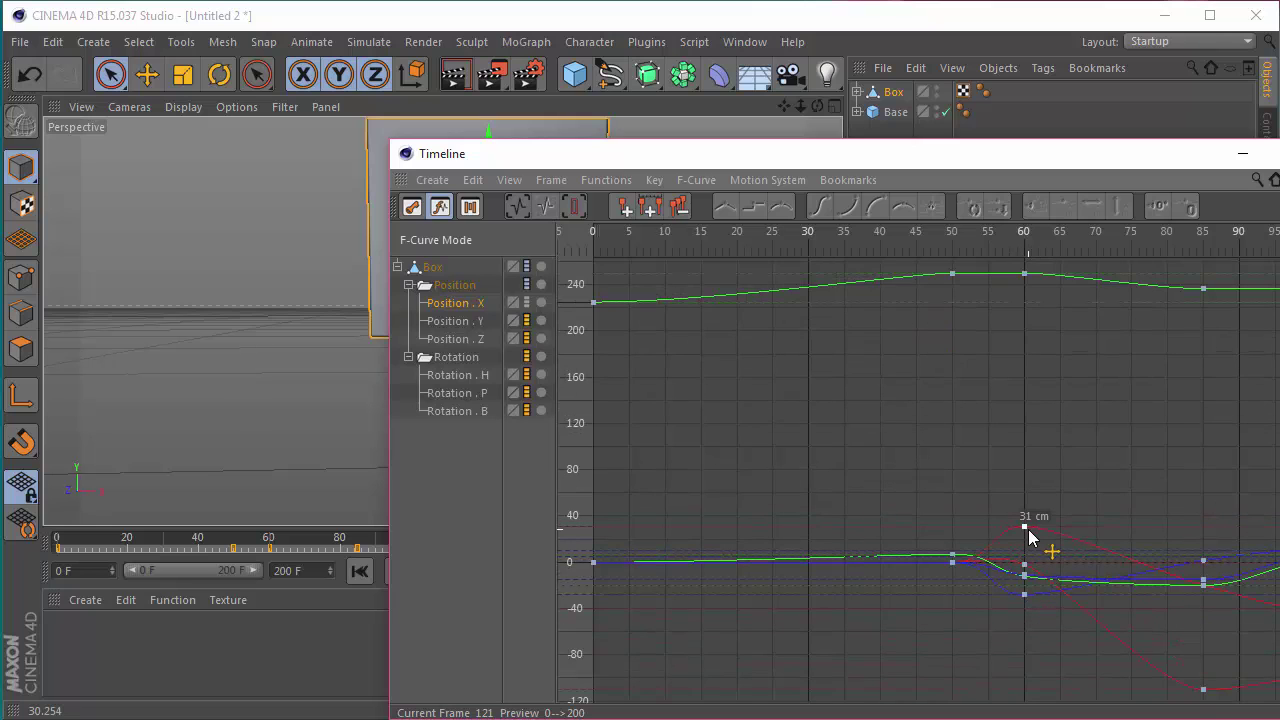
Shorten the tangents of the 31 cm Position X key at frame 60, and move the Timeline window so all curves fit
click(1026, 527)
drag(1049, 529, 1033, 534)
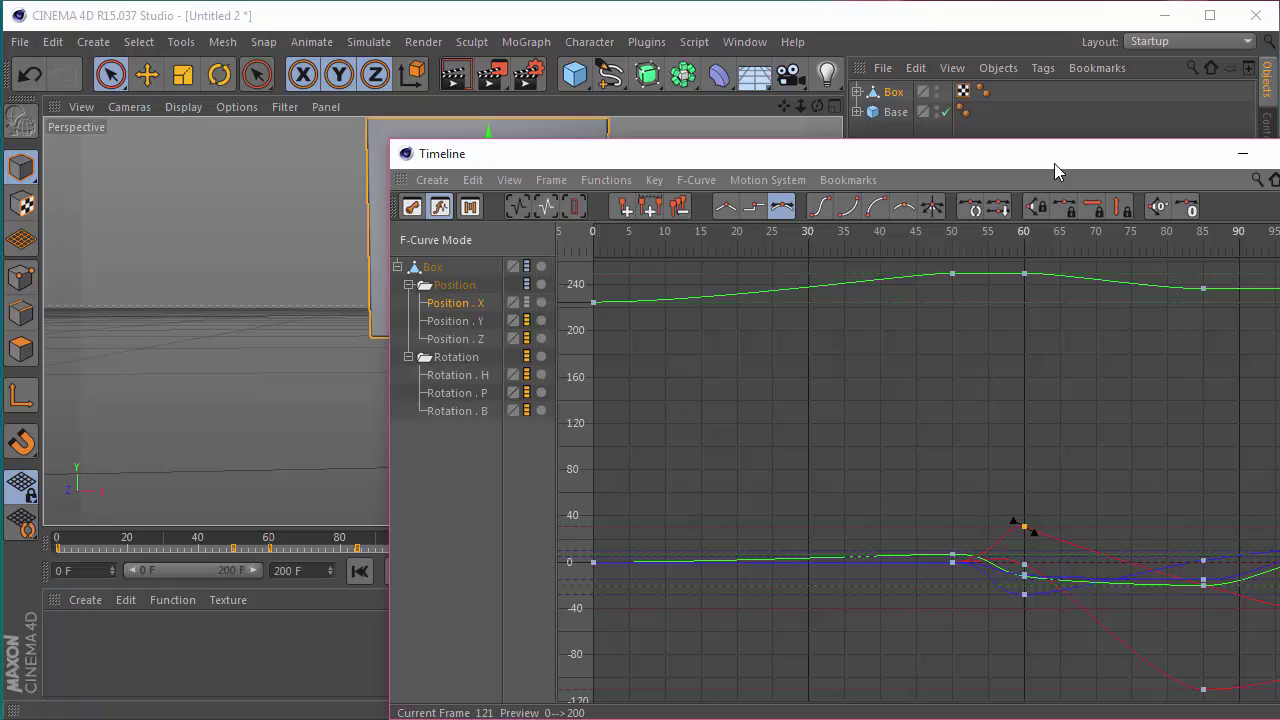
drag(1054, 163, 946, 45)
alt+right_drag(958, 352, 958, 495)
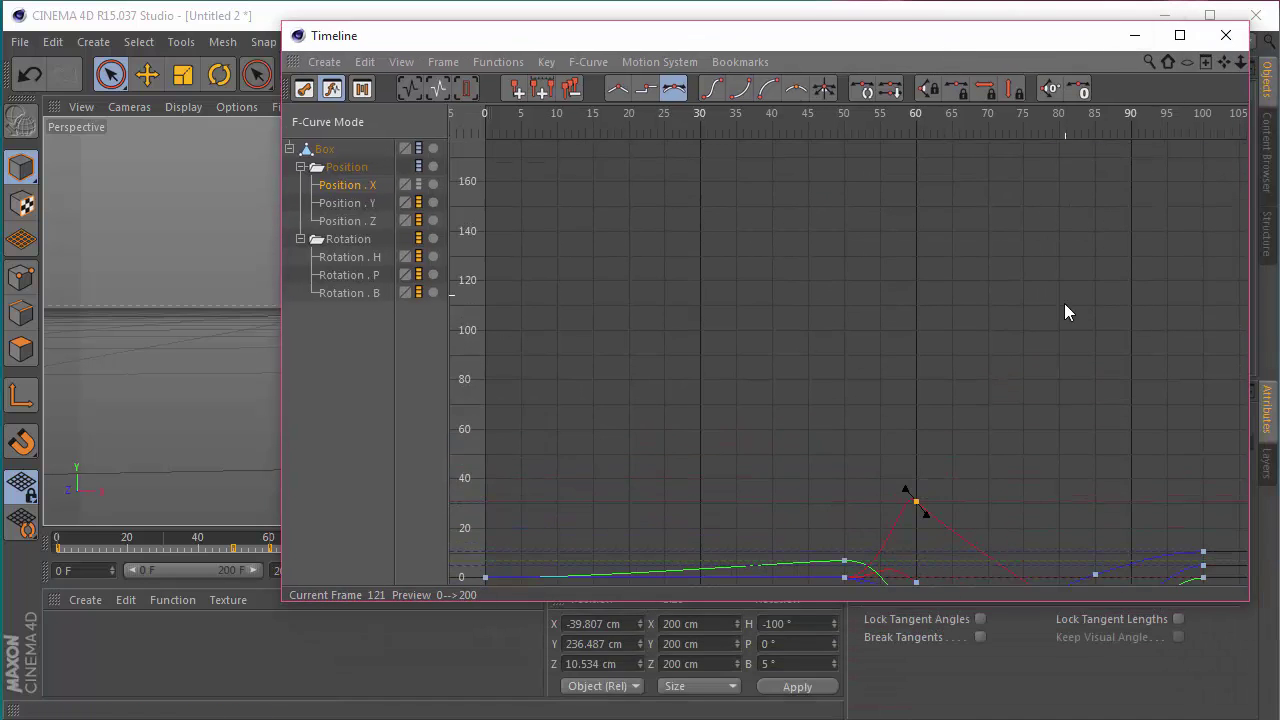
key(h)
alt+middle_drag(946, 414, 928, 369)
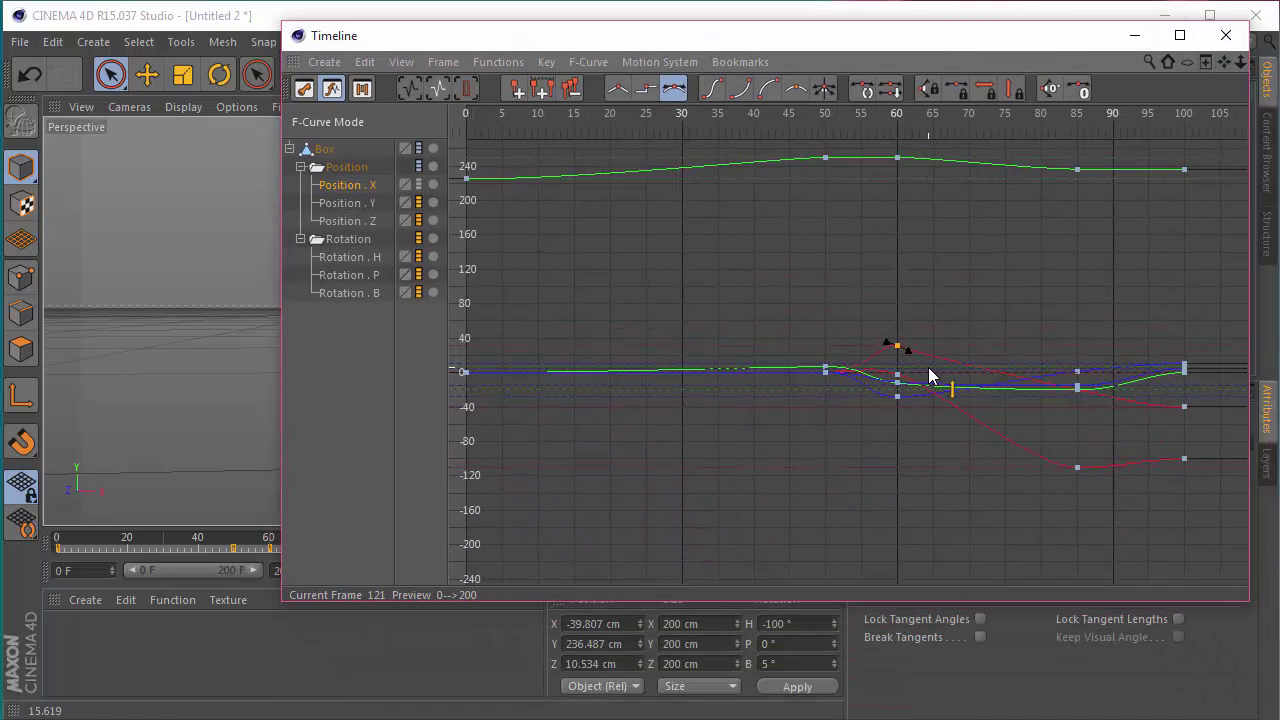
Shorten the tangents of Box's -2° Rotation H key and -28 cm Position Z key at frame 60
alt+right_drag(928, 367, 900, 474)
click(897, 420)
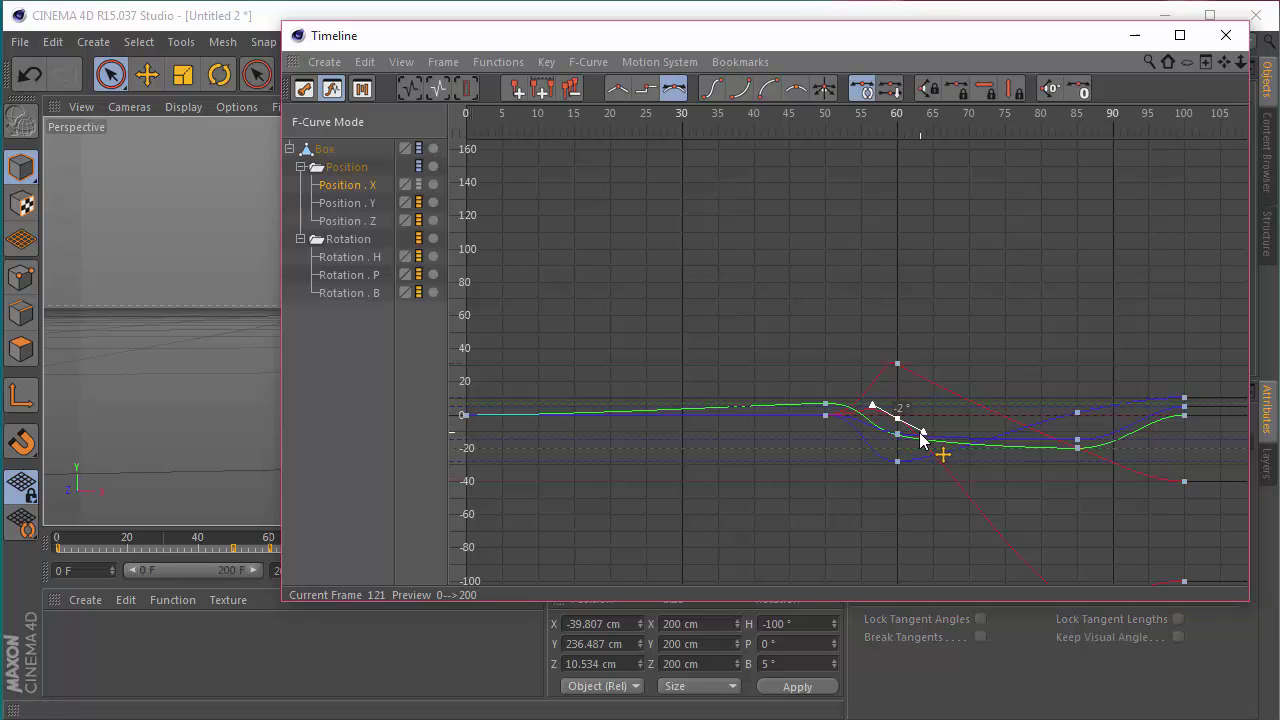
mouse_move(907, 438)
mouse_down()
mouse_move(921, 445)
mouse_move(910, 450)
mouse_up()
click(897, 461)
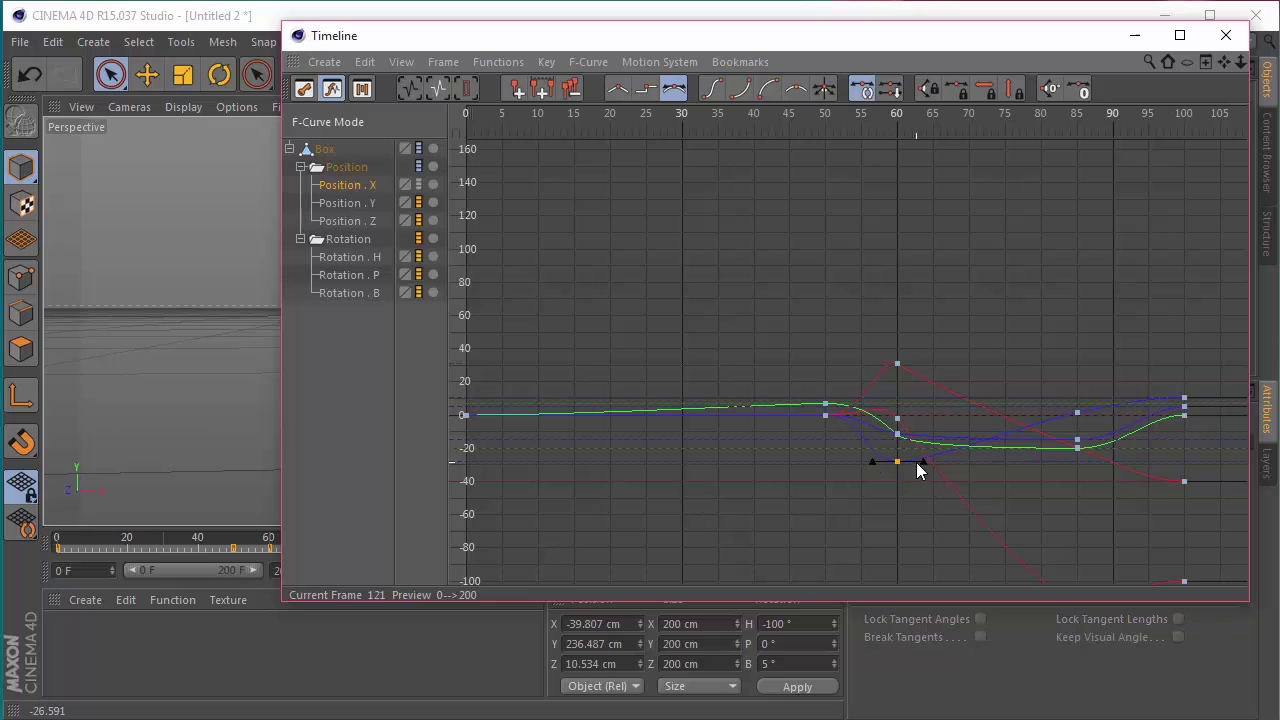
click(914, 460)
click(924, 463)
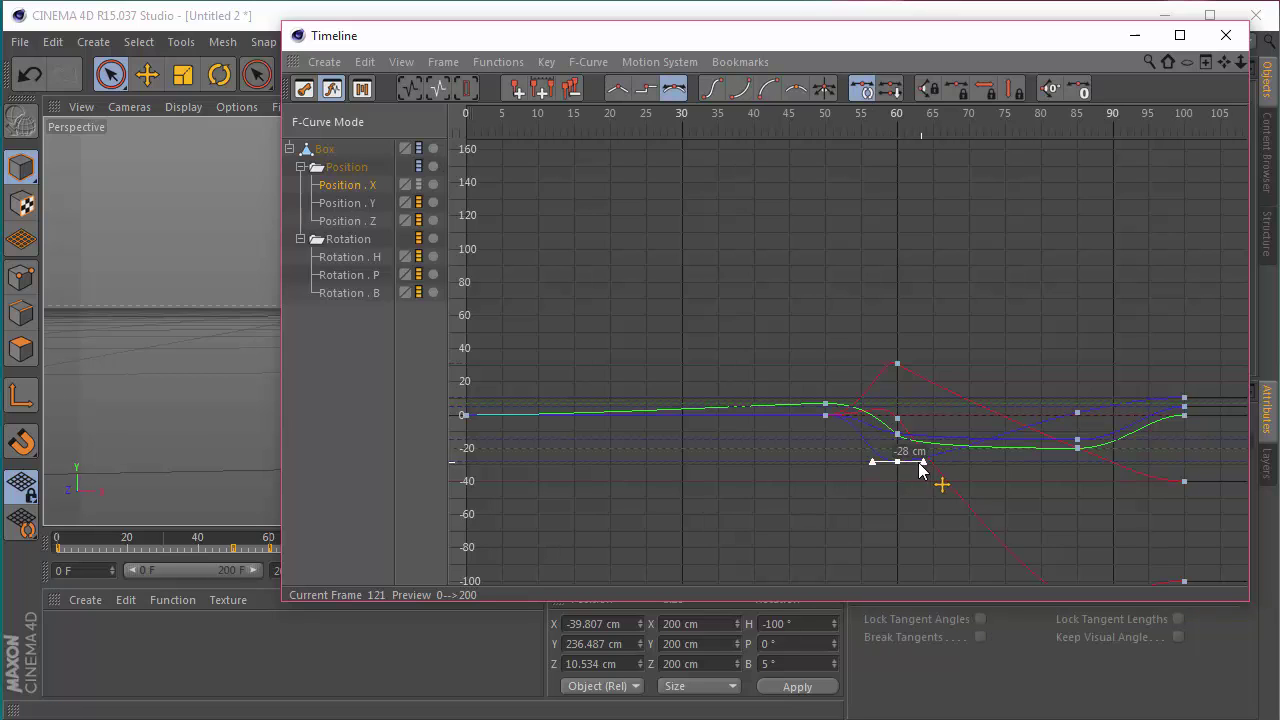
drag(921, 470, 908, 463)
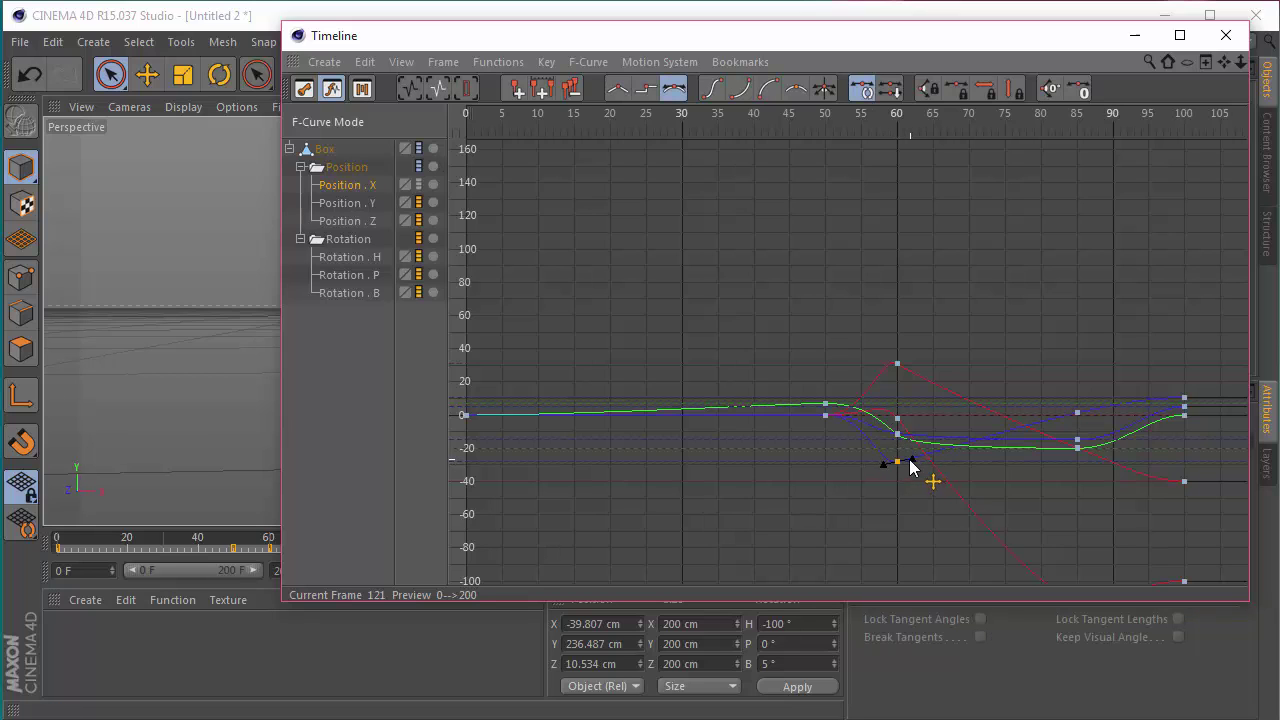
Shorten the tangents of Box's keys at frame 85, including the Rotation P key and the -110° Rotation H key
click(1078, 447)
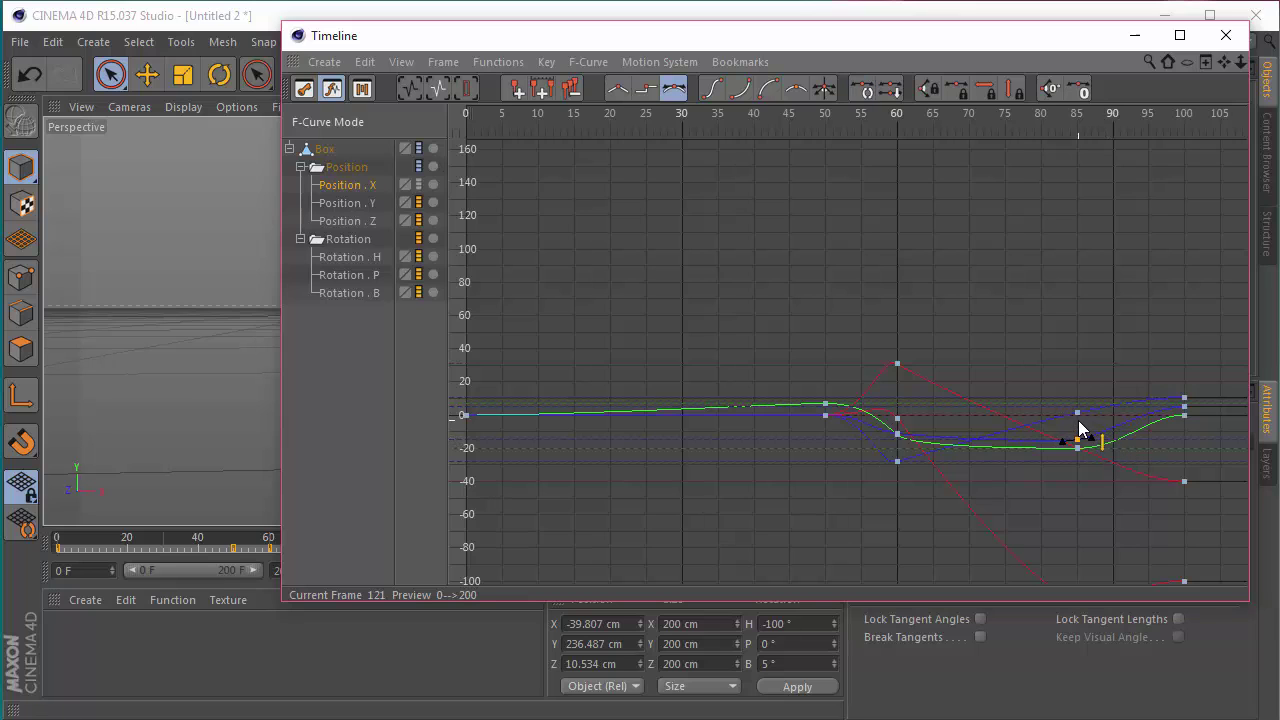
click(1077, 413)
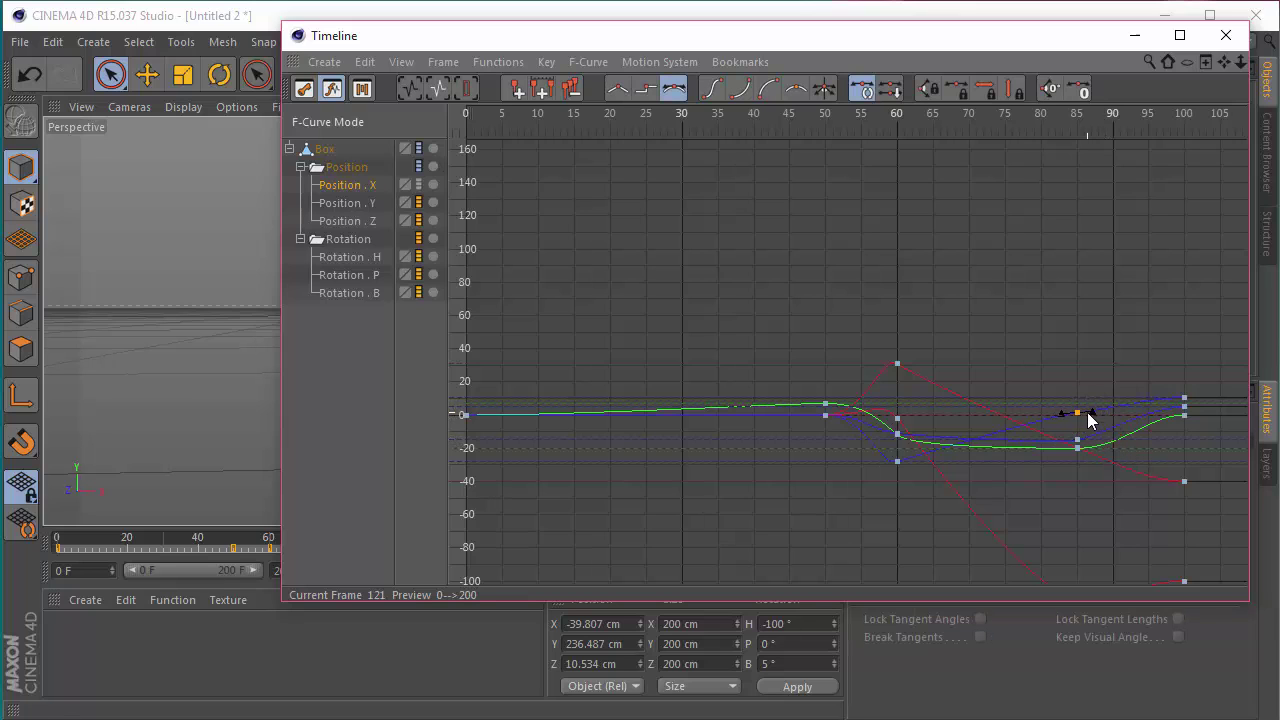
click(1078, 447)
drag(1106, 455, 1091, 451)
alt+right_drag(1101, 485, 1101, 602)
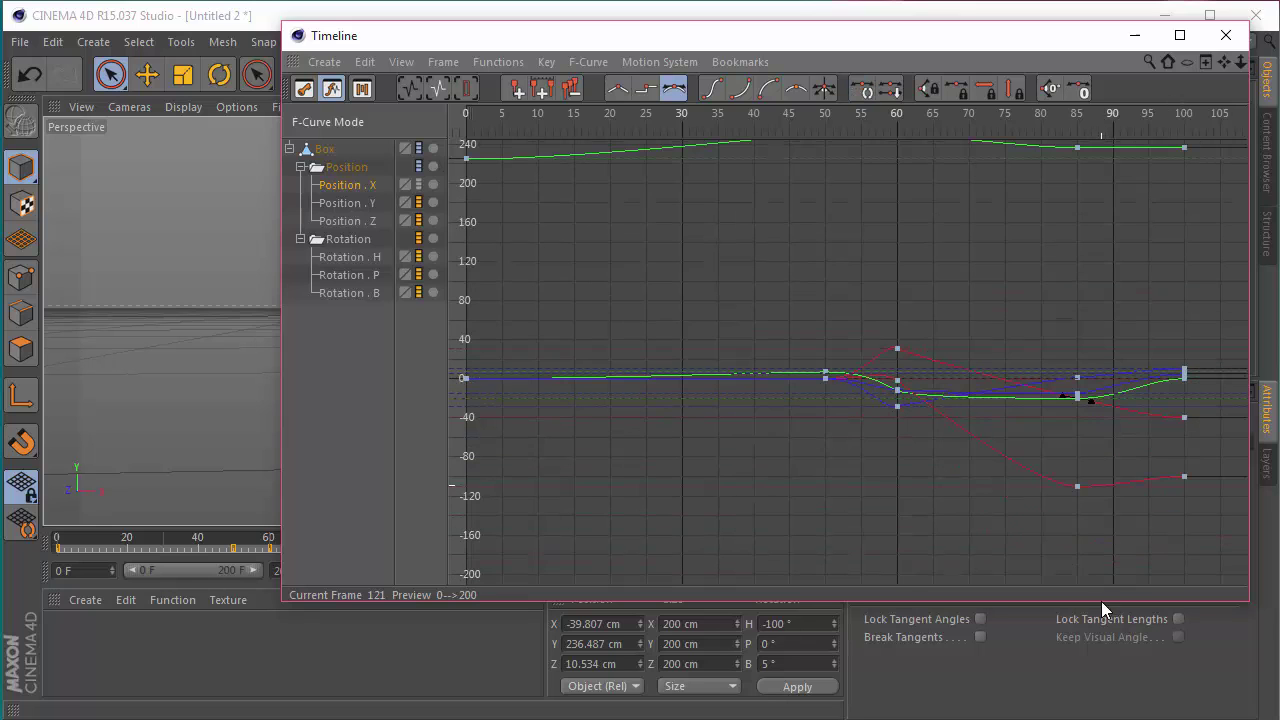
click(1077, 487)
drag(1111, 488, 1094, 489)
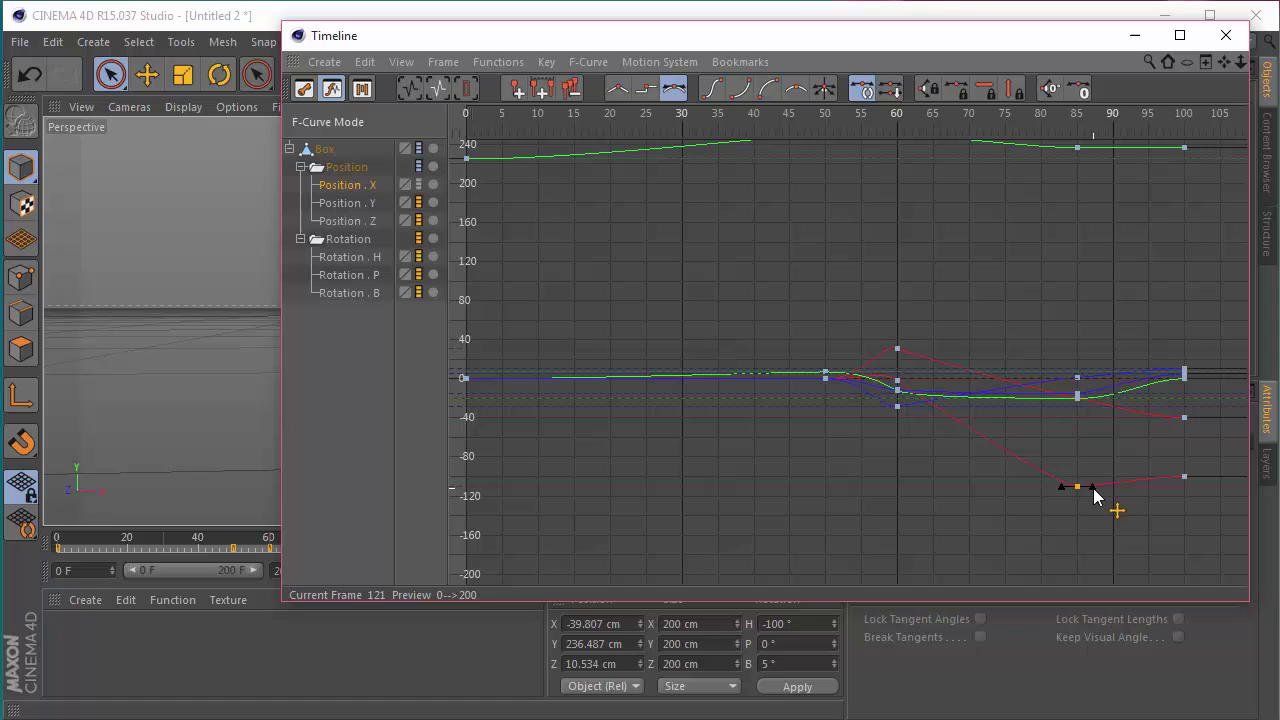
Close the Timeline, play the animation from the start to check Box's movement with the adjusted curves, and stop it
click(1226, 35)
click(361, 572)
click(588, 540)
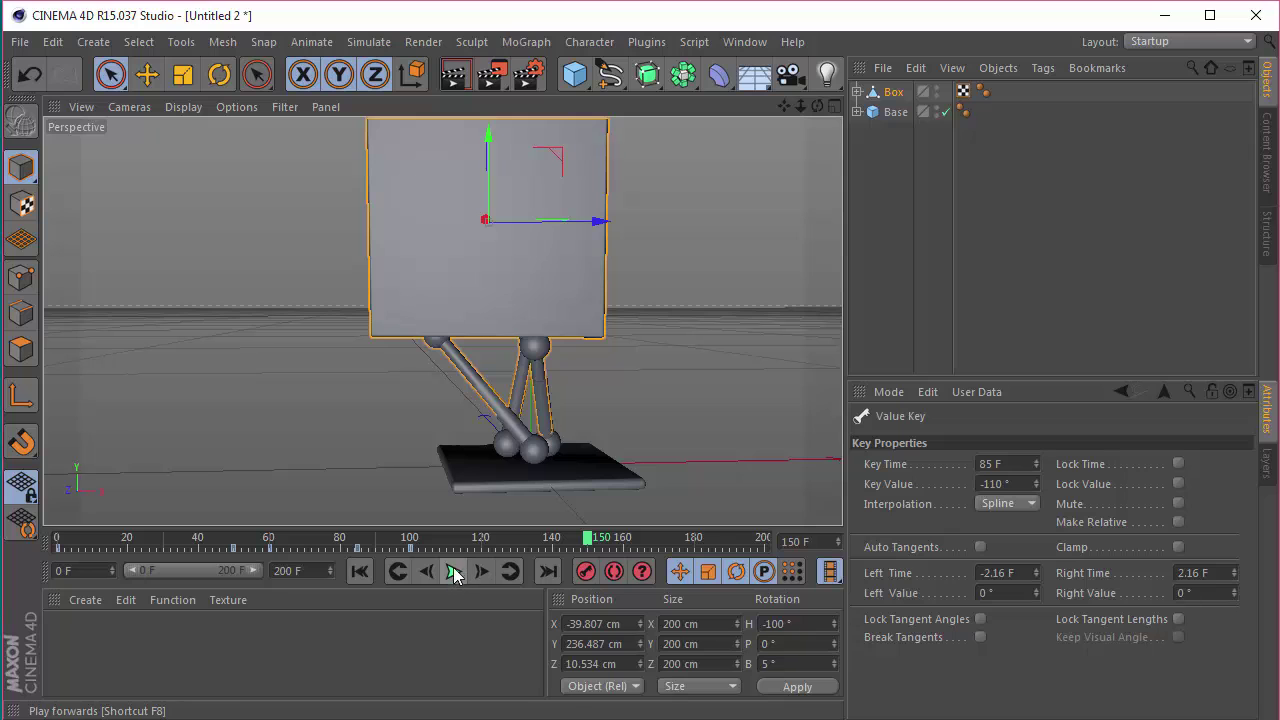
mouse_move(817, 107)
mouse_down()
mouse_move(880, 110)
mouse_move(817, 110)
mouse_up()
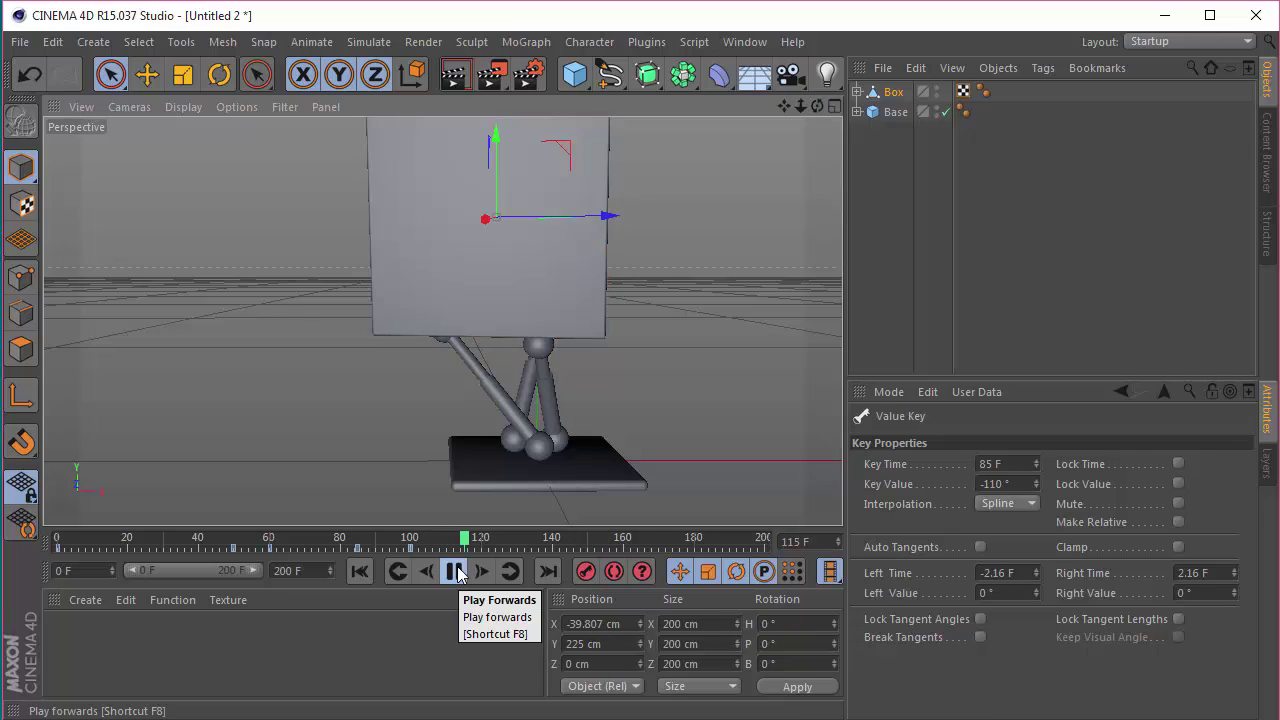
click(455, 573)
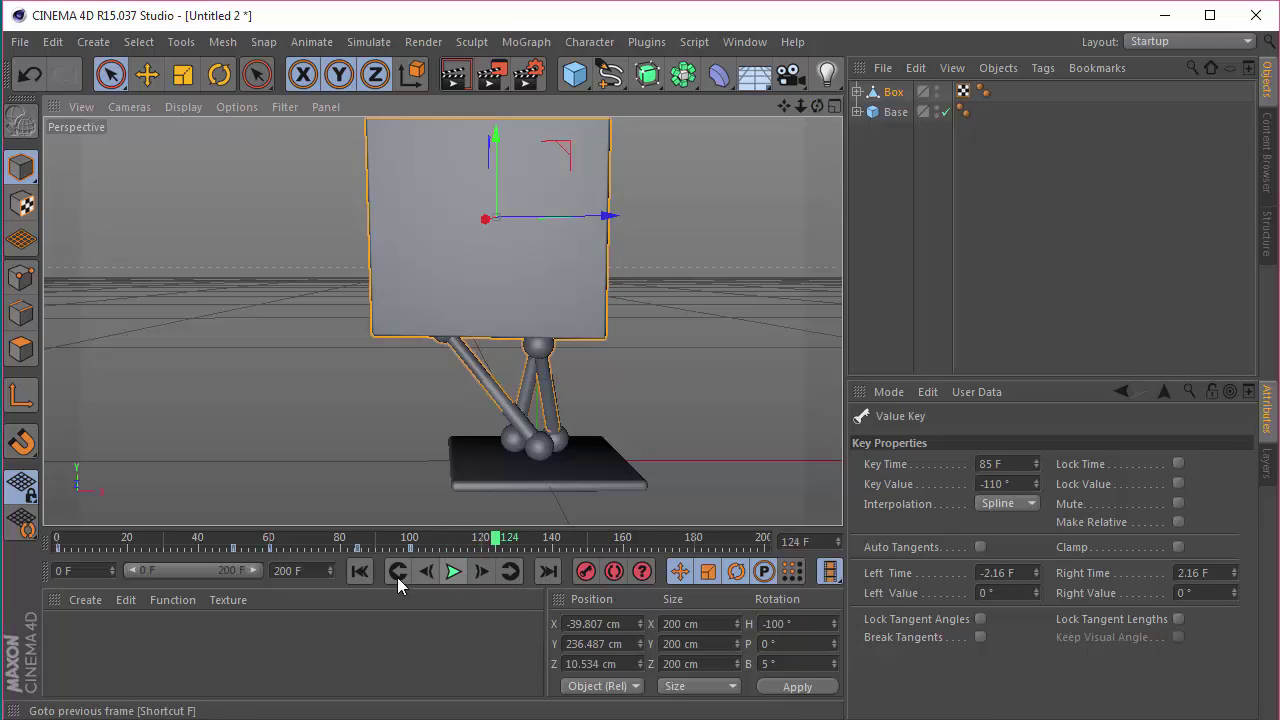
click(361, 574)
click(456, 577)
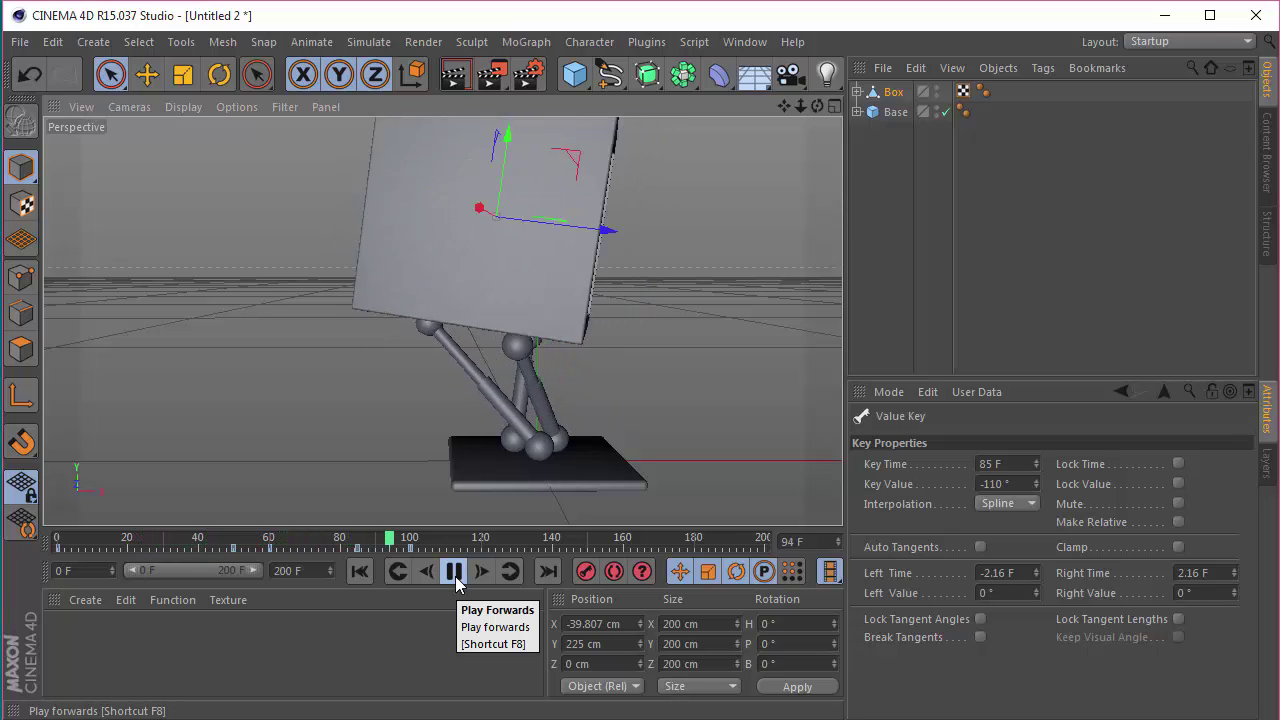
click(455, 572)
Return to frame 0 and set Box's X position to 0 cm
scroll(634, 277, down, 3)
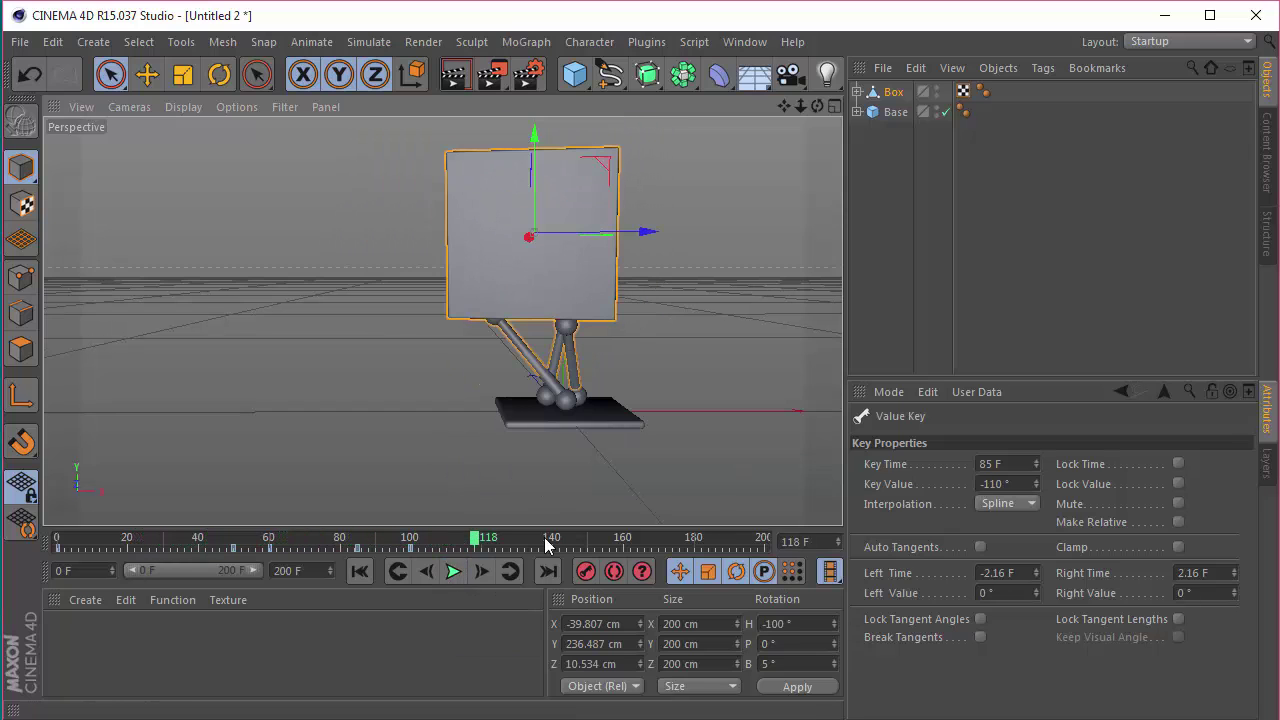
alt+drag(441, 320, 663, 380)
click(362, 571)
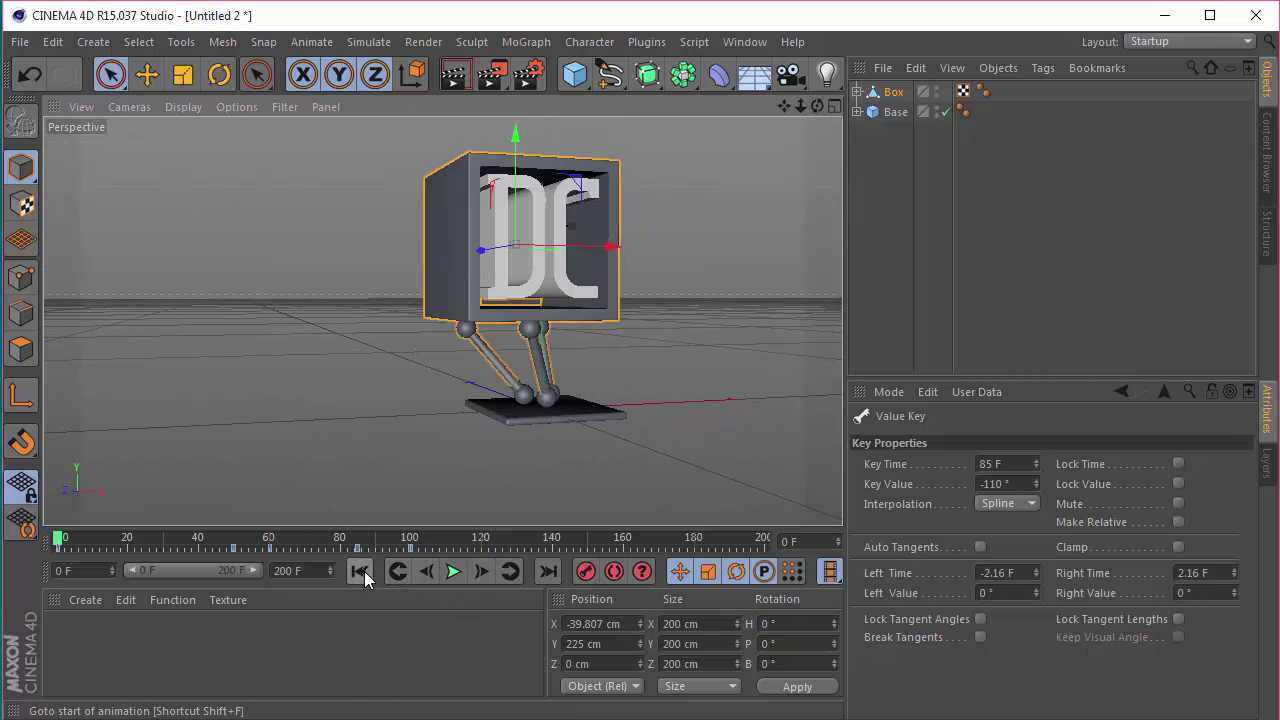
drag(819, 108, 750, 130)
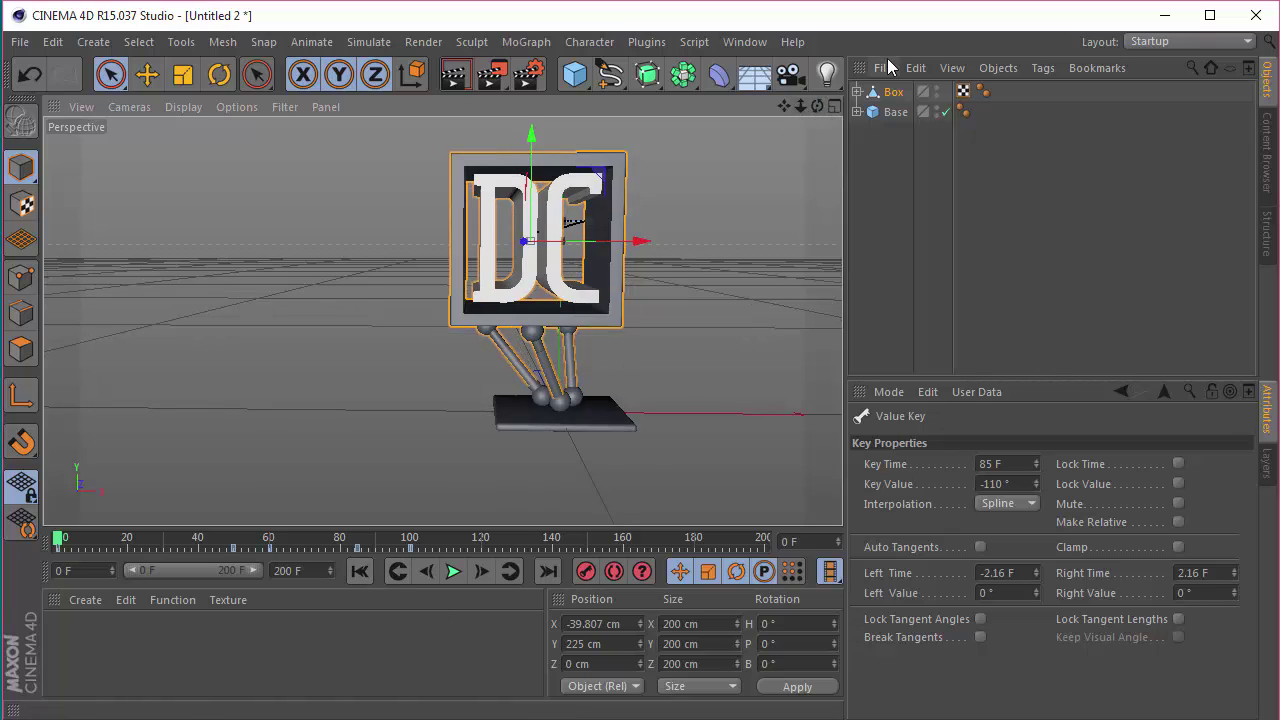
click(892, 95)
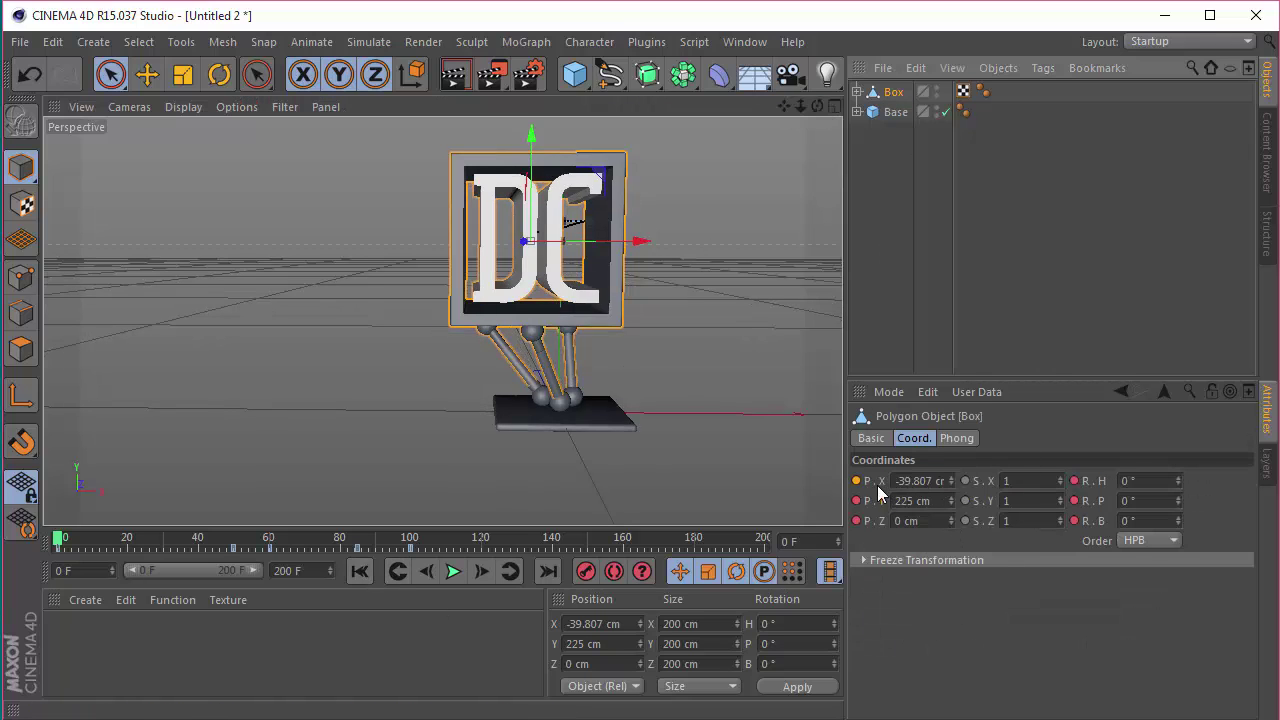
double_click(924, 481)
text(0)
key(Return)
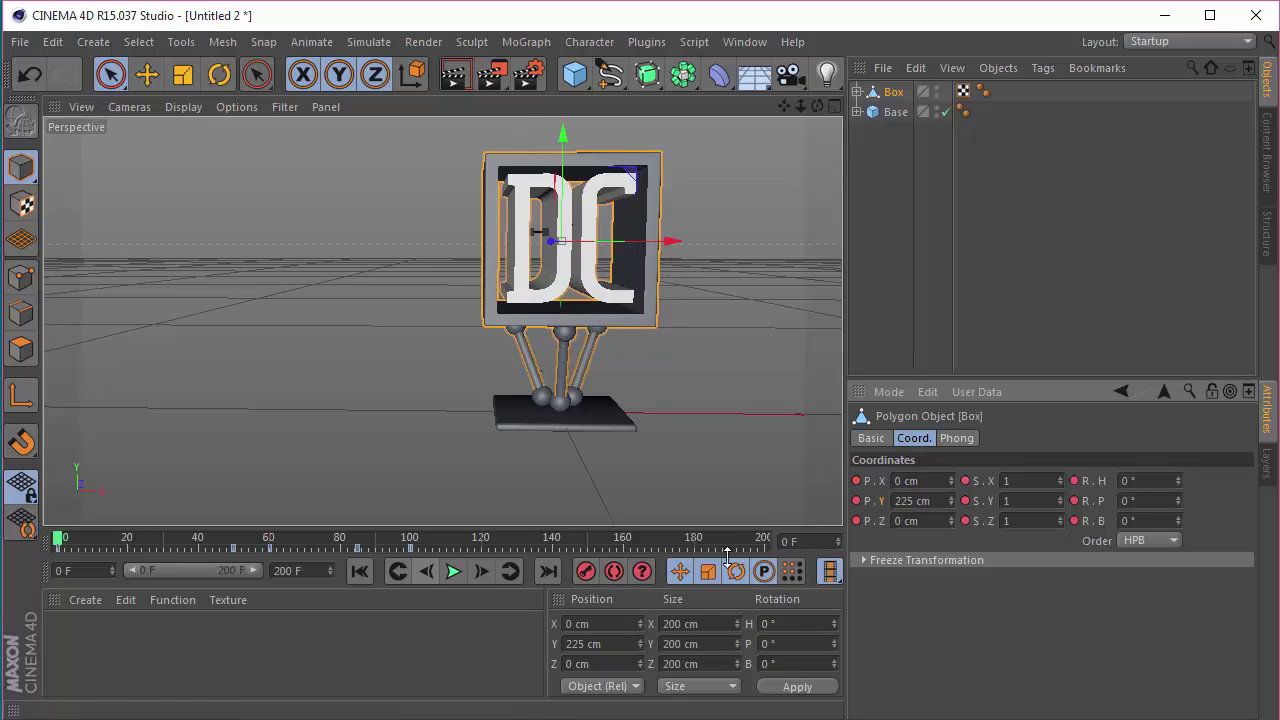
Create a new material and set its Color channel to pure blue, RGB 0, 0, 255
double_click(103, 632)
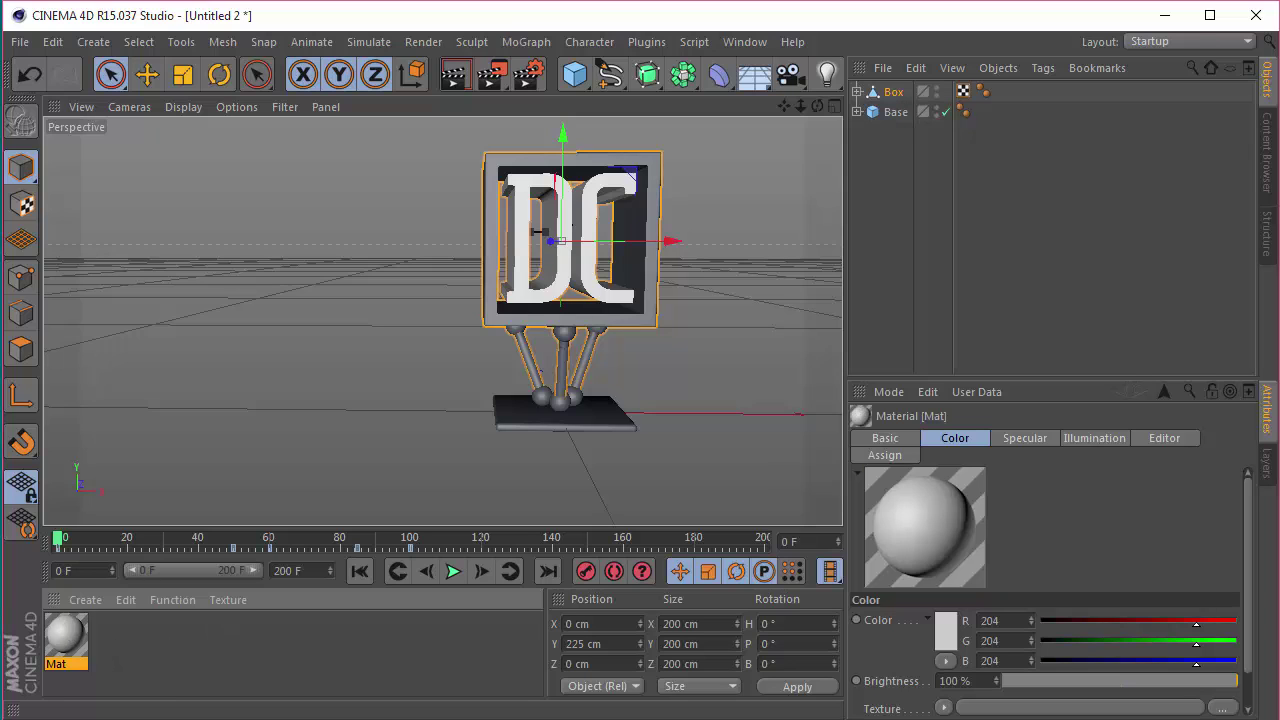
double_click(68, 655)
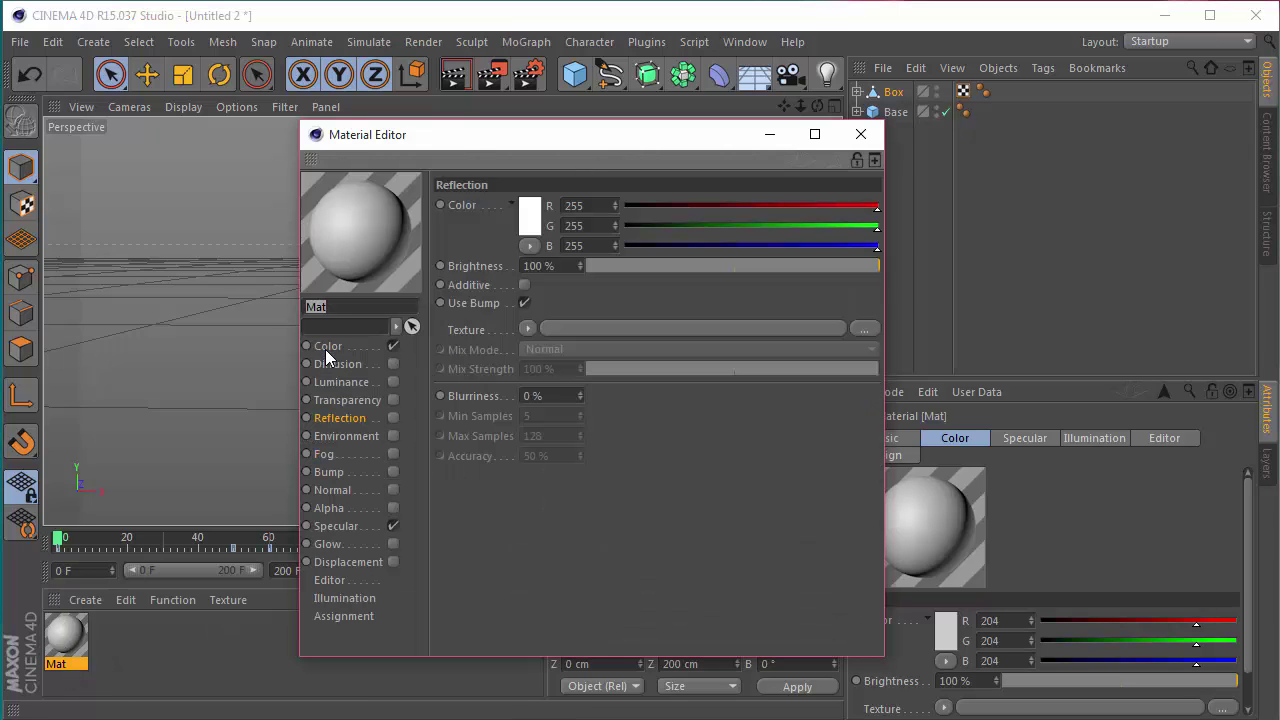
click(326, 347)
click(538, 212)
drag(597, 138, 609, 137)
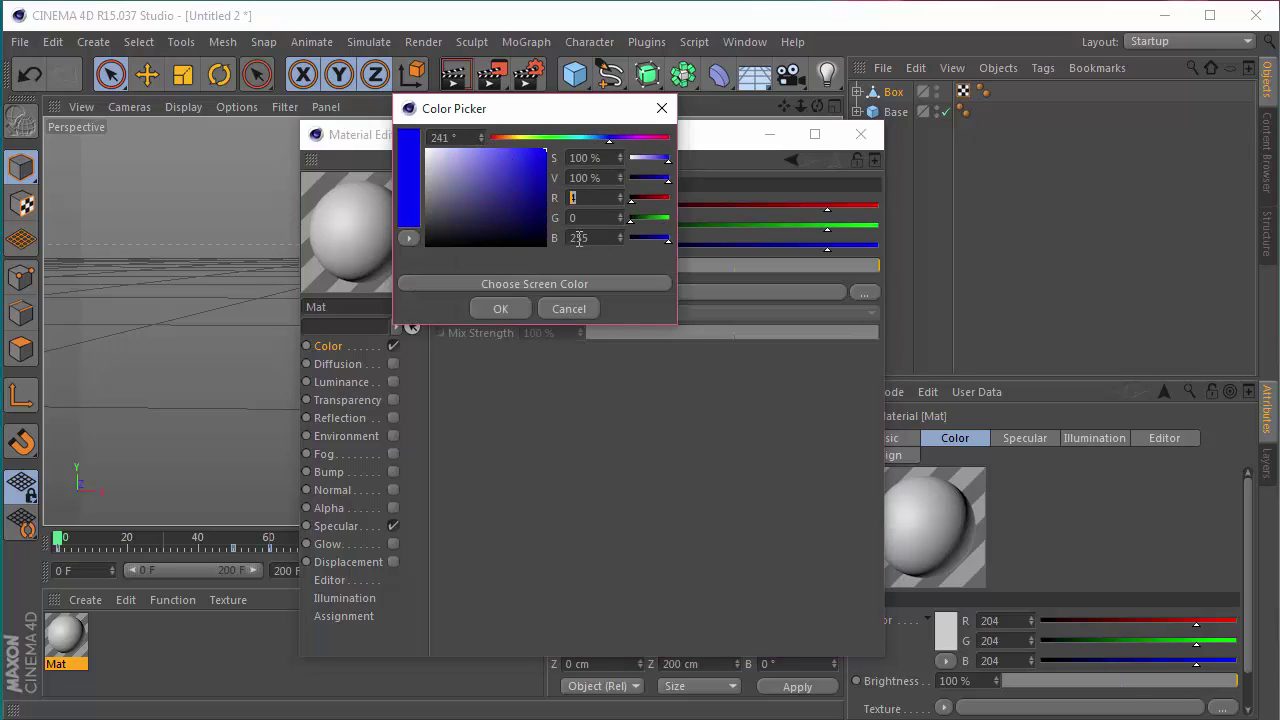
text(0)
click(517, 311)
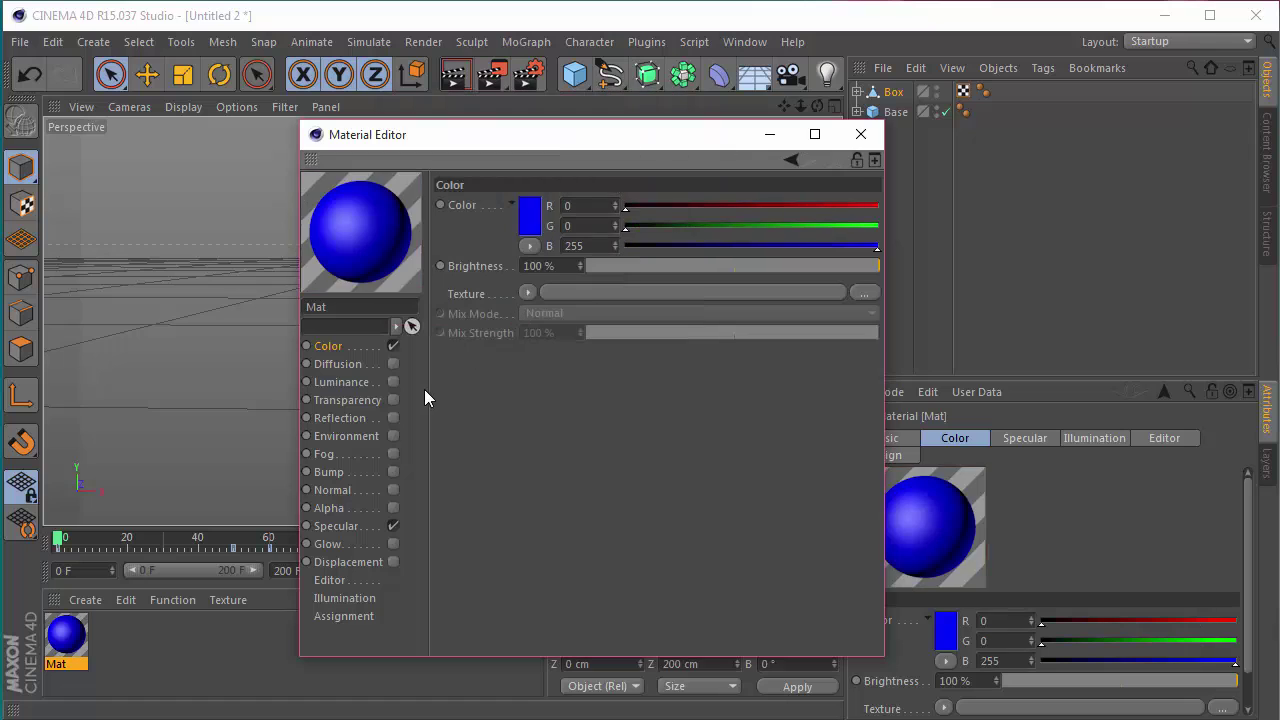
Enable the material's Luminance channel and set its color to RGB 0, 0, 255
click(392, 382)
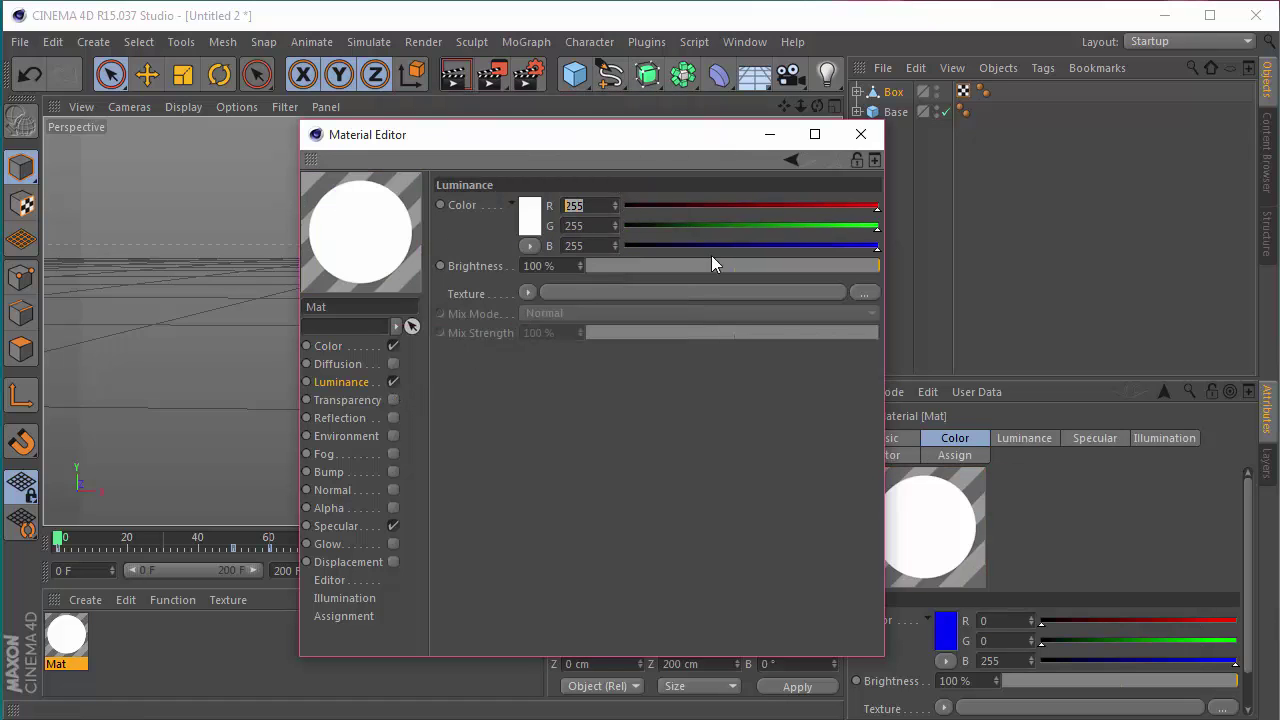
text(0)
key(Tab)
text(0)
key(Tab)
key(Tab)
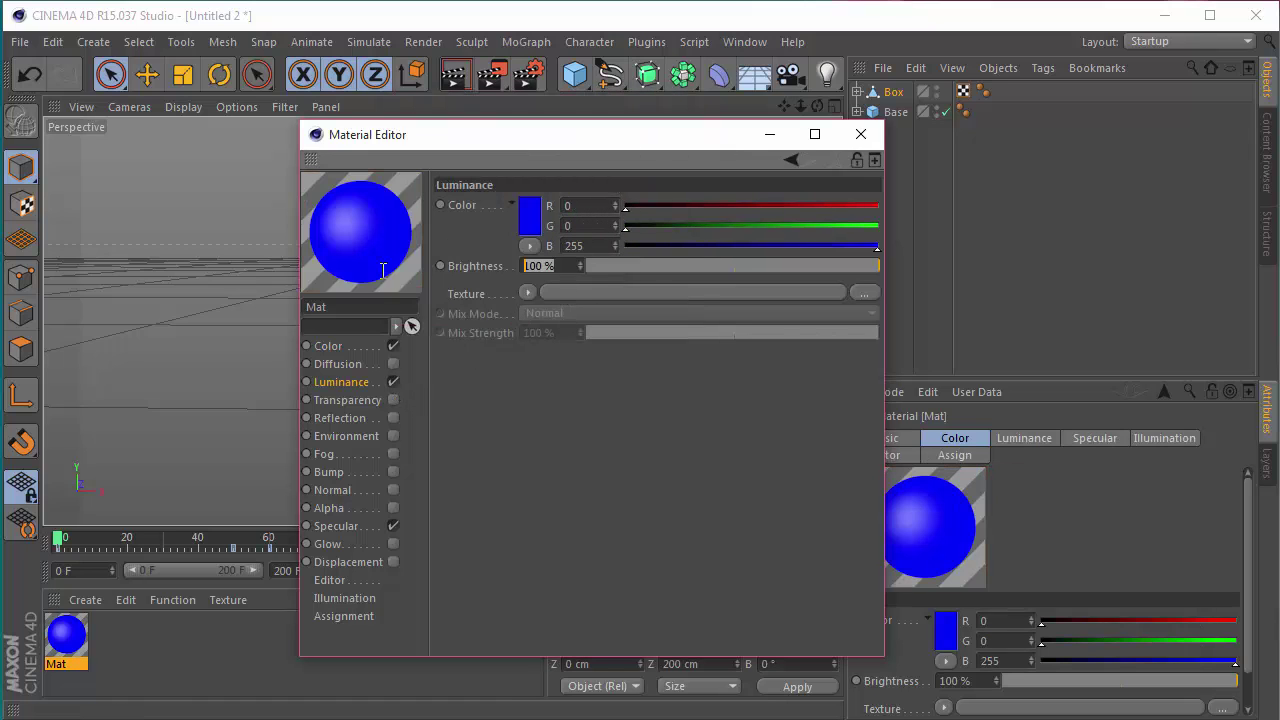
Enable Reflection with a Fresnel texture, 10 % brightness and 20 % mix strength, and close the Material Editor
click(392, 418)
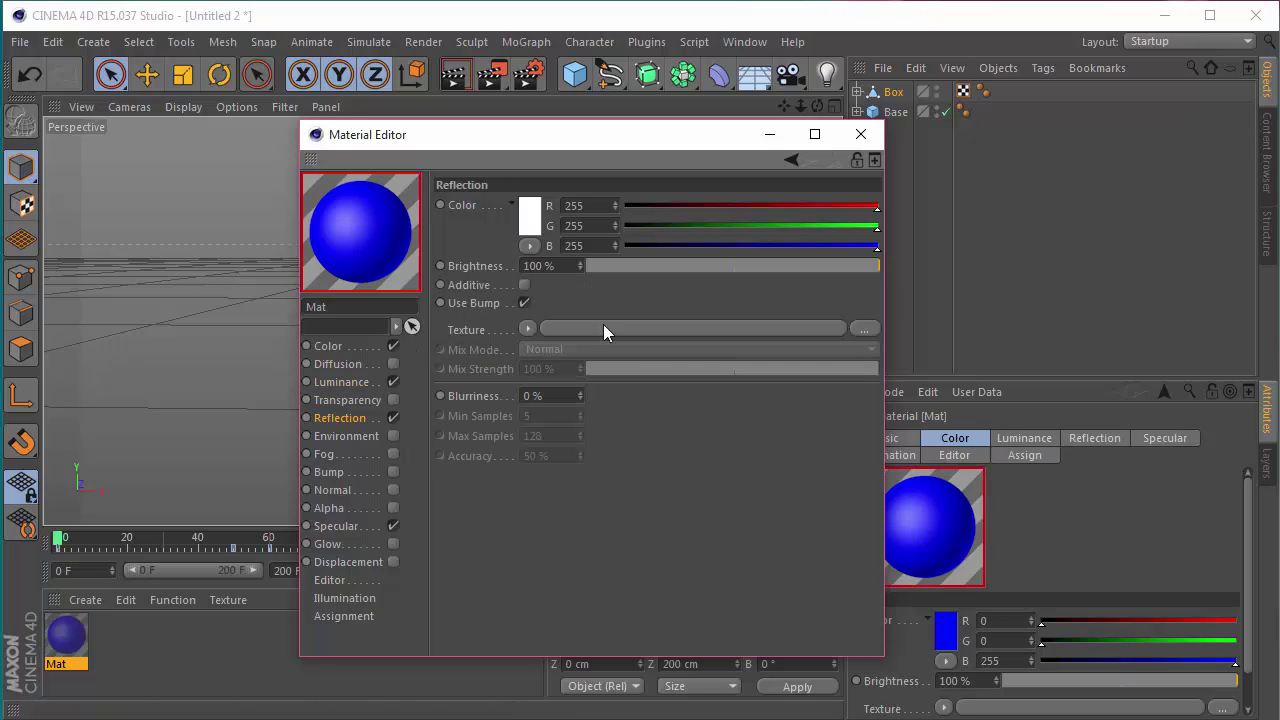
click(528, 328)
click(573, 444)
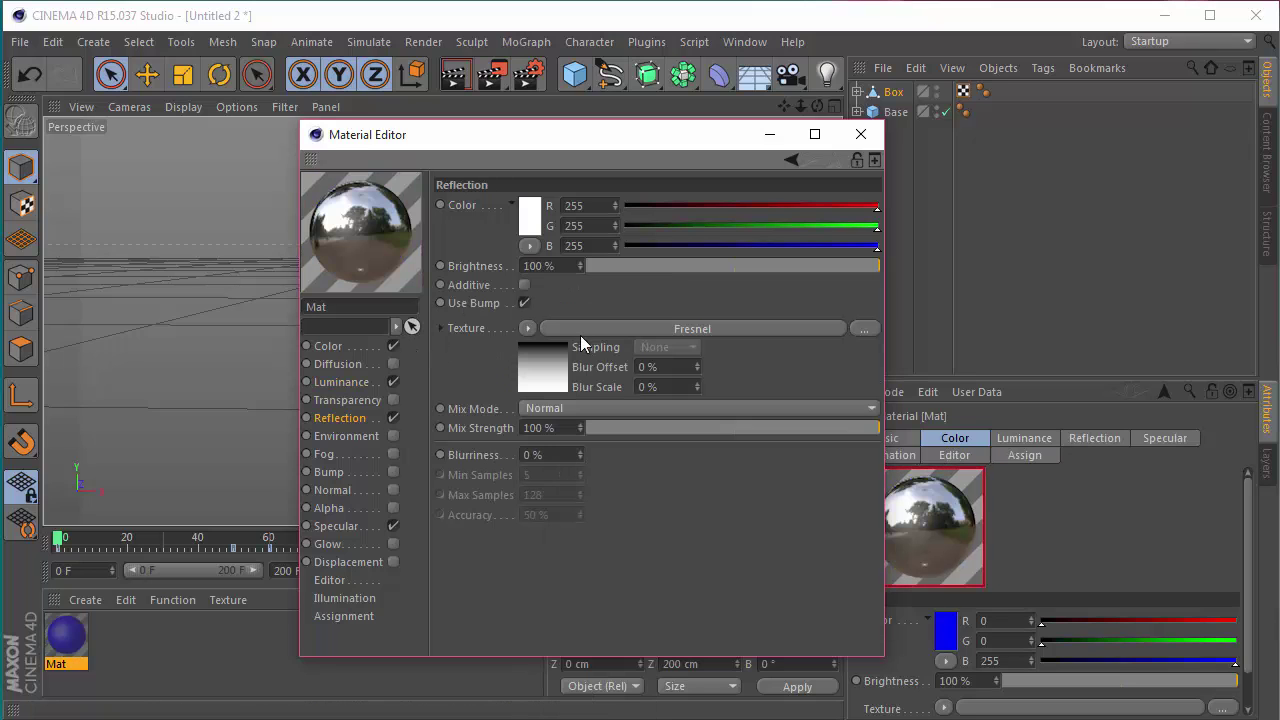
double_click(562, 266)
text(10)
double_click(557, 428)
text(20)
key(Return)
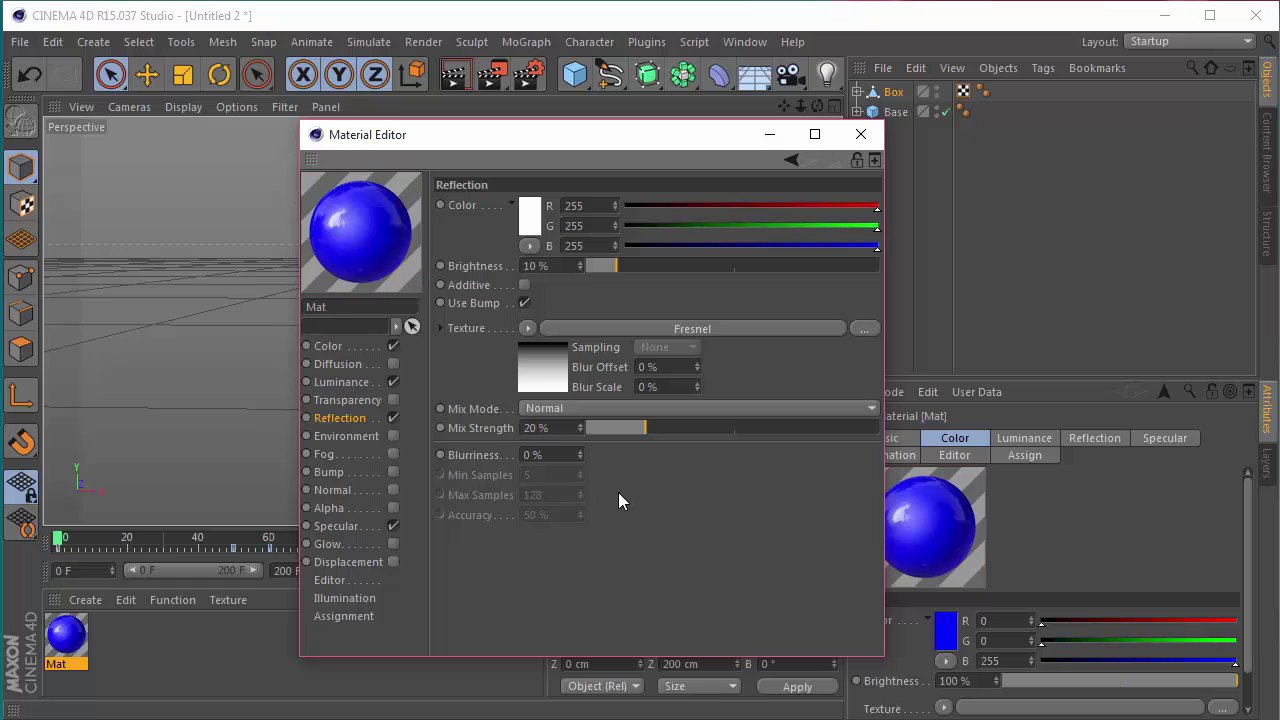
click(860, 134)
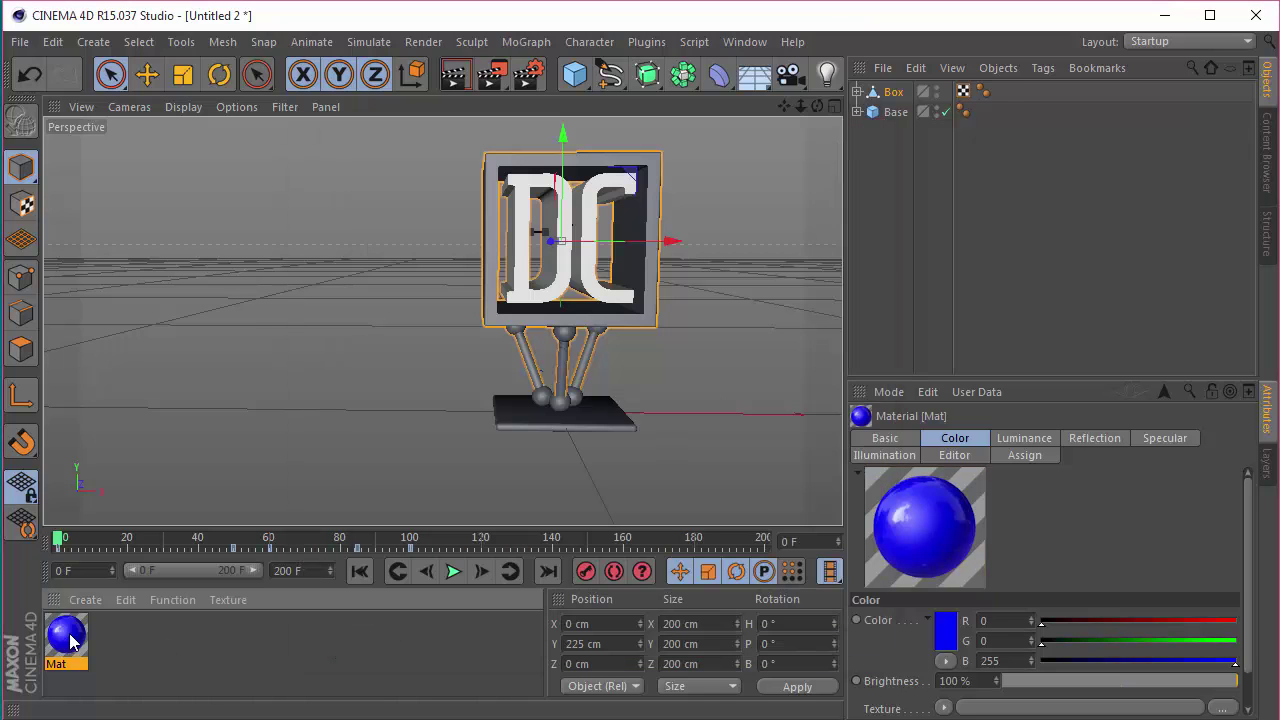
Apply the blue material to Box and expand Box's object hierarchy
drag(888, 97, 890, 96)
click(857, 91)
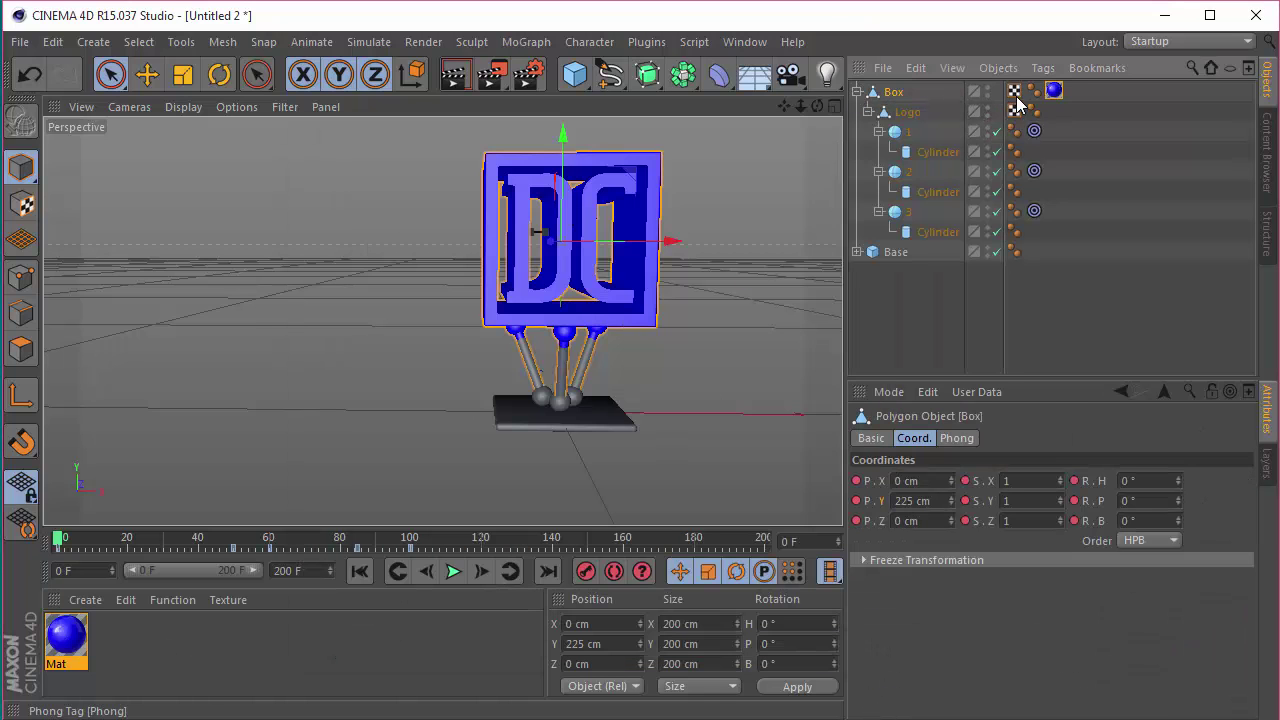
Try the blue material on Logo and move it back to Box
click(867, 111)
click(867, 111)
drag(1051, 91, 1075, 134)
click(1100, 136)
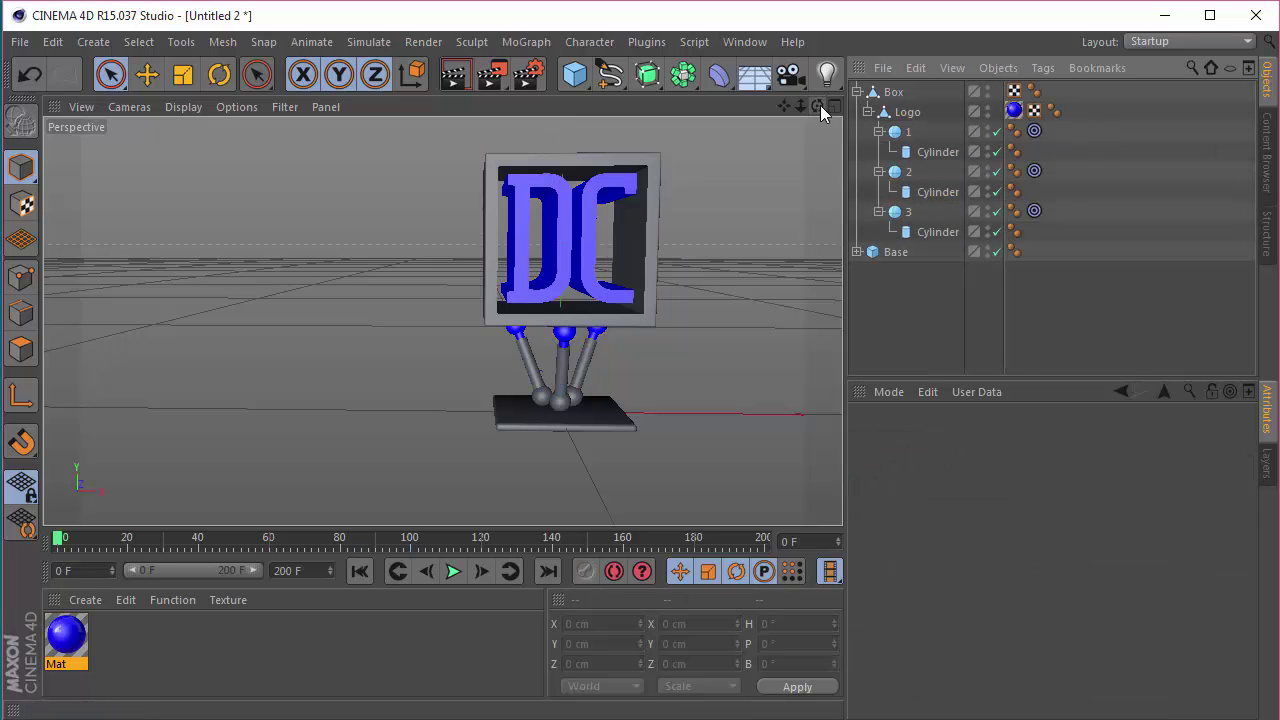
drag(817, 107, 704, 250)
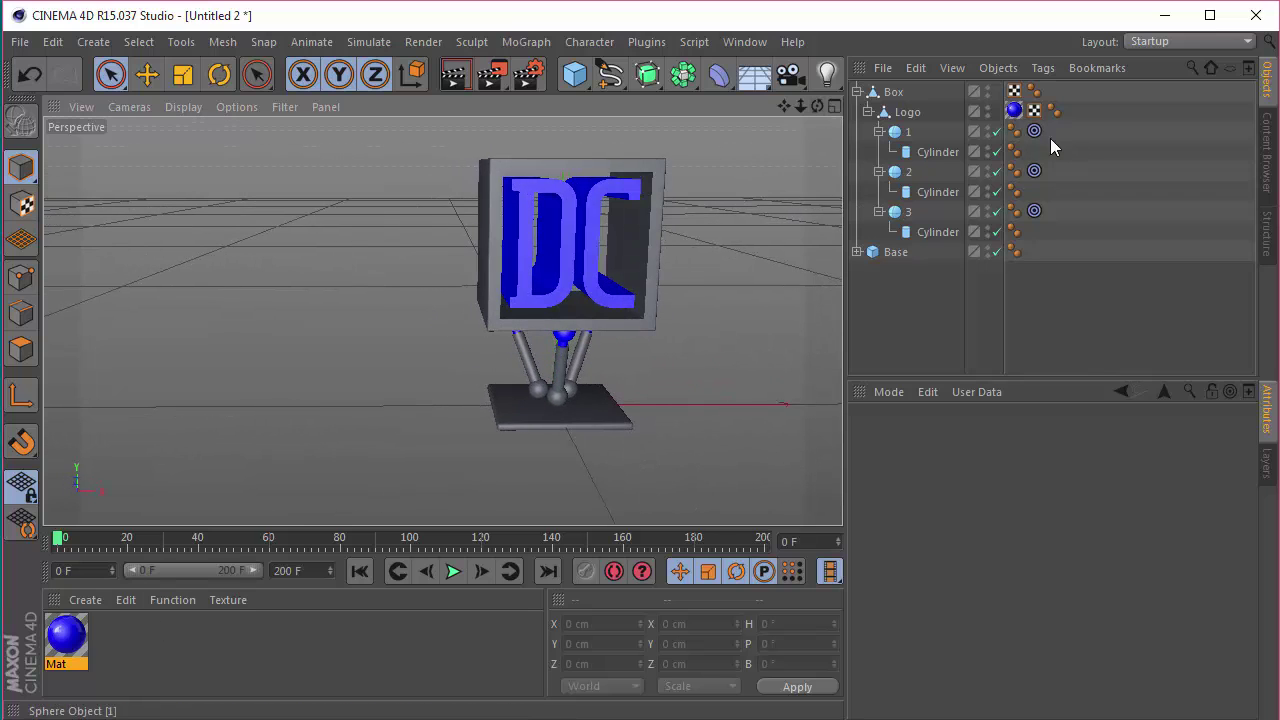
drag(1062, 93, 1056, 91)
Duplicate the blue material and set the copy's Color and Luminance to light gray, RGB 202, 202, 202
ctrl+drag(62, 636, 122, 640)
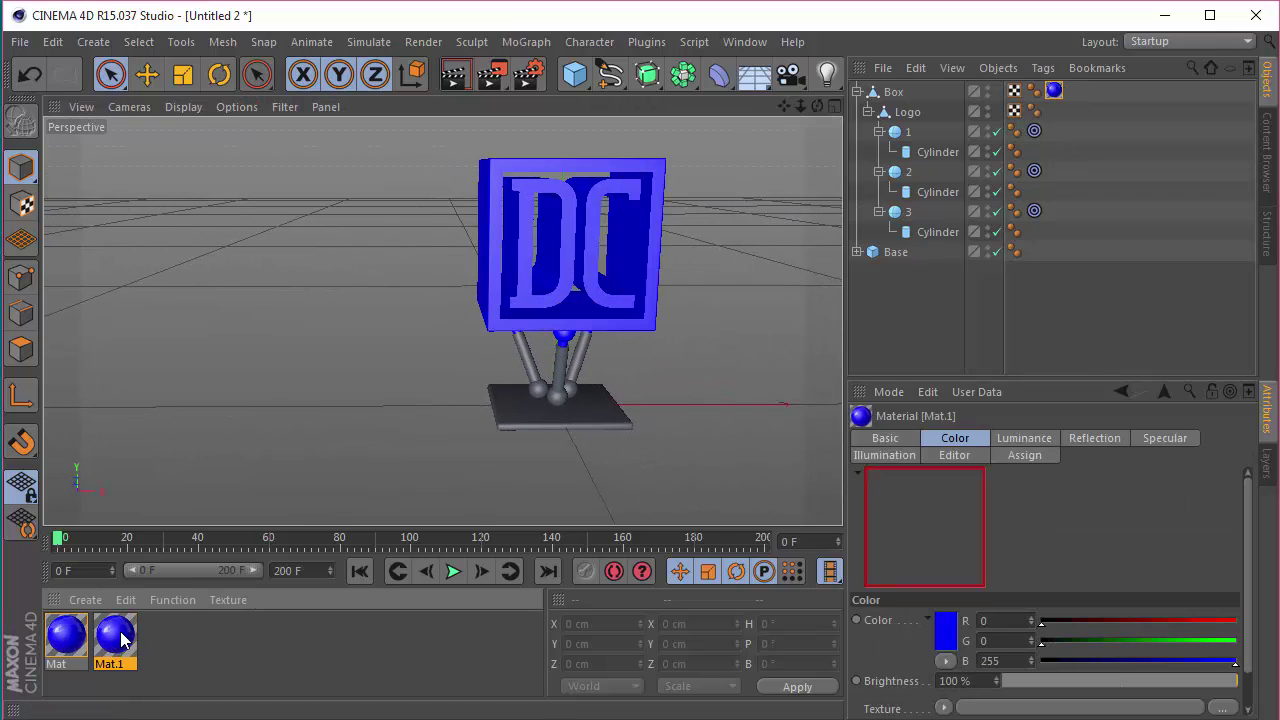
double_click(115, 640)
click(328, 346)
click(529, 214)
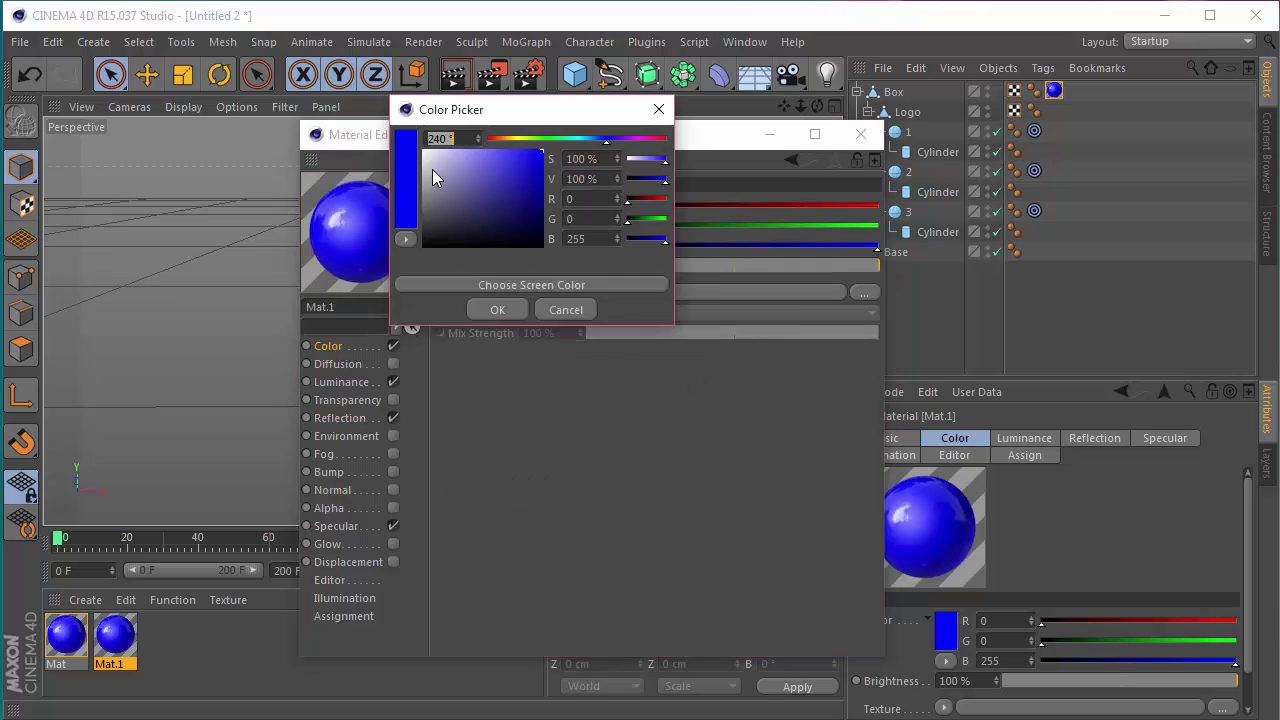
drag(434, 171, 397, 178)
click(497, 309)
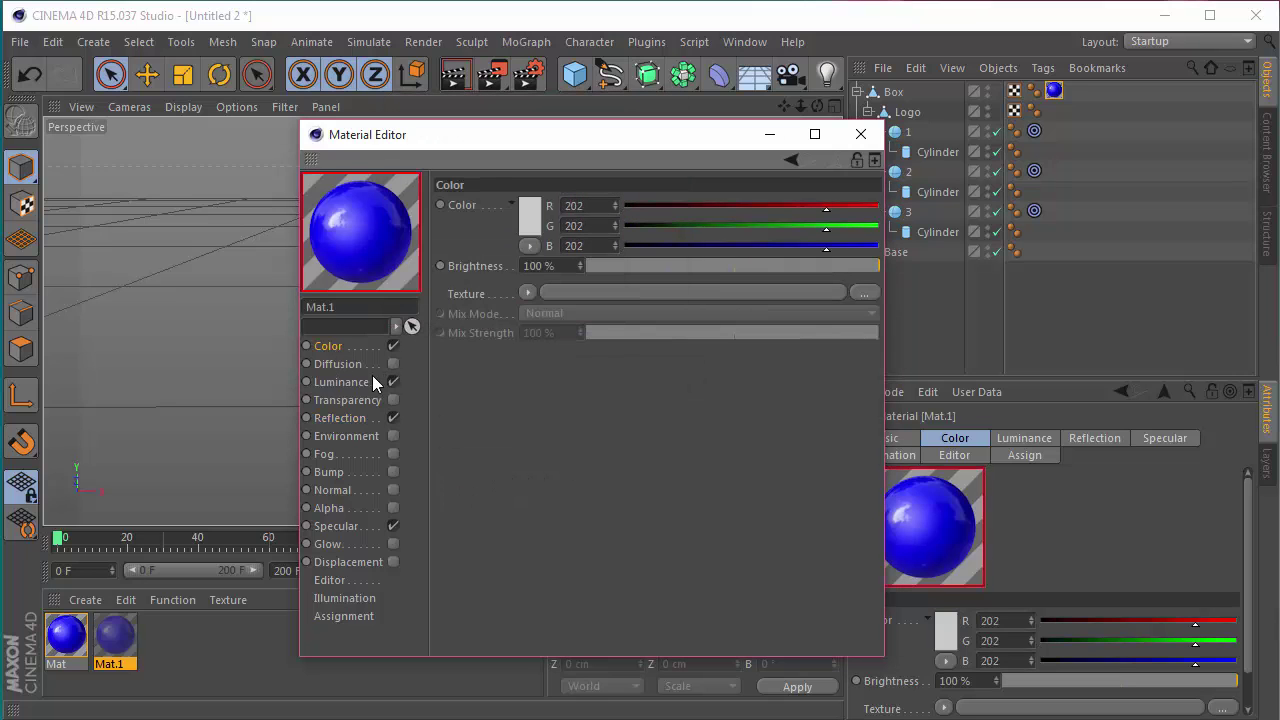
click(341, 382)
click(530, 220)
drag(497, 205, 379, 173)
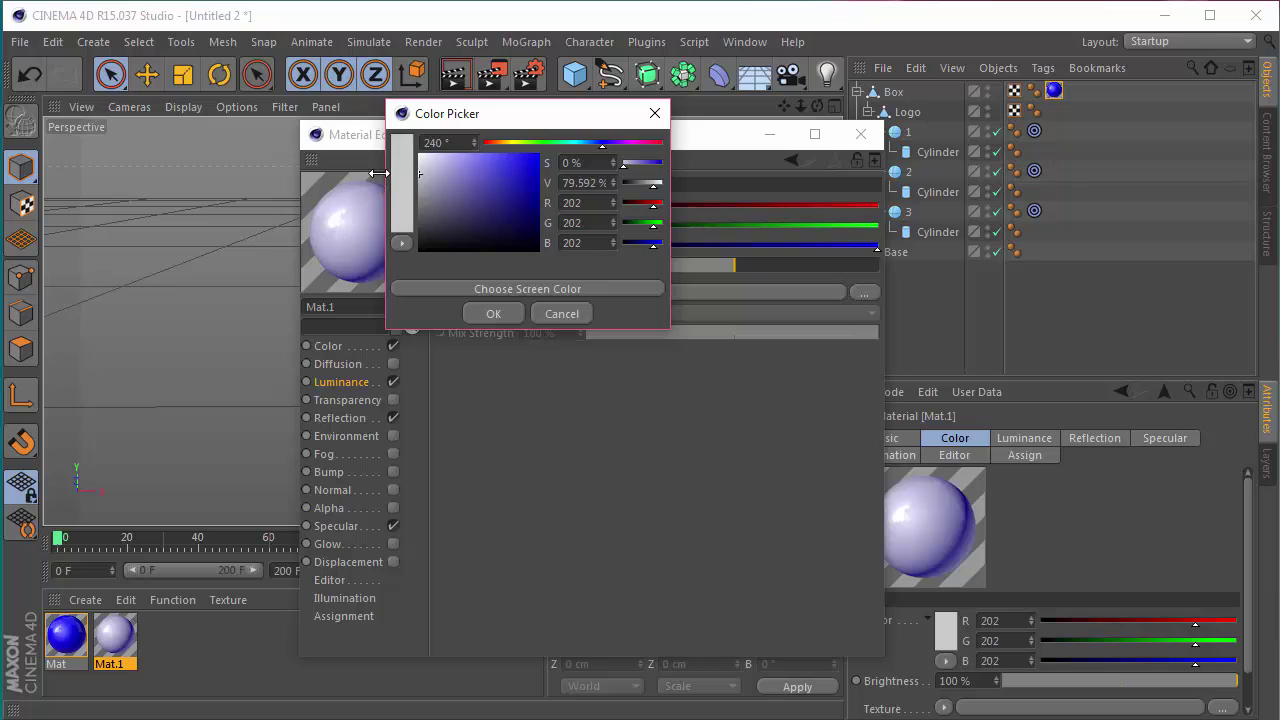
click(493, 313)
click(860, 134)
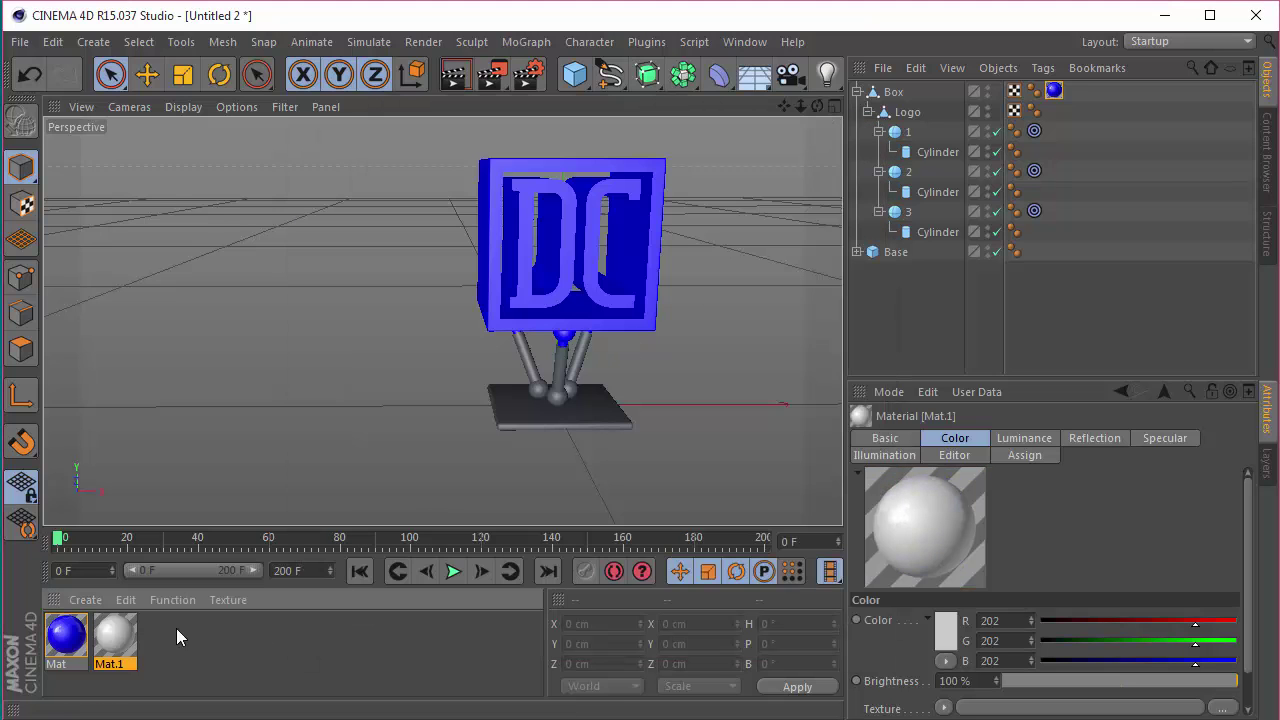
Apply the light gray material to Logo and select Logo
drag(930, 180, 912, 114)
click(912, 330)
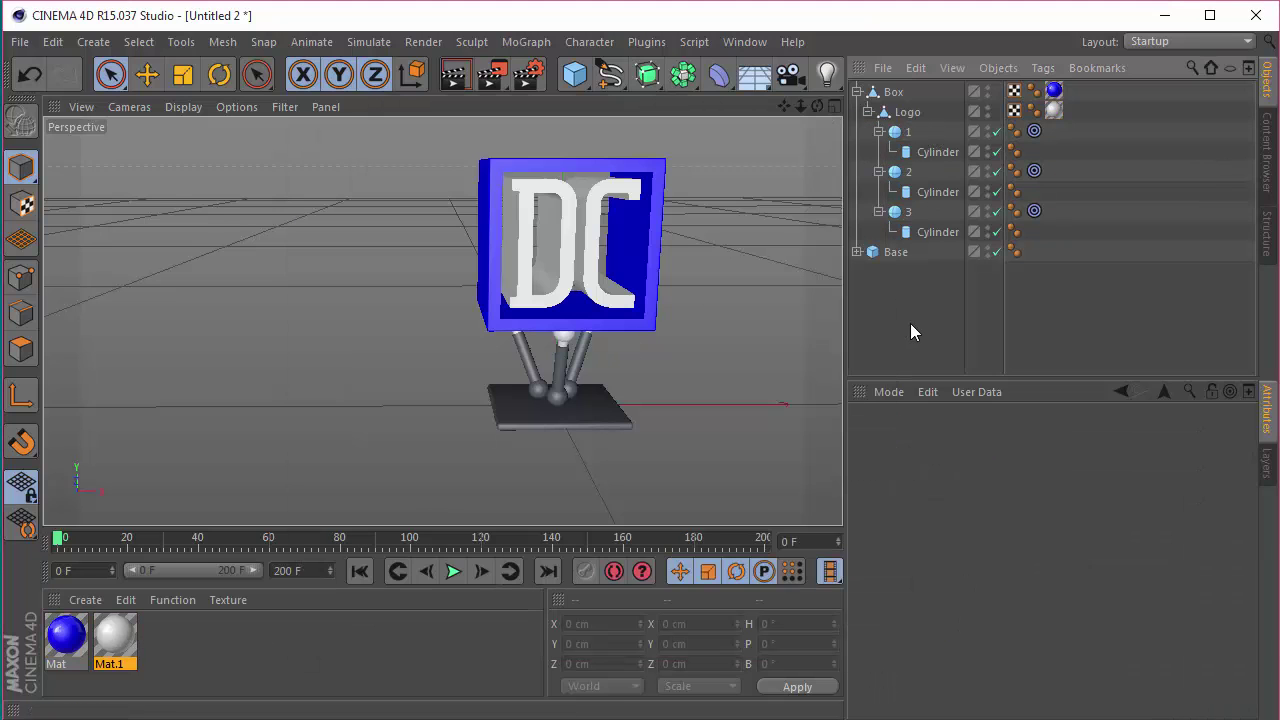
click(908, 112)
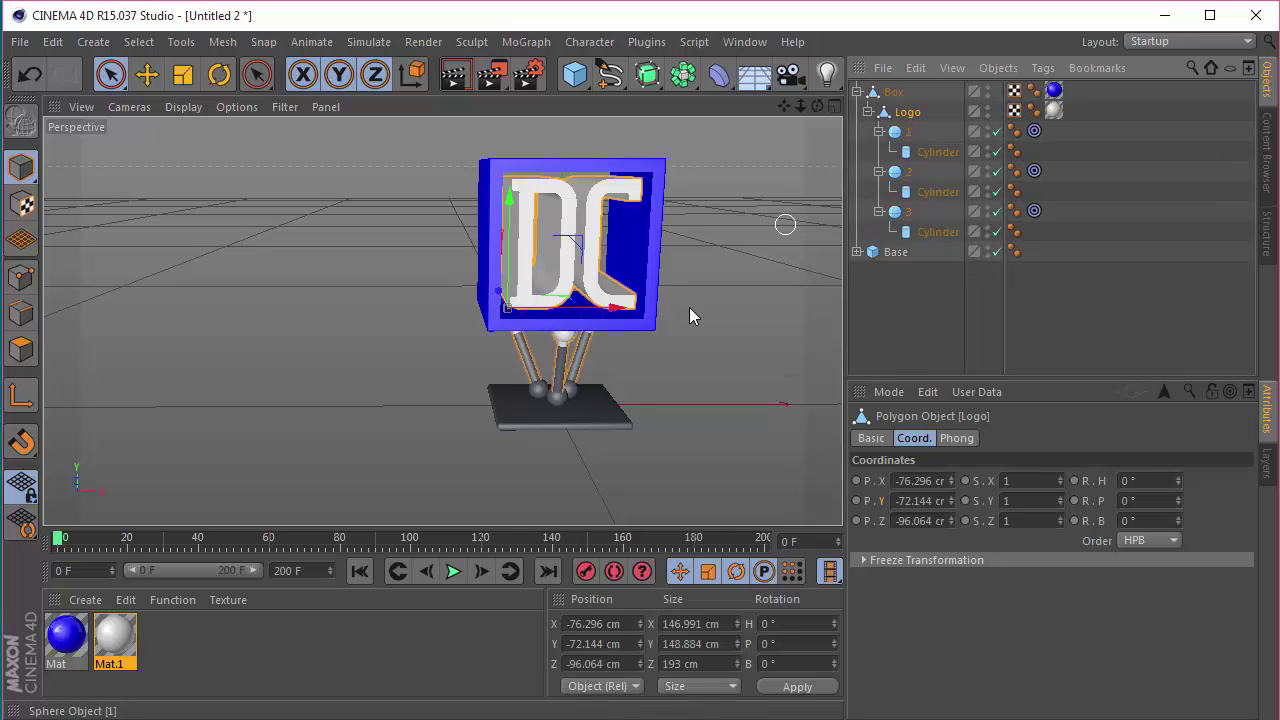
Duplicate the light gray material and set the copy's Color channel to black, RGB 0, 0, 0
double_click(165, 640)
double_click(164, 640)
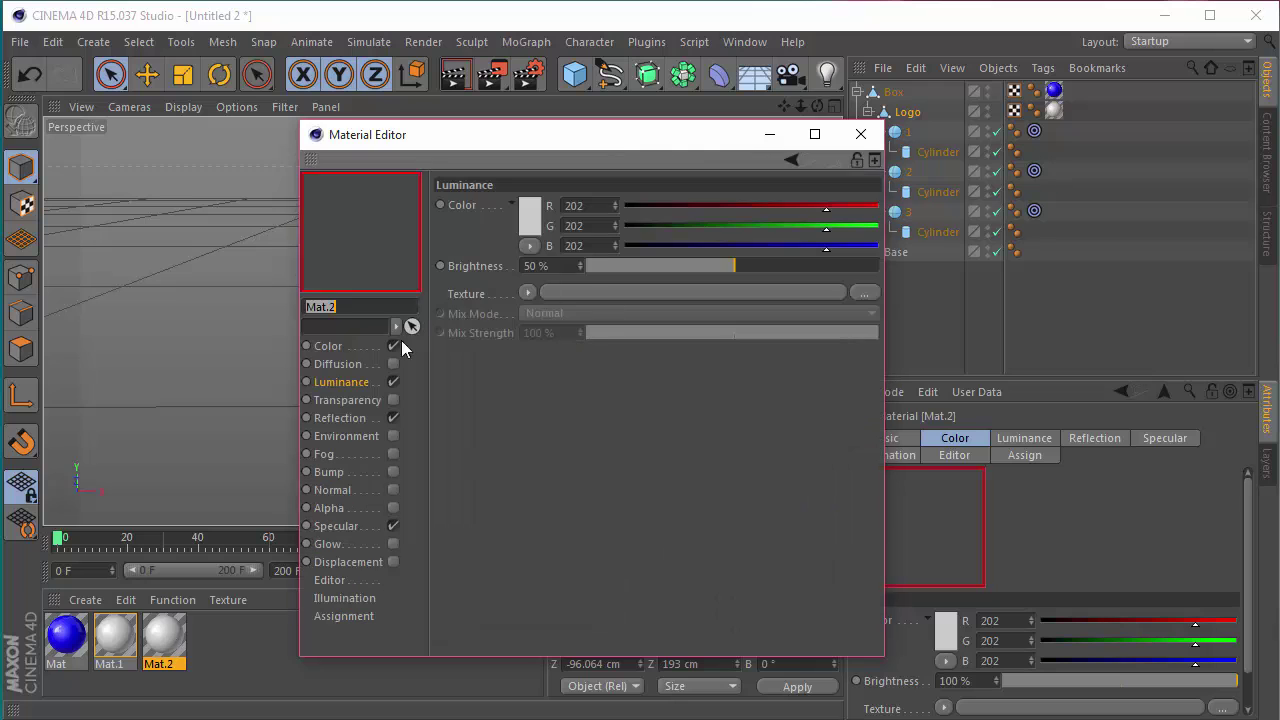
click(346, 348)
click(530, 215)
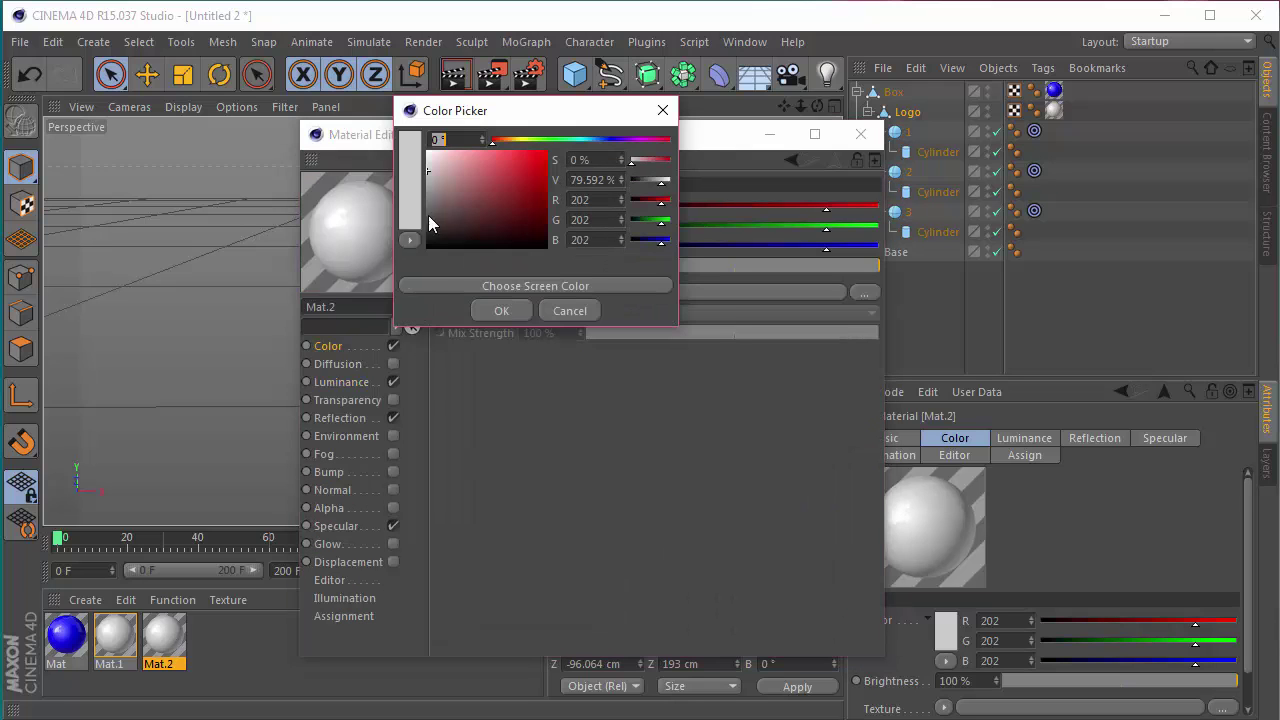
click(430, 250)
click(497, 309)
Set the copied material's Luminance color to black, RGB 0, 0, 0, and close the Material Editor
click(341, 382)
click(530, 215)
click(440, 255)
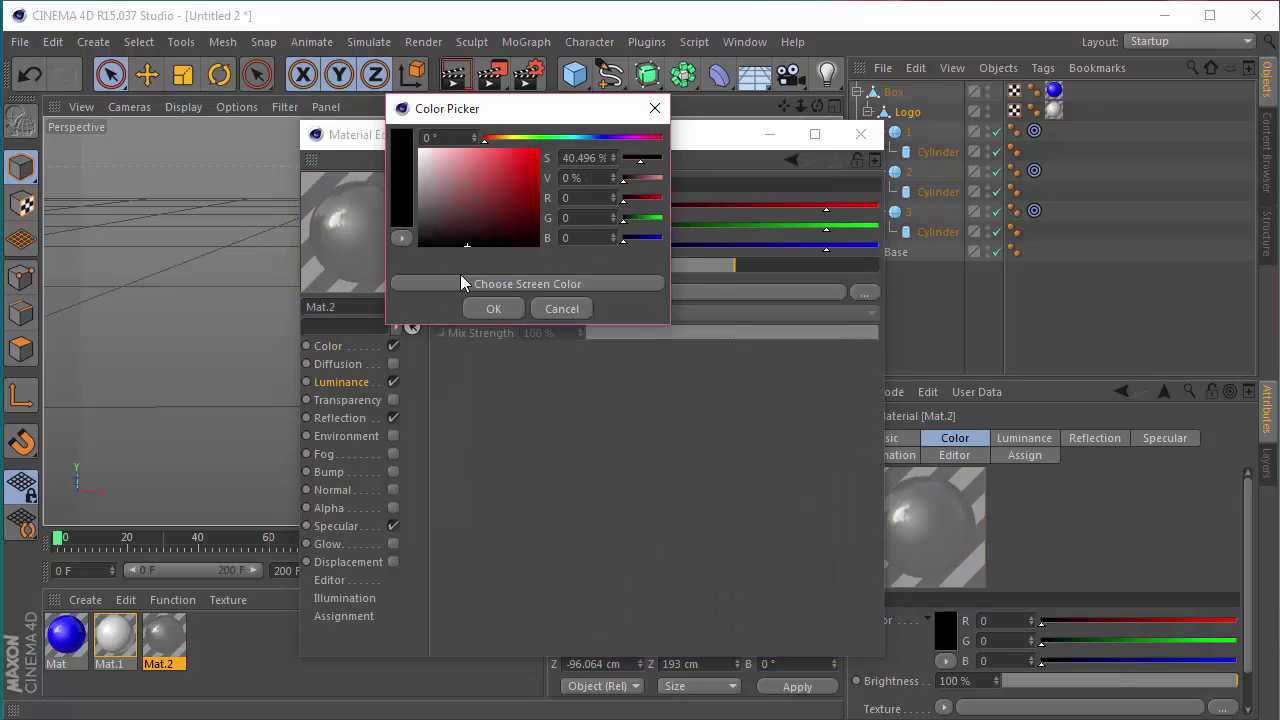
click(497, 310)
click(860, 134)
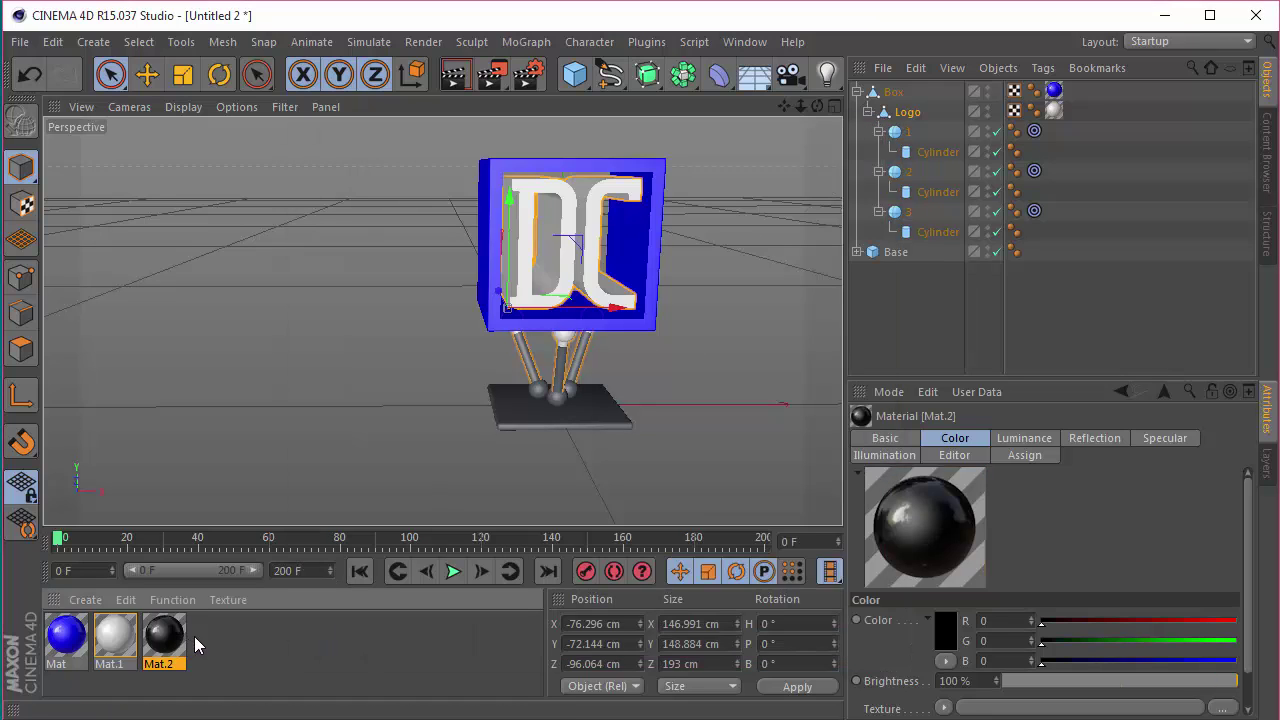
Apply the black material to spheres 1, 2 and 3 under both Logo and Base, leaving the Base spheres collapsed
drag(163, 638, 1053, 210)
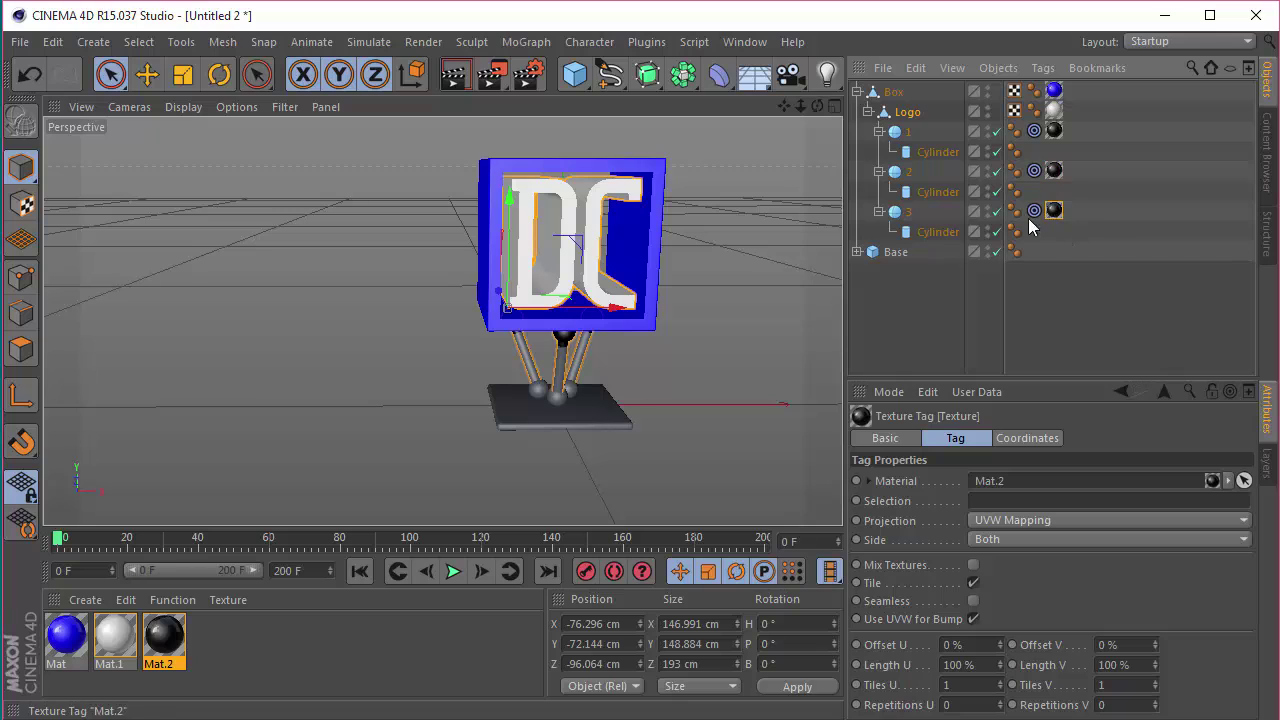
click(857, 253)
ctrl+drag(1050, 275, 1053, 314)
ctrl+drag(1052, 358, 1053, 351)
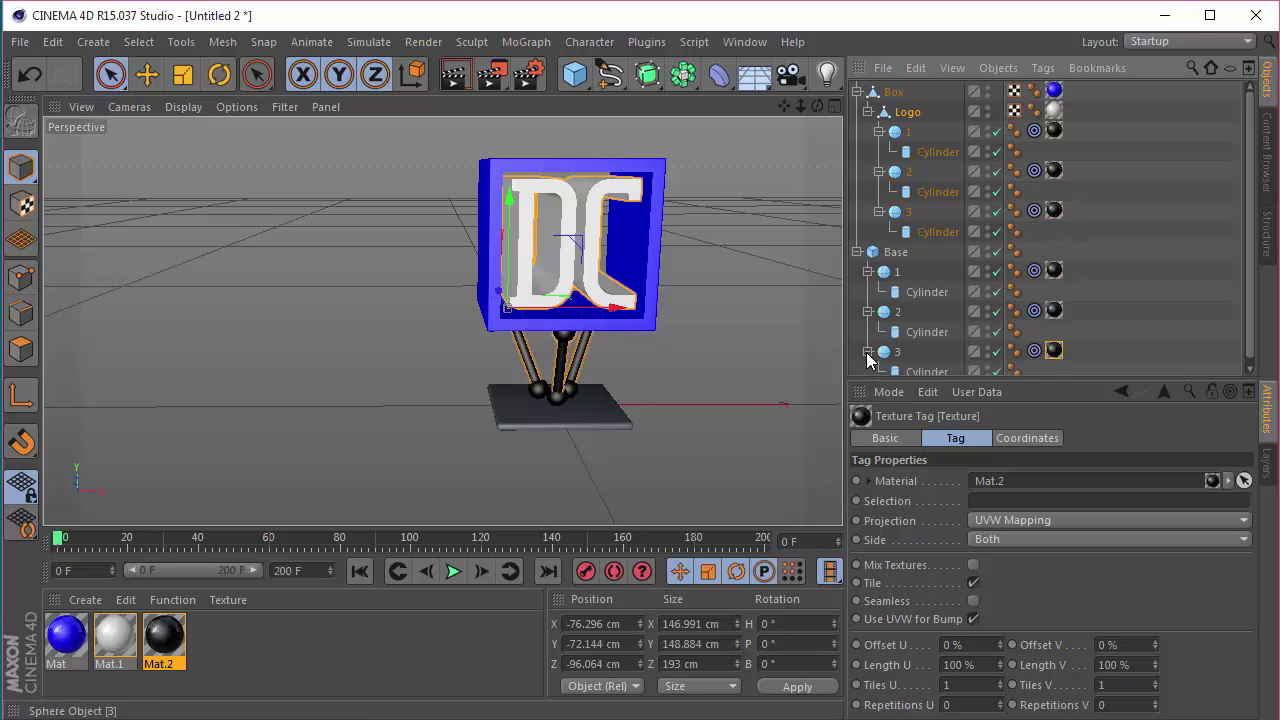
click(868, 352)
click(868, 312)
click(868, 272)
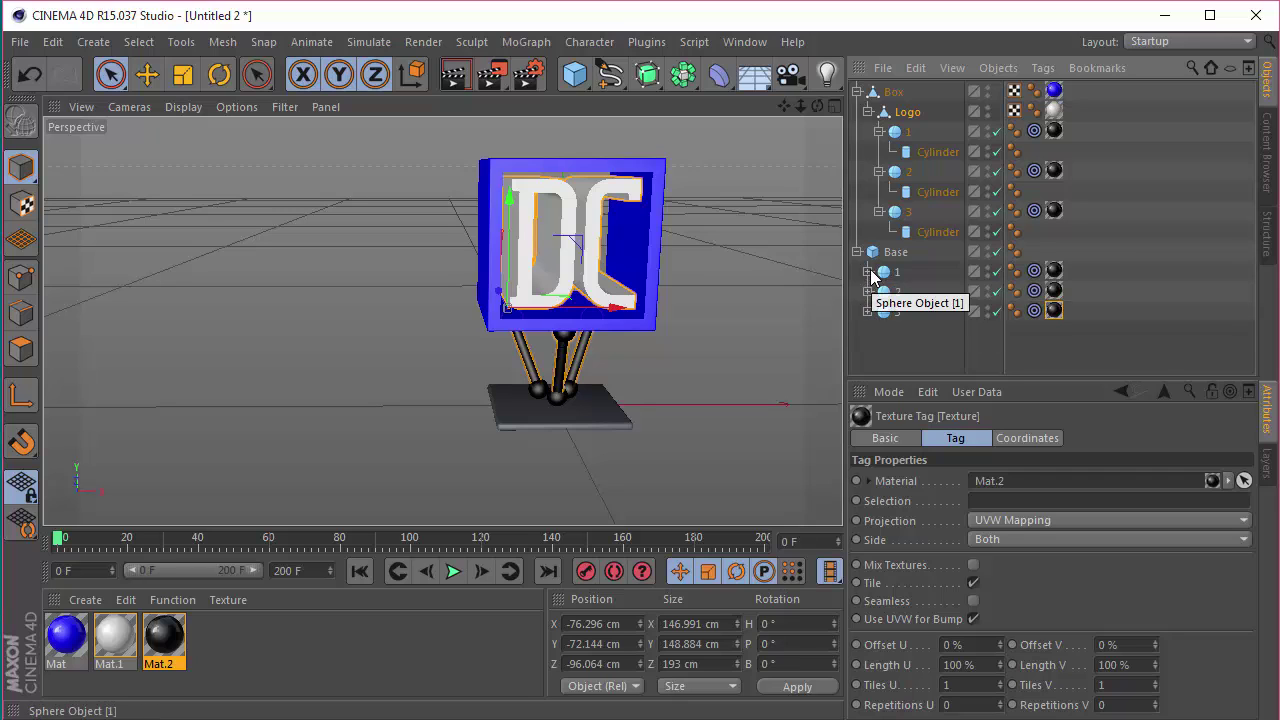
Duplicate the black material and open the copy in the Material Editor
click(168, 645)
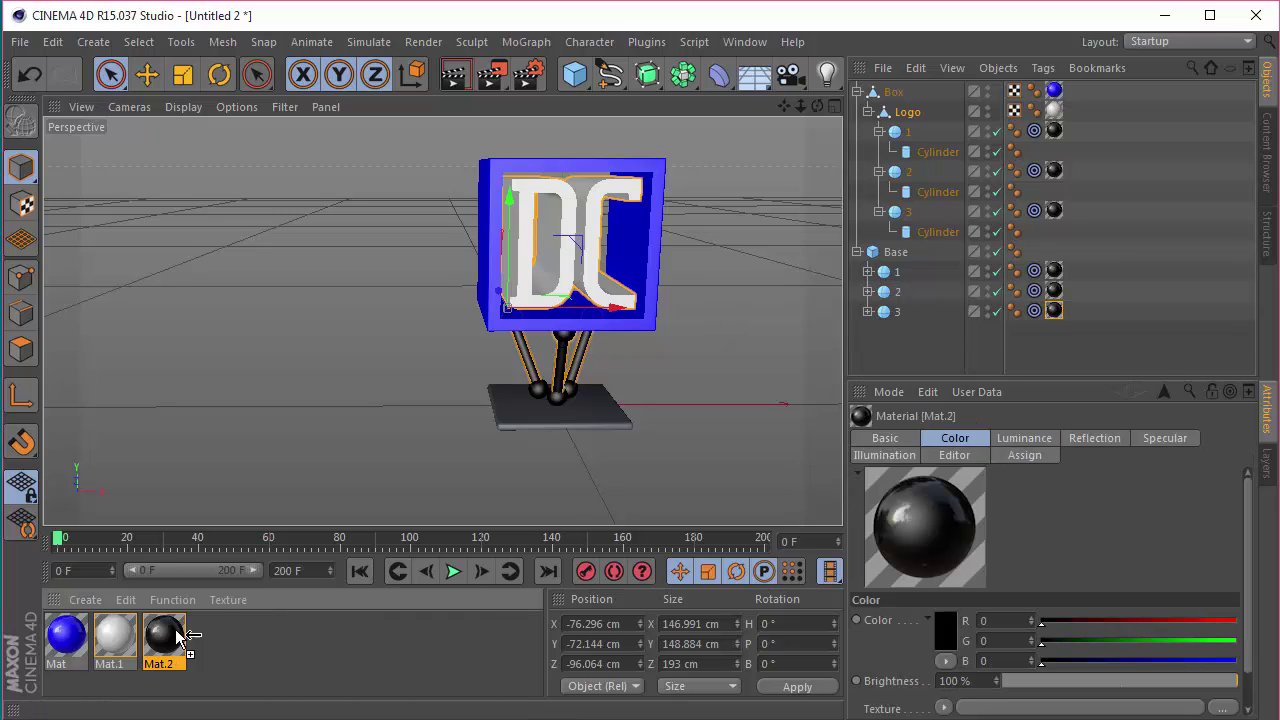
ctrl+drag(185, 635, 213, 638)
double_click(213, 636)
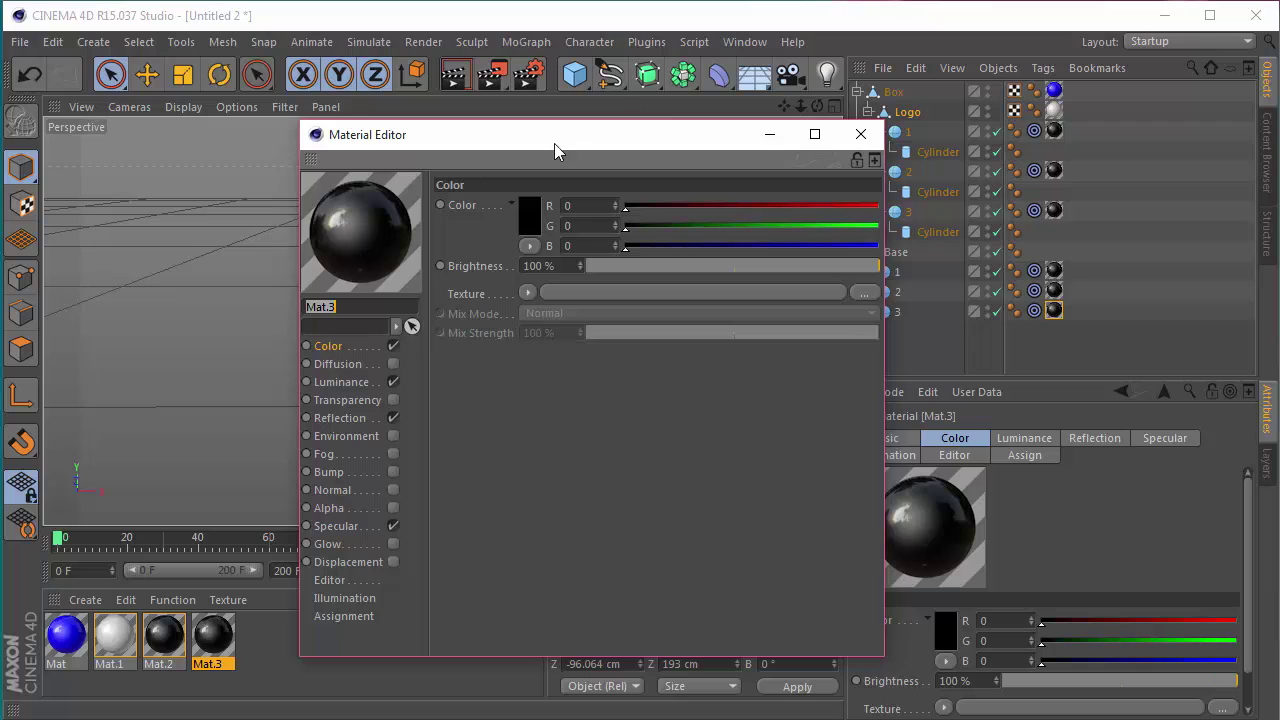
Set the Color and Luminance channels of the logo's light gray material to pure white, RGB 255, 255, 255
click(125, 630)
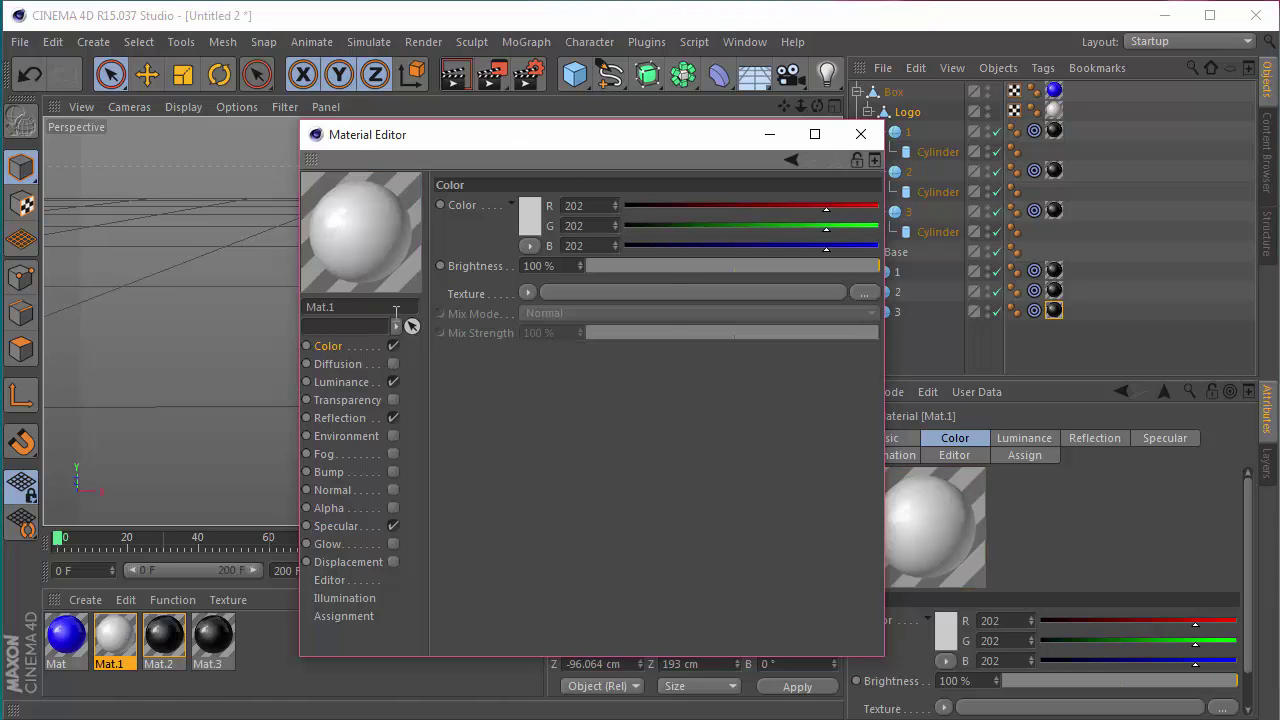
click(530, 216)
click(515, 314)
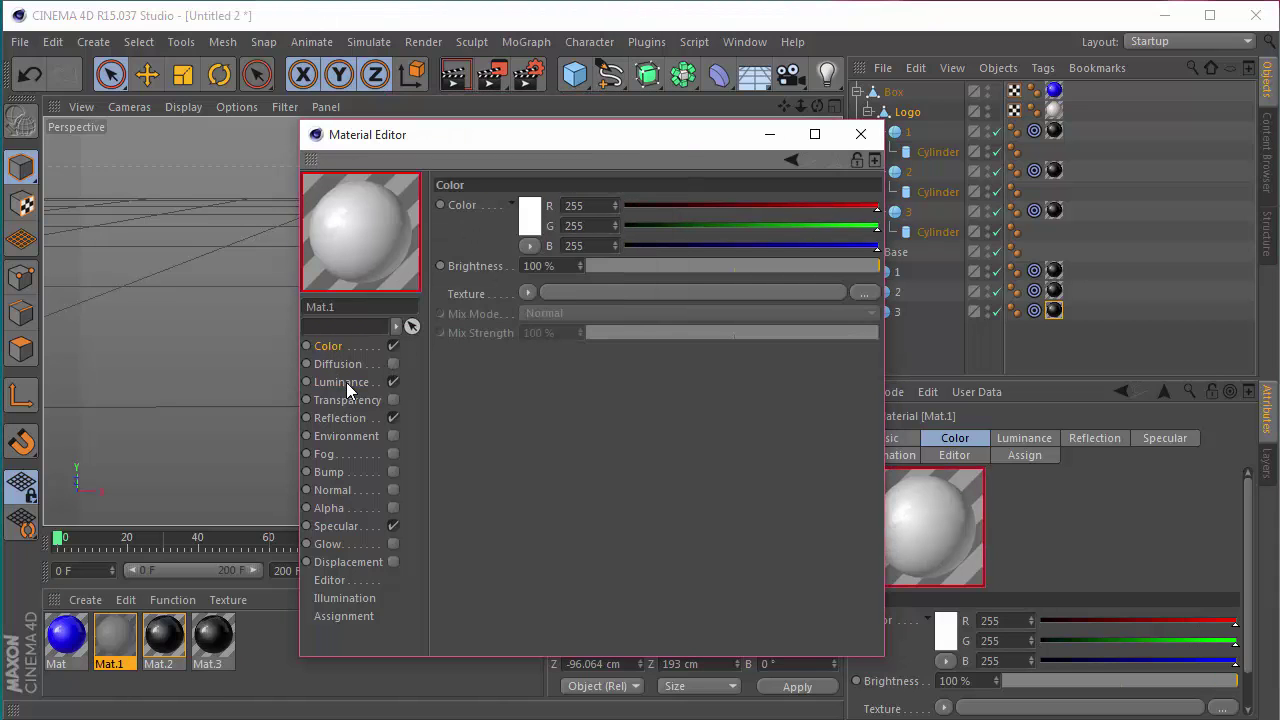
click(341, 382)
click(530, 214)
click(492, 308)
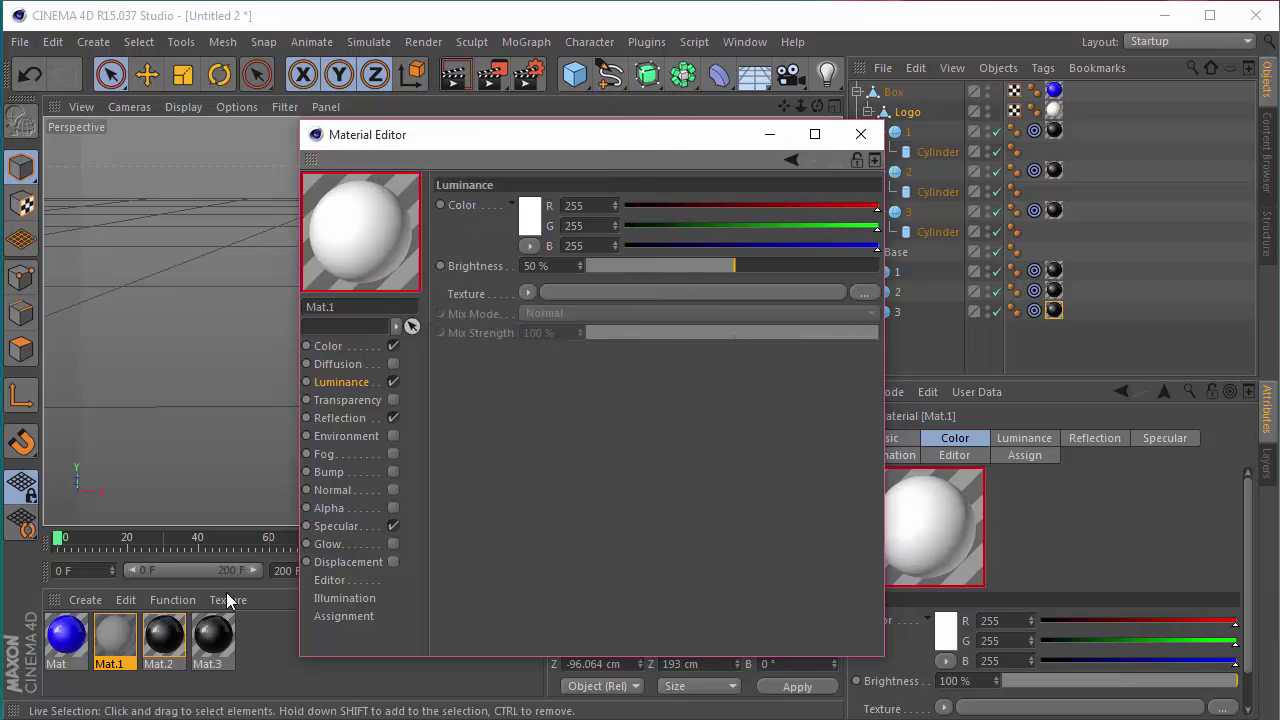
Set the Color channel of the duplicated black material to gray, RGB 150, 150, 150
click(212, 635)
click(328, 347)
click(528, 215)
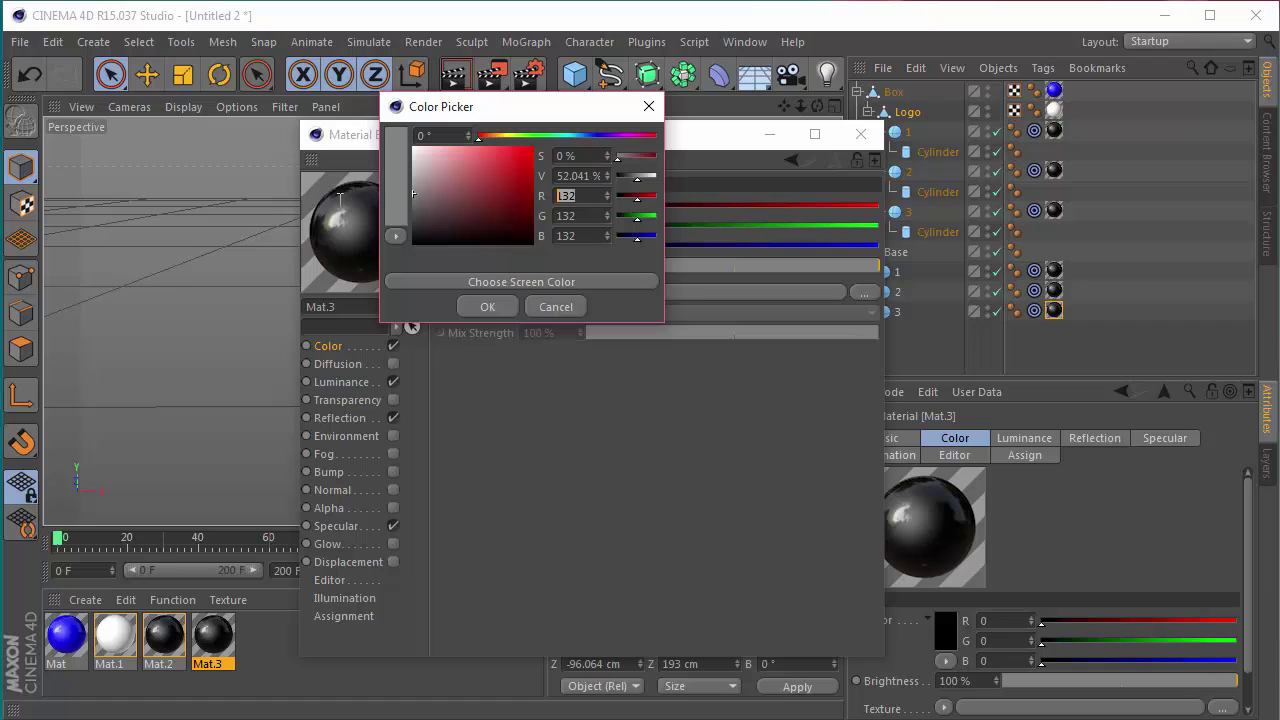
key(Return)
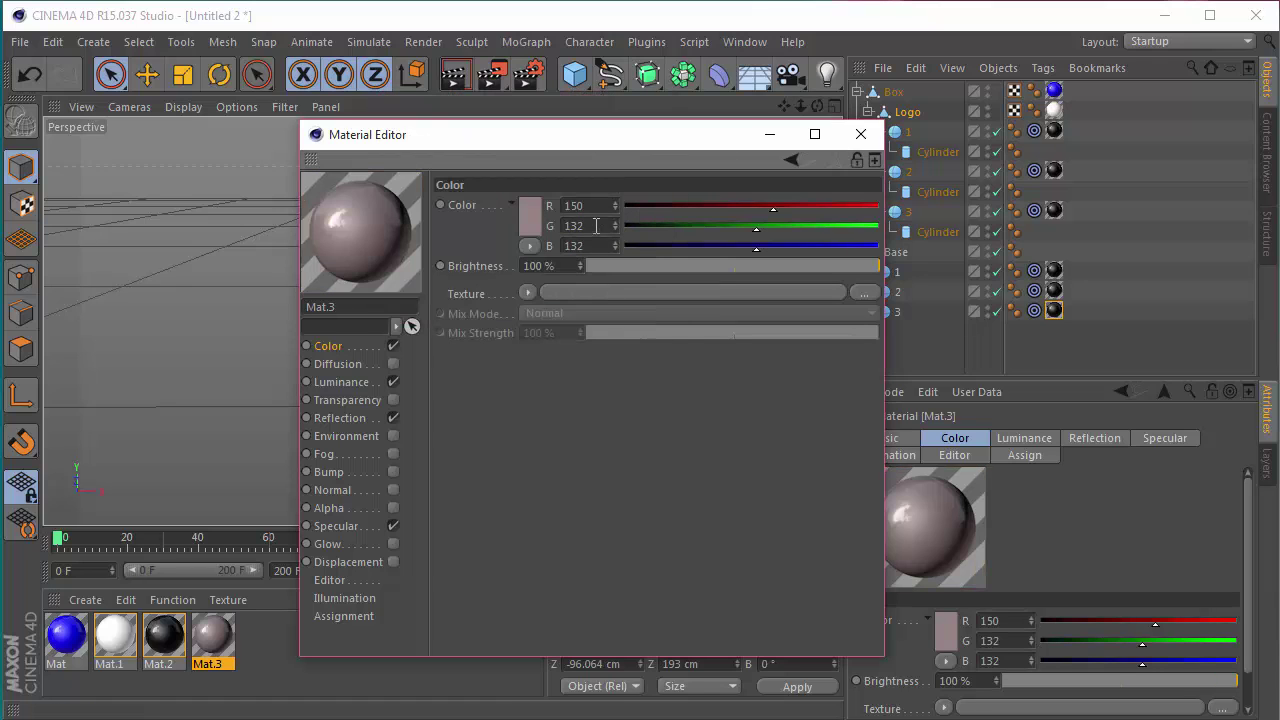
double_click(575, 226)
text(1)
double_click(598, 247)
text(150)
key(Return)
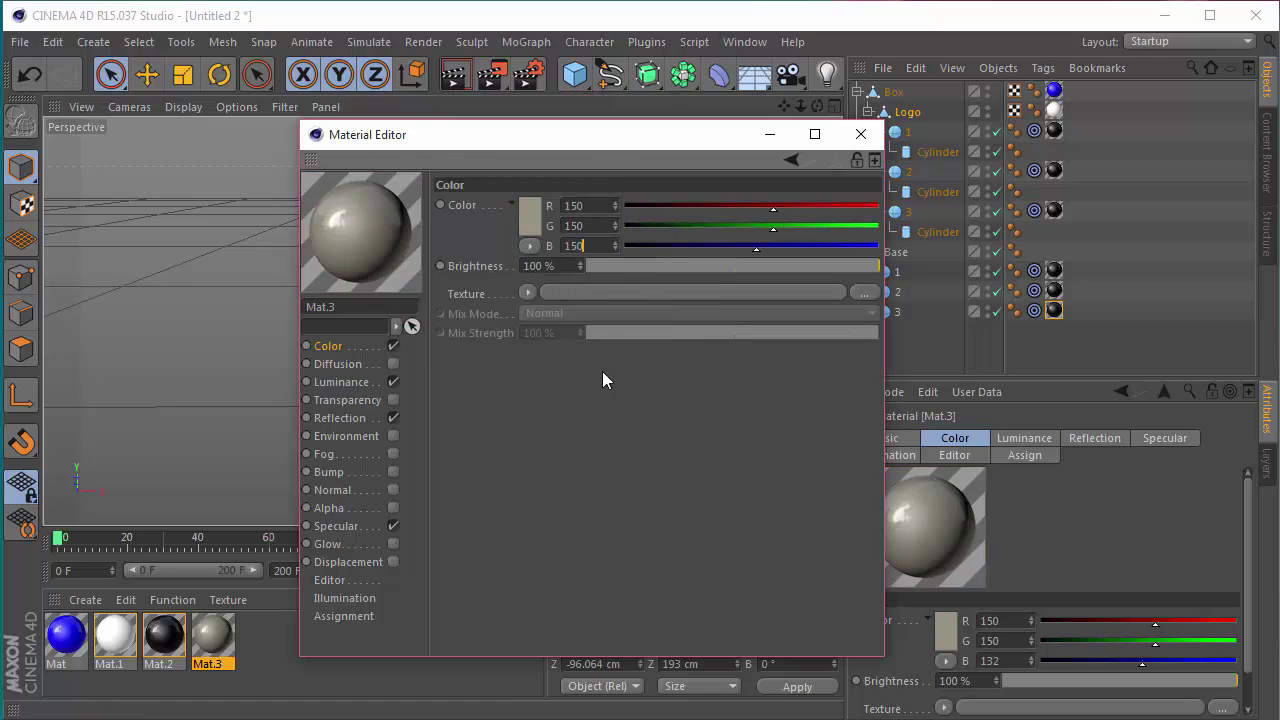
Set the gray material's Luminance color to RGB 150, 150, 150 and close the Material Editor
click(358, 383)
text(15)
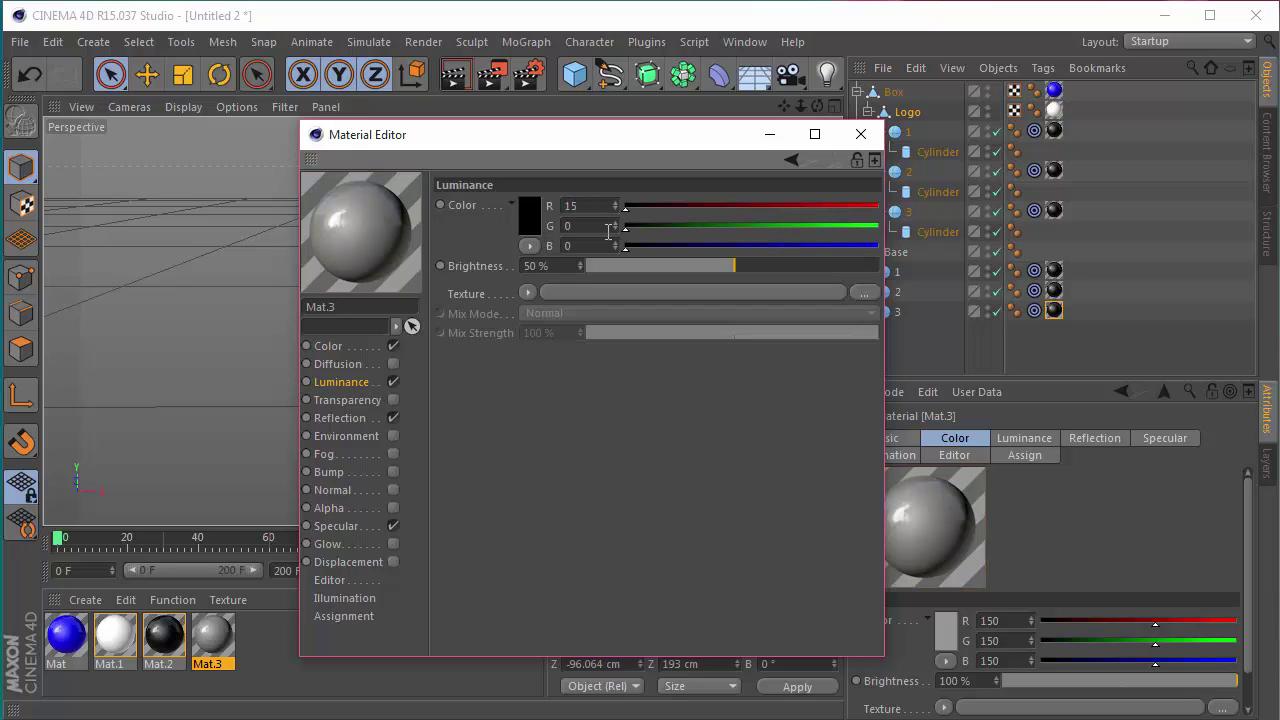
text(0)
double_click(570, 227)
text(150)
double_click(570, 247)
text(15)
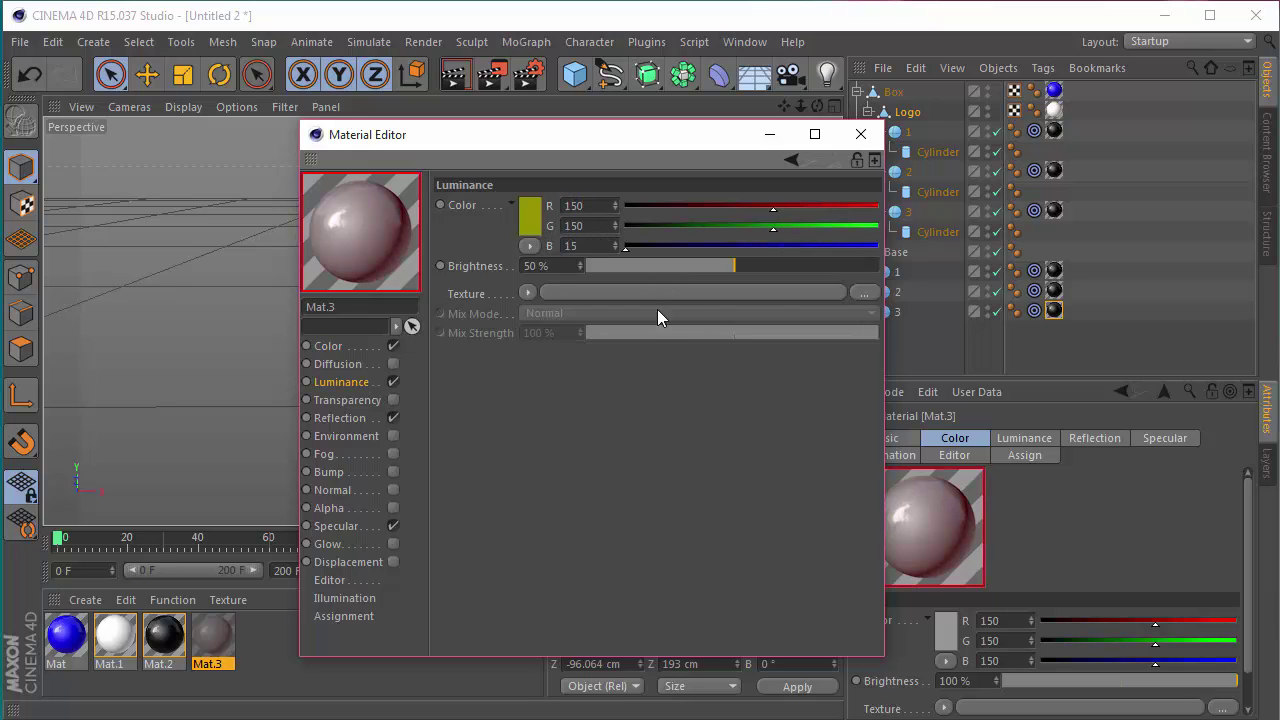
click(861, 134)
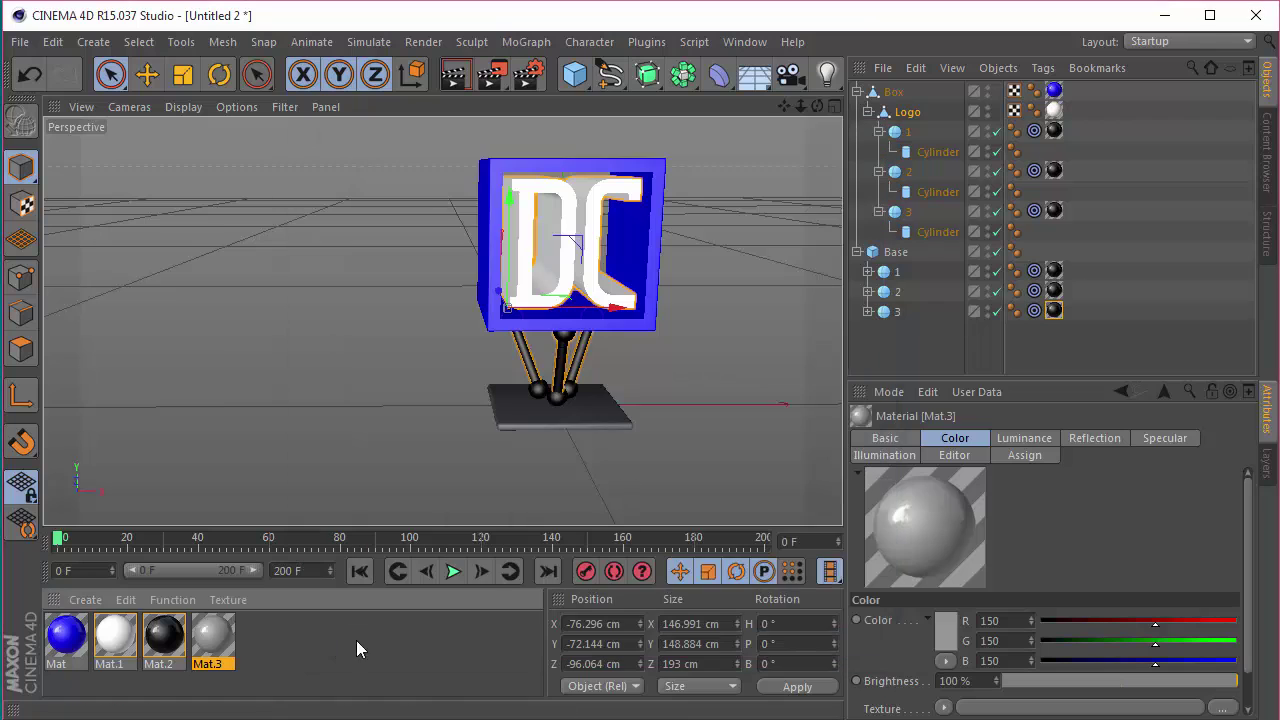
Apply the gray material to the three cylinders under Logo's spheres and collapse Base
drag(214, 642, 962, 232)
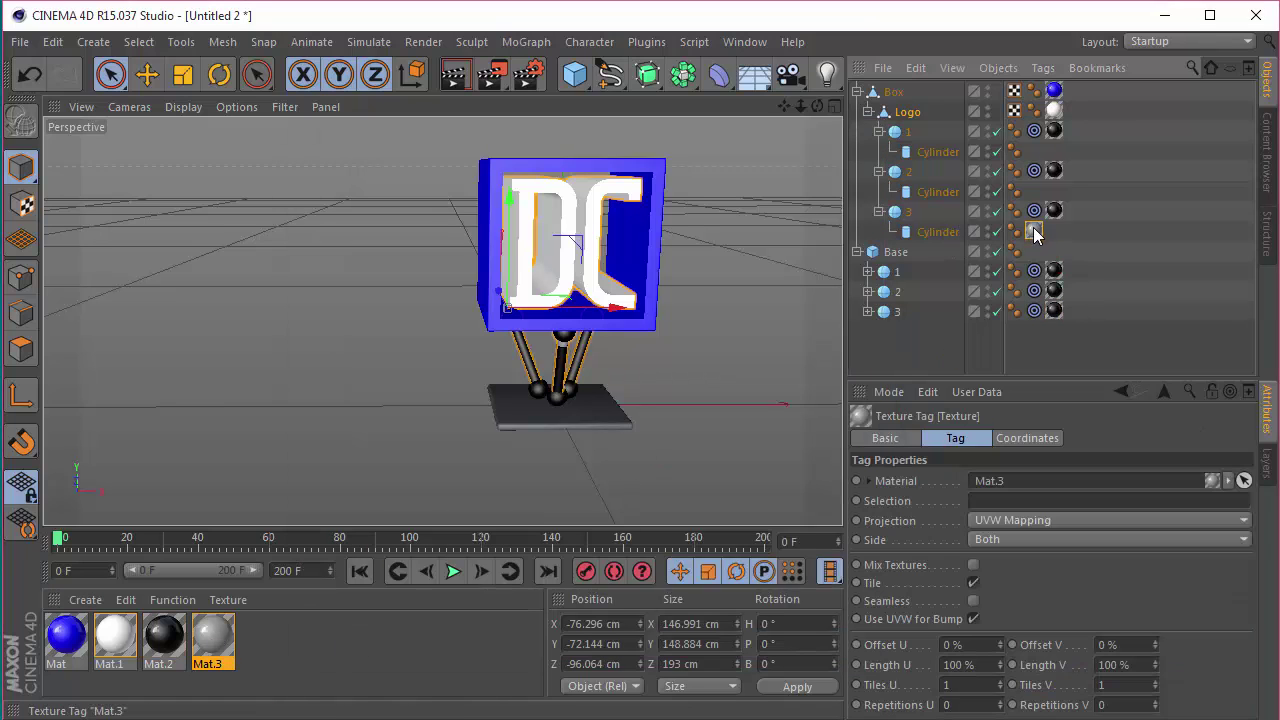
ctrl+drag(1035, 195, 1033, 152)
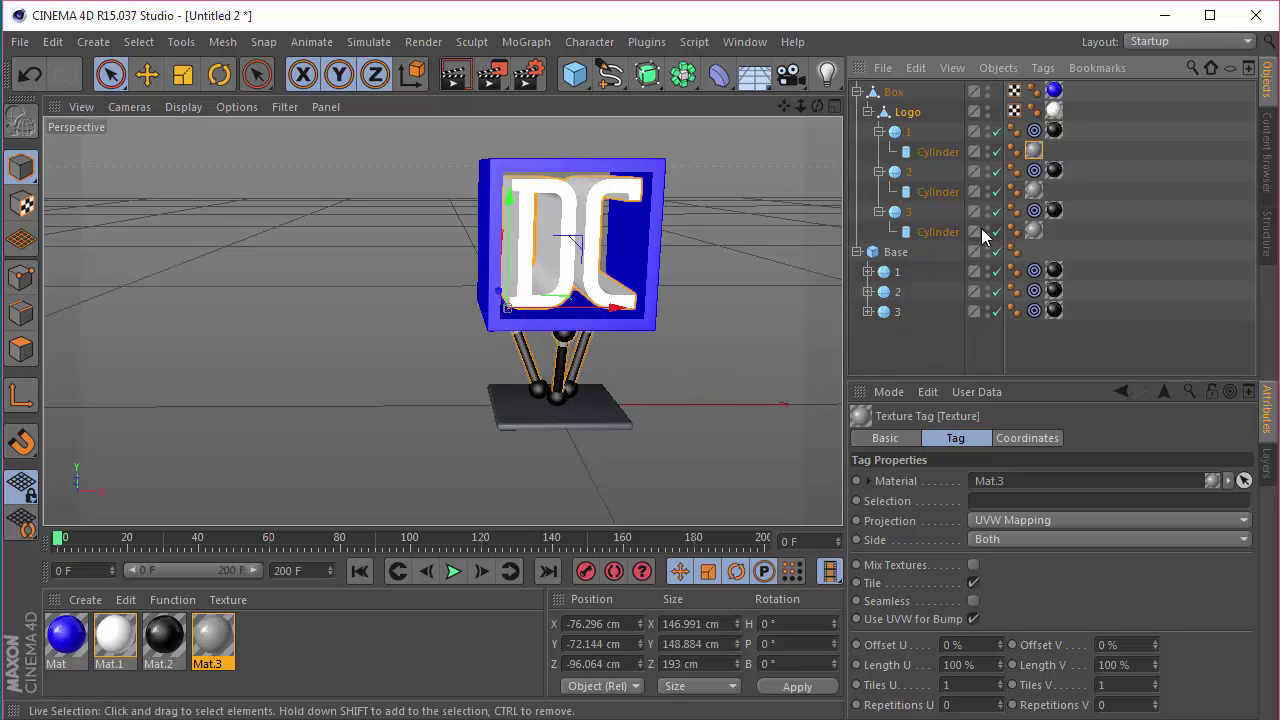
click(857, 252)
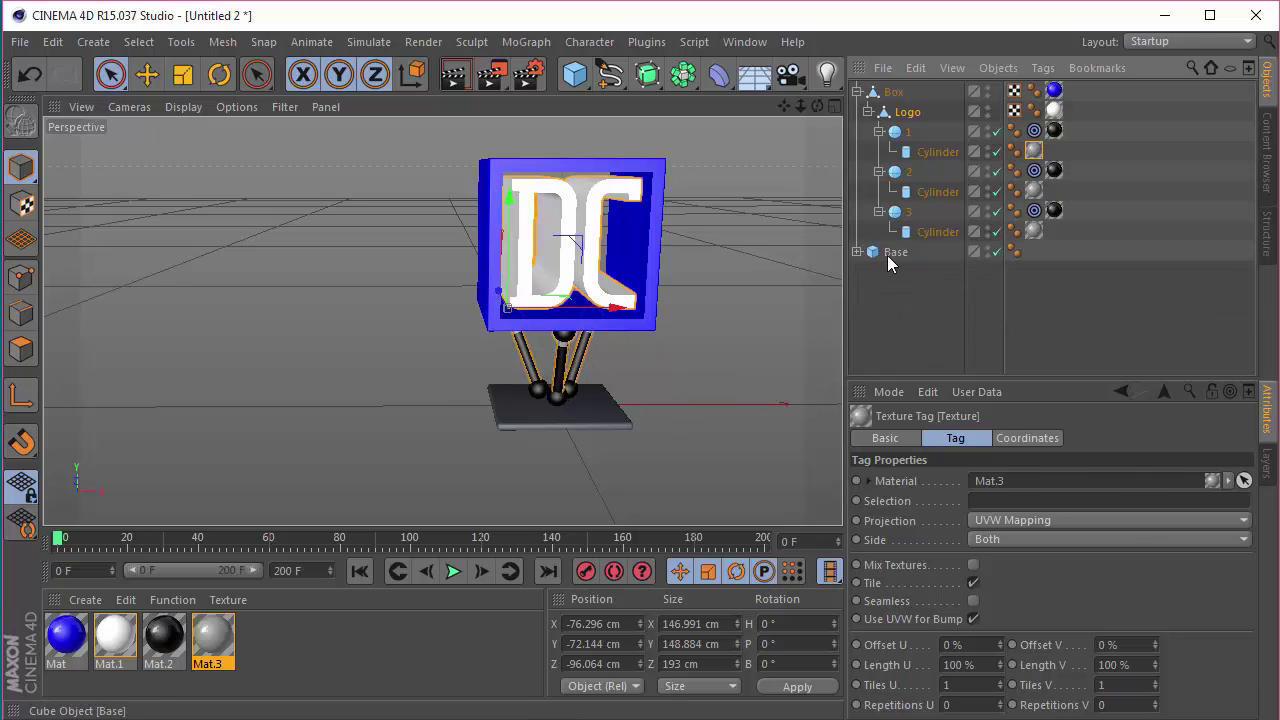
Apply the gray material to Base and delete its duplicate texture tag
click(892, 252)
mouse_move(1043, 235)
ctrl+mouse_down()
mouse_move(943, 251)
mouse_move(1033, 258)
ctrl+mouse_up()
click(1022, 320)
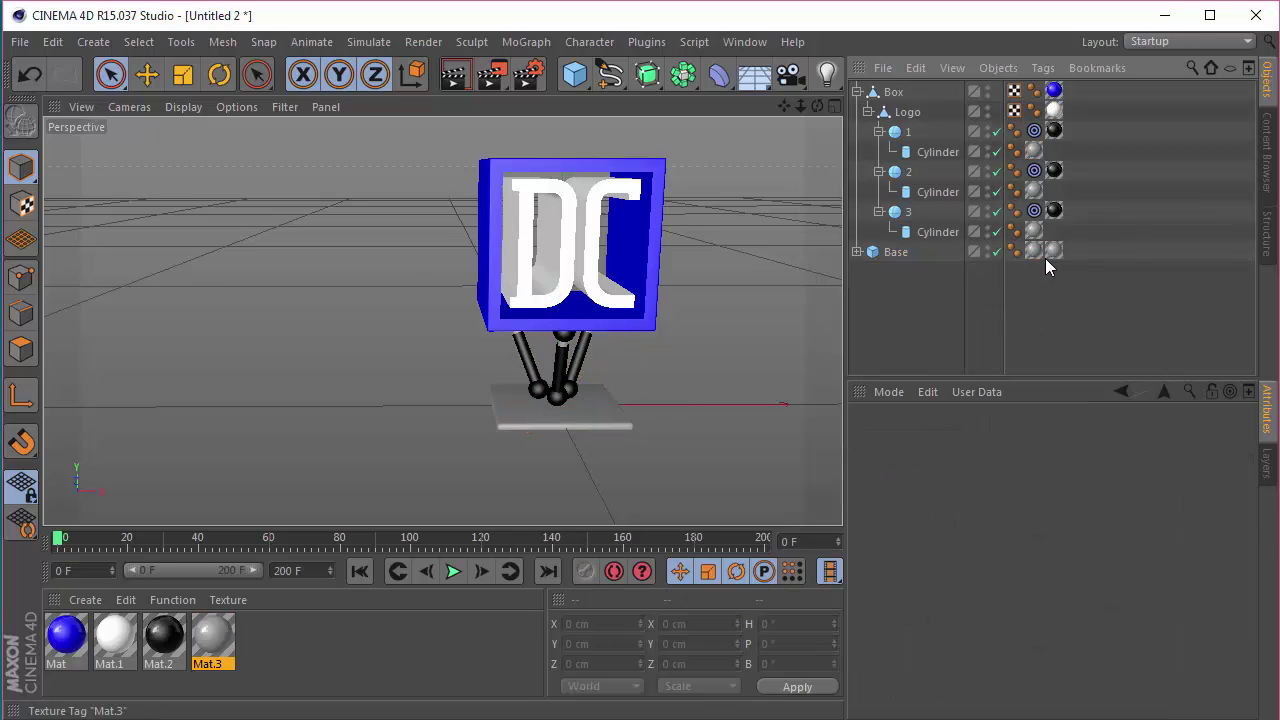
click(1053, 251)
key(Delete)
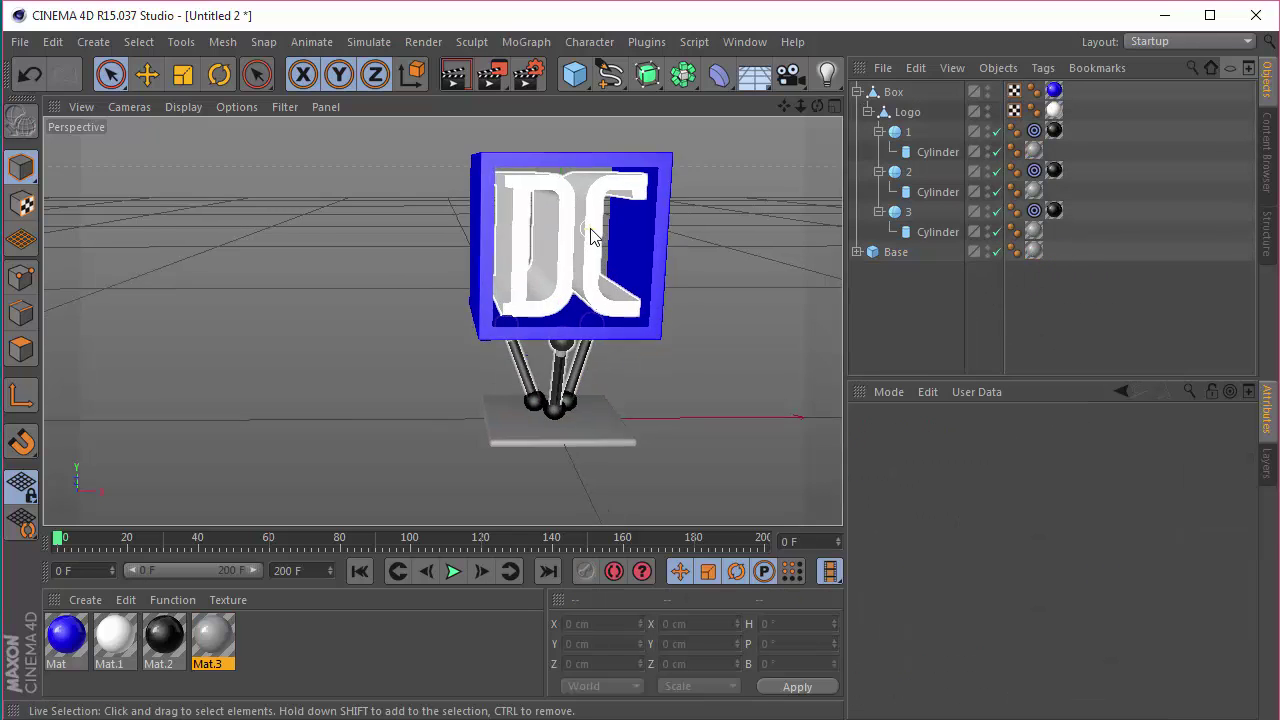
Collapse the Logo and Box hierarchies in the object list
alt+drag(589, 234, 470, 335)
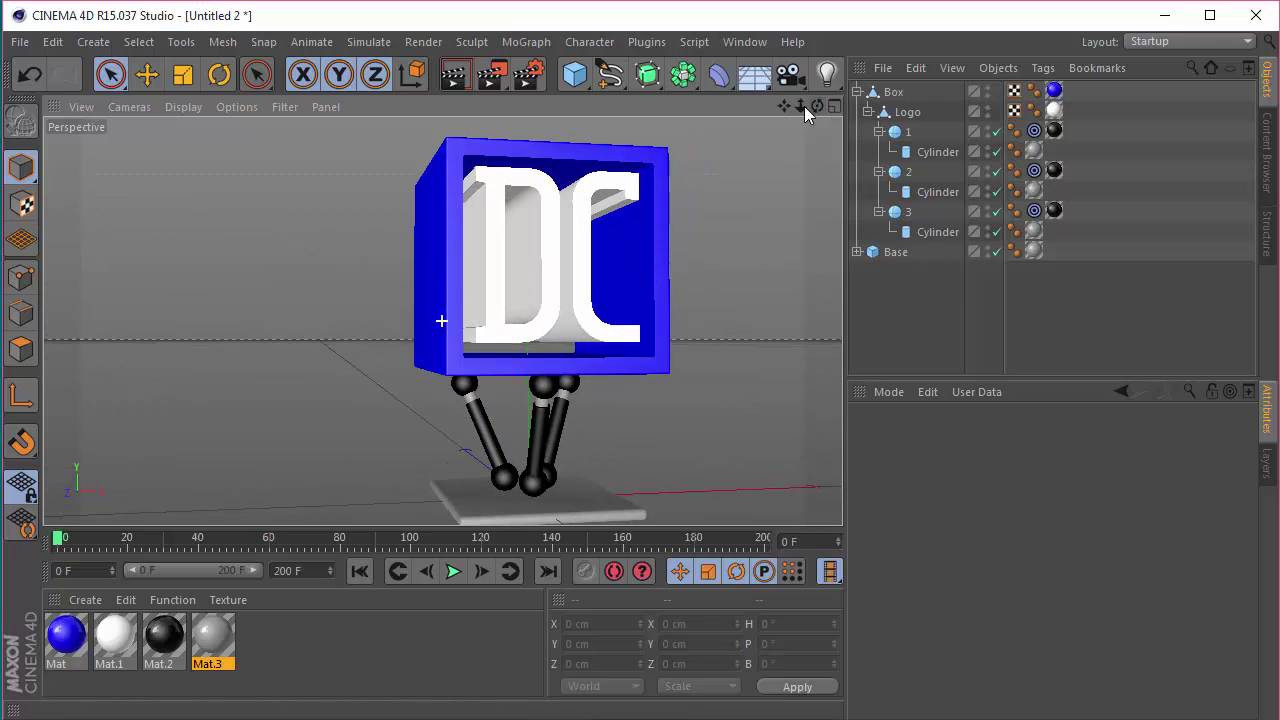
mouse_move(804, 106)
mouse_down()
mouse_move(736, 239)
mouse_move(600, 290)
mouse_move(450, 320)
mouse_up()
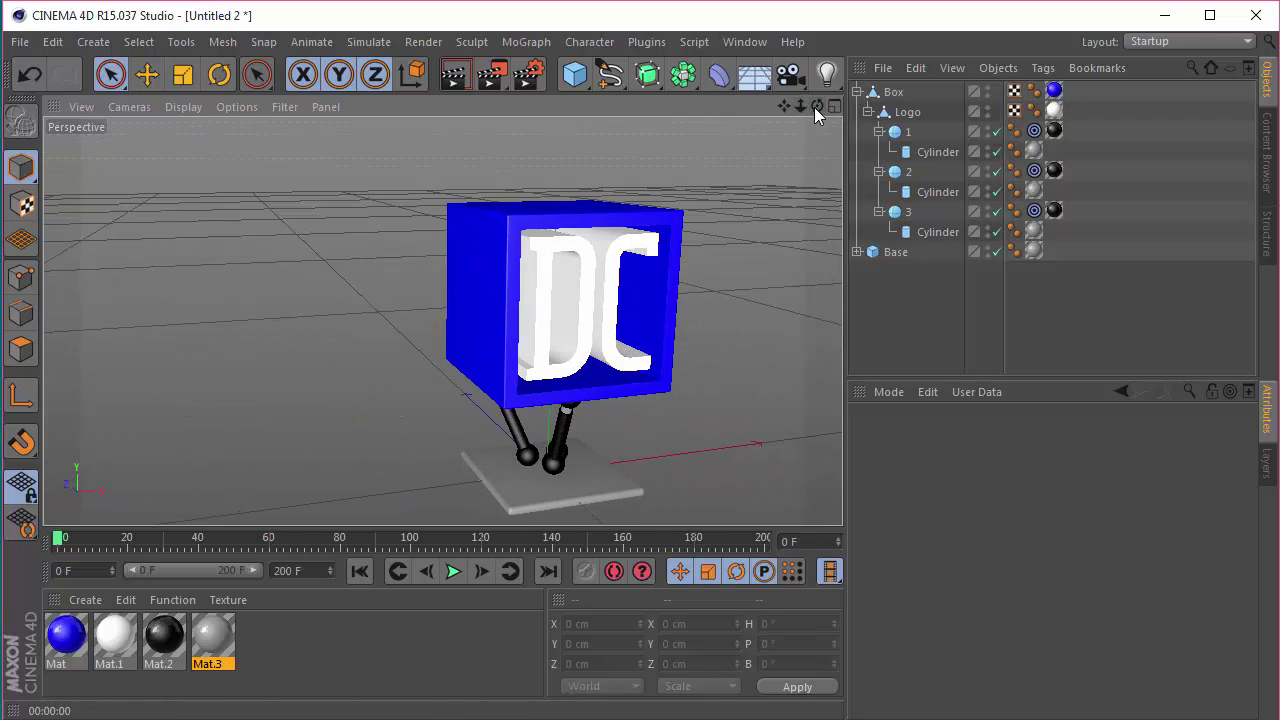
drag(786, 106, 787, 106)
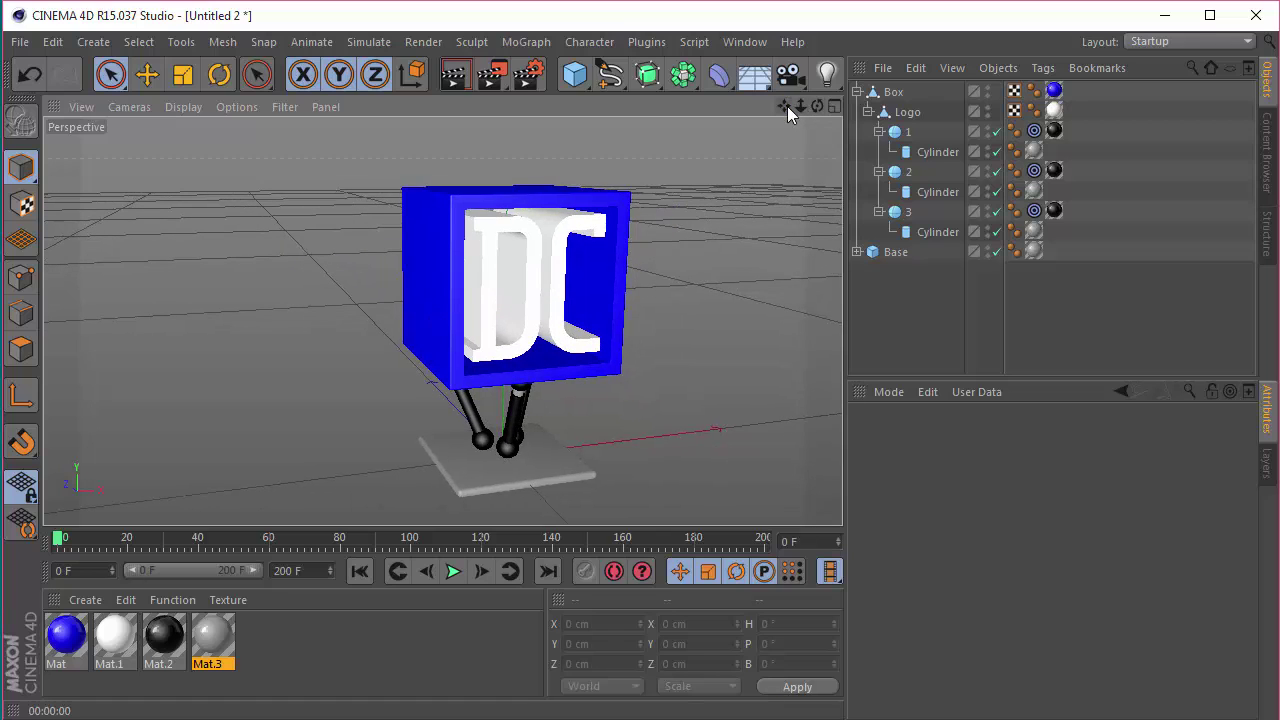
click(869, 111)
click(857, 91)
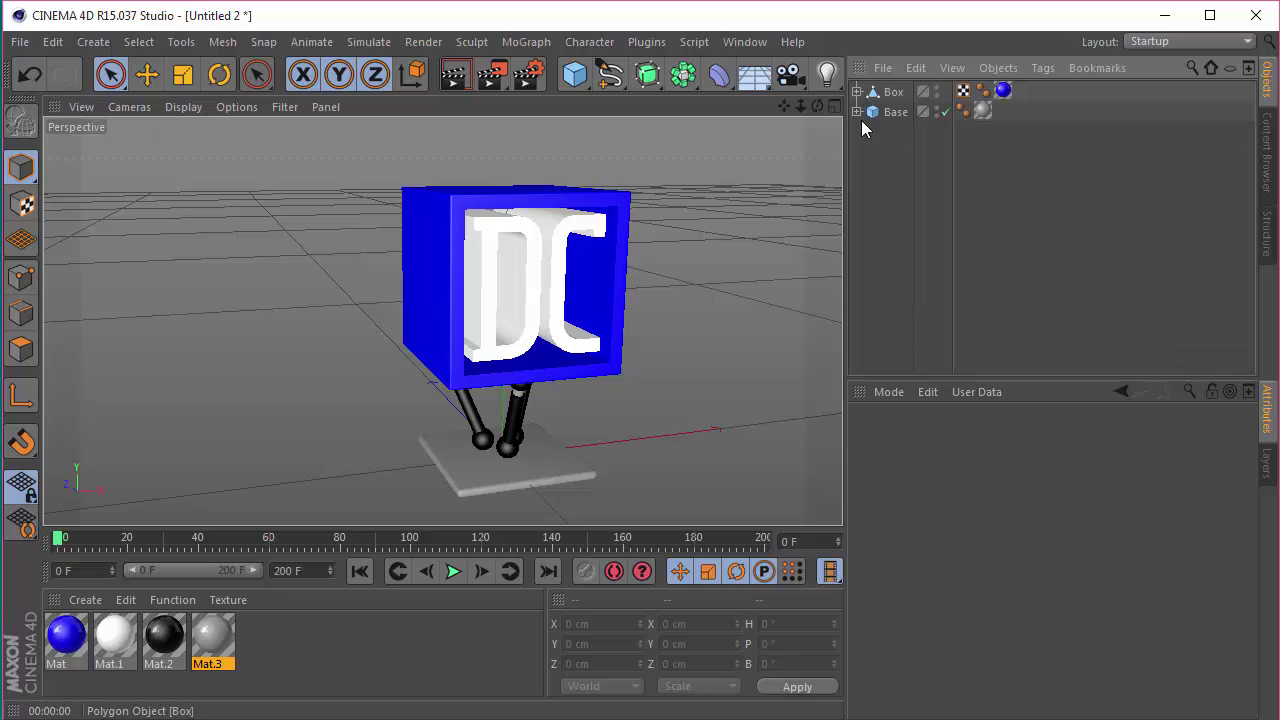